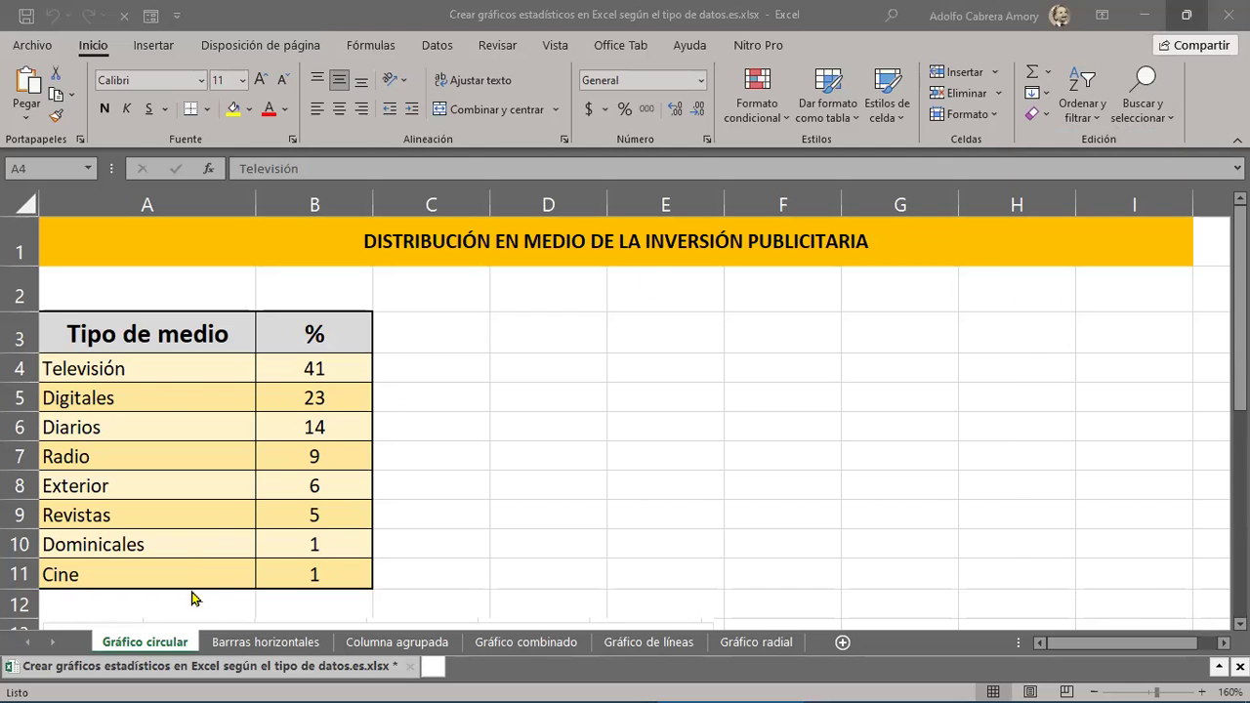
Browse the chart sheets, then nudge the 3D pie chart image on Gráfico circular slightly.
left_click(239, 636)
left_click(240, 636)
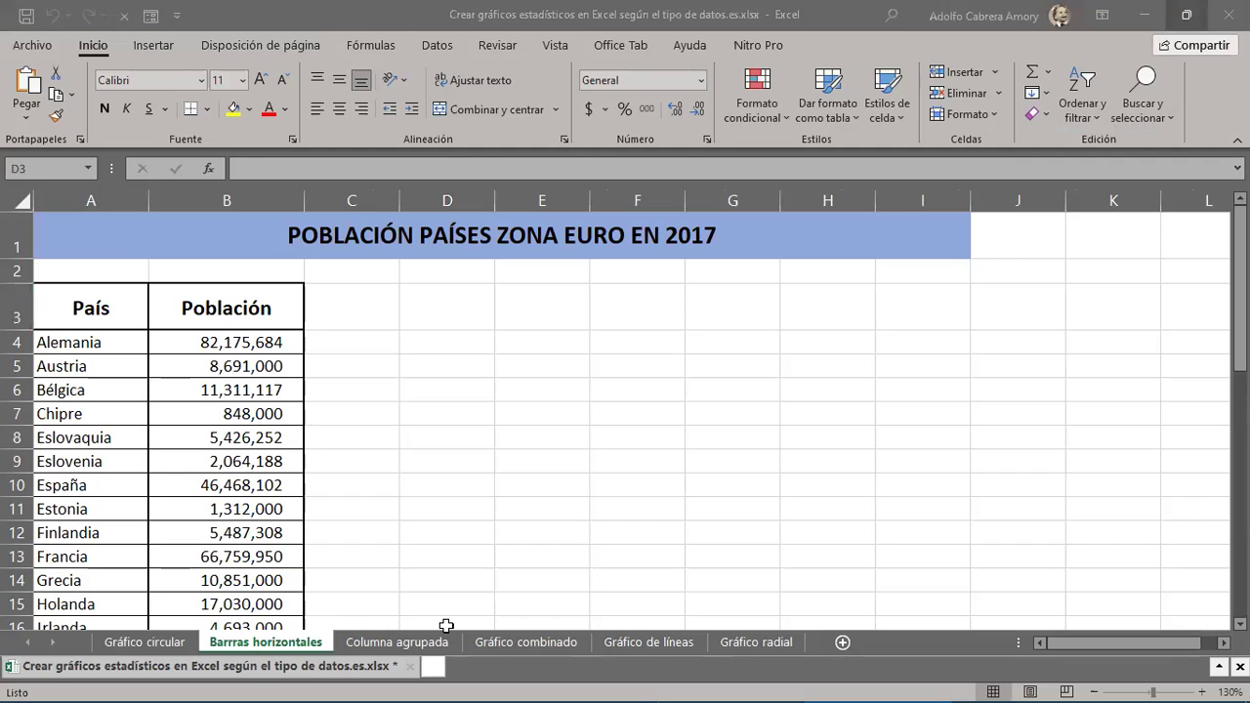
left_click(403, 641)
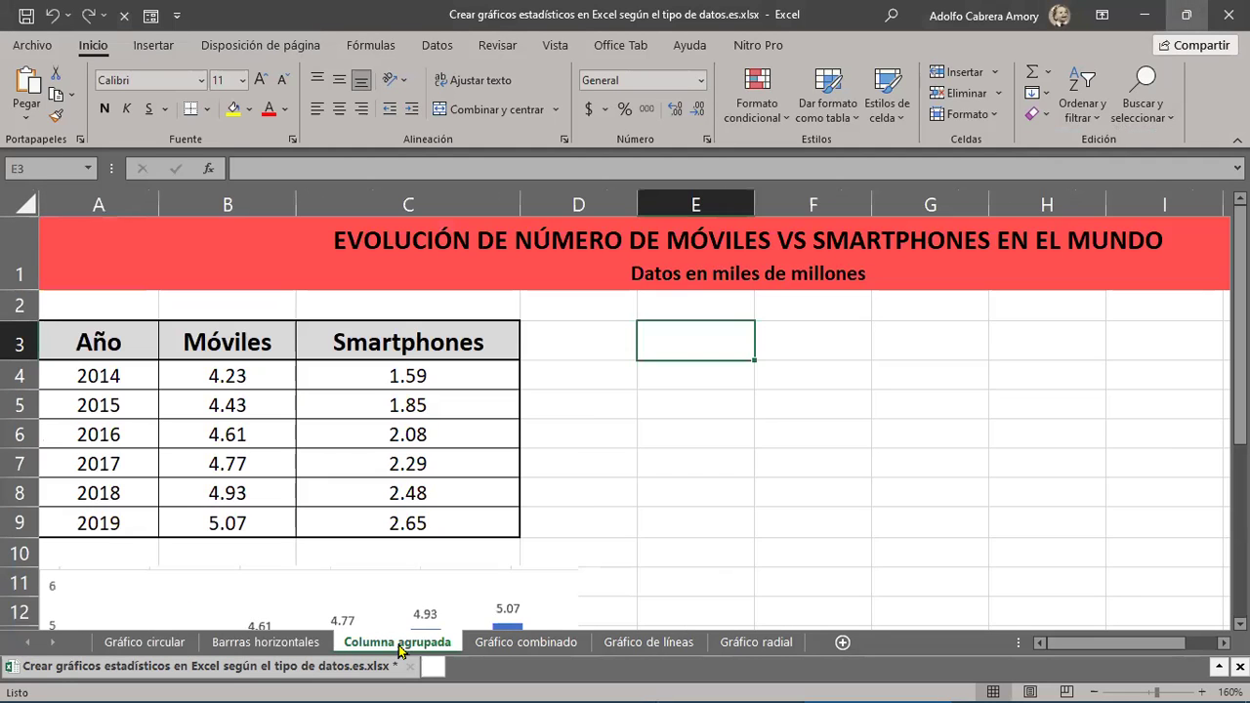
left_click(498, 644)
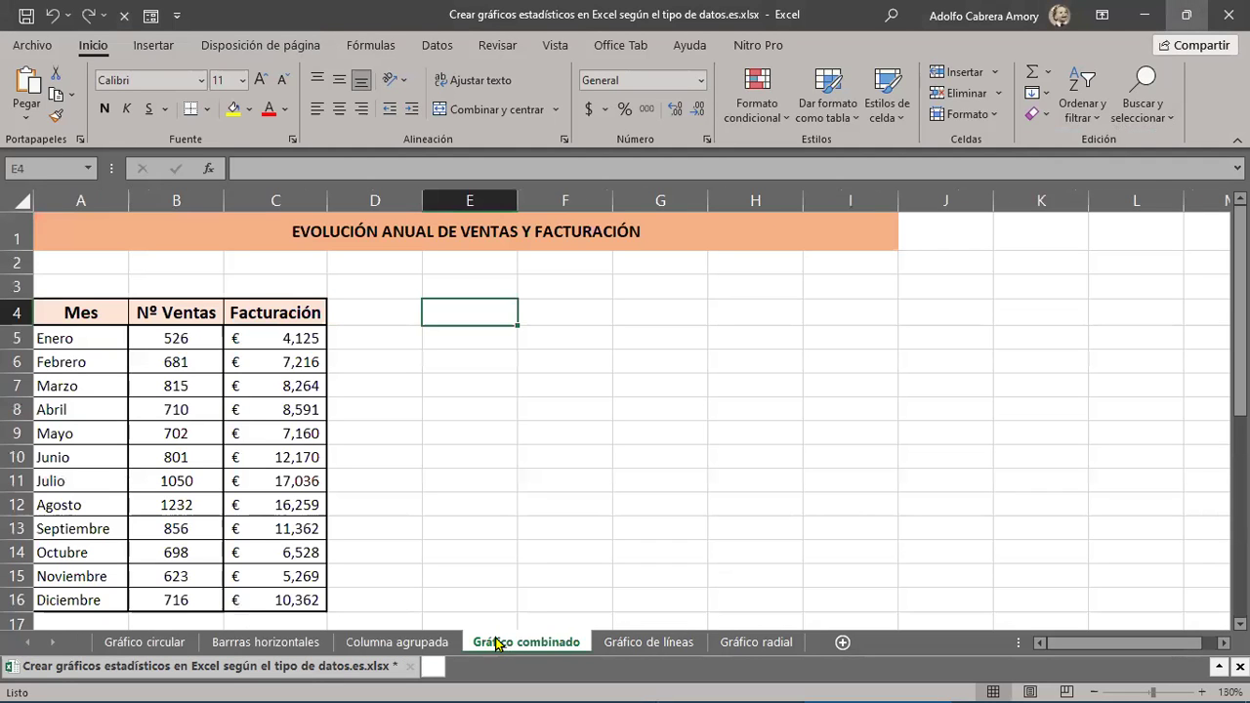
left_click(665, 644)
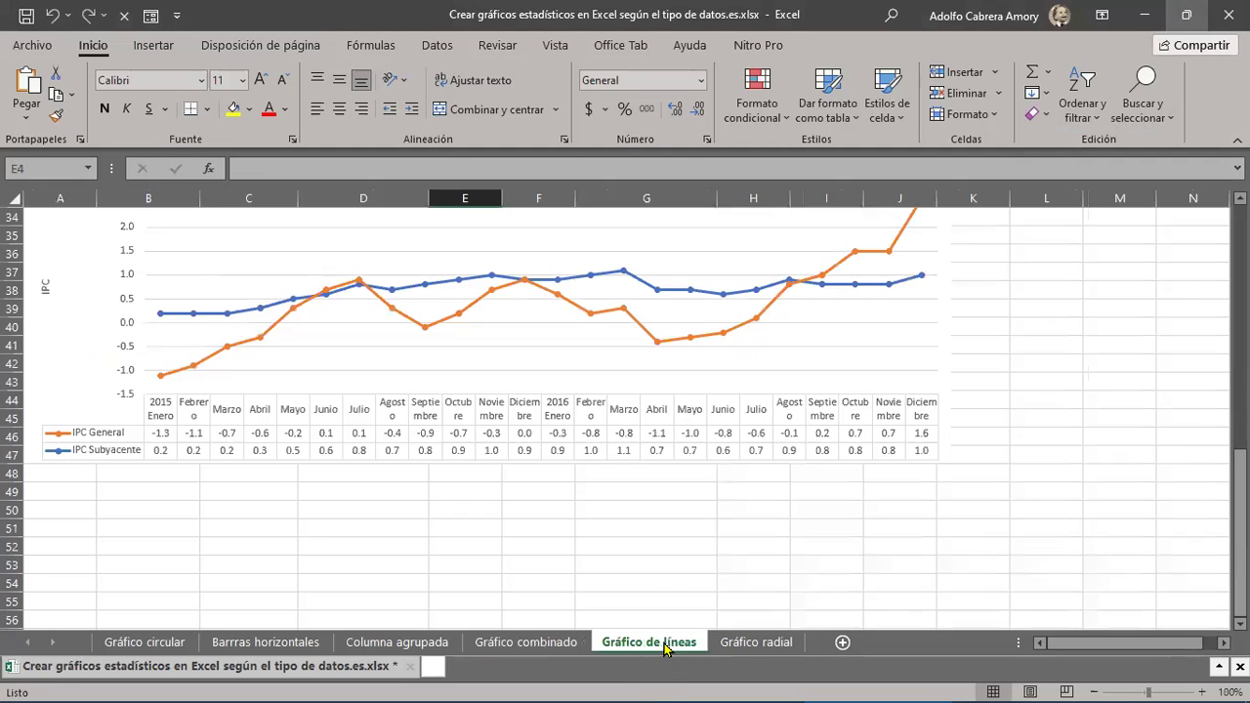
left_click(750, 648)
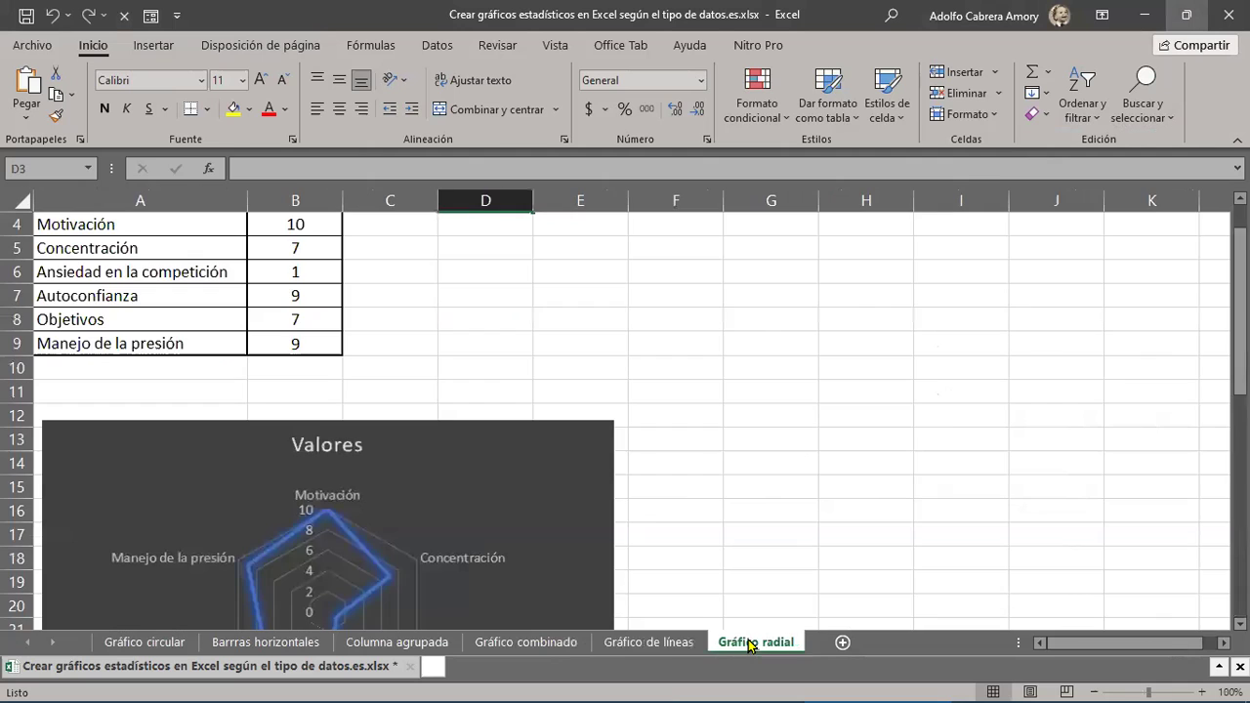
left_click(144, 642)
scroll(340, 482, "down", 2)
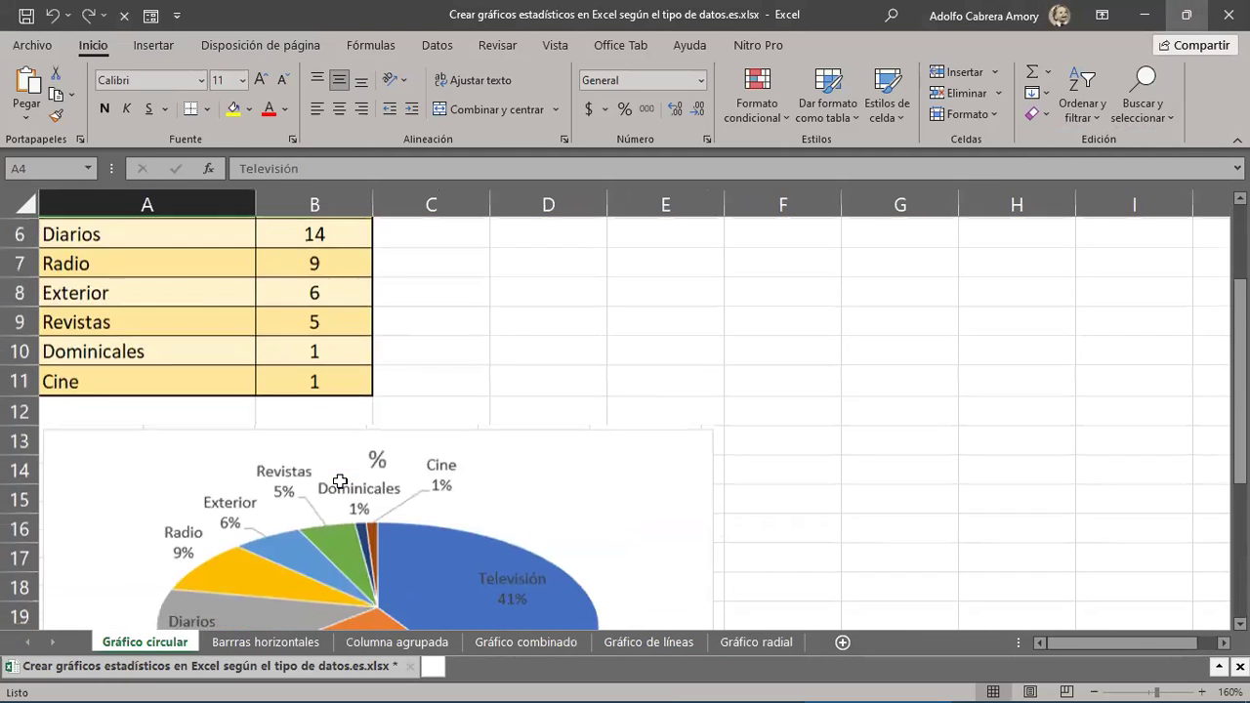
scroll(344, 487, "down", 3)
scroll(346, 488, "up", 1)
scroll(346, 492, "up", 1)
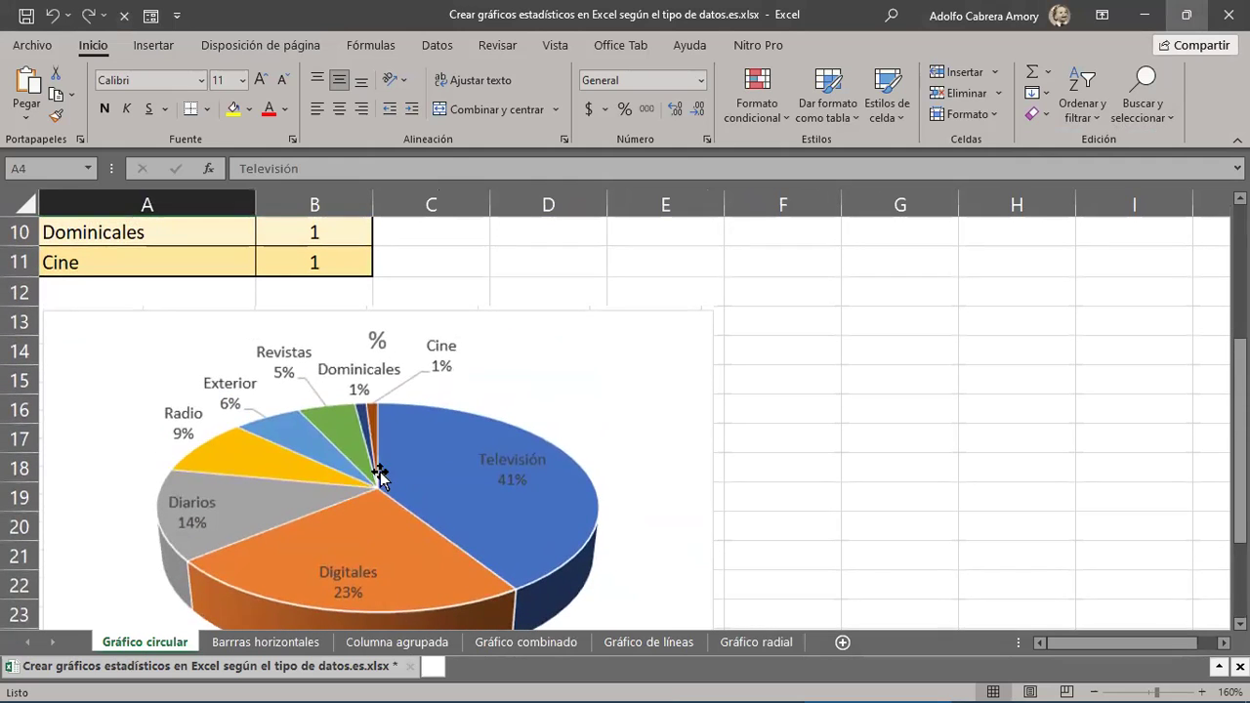
left_click(379, 476)
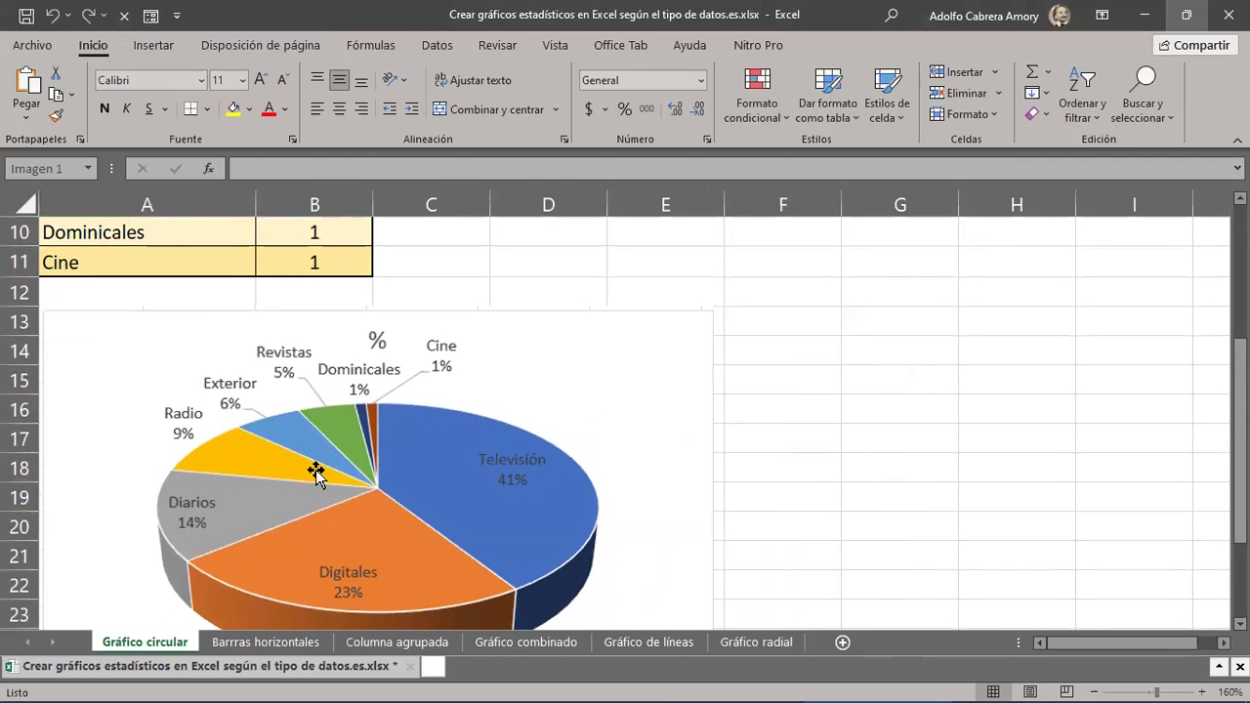
left_click_drag(315, 473, 167, 478)
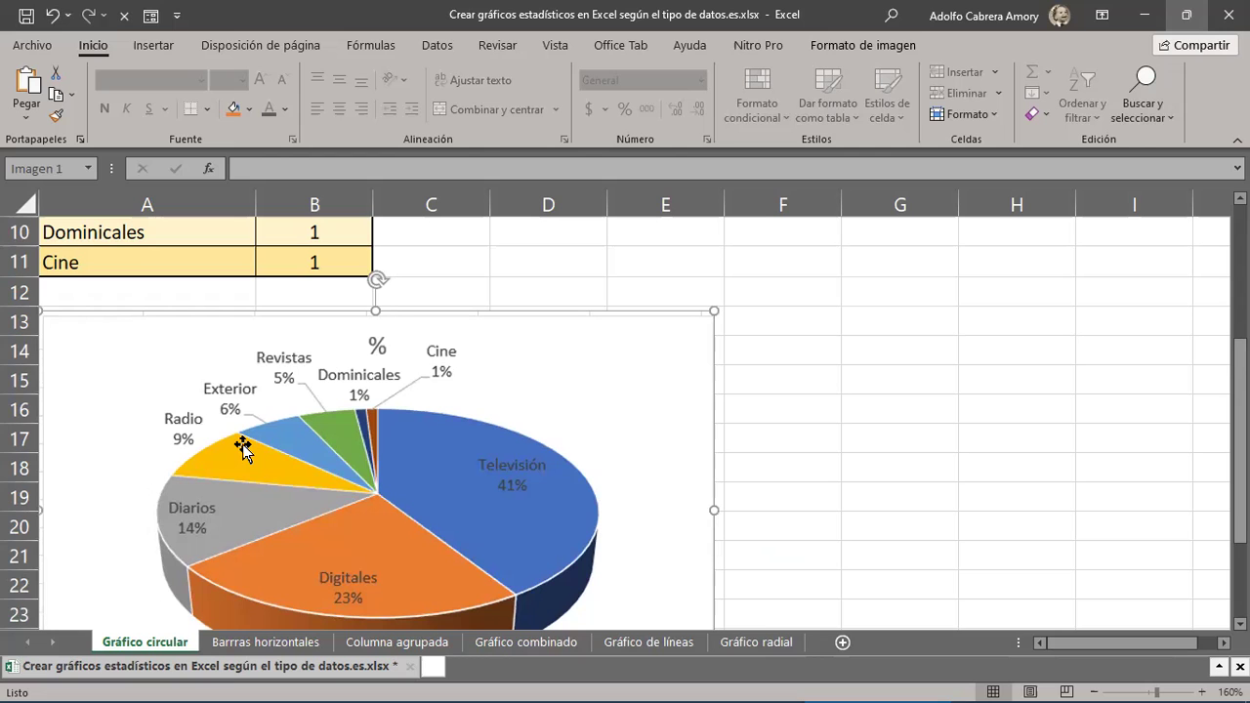
Review the chart sheets again and click through the media table cells on Gráfico circular.
left_click(245, 643)
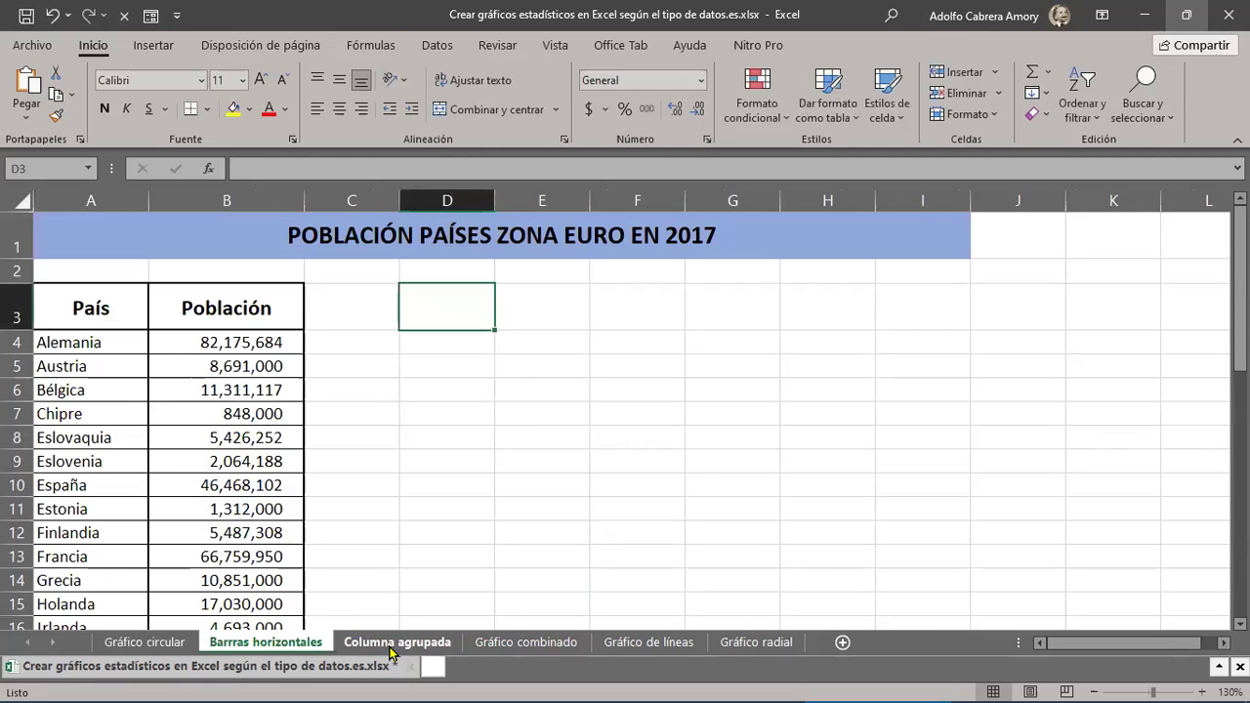
left_click(390, 643)
left_click(503, 644)
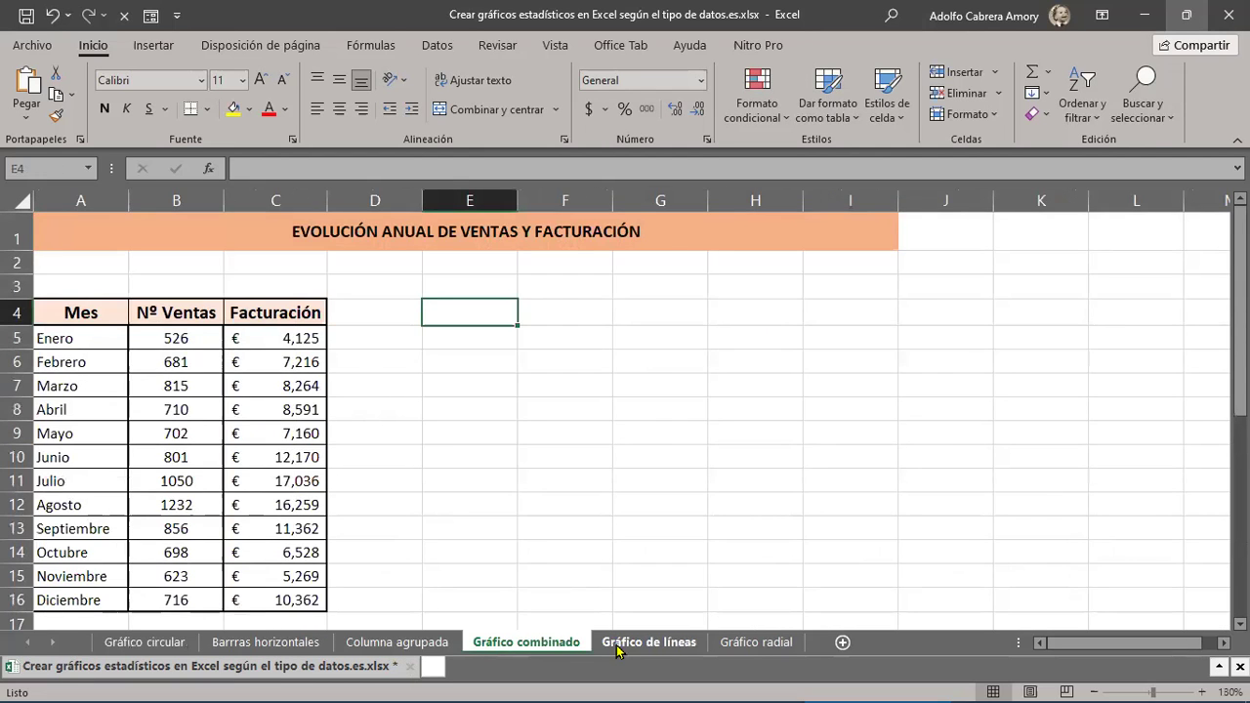
left_click(618, 645)
left_click(758, 645)
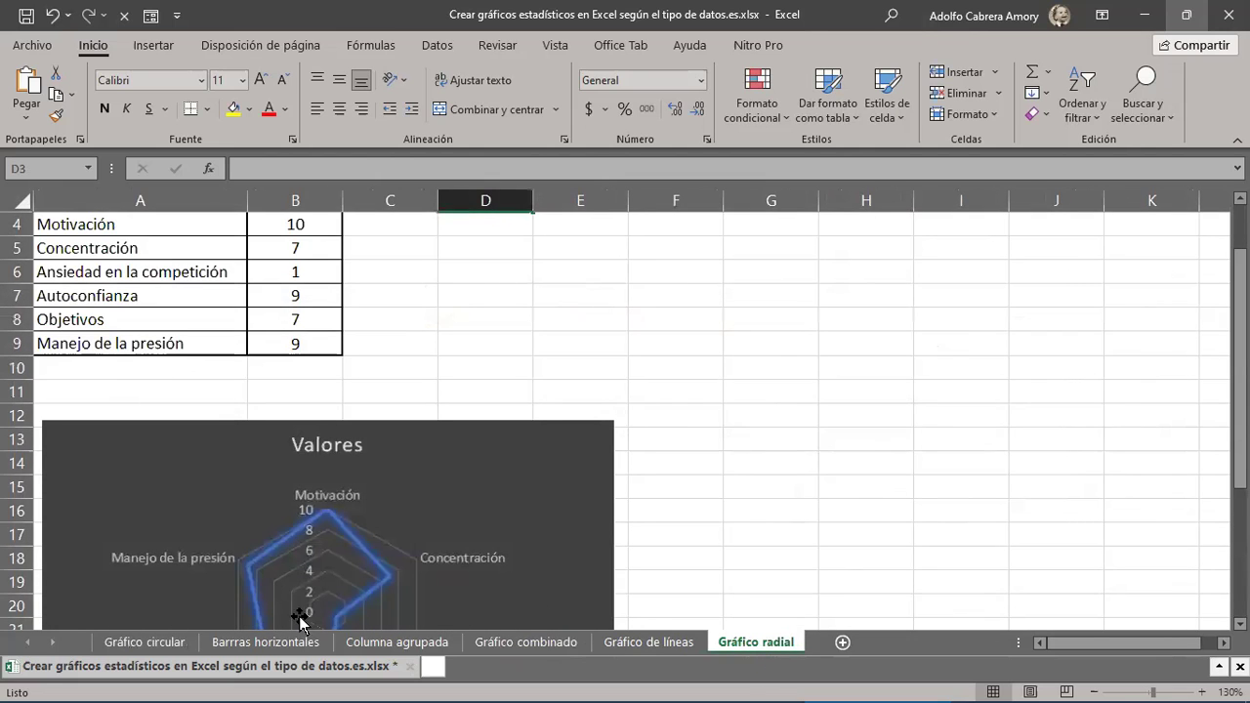
left_click(134, 647)
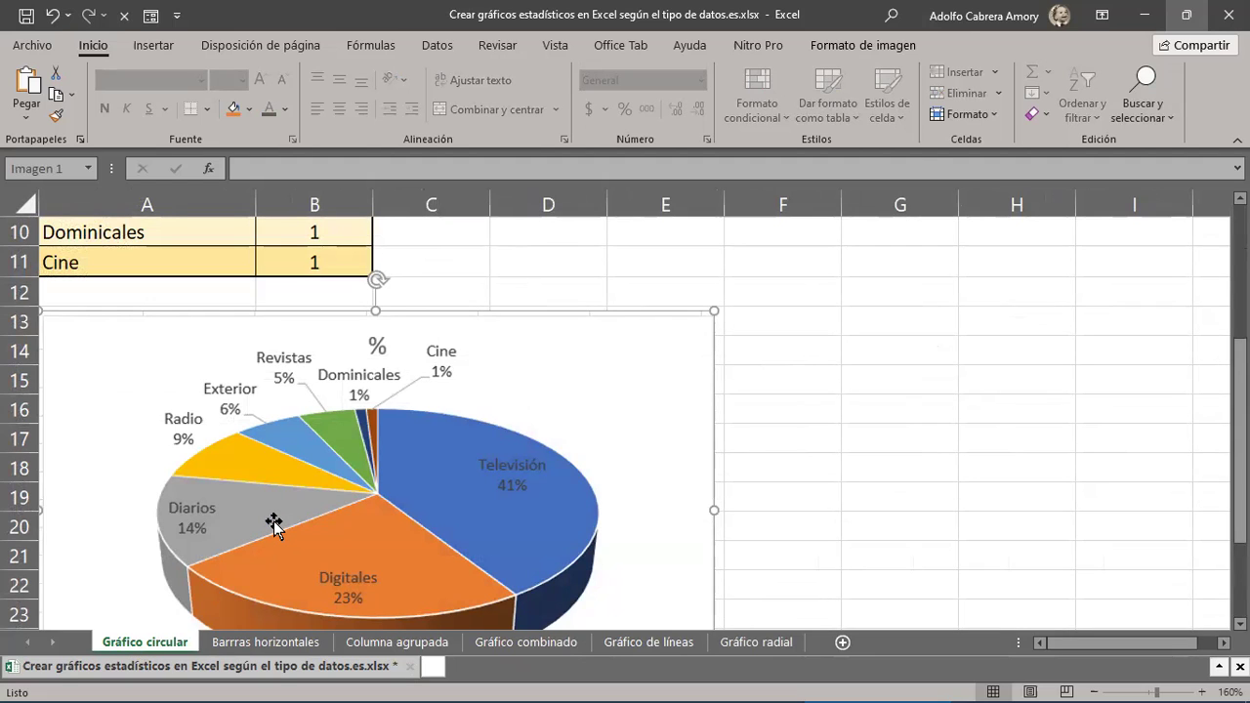
scroll(273, 524, "up", 3)
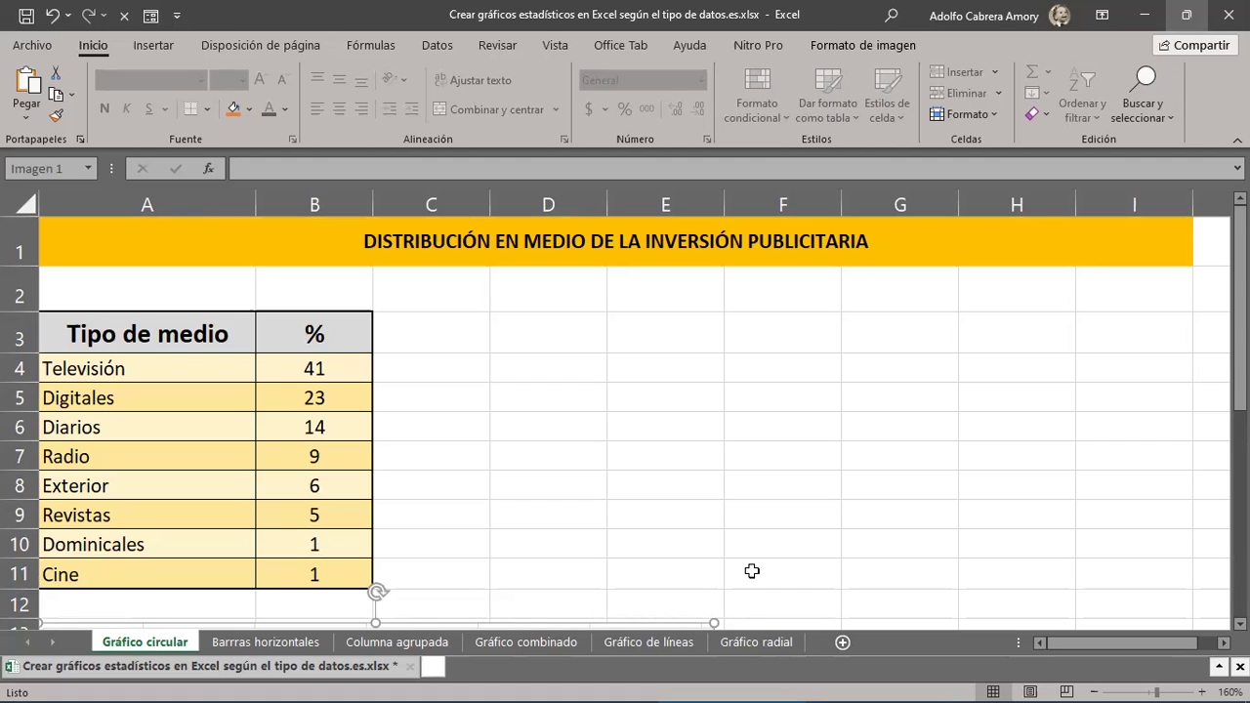
left_click(172, 404)
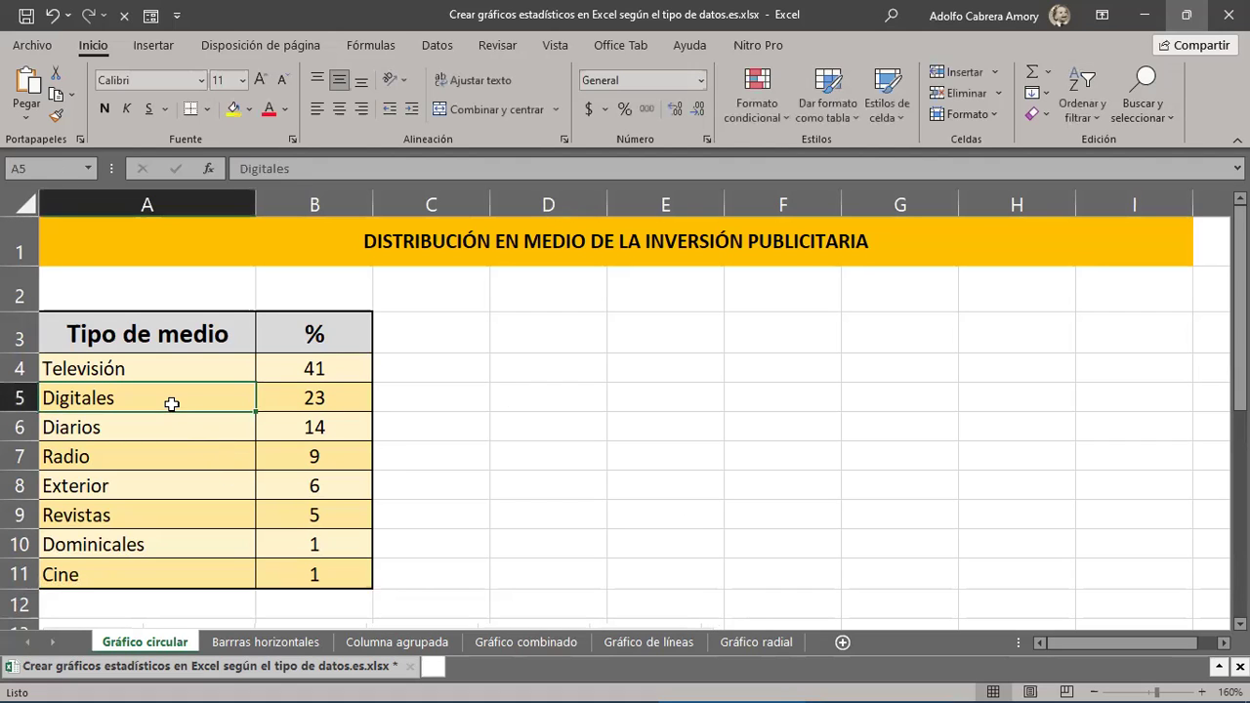
left_click(321, 391)
left_click(251, 485)
left_click(185, 568)
left_click(201, 455)
left_click(321, 429)
left_click(291, 395)
left_click(191, 390)
left_click(219, 367)
With cell A5 of the media table active, insert a default column chart with F11.
left_click_drag(169, 339, 321, 365)
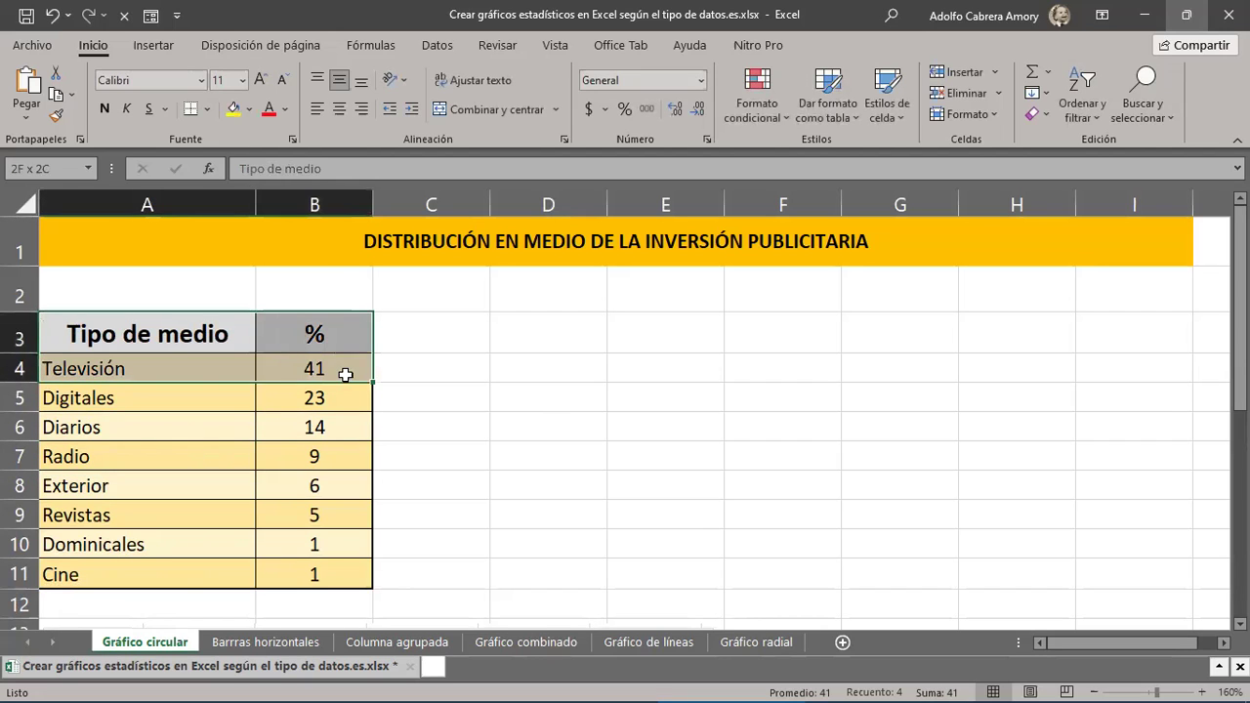
left_click(302, 239)
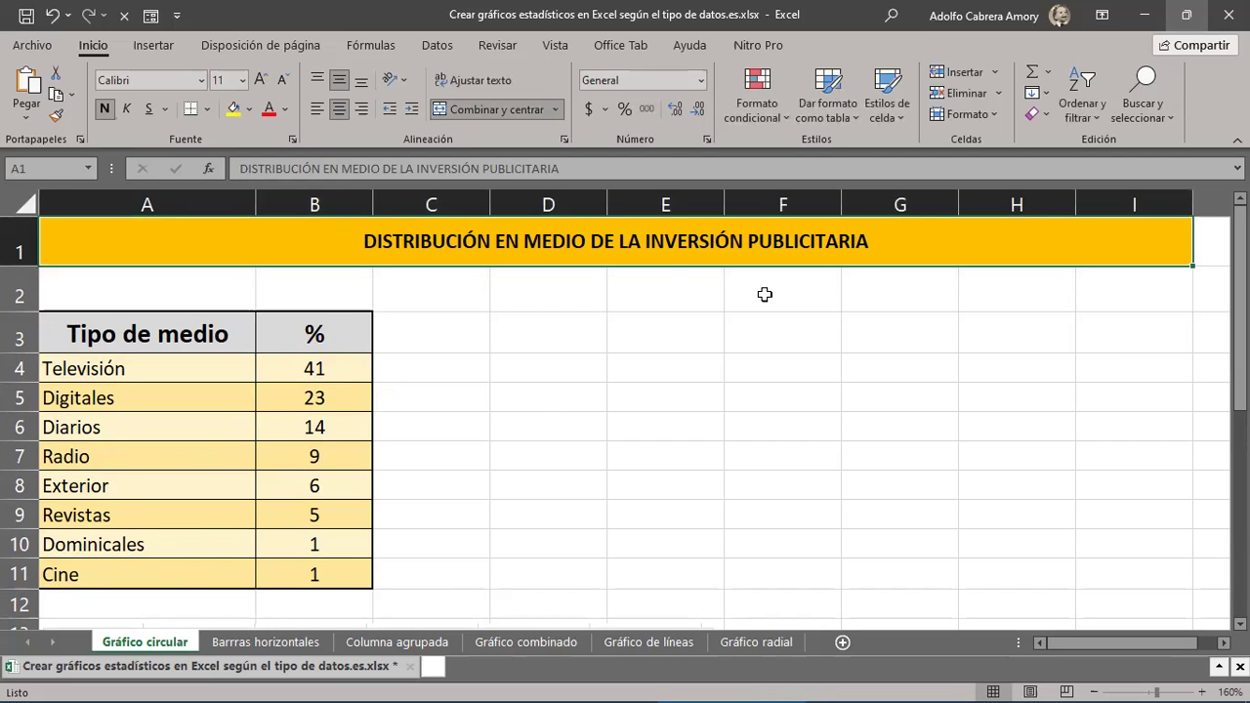
left_click_drag(202, 335, 307, 583)
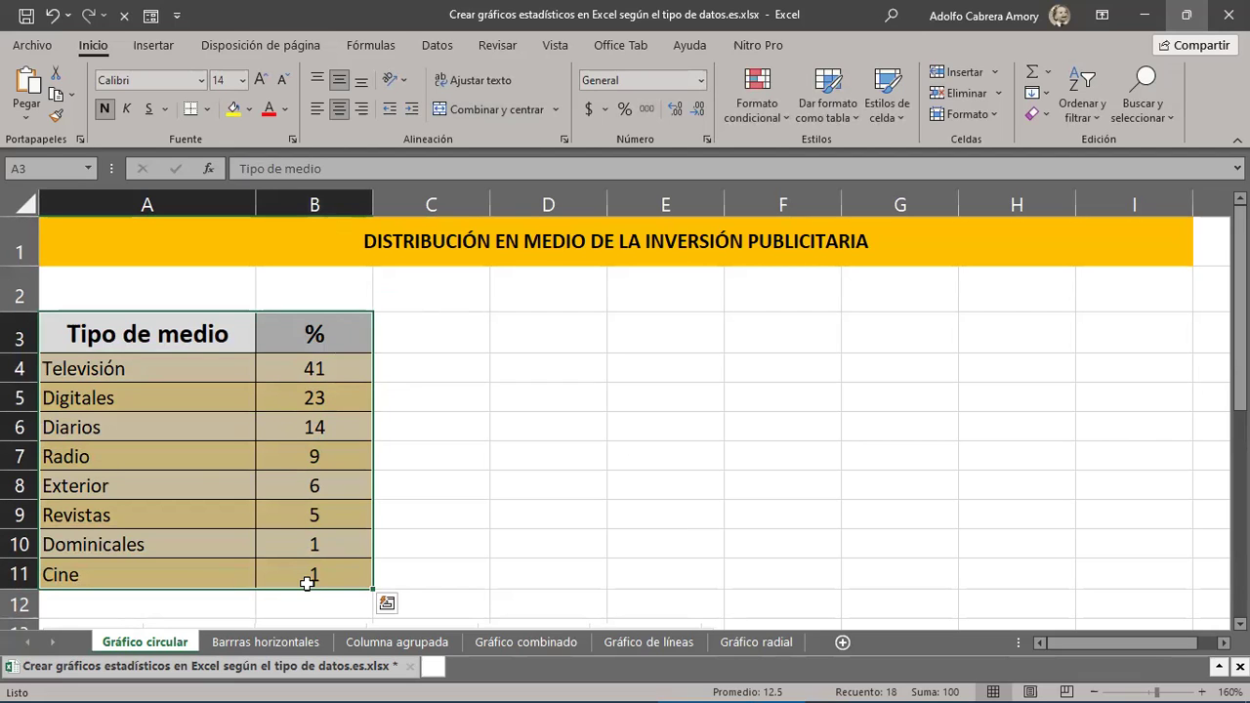
left_click(194, 334)
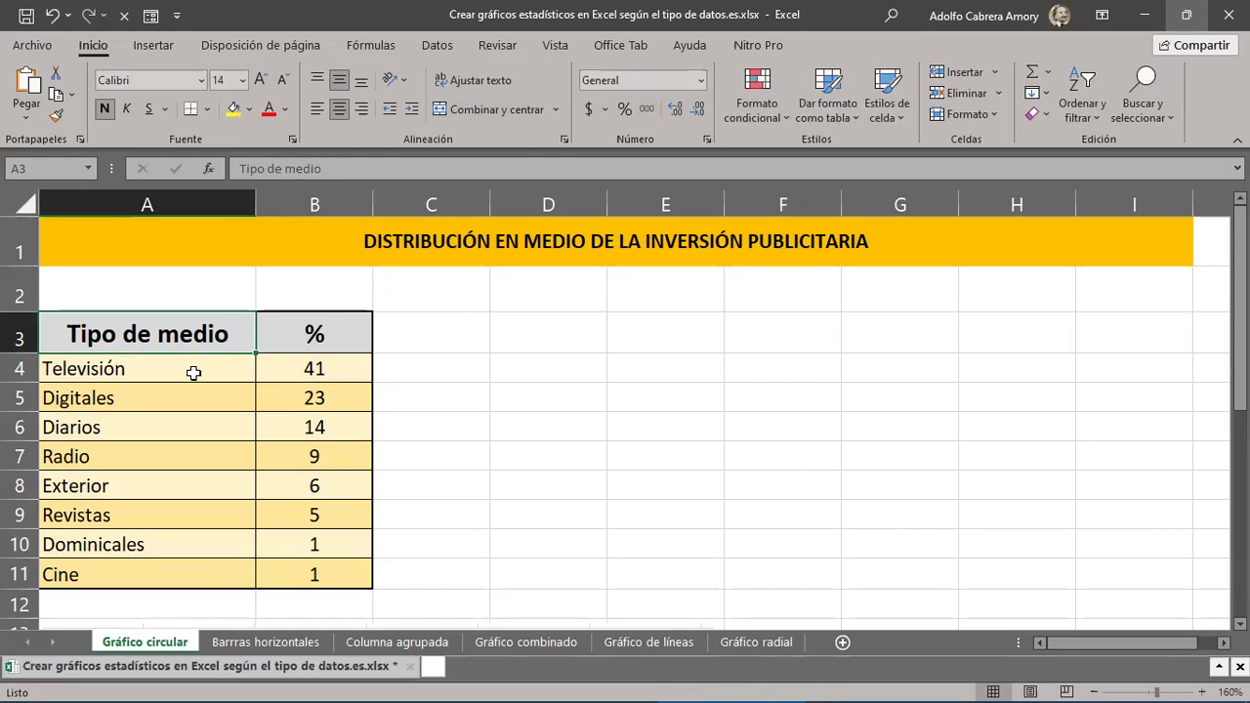
left_click(192, 365)
left_click(167, 455)
left_click(266, 427)
left_click(250, 402)
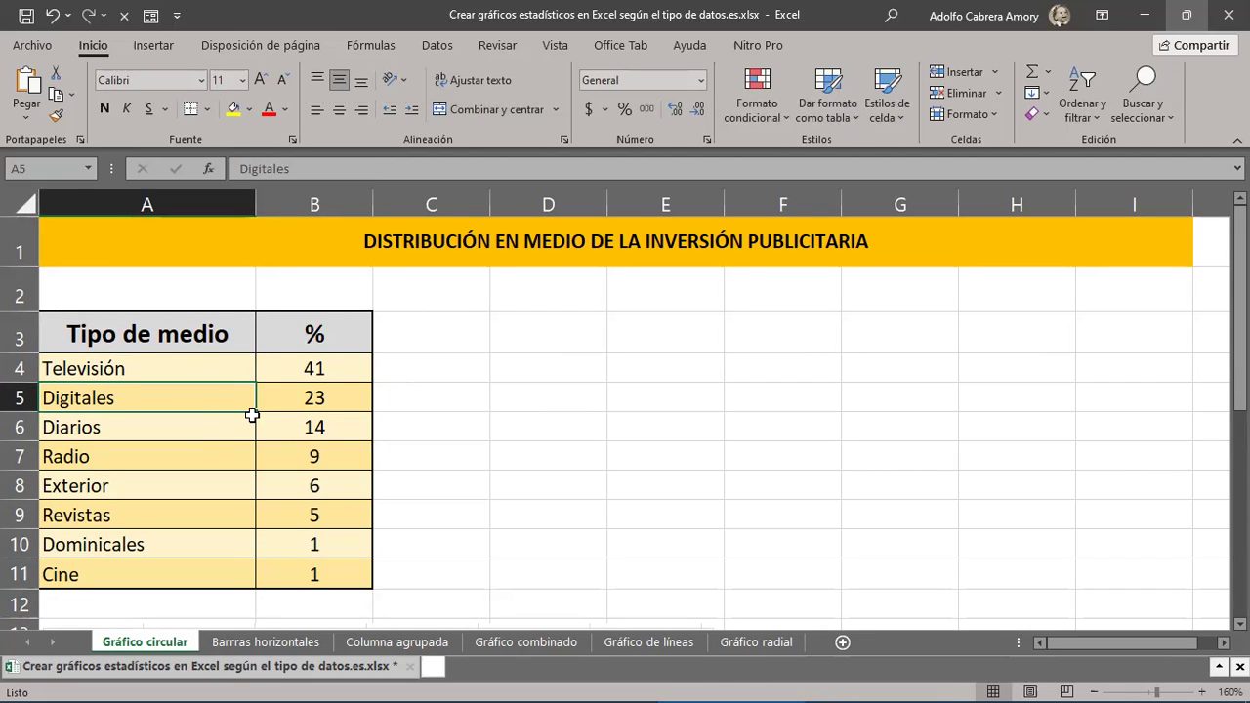
key("F11")
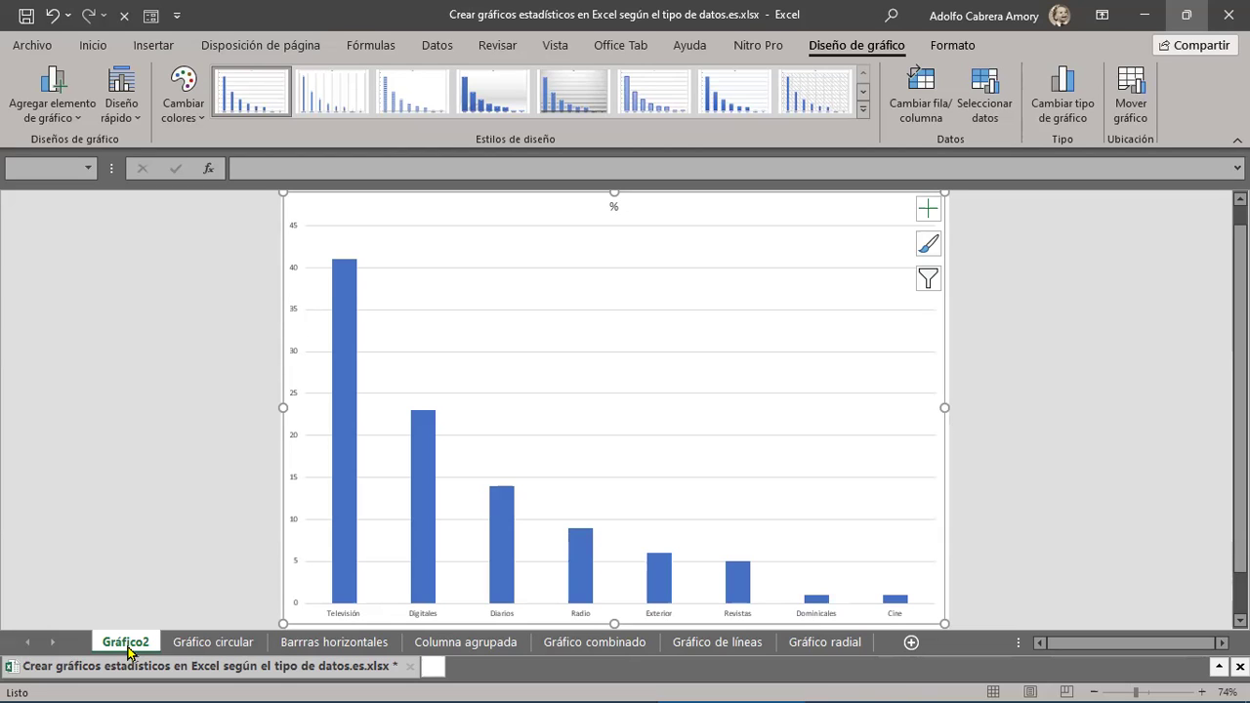
key("alt")
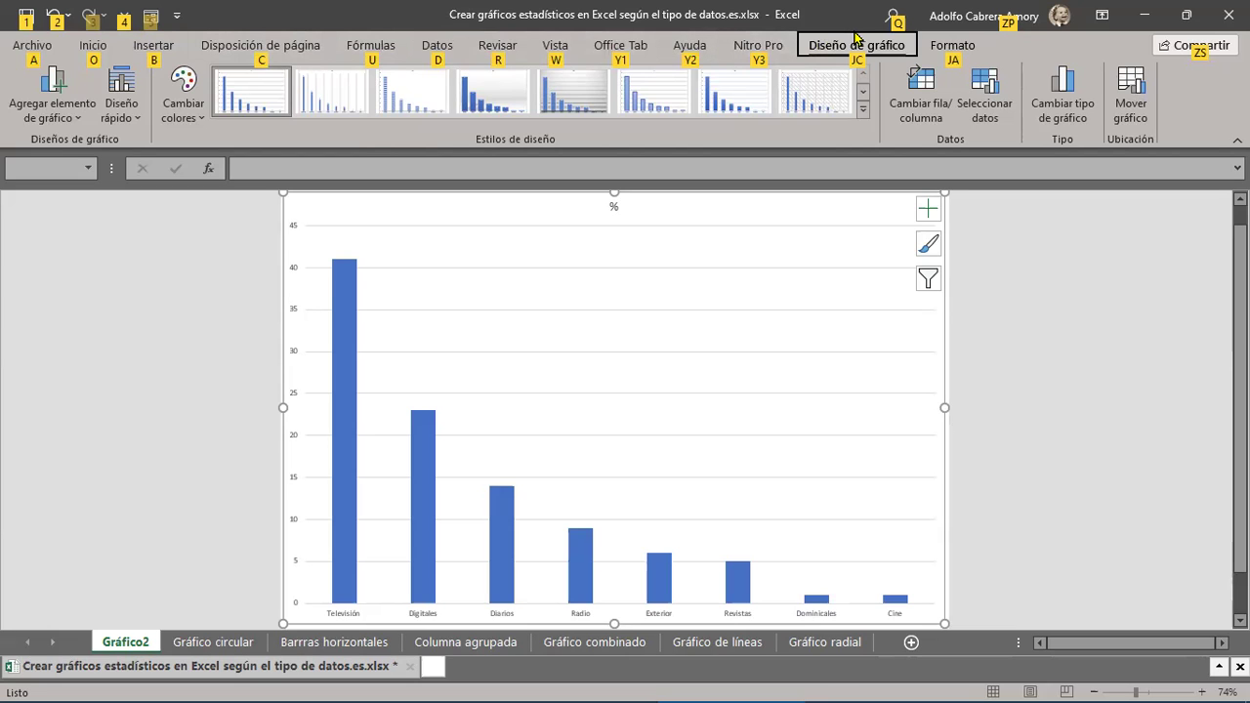
Clear the KeyTip badges and add a second default column chart sheet, Gráfico3, with F11.
left_click(854, 36)
key("F11")
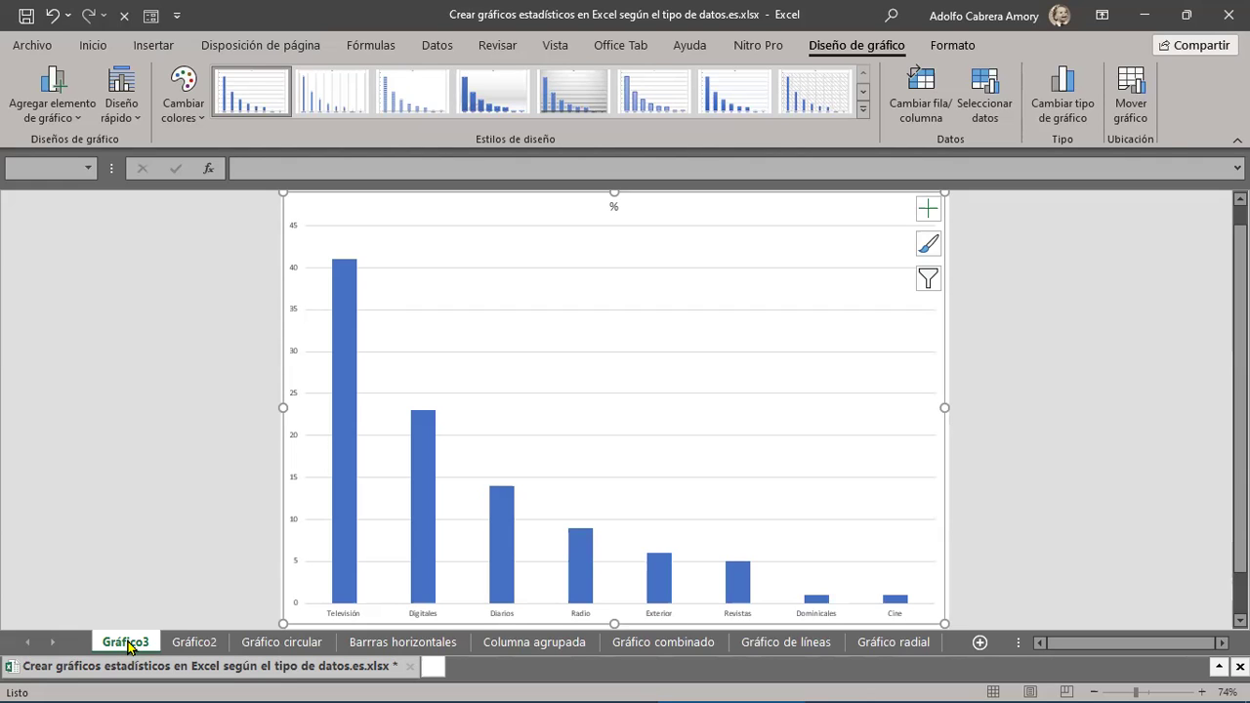
Delete the Gráfico3 chart sheet.
right_click(128, 647)
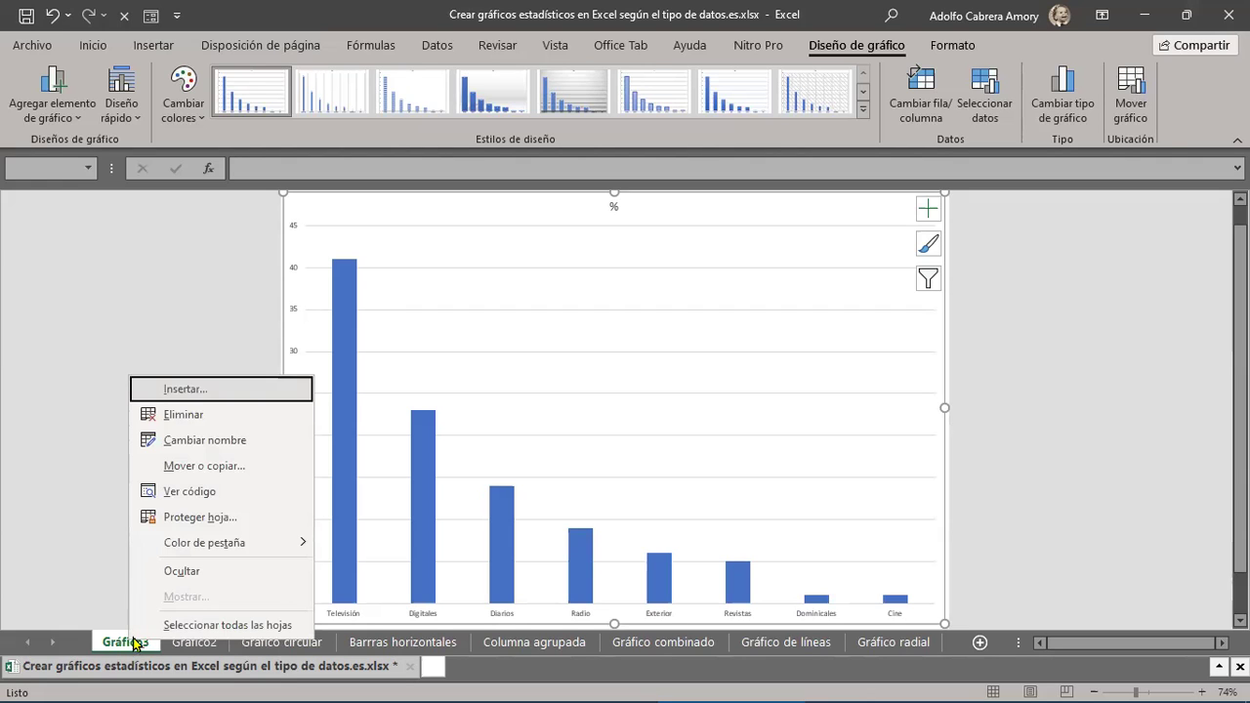
left_click(193, 415)
left_click(586, 412)
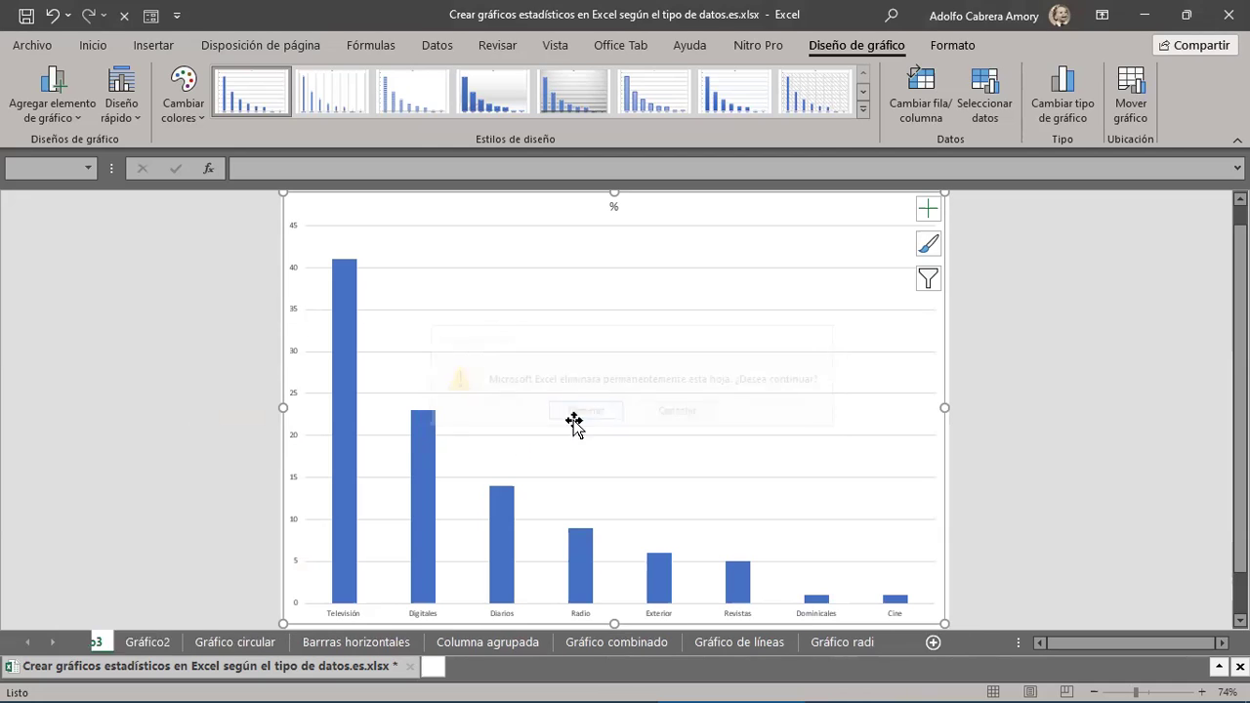
Delete the Gráfico2 chart sheet.
right_click(135, 647)
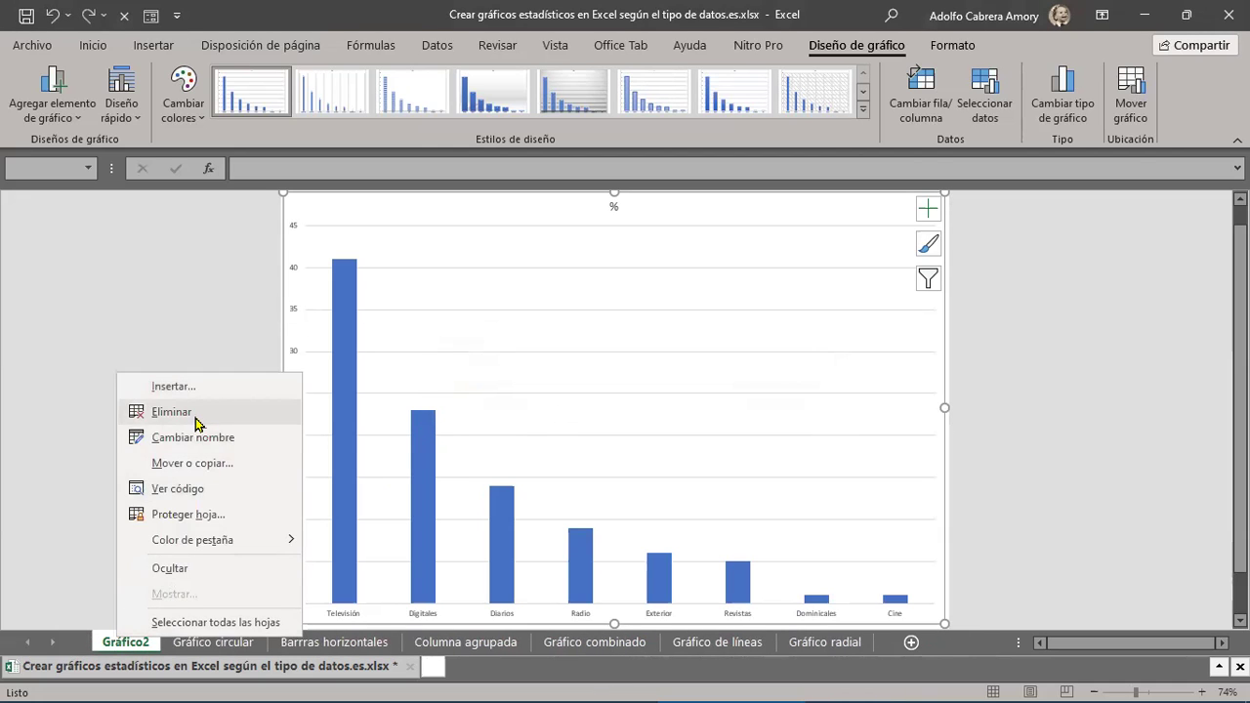
left_click(197, 418)
left_click(613, 411)
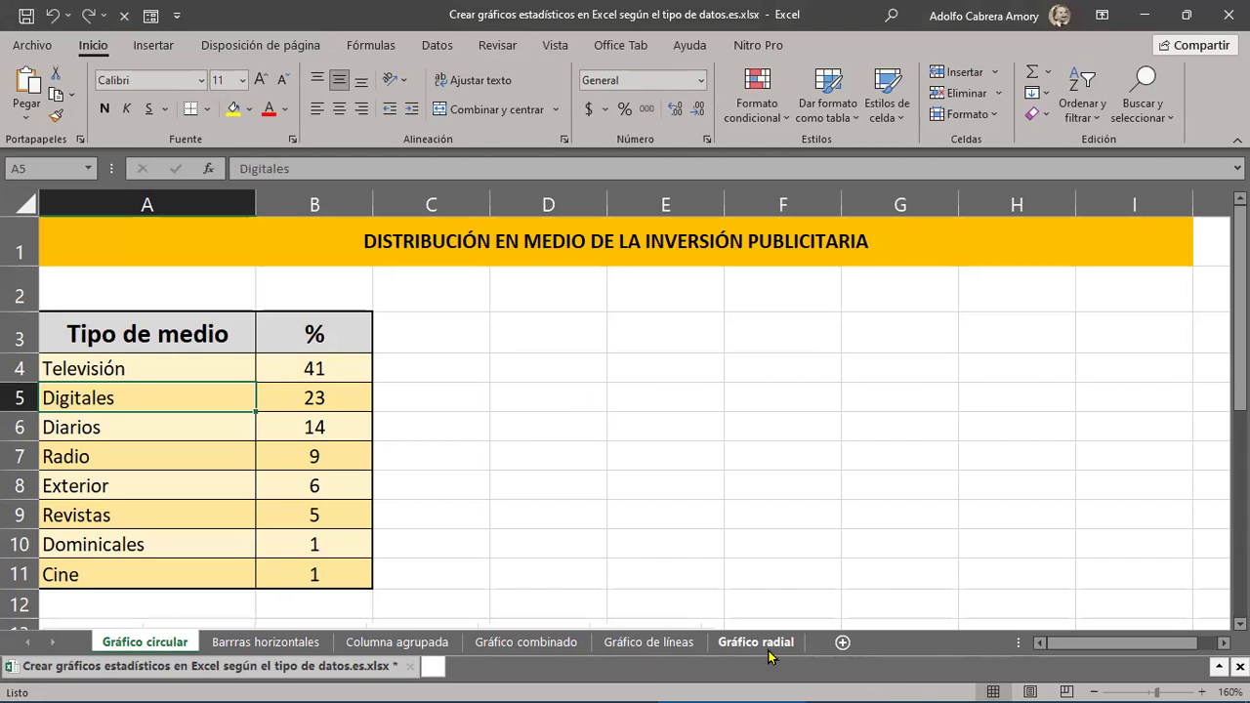
Review the pie chart and check the Televisión (41) and Digitales (23) percentages in the table.
scroll(688, 557, "down", 4)
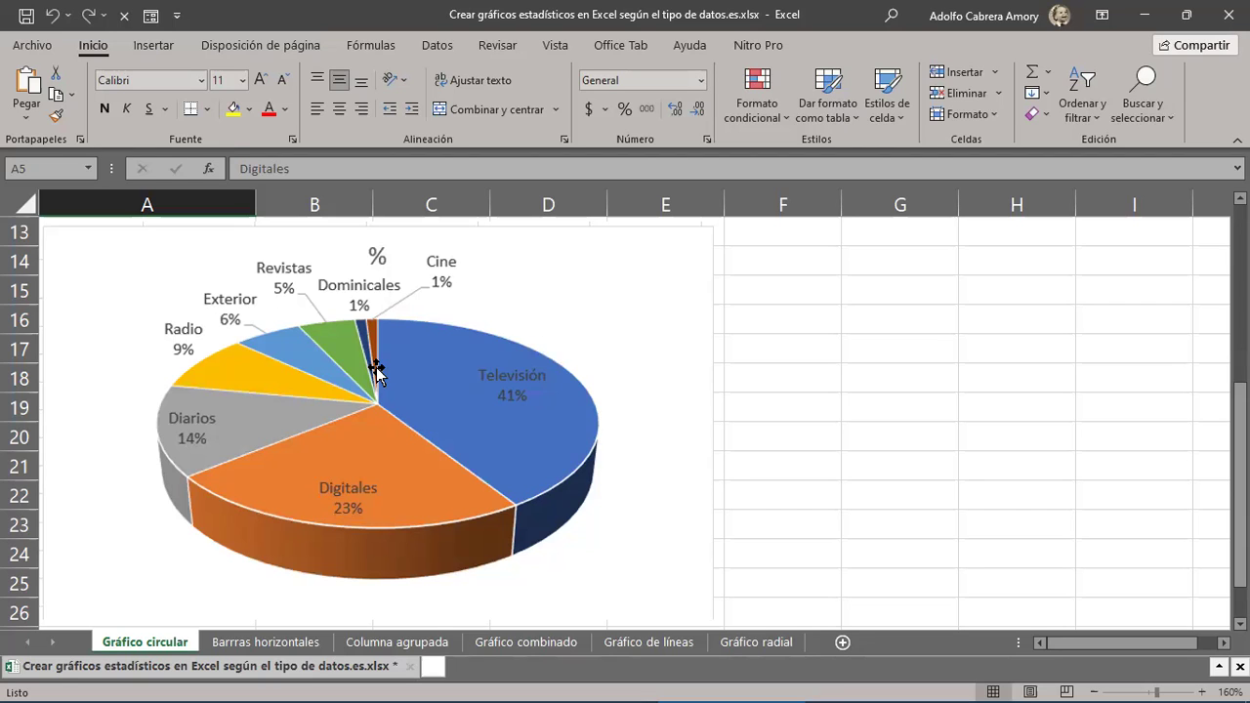
scroll(326, 357, "up", 4)
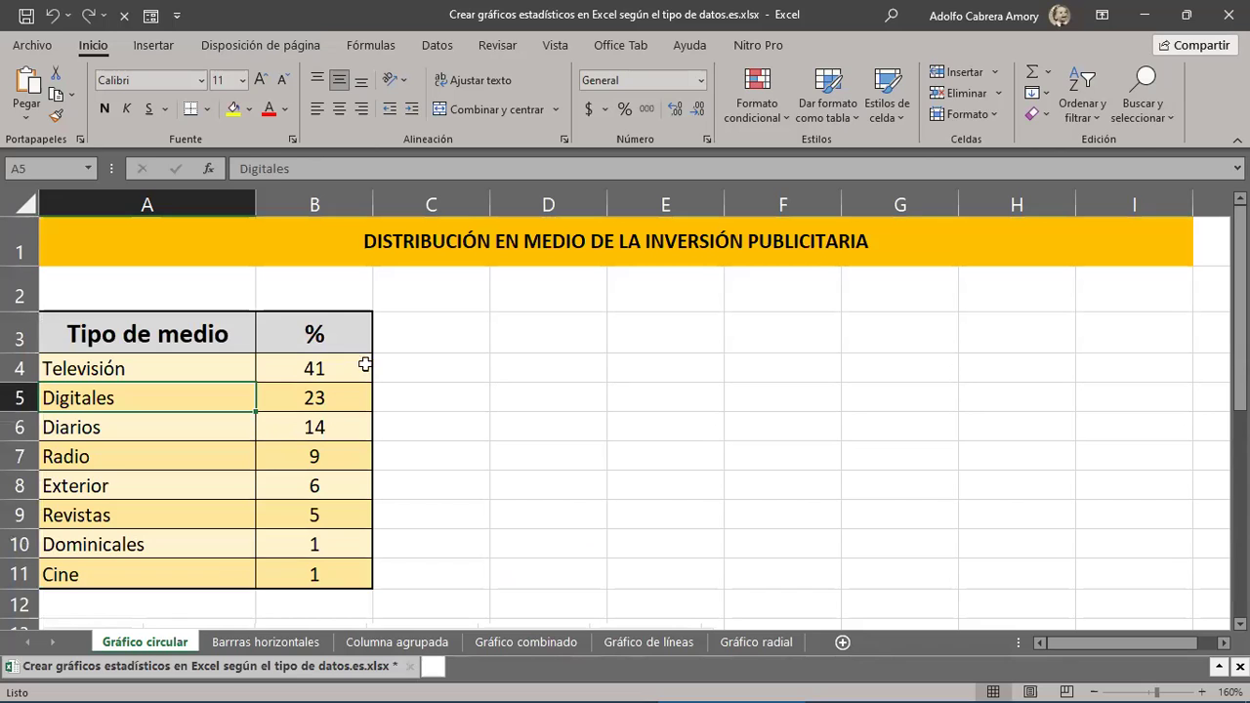
left_click(367, 369)
left_click(328, 395)
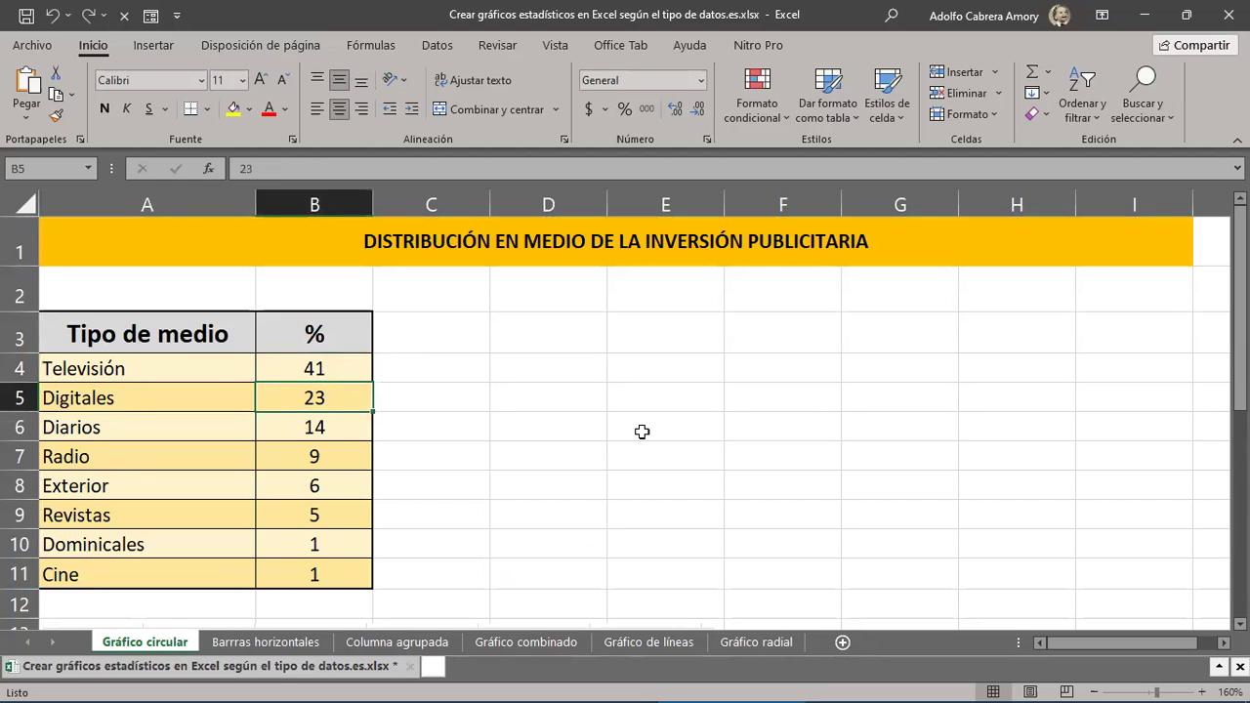
scroll(641, 432, "down", 2)
left_click(330, 383)
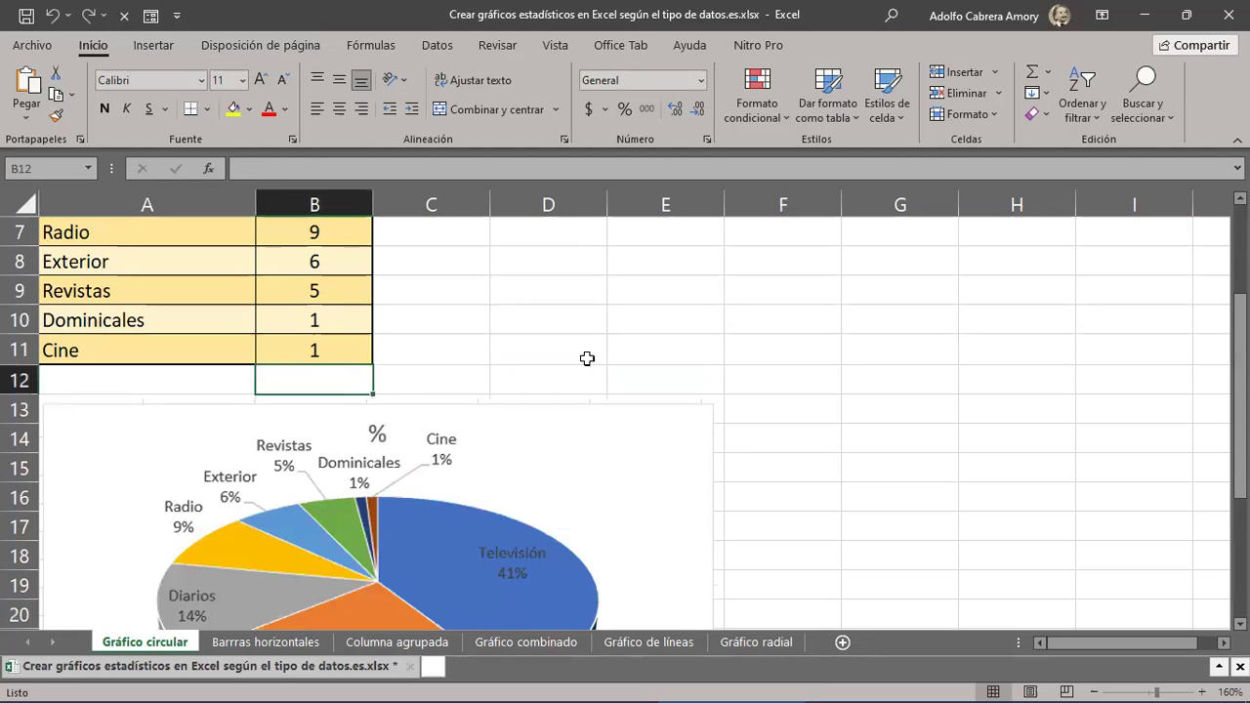
left_click(1034, 74)
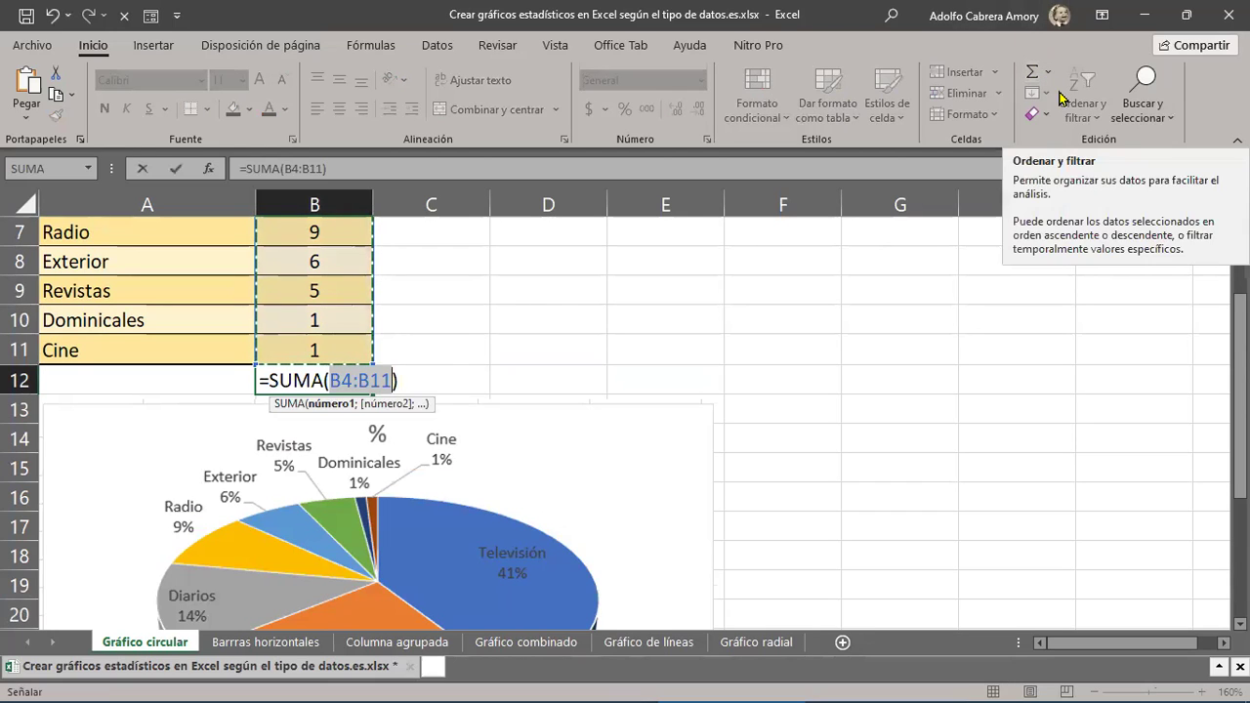
key("Return")
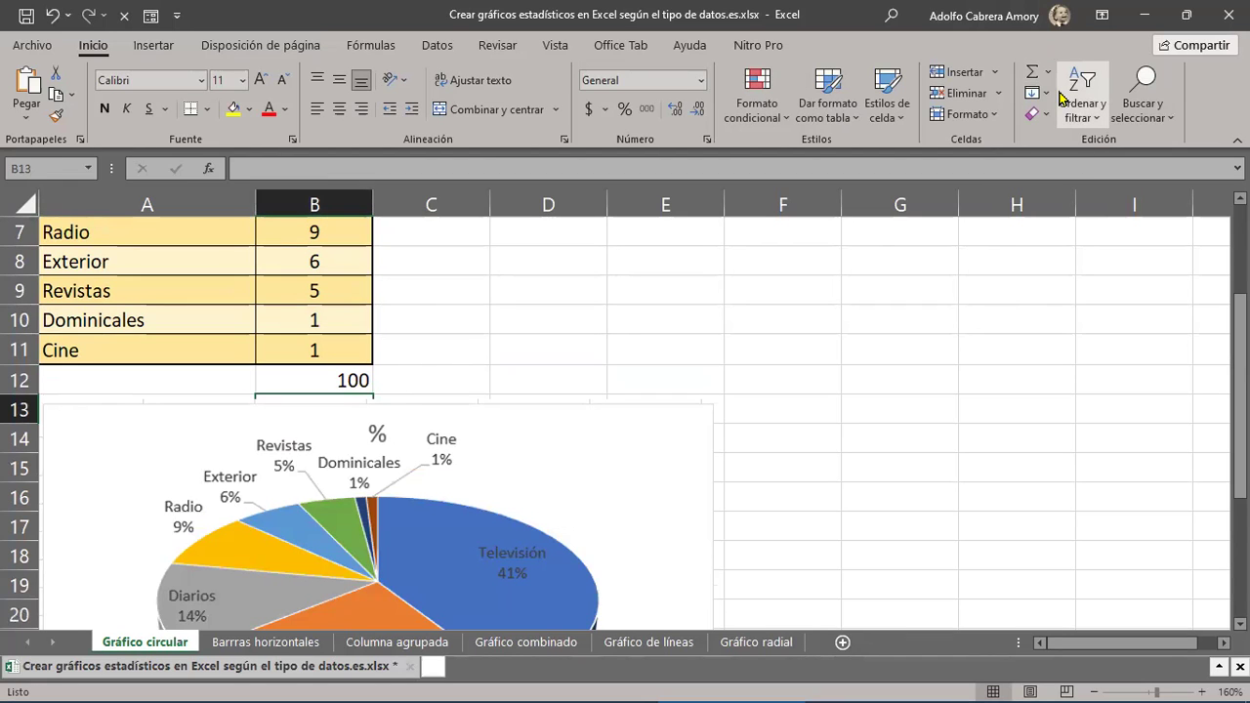
scroll(665, 303, "up", 2)
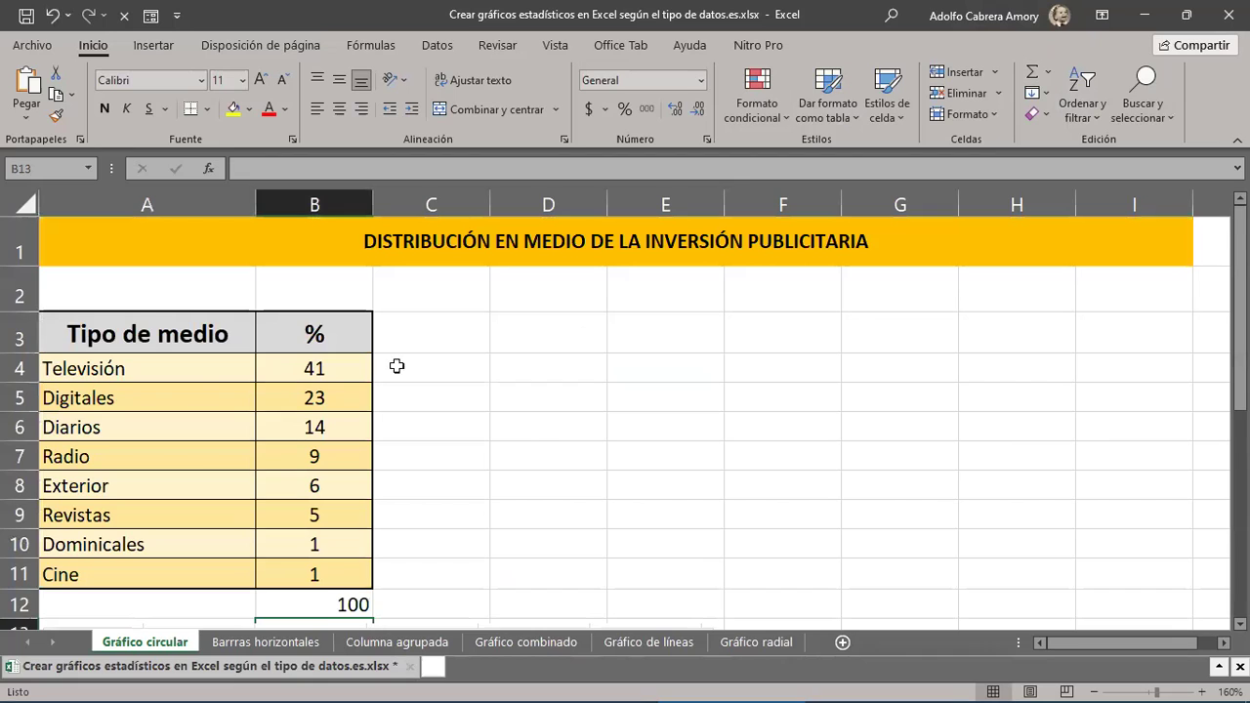
left_click_drag(327, 329, 348, 571)
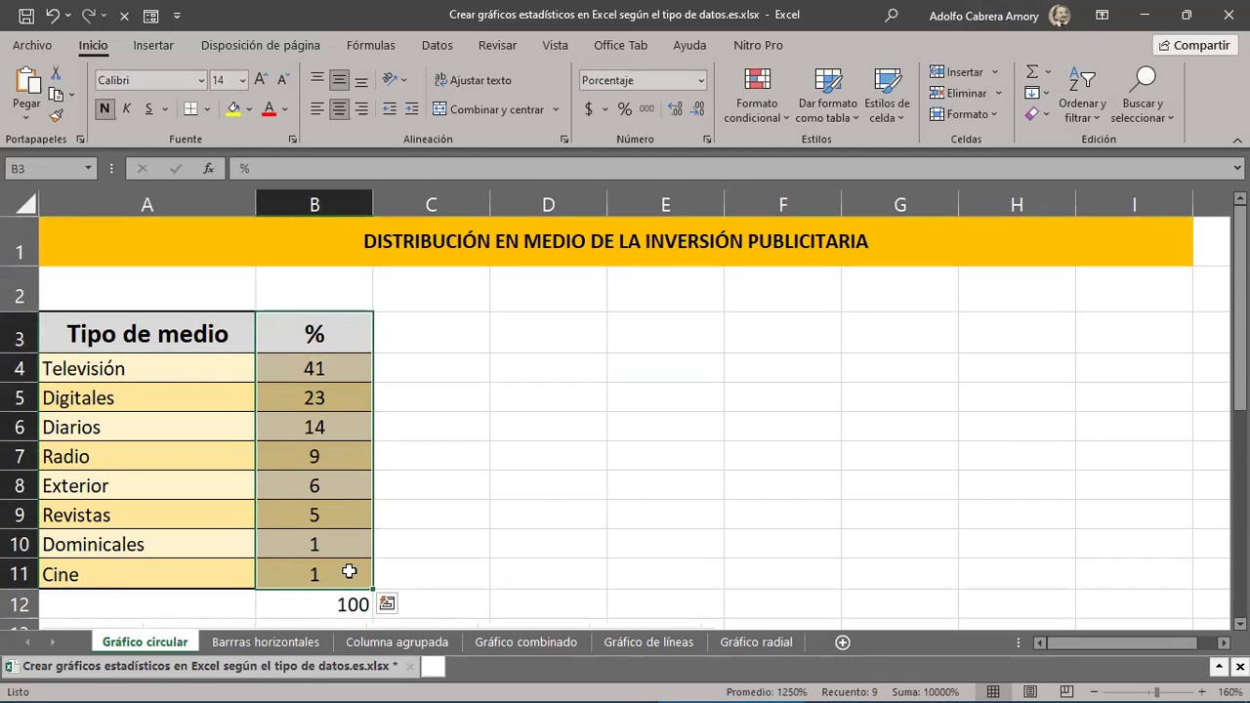
left_click(332, 374)
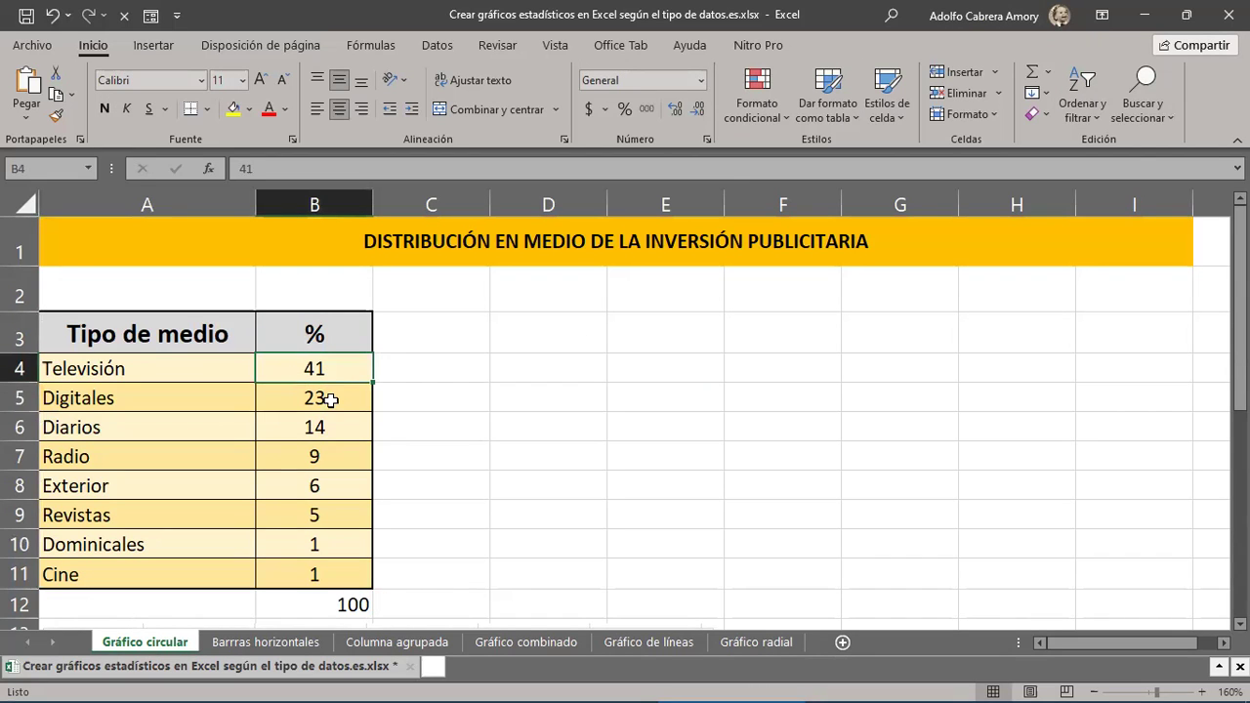
left_click(329, 398)
left_click(332, 425)
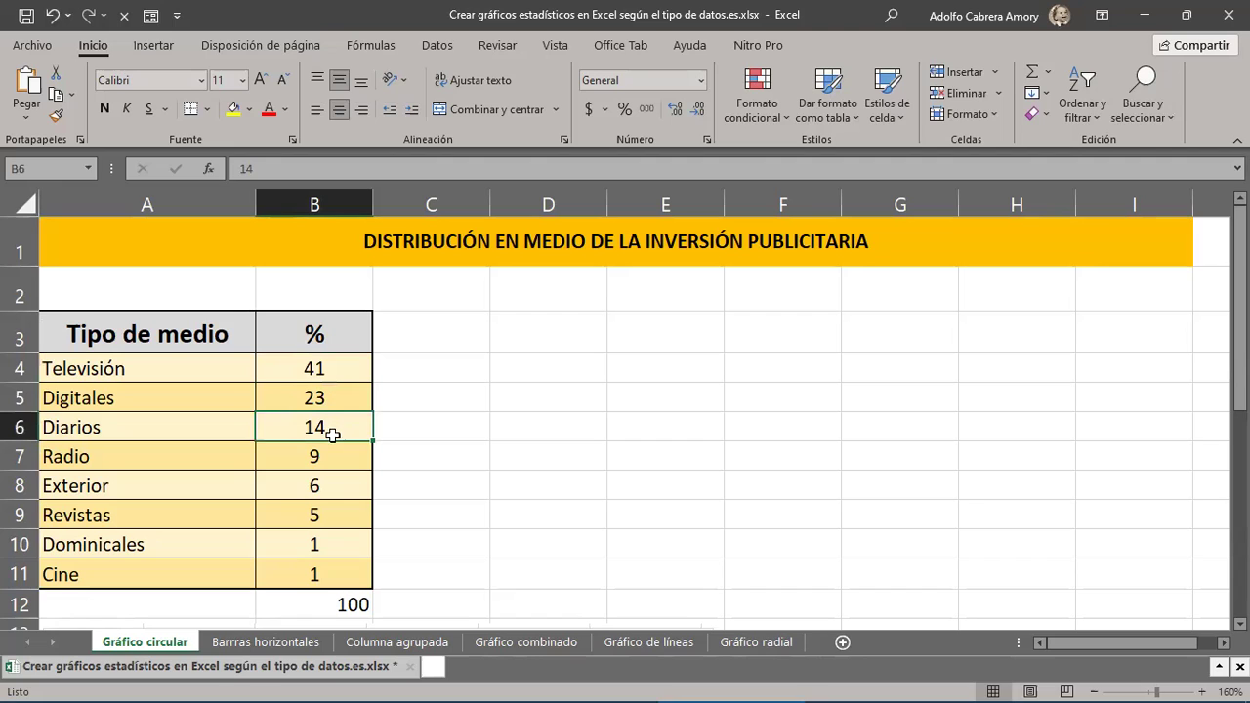
left_click(328, 453)
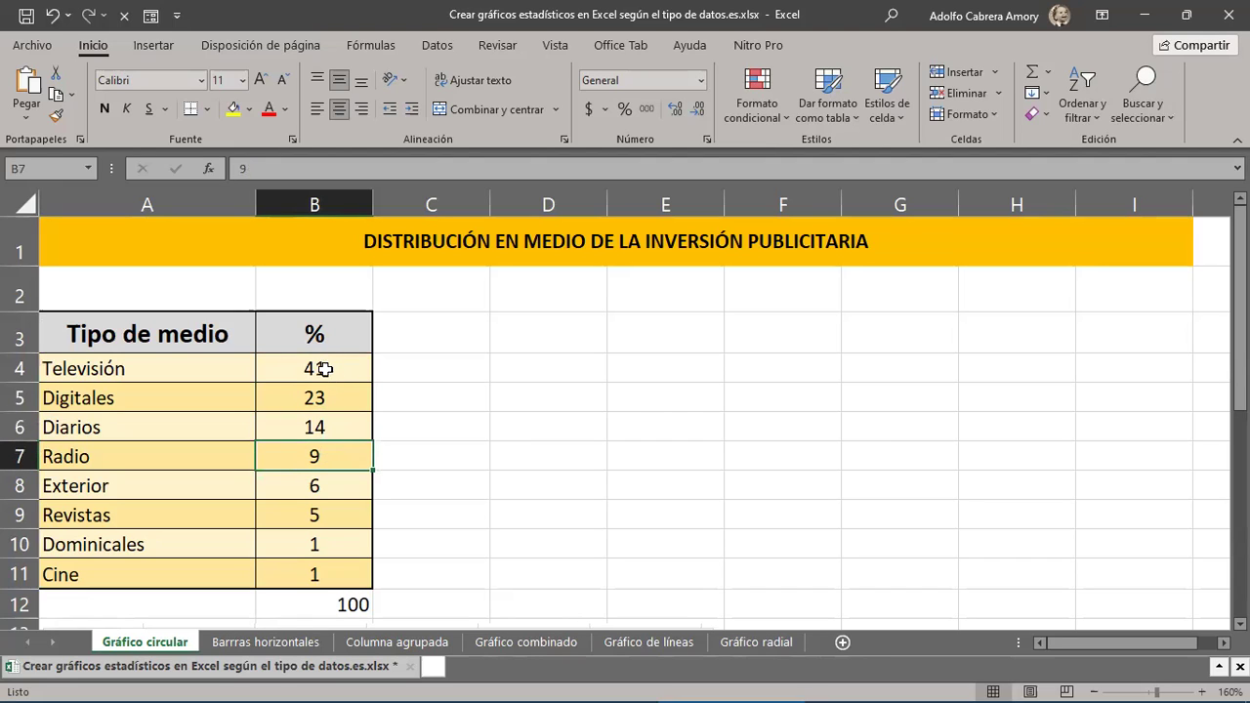
left_click_drag(332, 372, 320, 571)
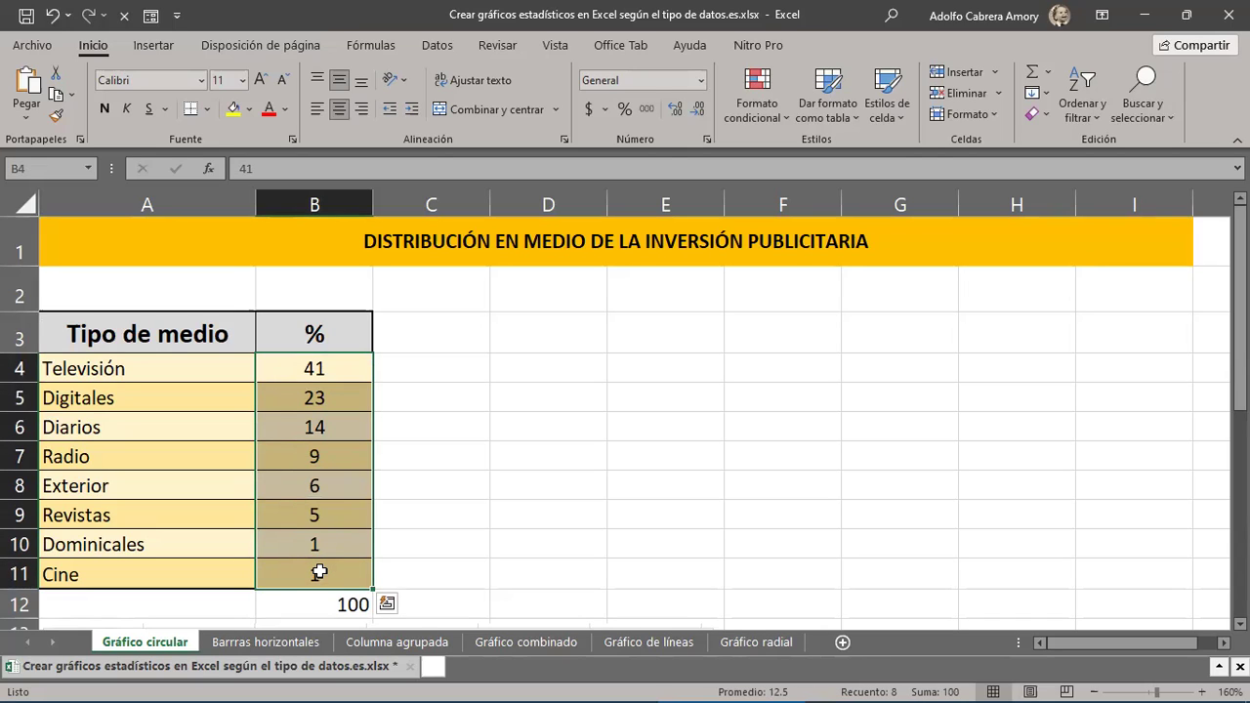
left_click(311, 597)
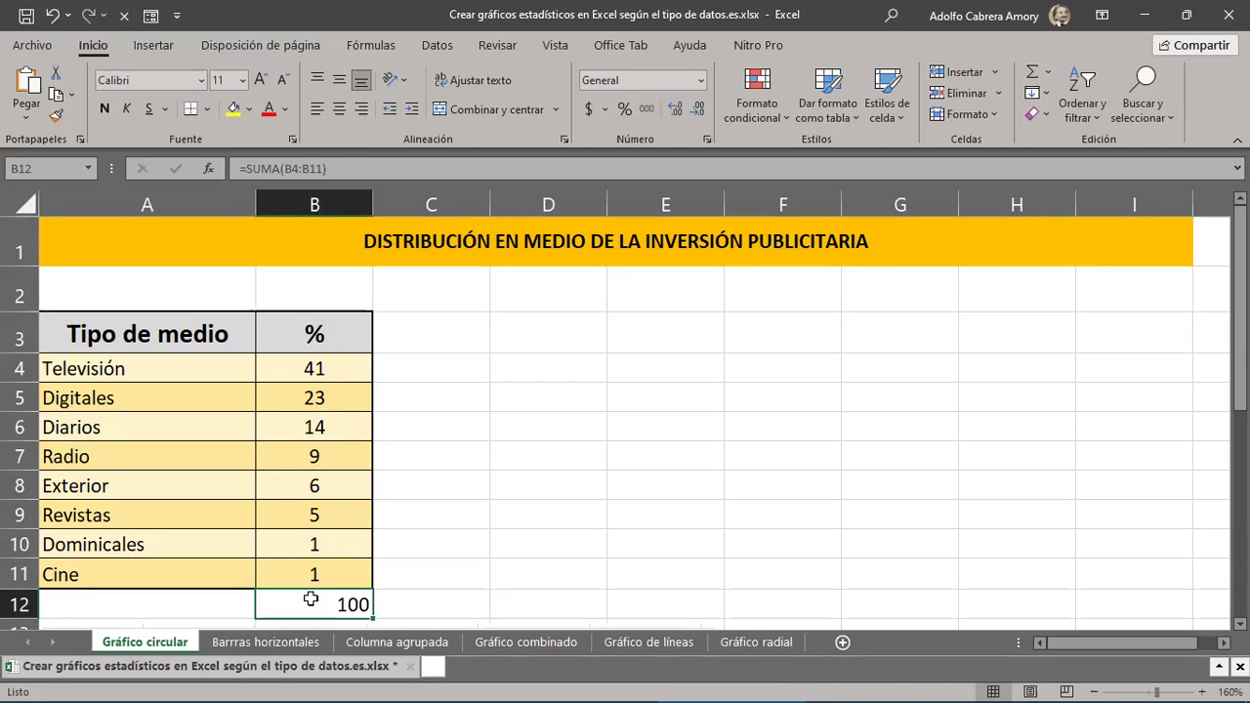
key("Delete")
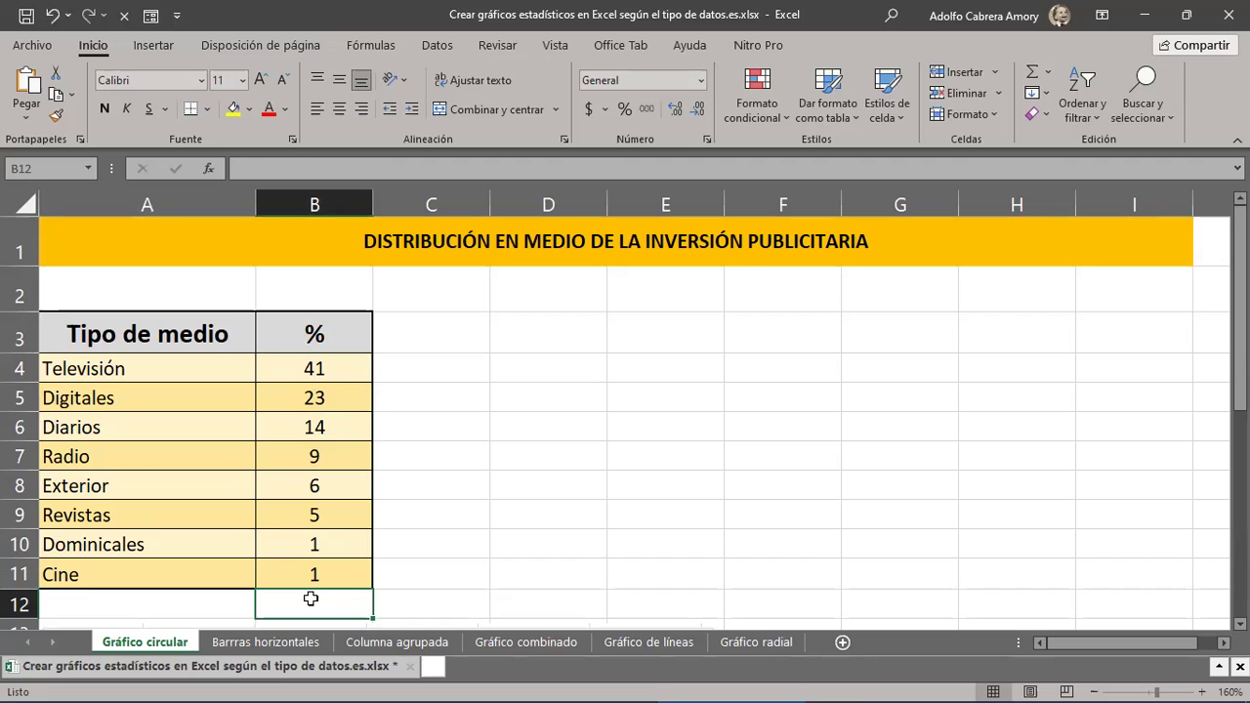
With B6 selected, insert a Circular 3D chart from Insertar's pie chart list.
left_click(330, 419)
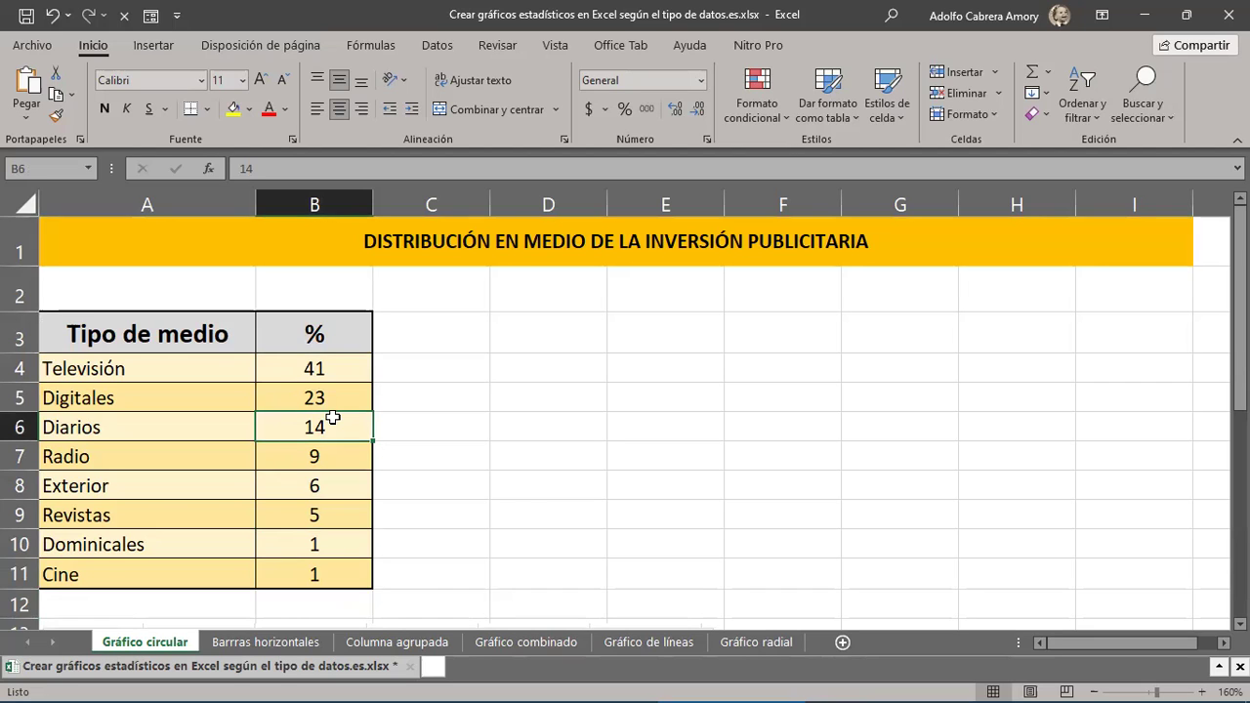
left_click(155, 54)
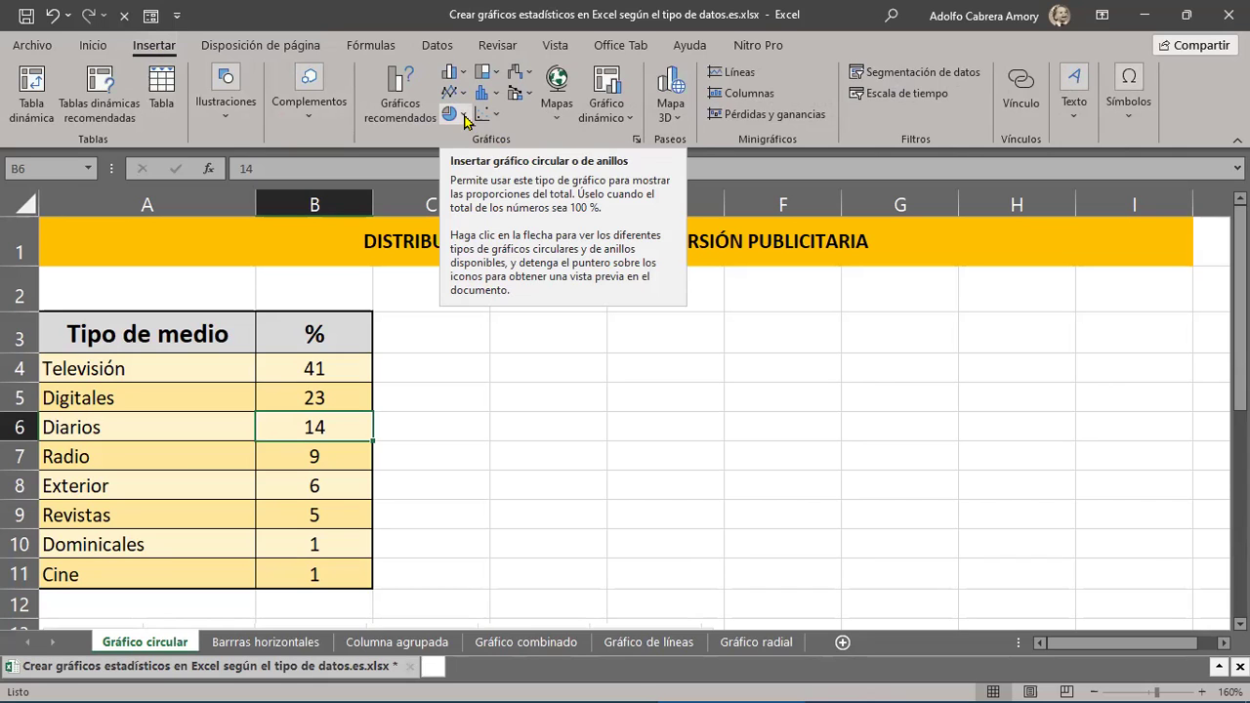
left_click(465, 117)
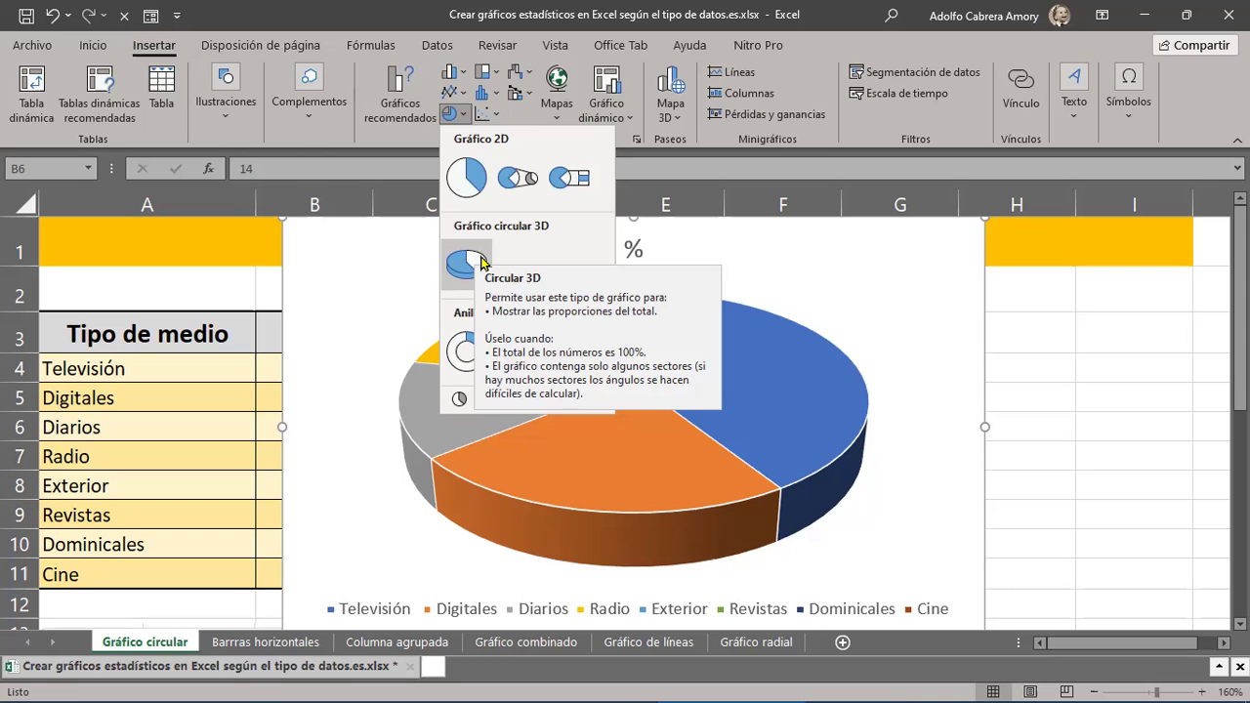
left_click(467, 262)
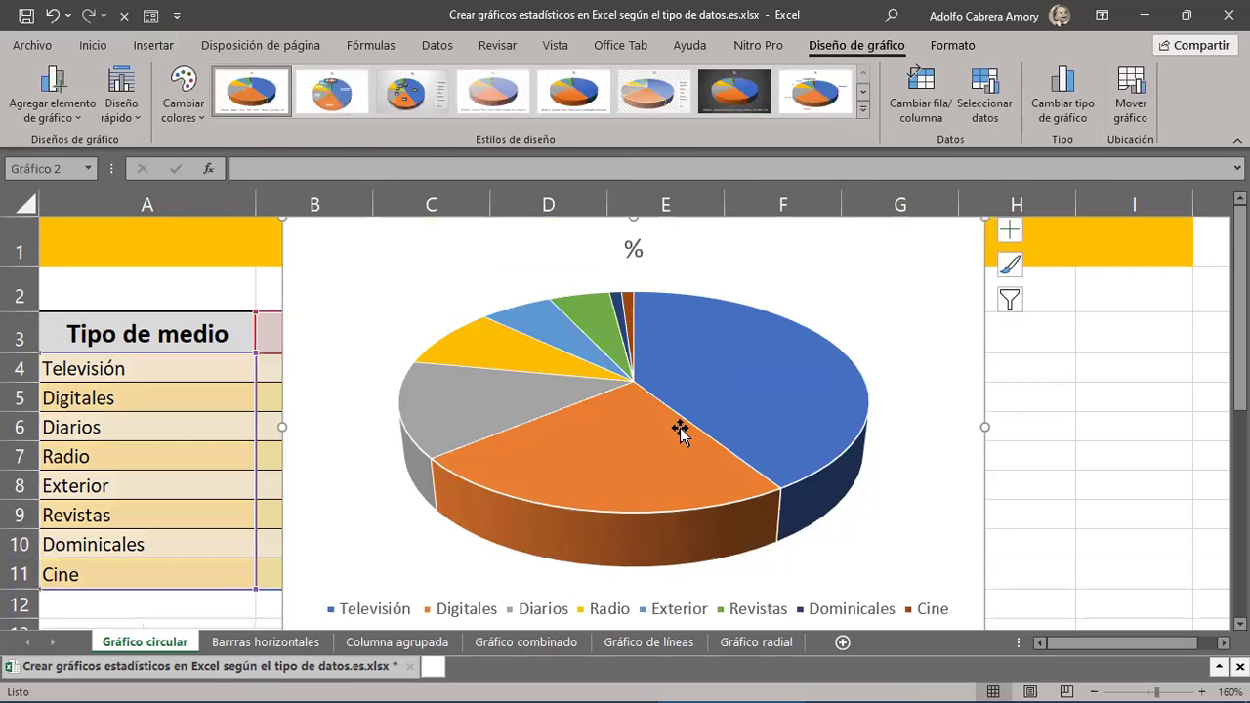
scroll(684, 427, "down", 1)
scroll(438, 603, "down", 3)
scroll(438, 598, "up", 3)
scroll(439, 591, "down", 3)
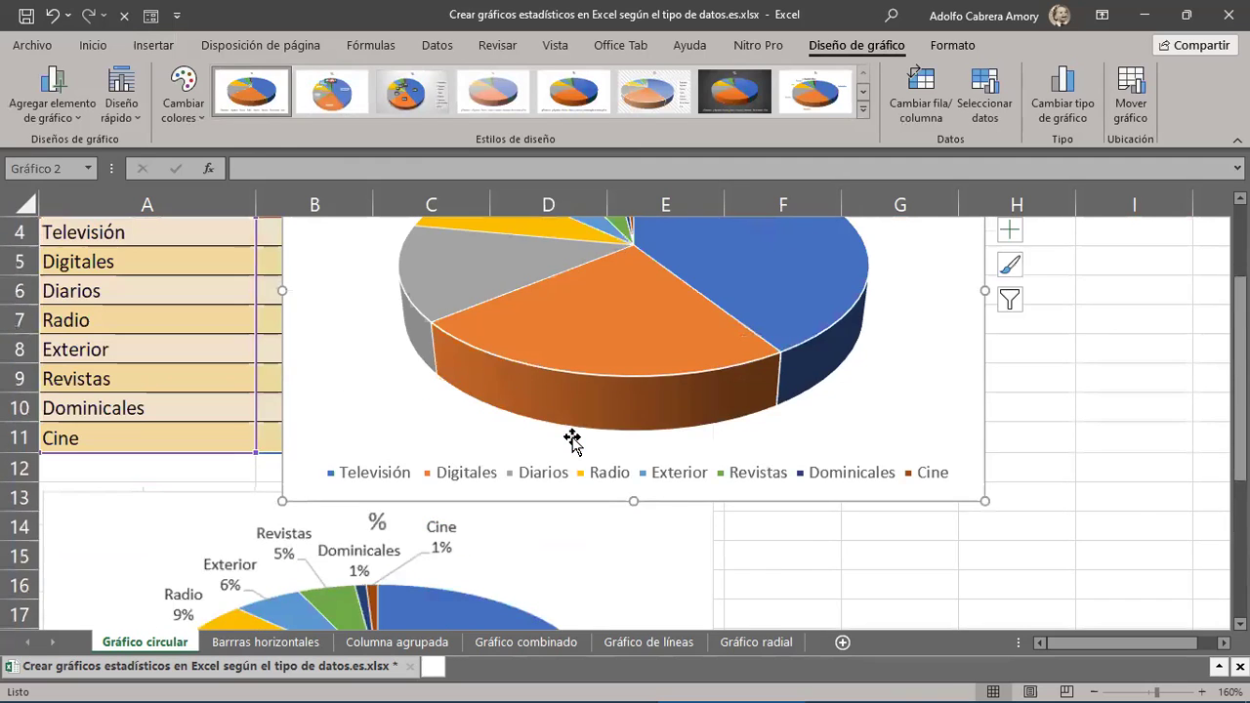
scroll(572, 441, "up", 3)
scroll(572, 441, "up", 1)
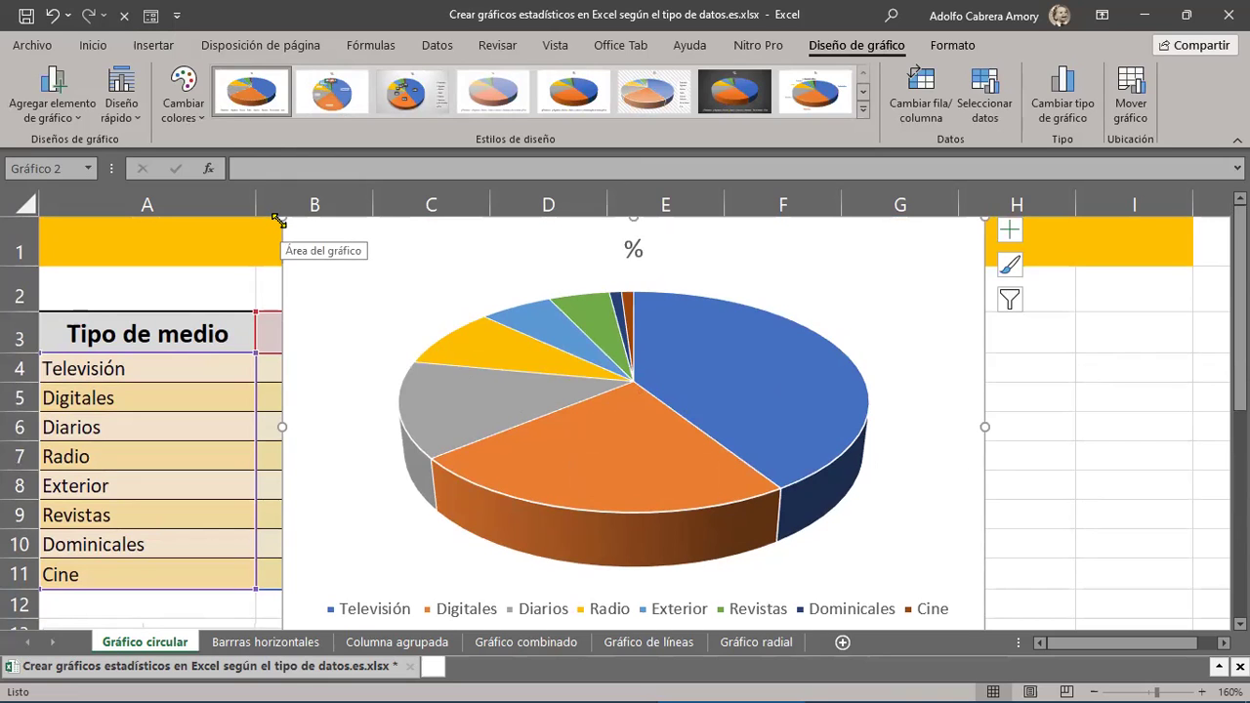
Resize the chart from its top-left corner and move it next to the media table.
mouse_move(279, 217)
left_mouse_down()
mouse_move(331, 277)
mouse_move(450, 339)
left_mouse_up()
left_click_drag(910, 500, 919, 470)
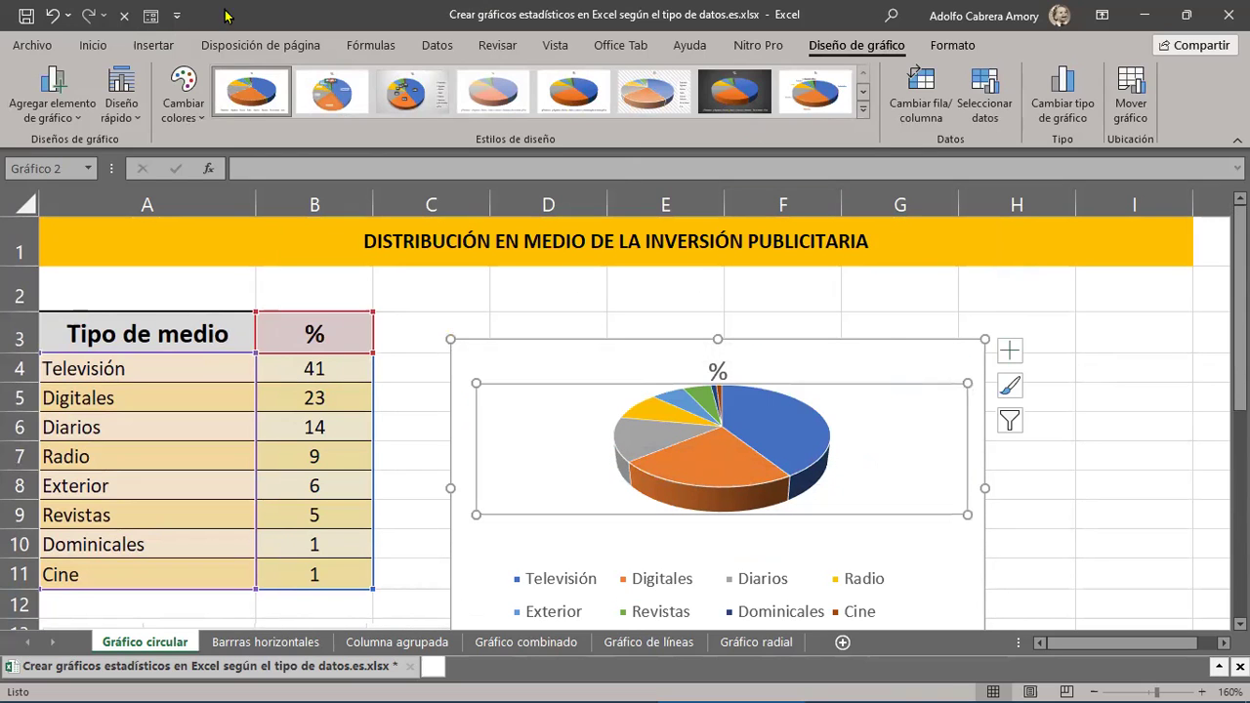
left_click(53, 15)
left_click_drag(857, 377, 811, 314)
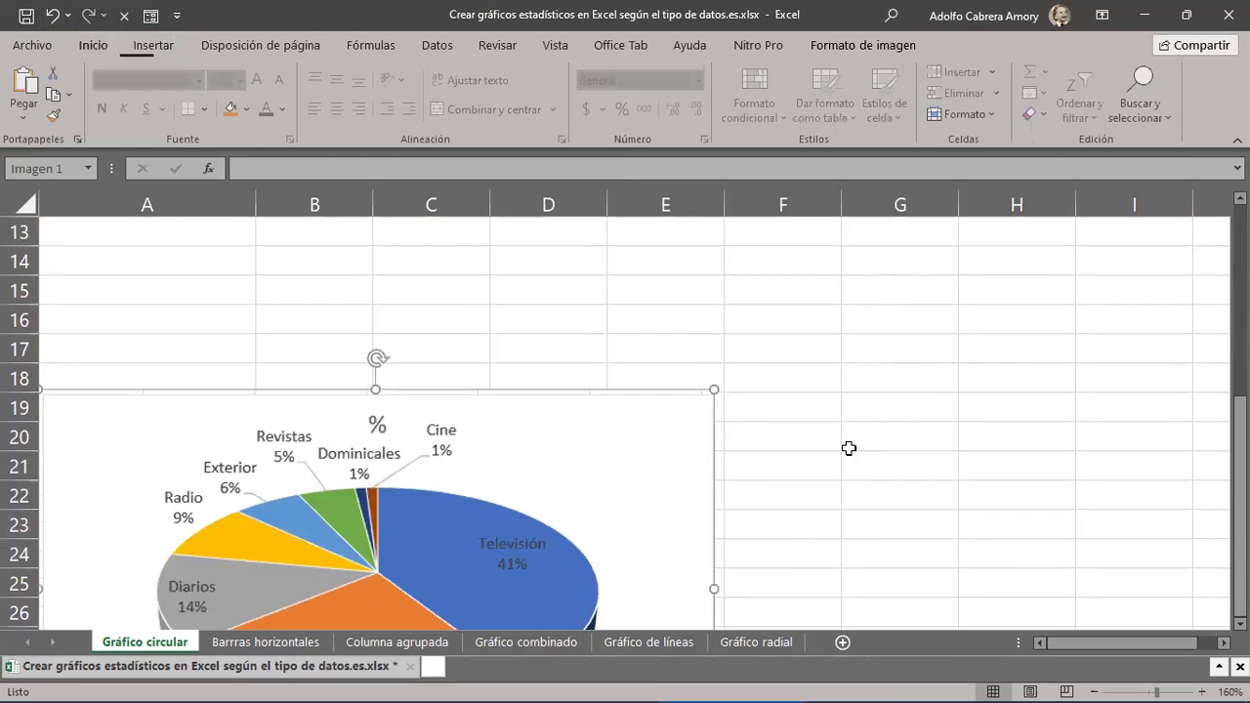
Enlarge the pie chart by dragging its bottom-right corner outward.
scroll(1039, 530, "down", 2)
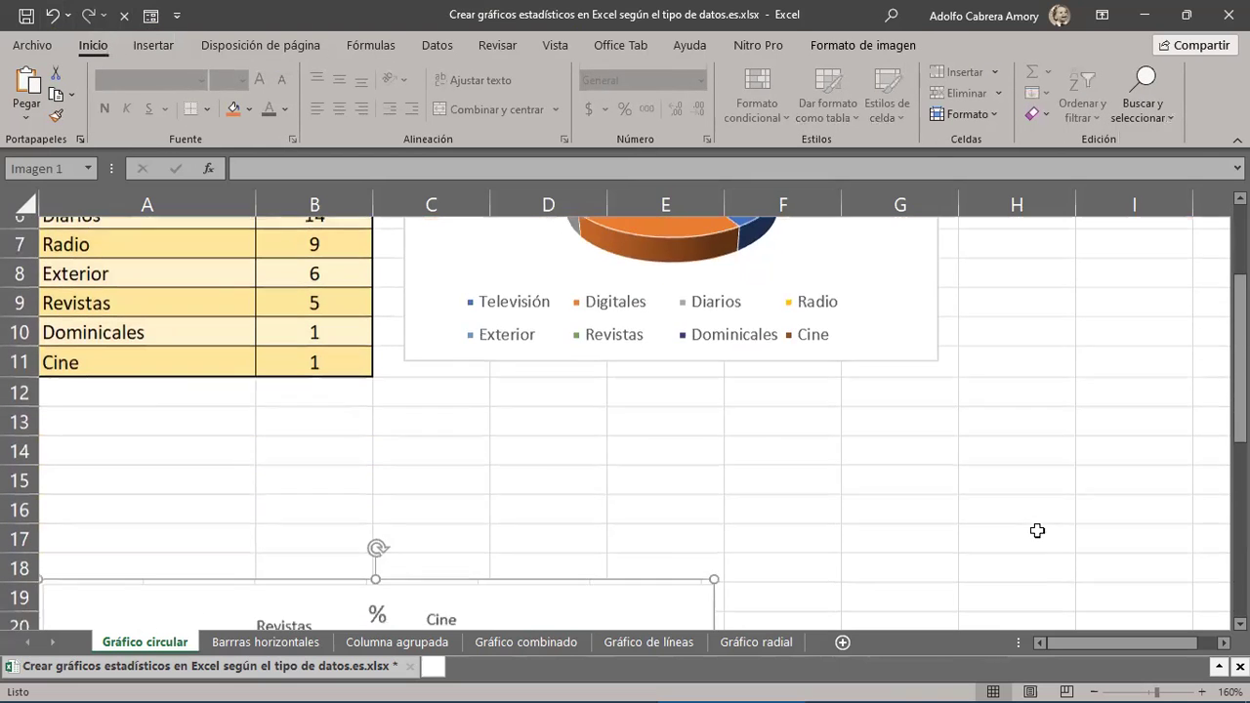
left_click(884, 290)
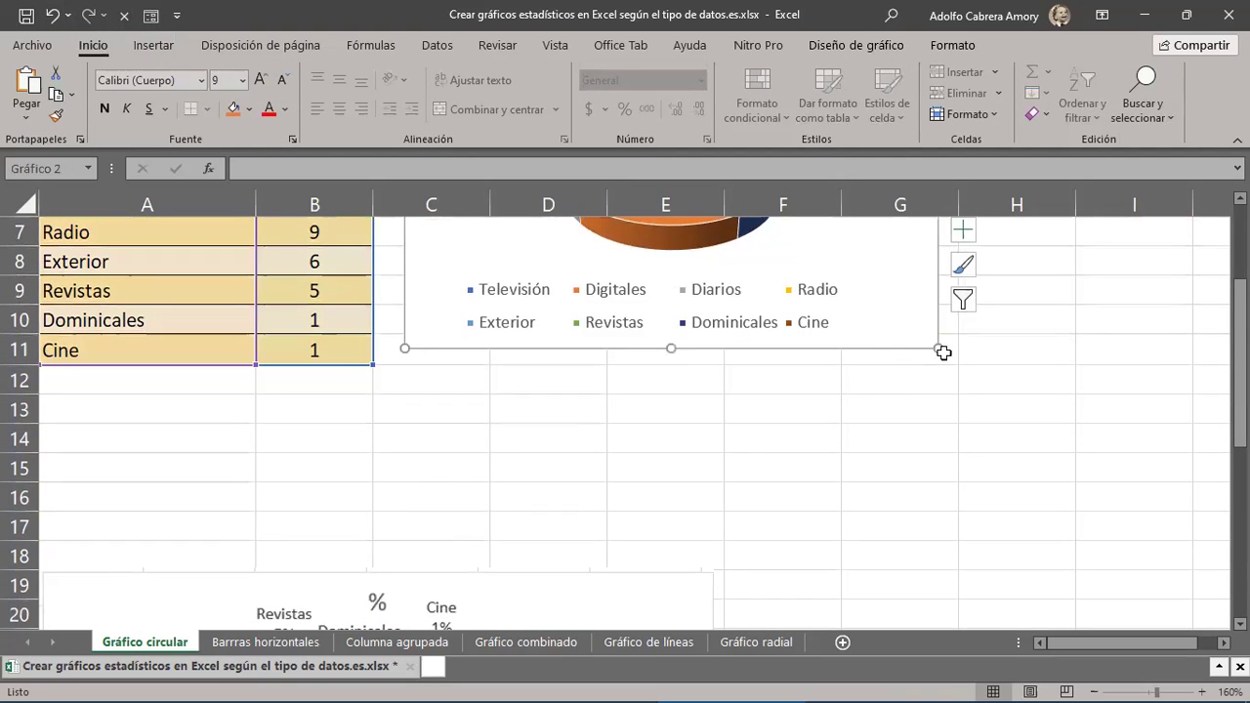
left_click_drag(937, 348, 1104, 436)
scroll(937, 506, "up", 1)
scroll(937, 506, "up", 2)
scroll(937, 508, "down", 1)
scroll(936, 507, "down", 2)
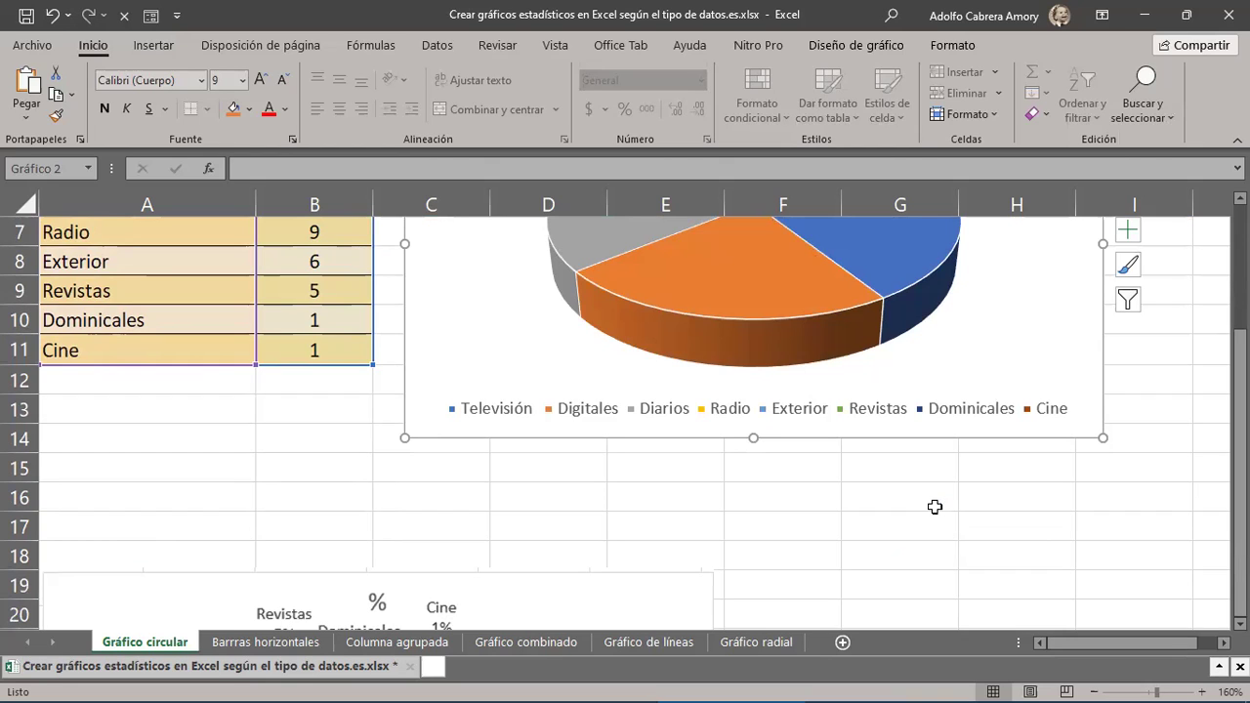
scroll(935, 507, "up", 1)
scroll(936, 508, "up", 1)
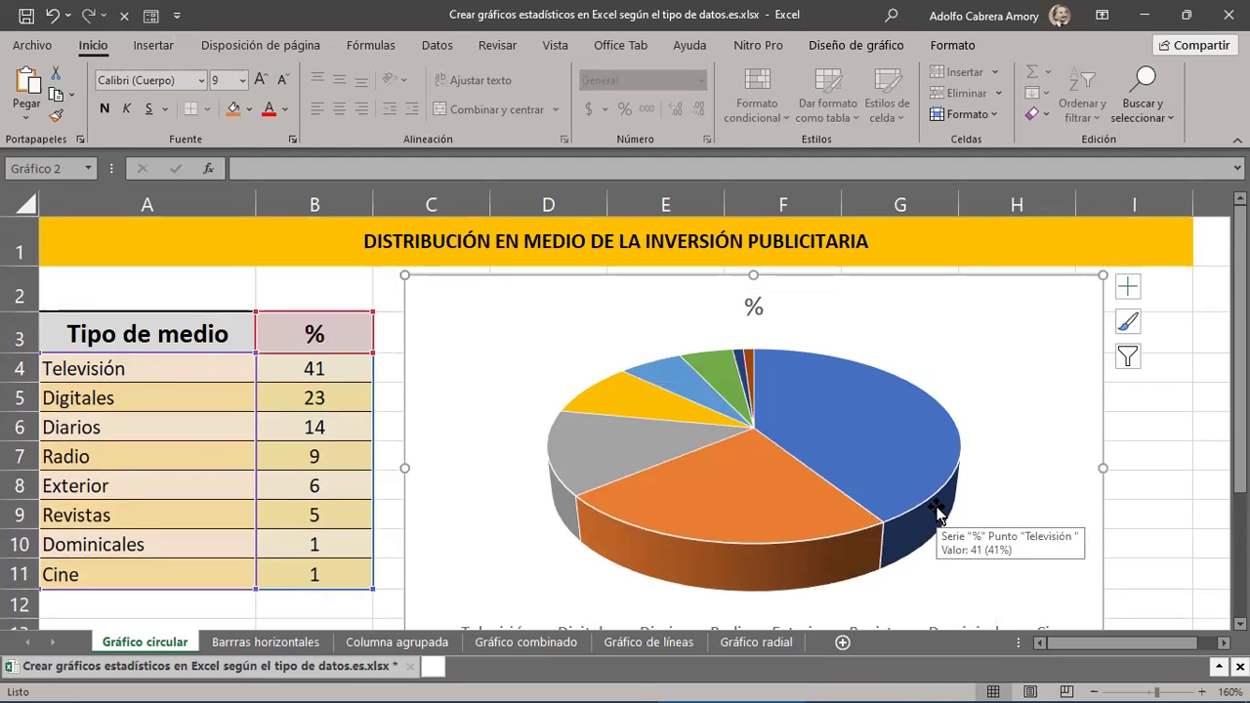
Check the pie series and Televisión and Digitales slice menus, then show the Diseño de gráfico tools.
left_click(887, 384)
right_click(887, 384)
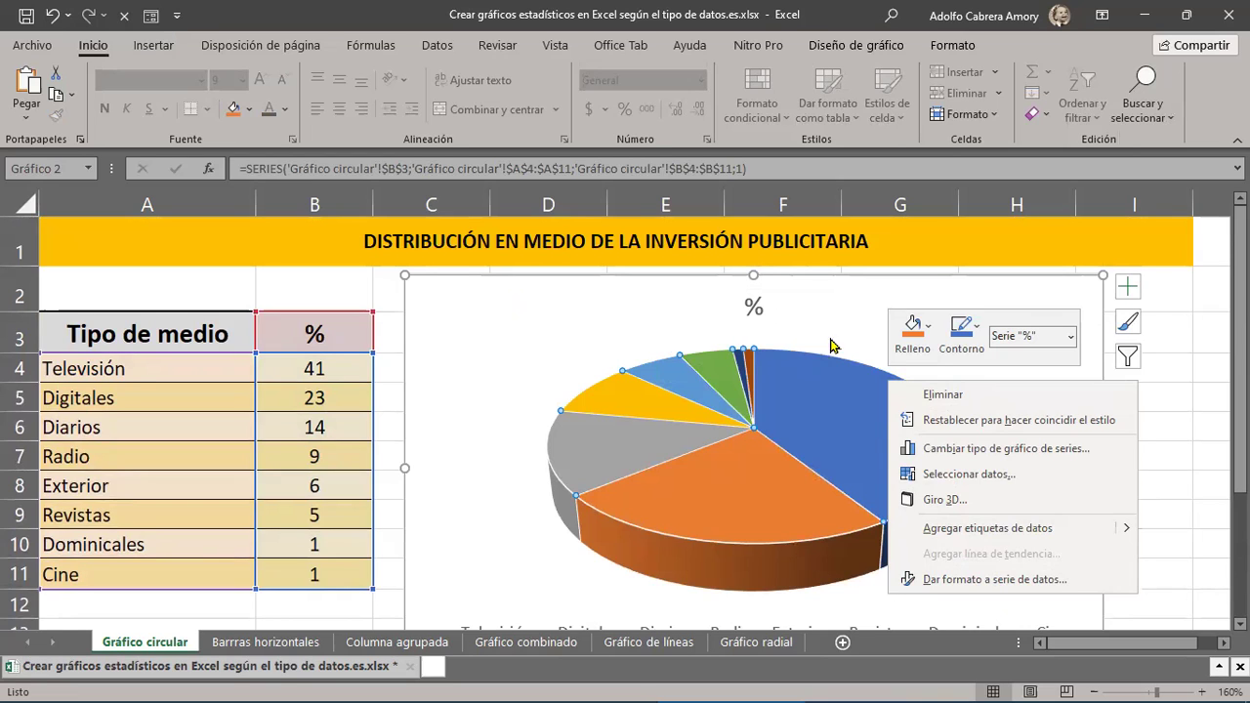
key("Escape")
right_click(841, 394)
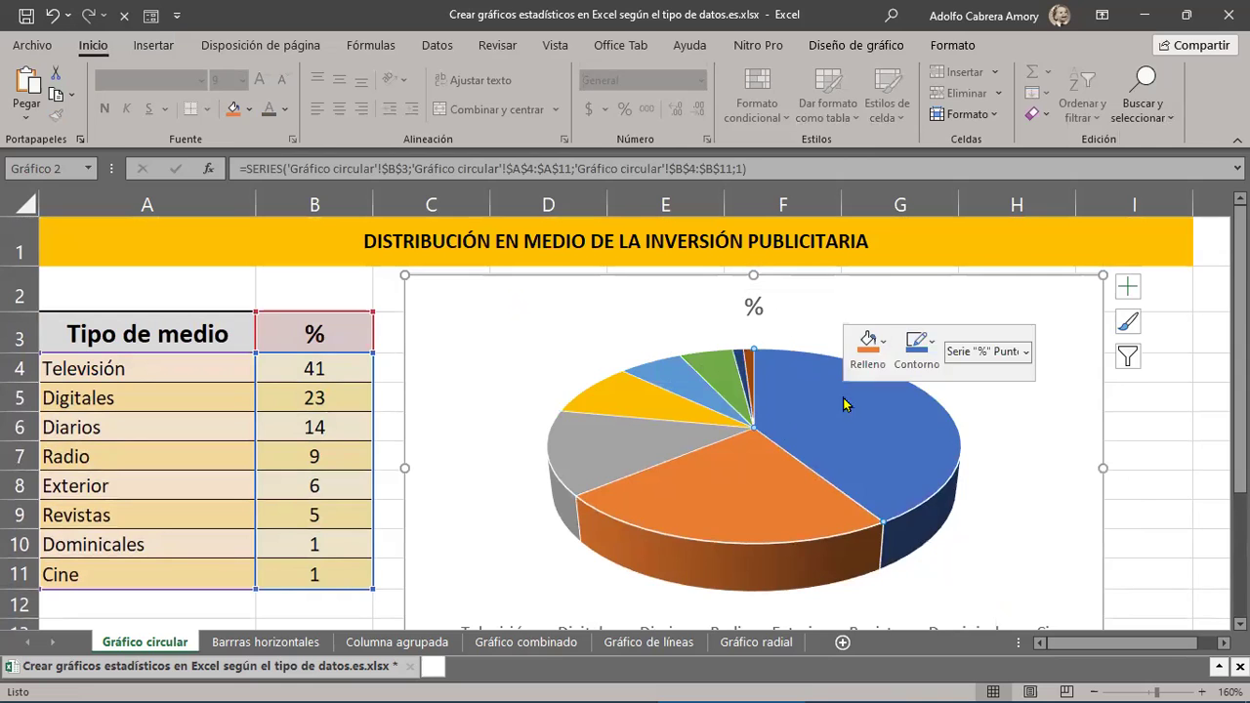
right_click(724, 504)
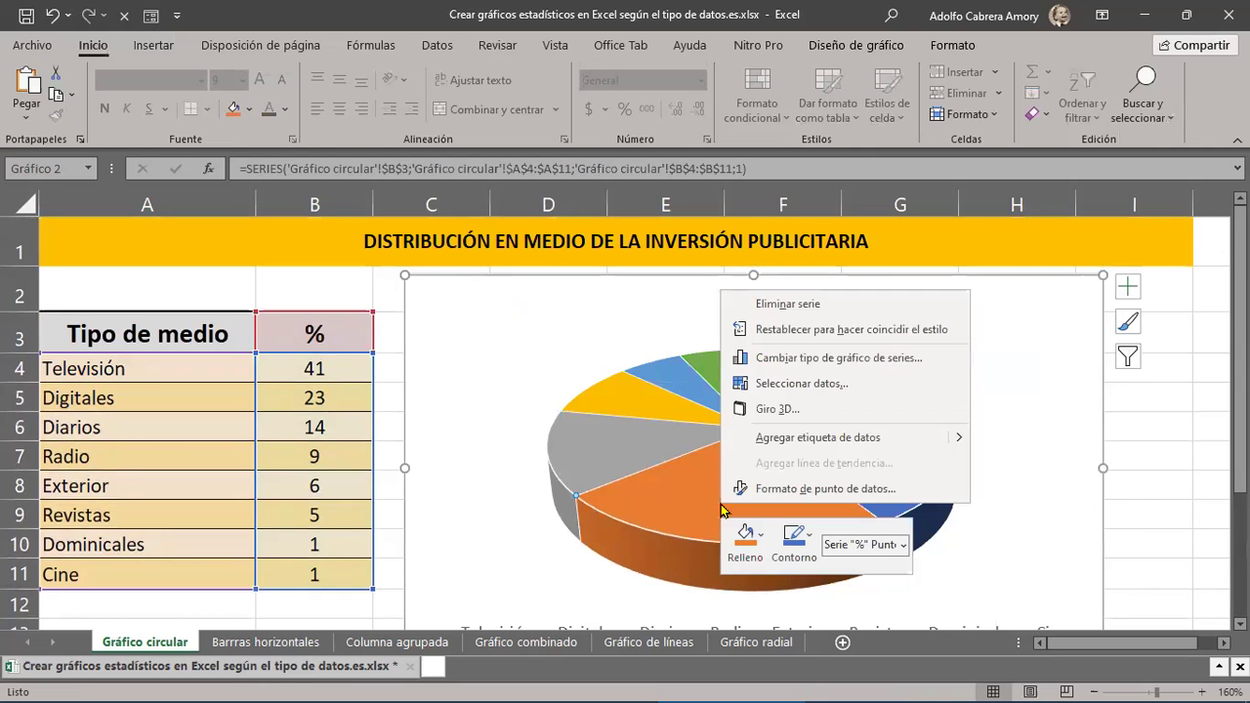
left_click(594, 442)
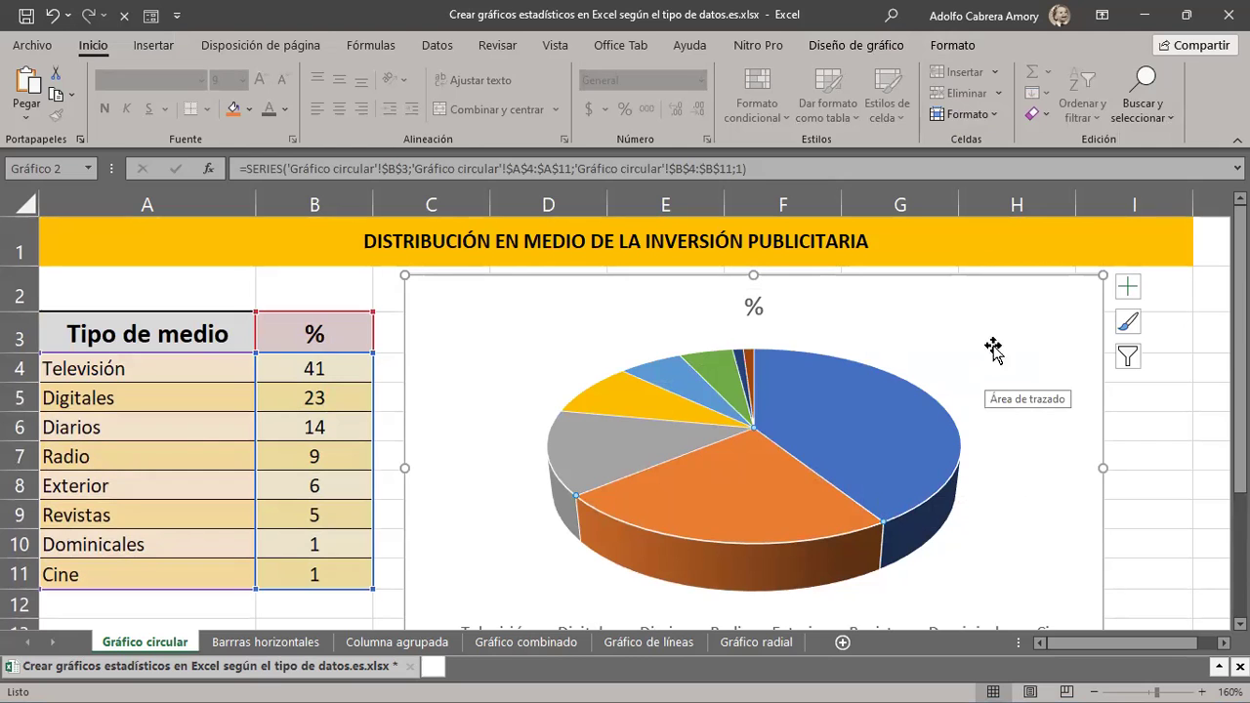
left_click(845, 51)
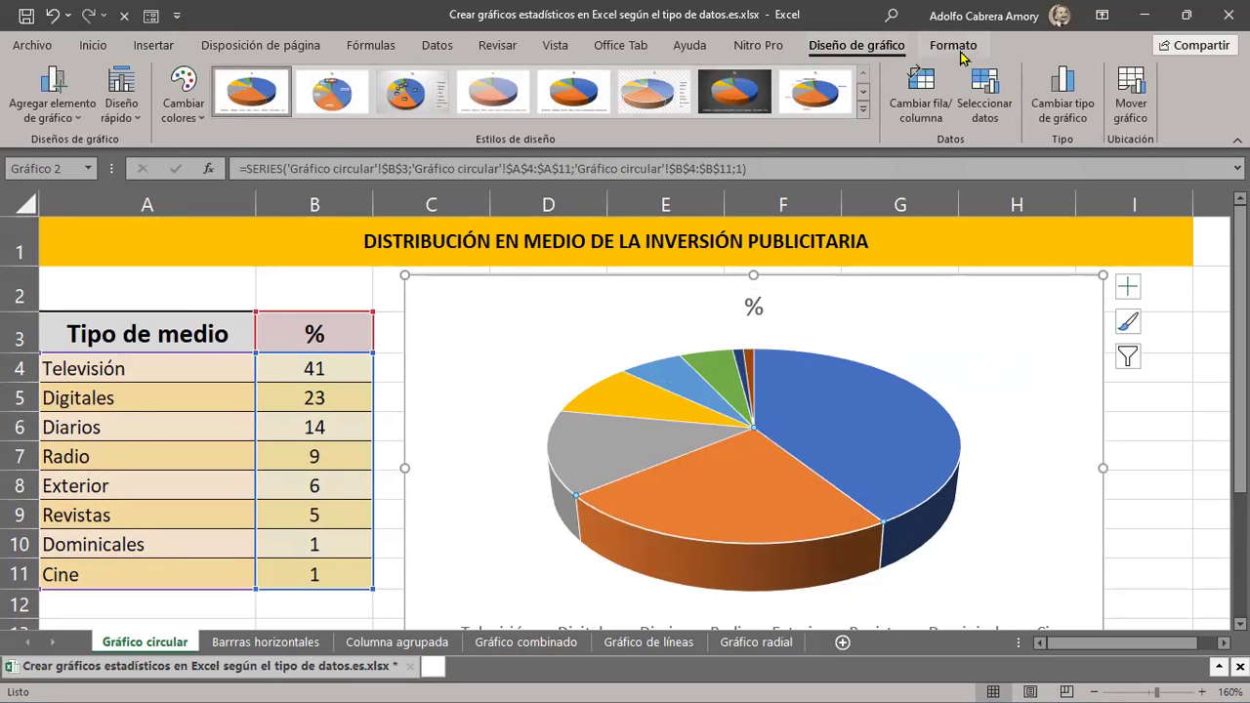
left_click(962, 54)
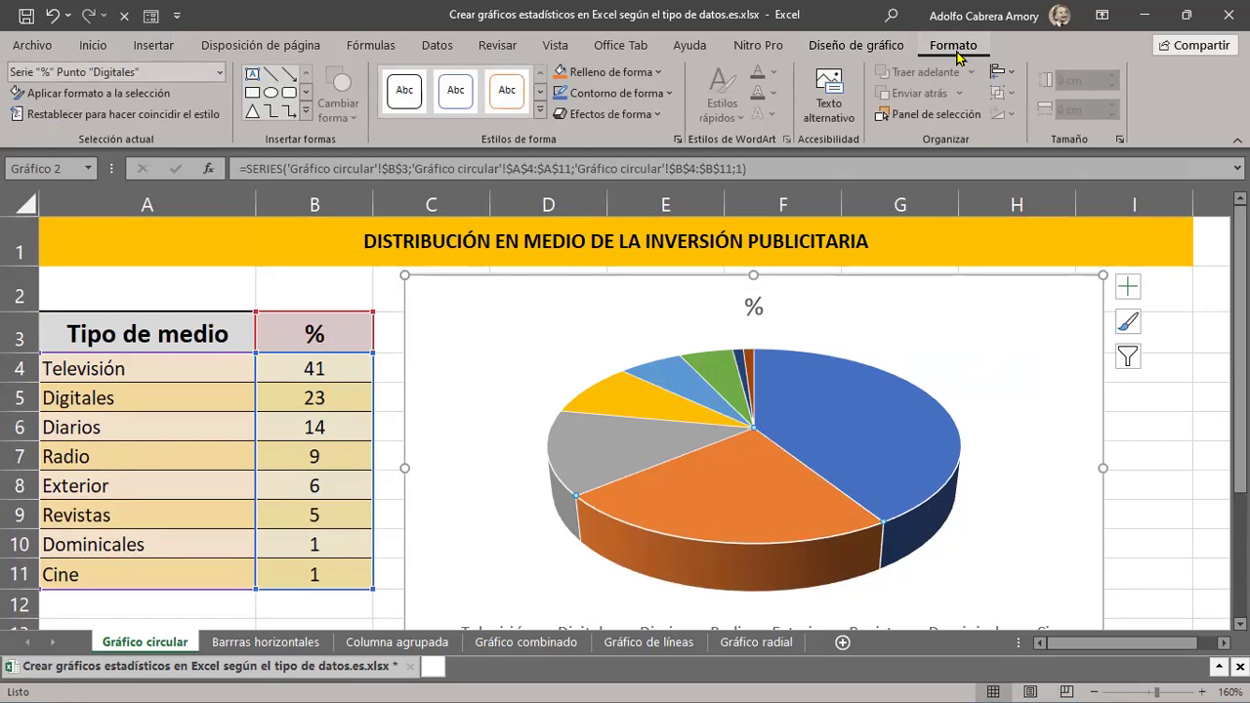
left_click(844, 47)
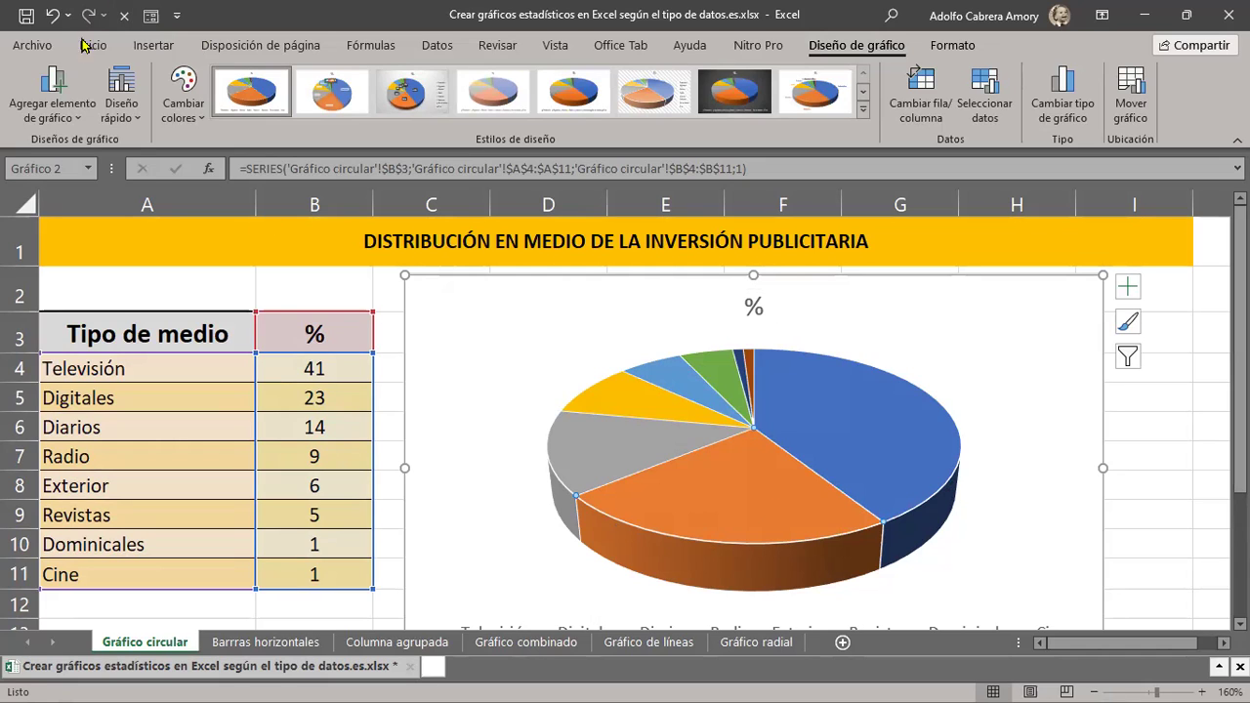
Undo the earlier chart insertion and resizing, and clear the total from B12.
left_click(54, 15)
left_click(54, 15)
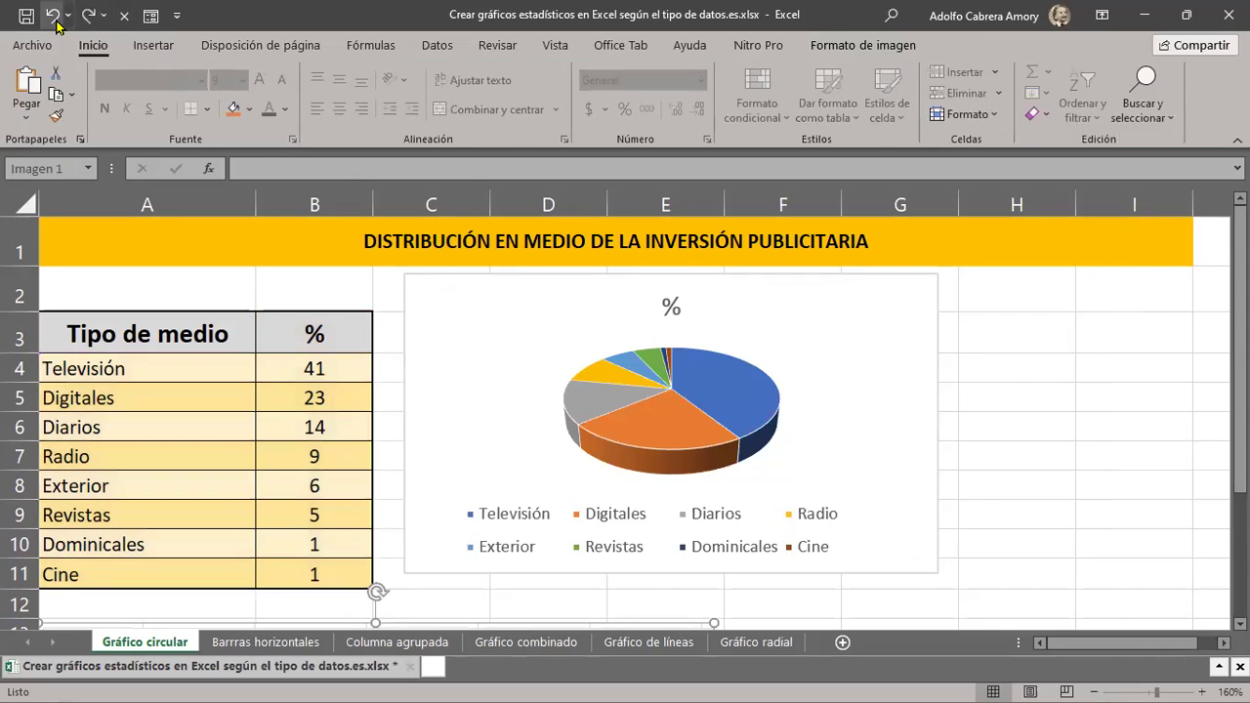
left_click(54, 15)
left_click(54, 16)
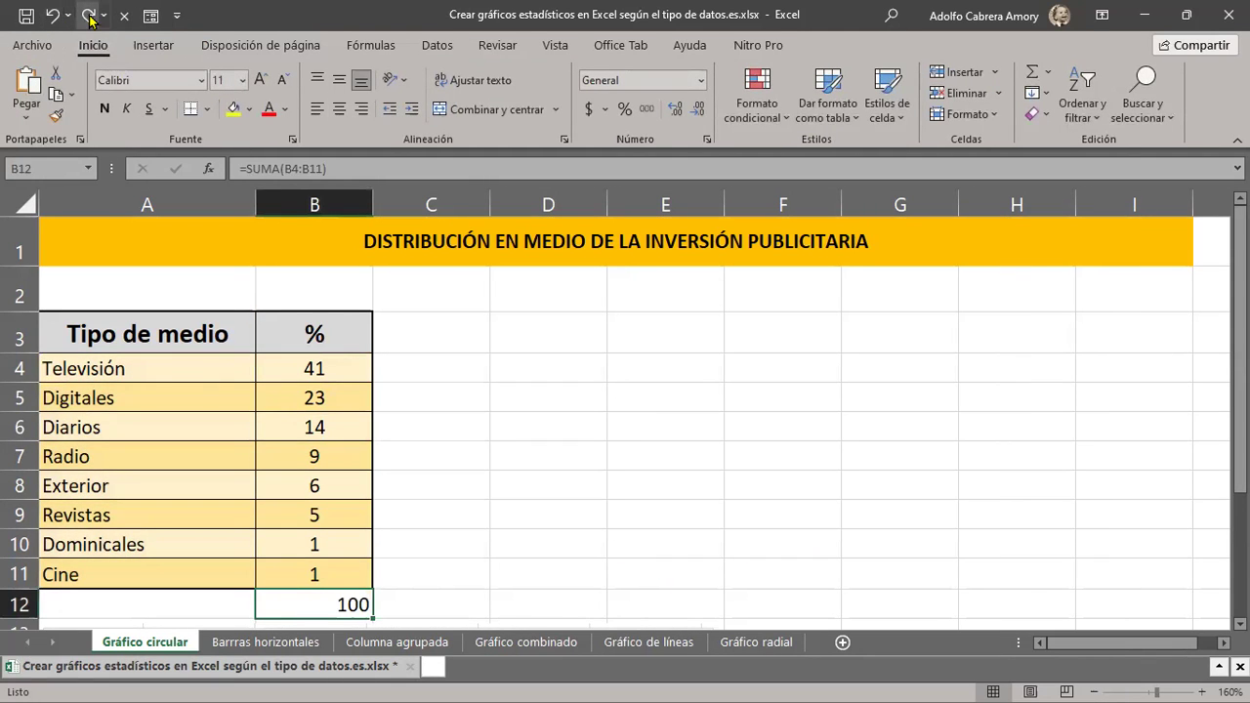
key("ctrl+z")
scroll(331, 582, "down", 2)
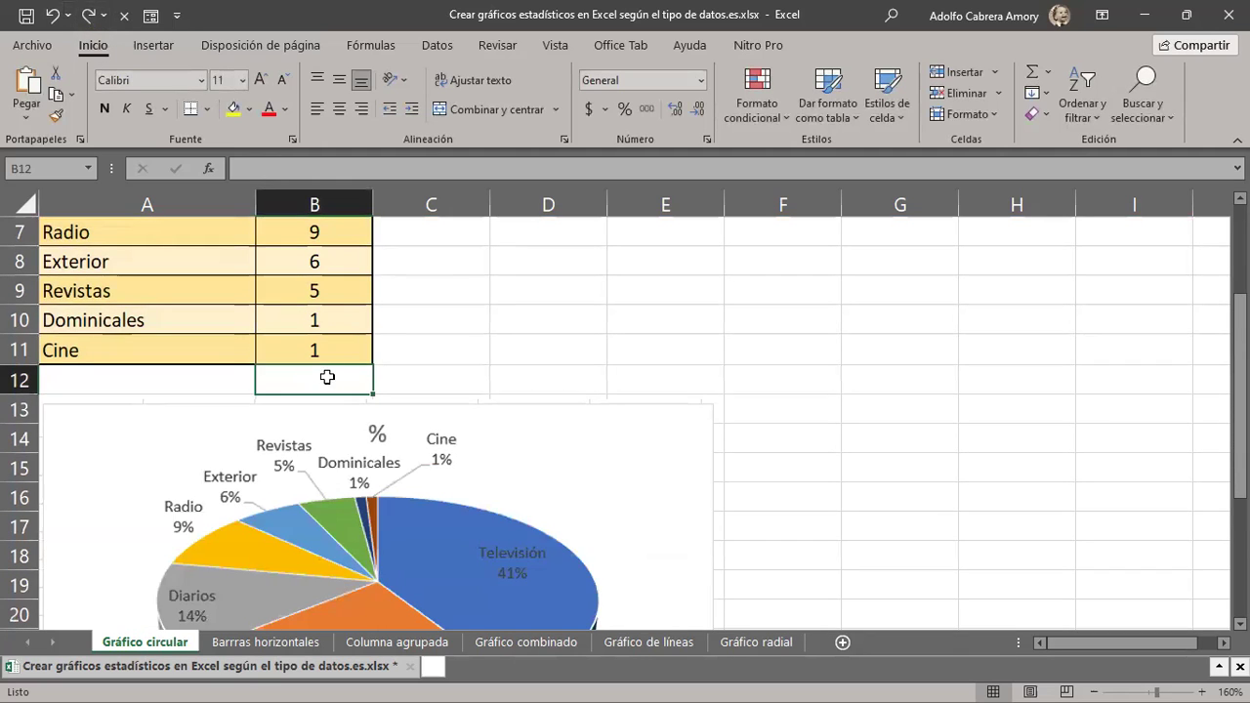
scroll(467, 401, "up", 2)
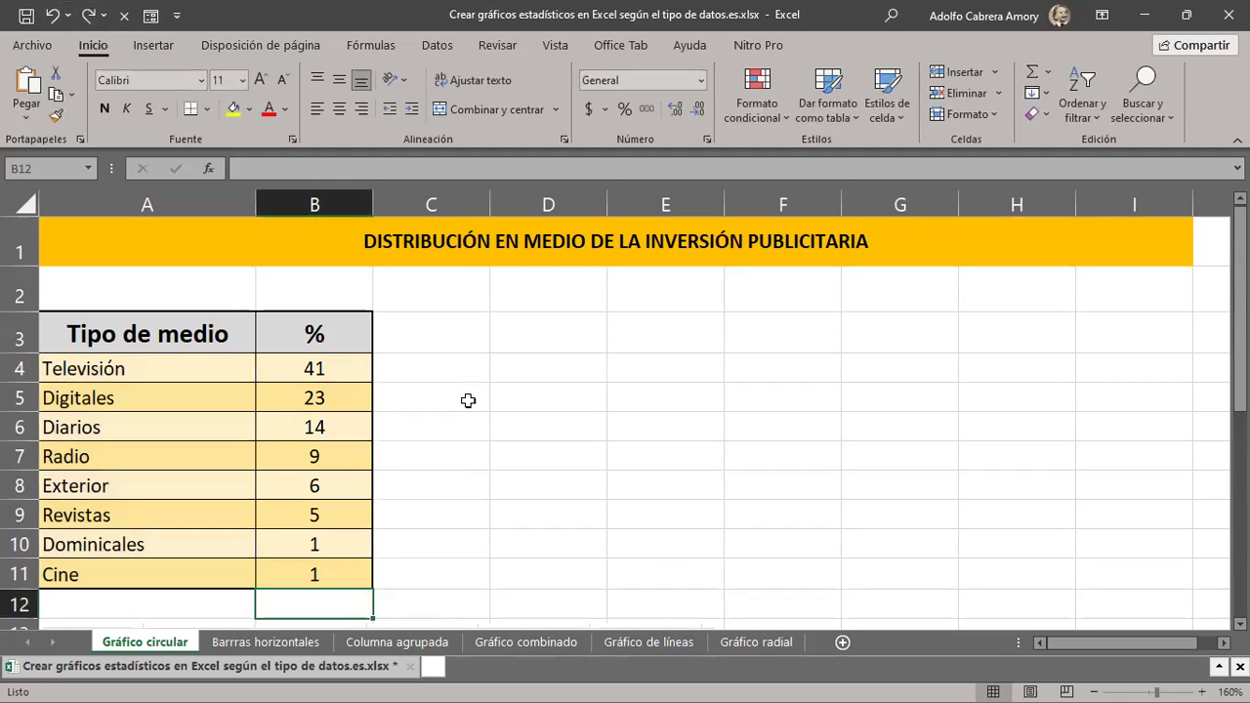
Insert a Circular 3D chart of the media table and resize it beside the table.
left_click(212, 427)
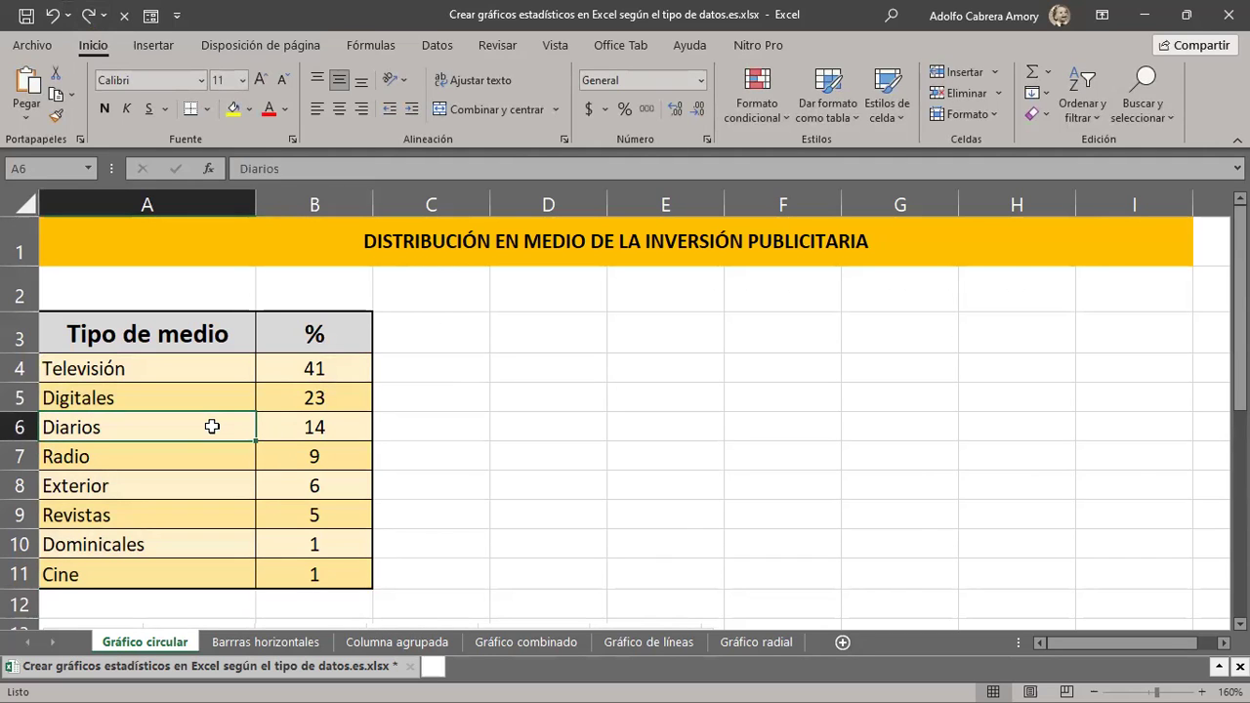
left_click(142, 52)
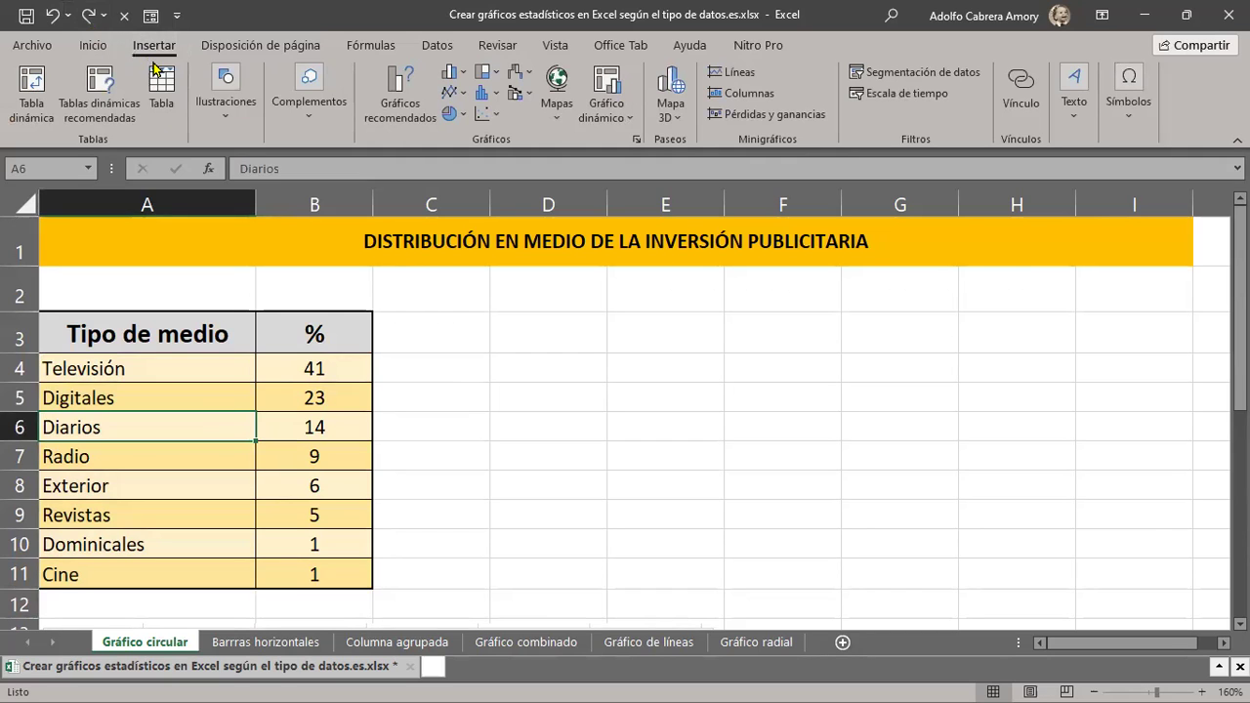
left_click(463, 119)
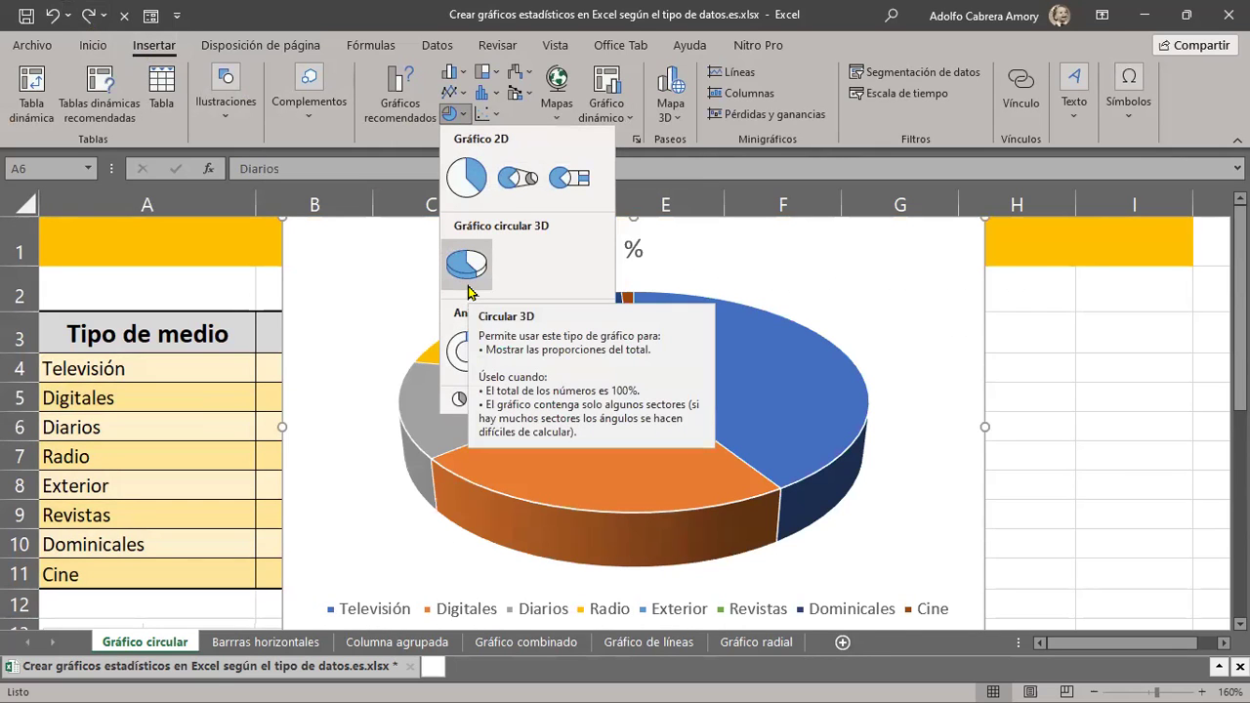
left_click(467, 291)
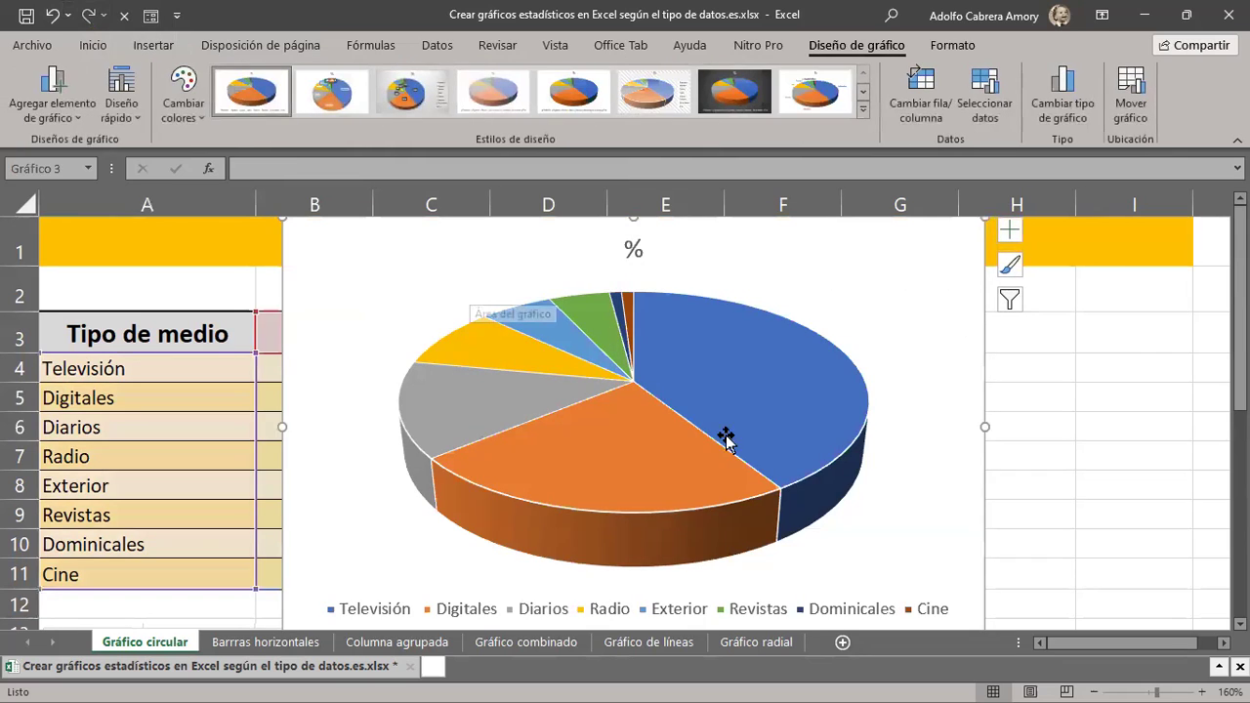
mouse_move(282, 216)
left_mouse_down()
mouse_move(597, 414)
mouse_move(410, 262)
left_mouse_up()
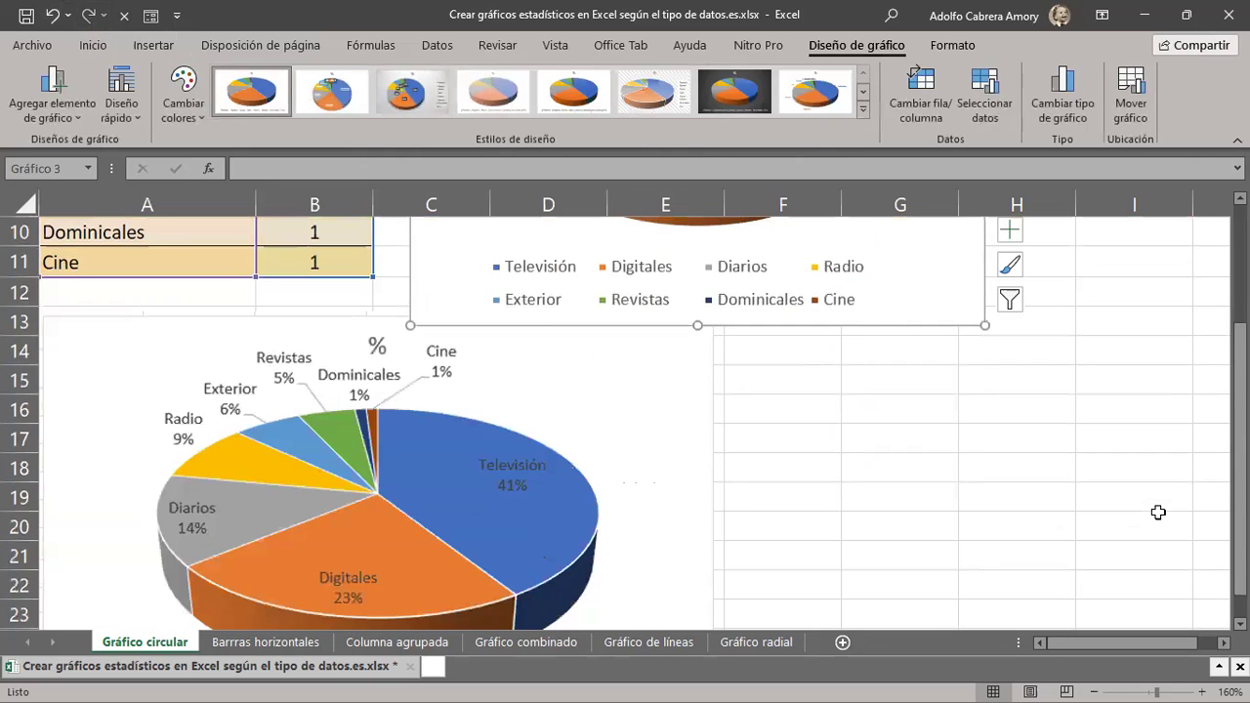
scroll(1159, 511, "down", 3)
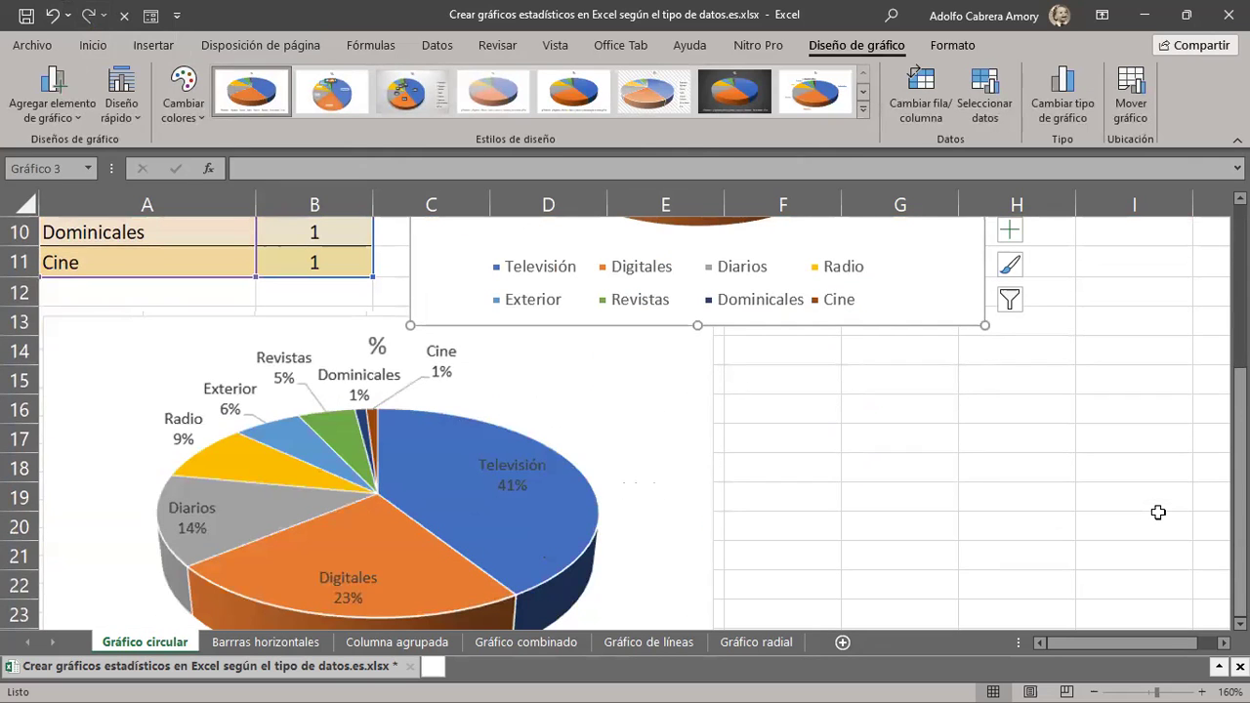
scroll(1158, 511, "up", 3)
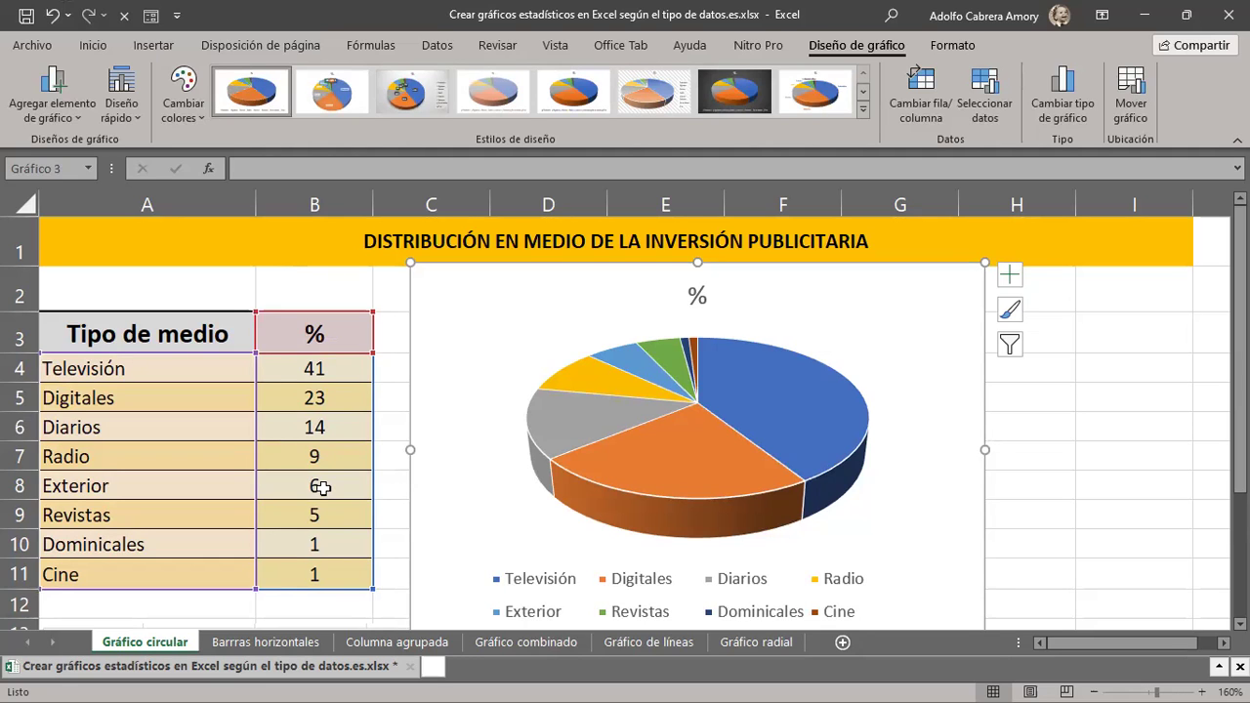
scroll(1010, 532, "down", 3)
scroll(1010, 533, "down", 1)
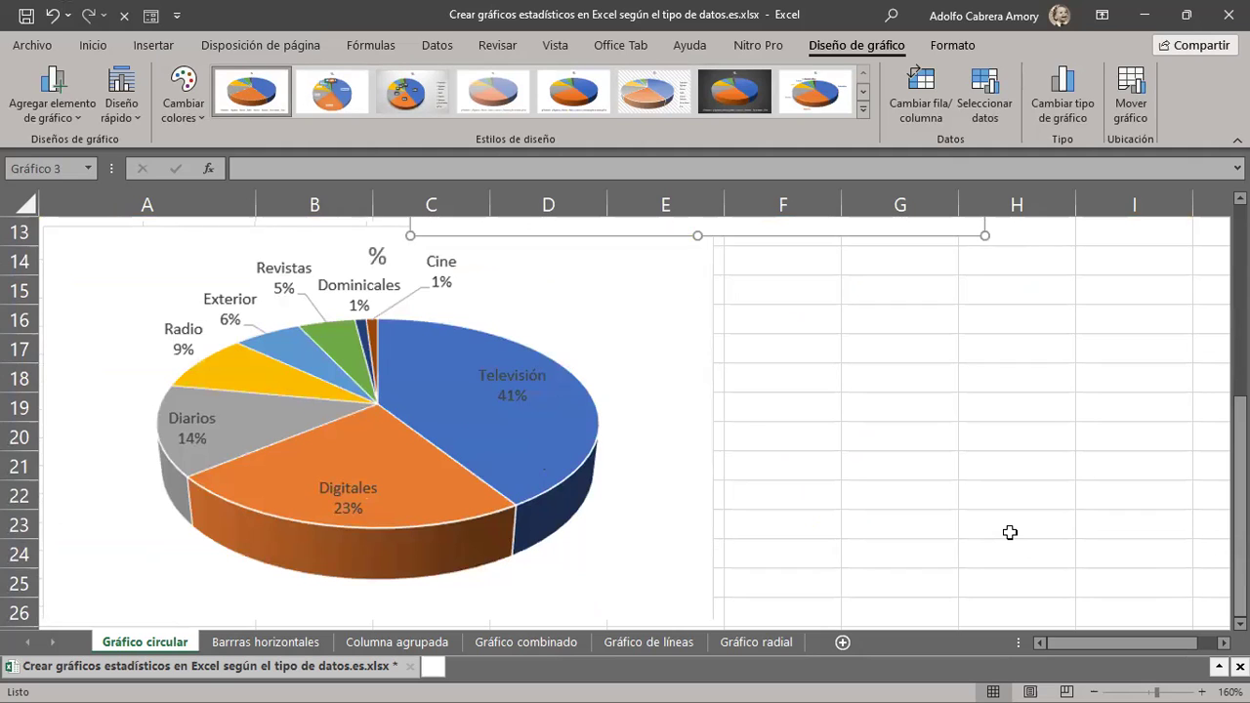
scroll(1010, 532, "up", 4)
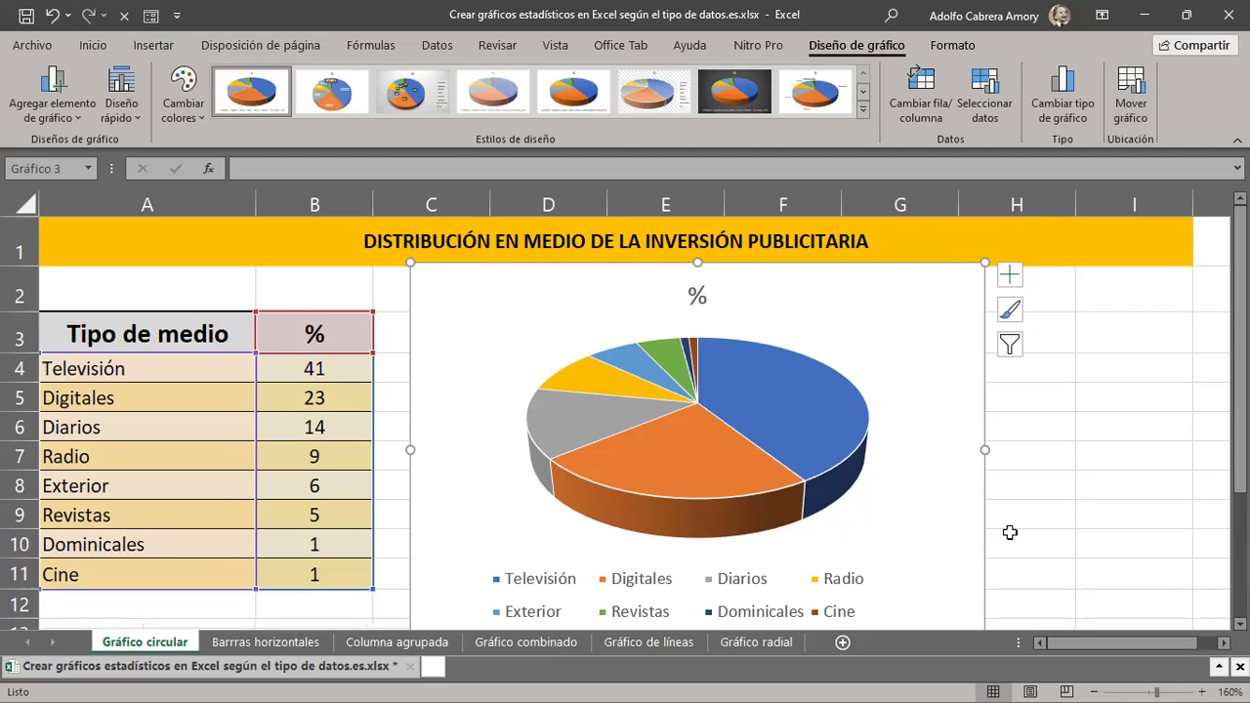
scroll(445, 547, "down", 4)
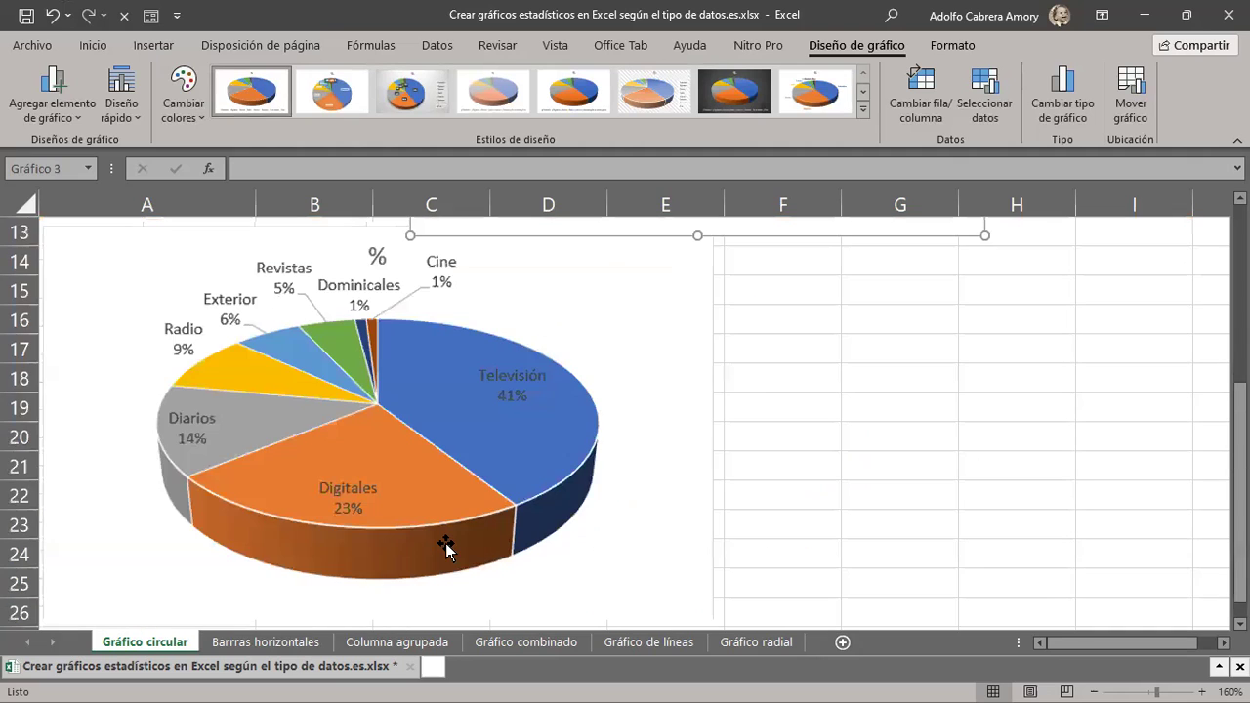
scroll(445, 547, "up", 3)
scroll(445, 547, "up", 1)
scroll(446, 547, "down", 4)
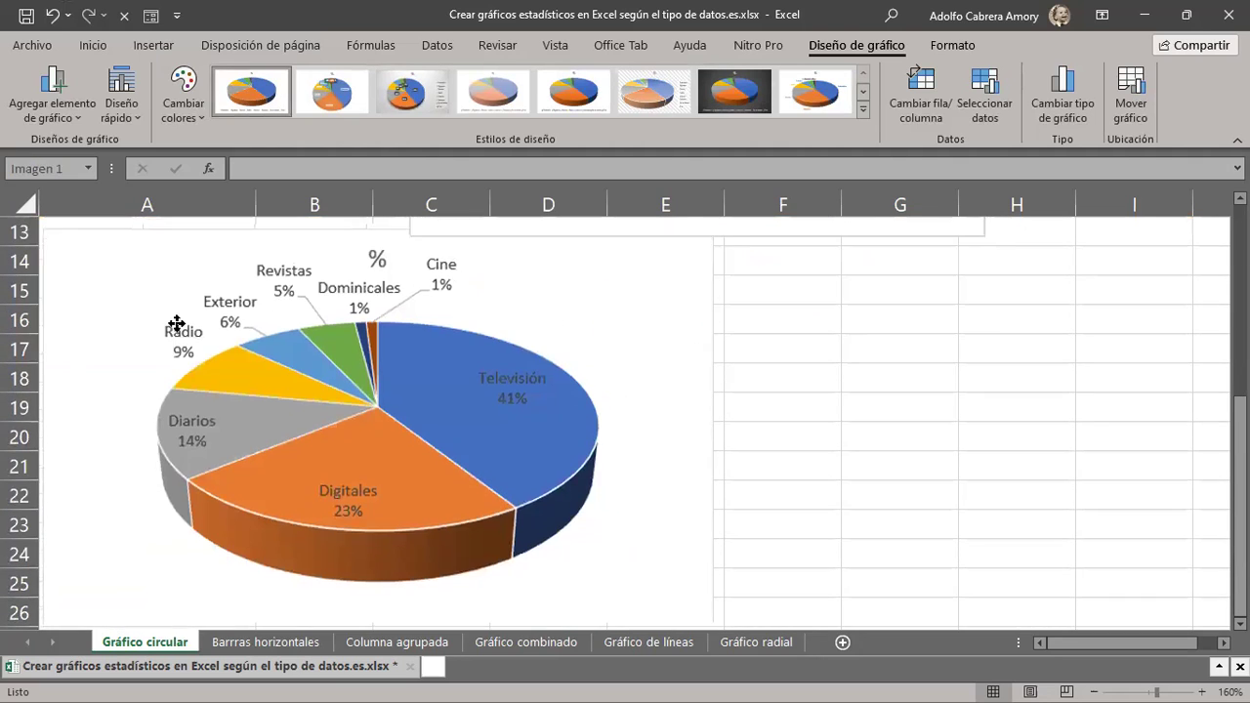
Move the labelled example pie (Imagen 1) slightly lower, then scroll to compare both charts.
left_click_drag(175, 324, 164, 364)
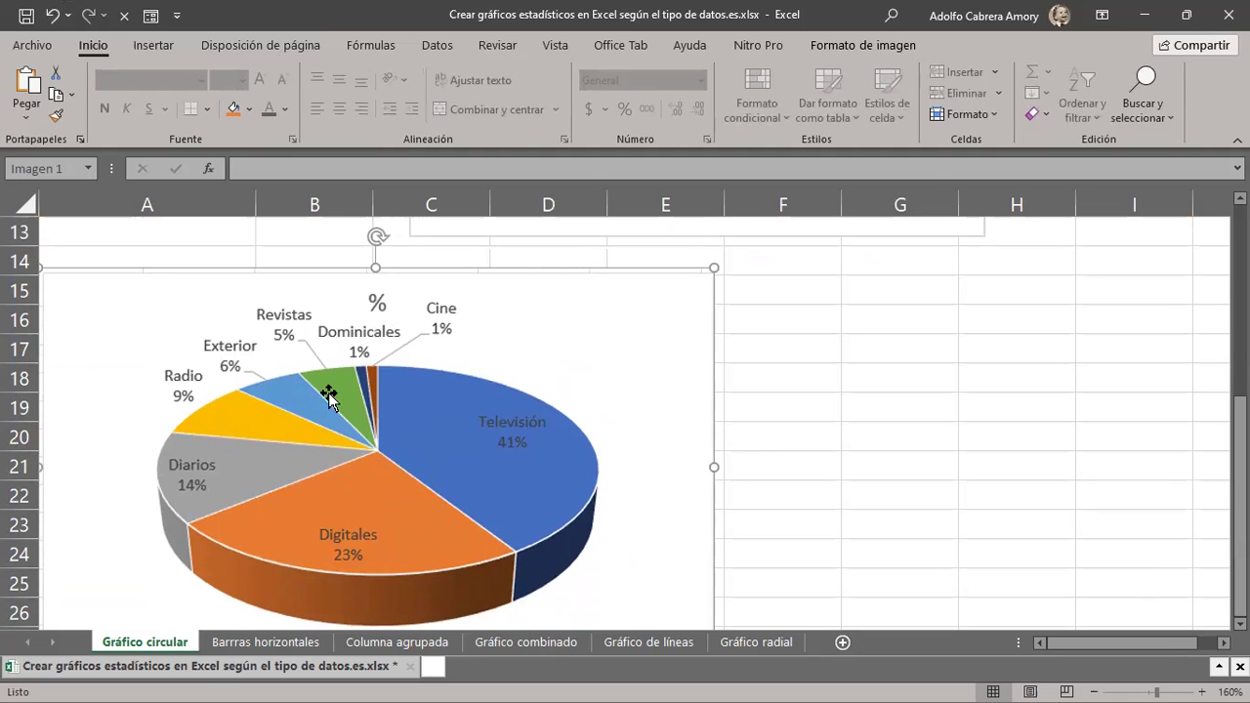
scroll(329, 396, "up", 4)
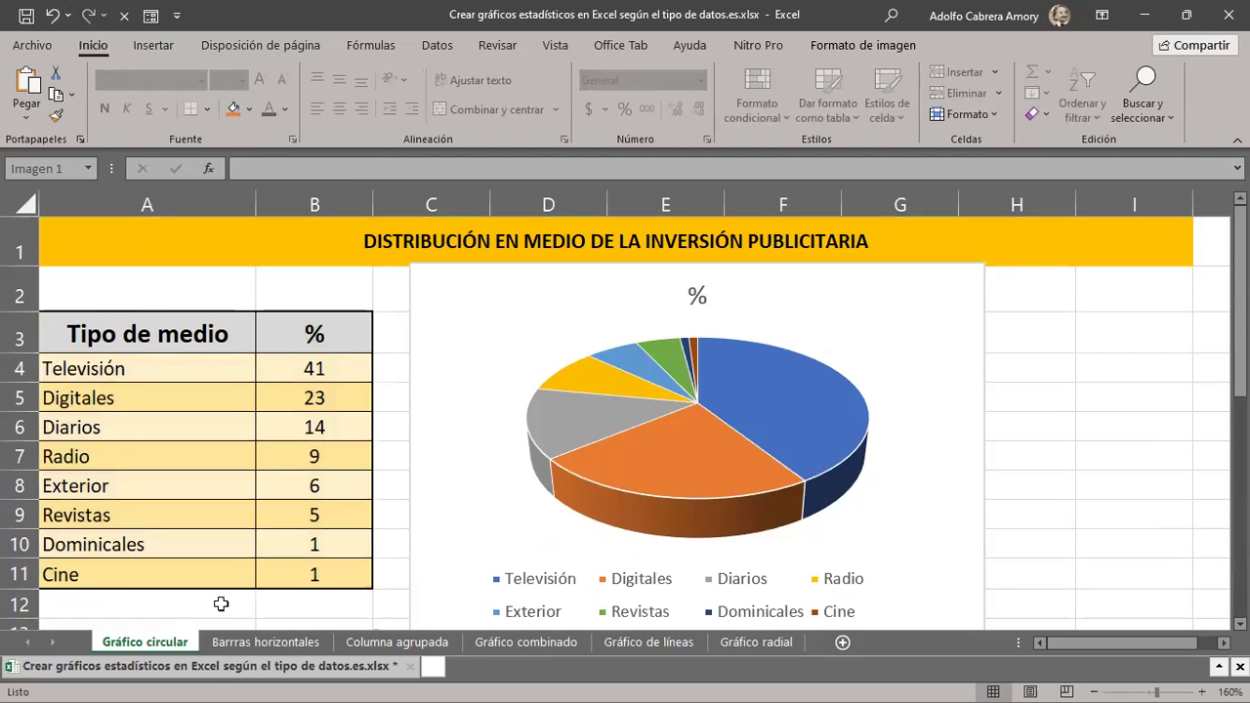
scroll(221, 599, "down", 4)
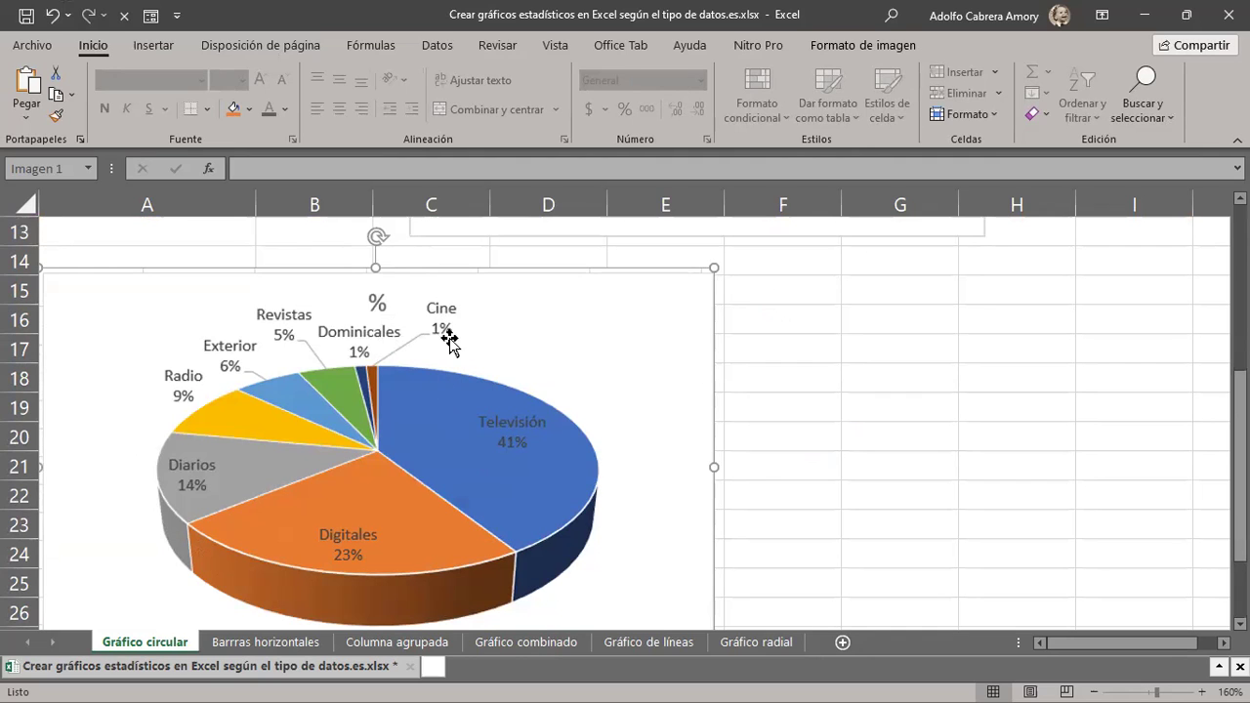
scroll(449, 340, "up", 3)
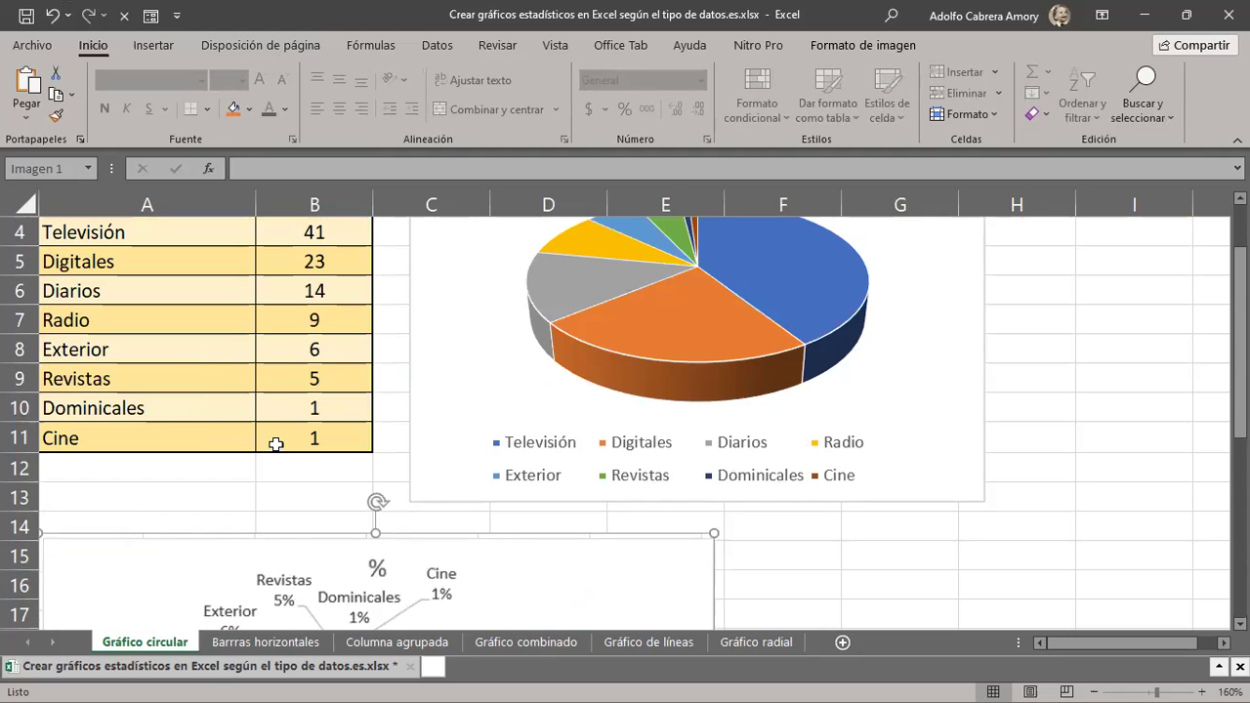
scroll(422, 453, "down", 3)
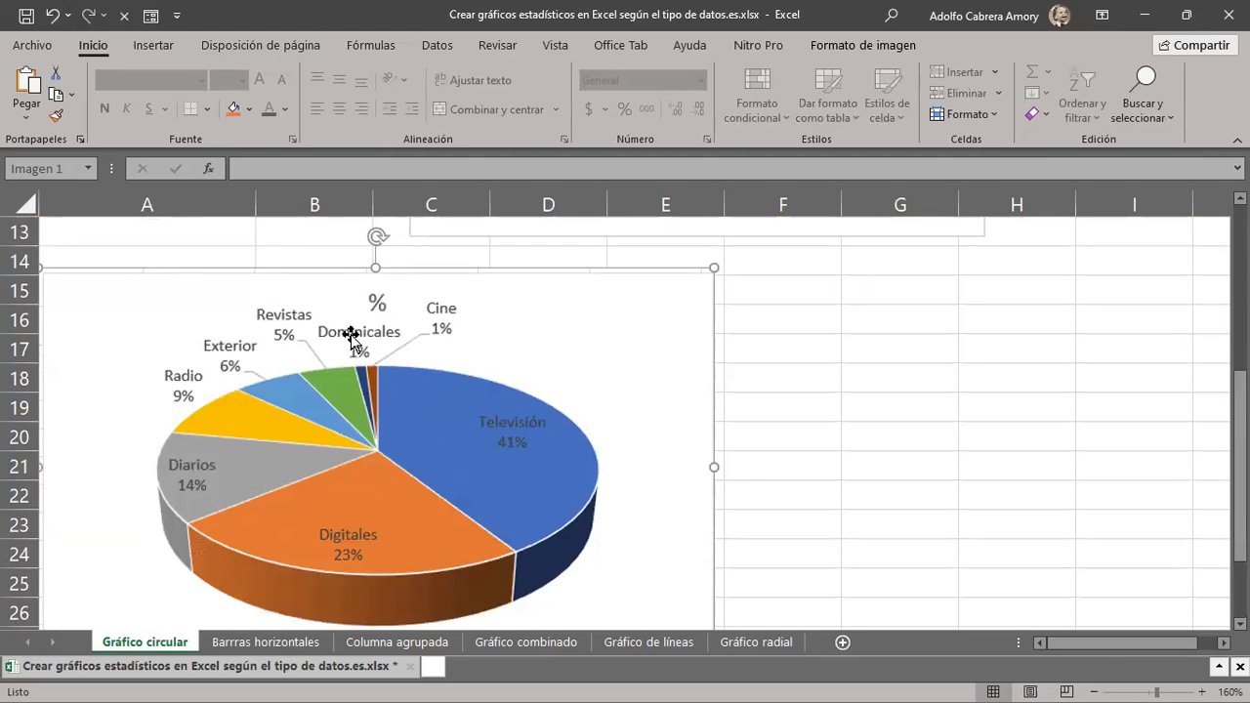
scroll(401, 367, "up", 3)
scroll(402, 367, "up", 1)
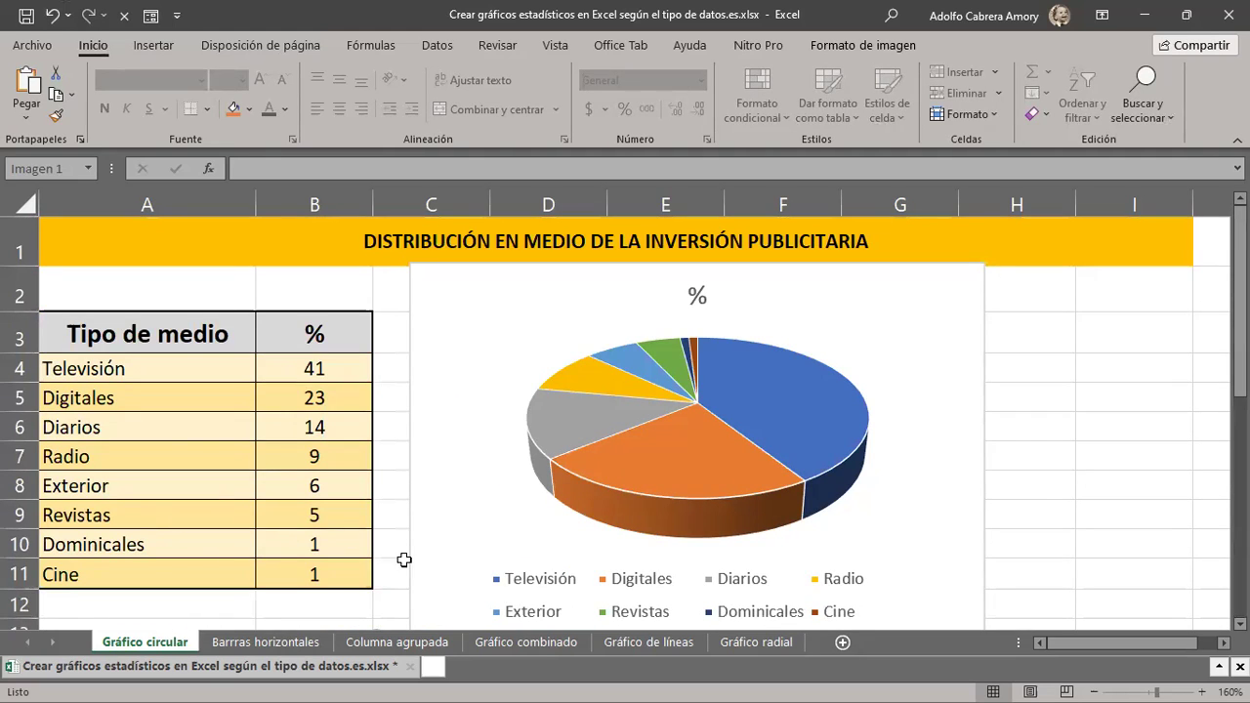
scroll(405, 560, "down", 2)
scroll(404, 560, "down", 2)
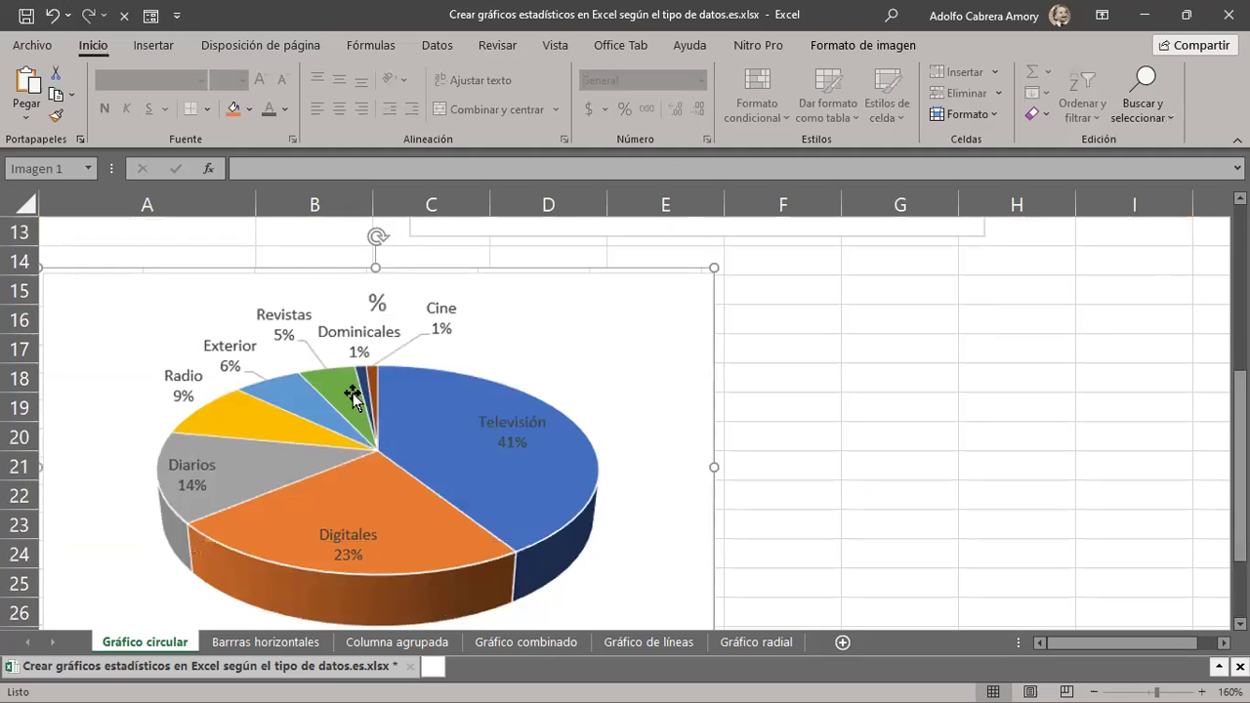
scroll(332, 383, "up", 4)
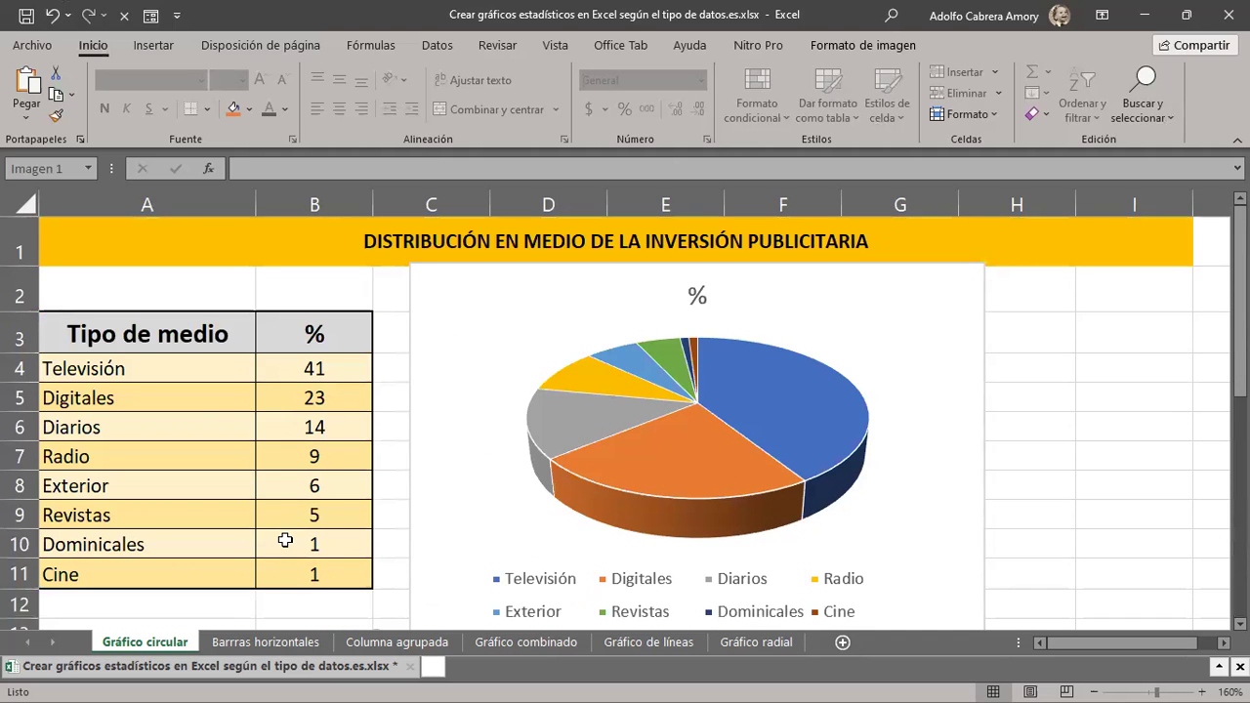
scroll(394, 558, "down", 4)
scroll(394, 558, "up", 4)
scroll(393, 562, "down", 3)
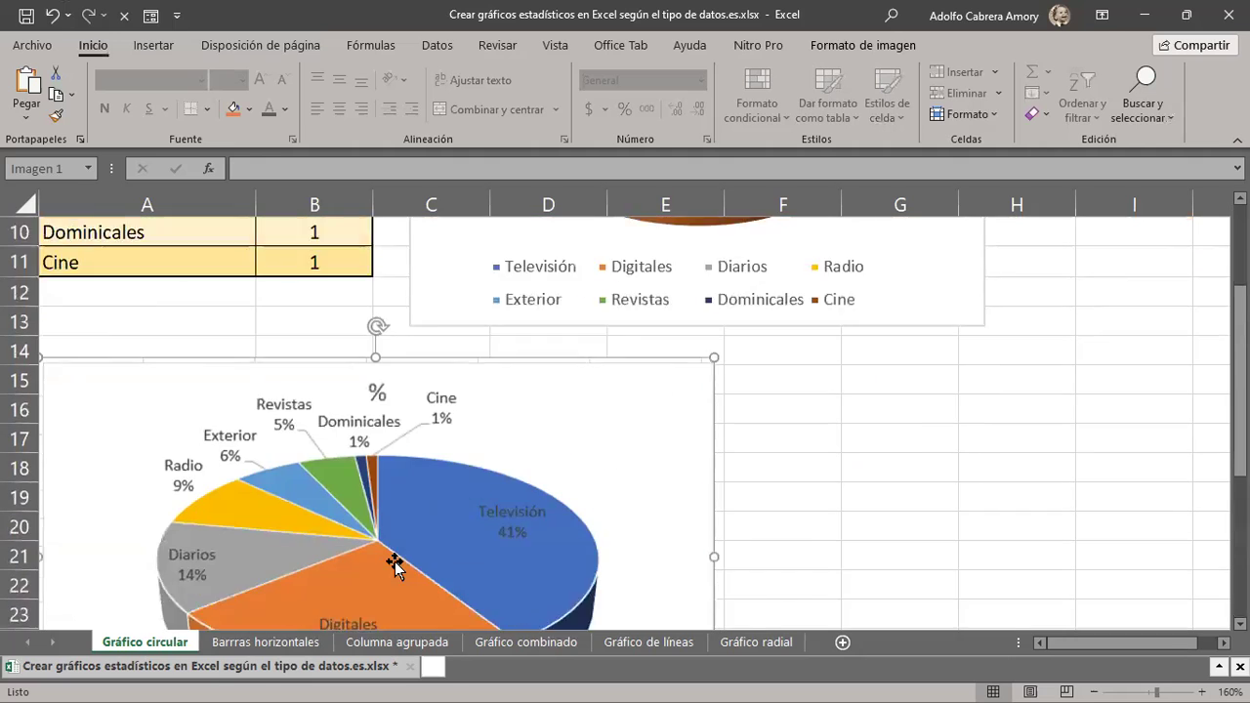
scroll(395, 564, "down", 1)
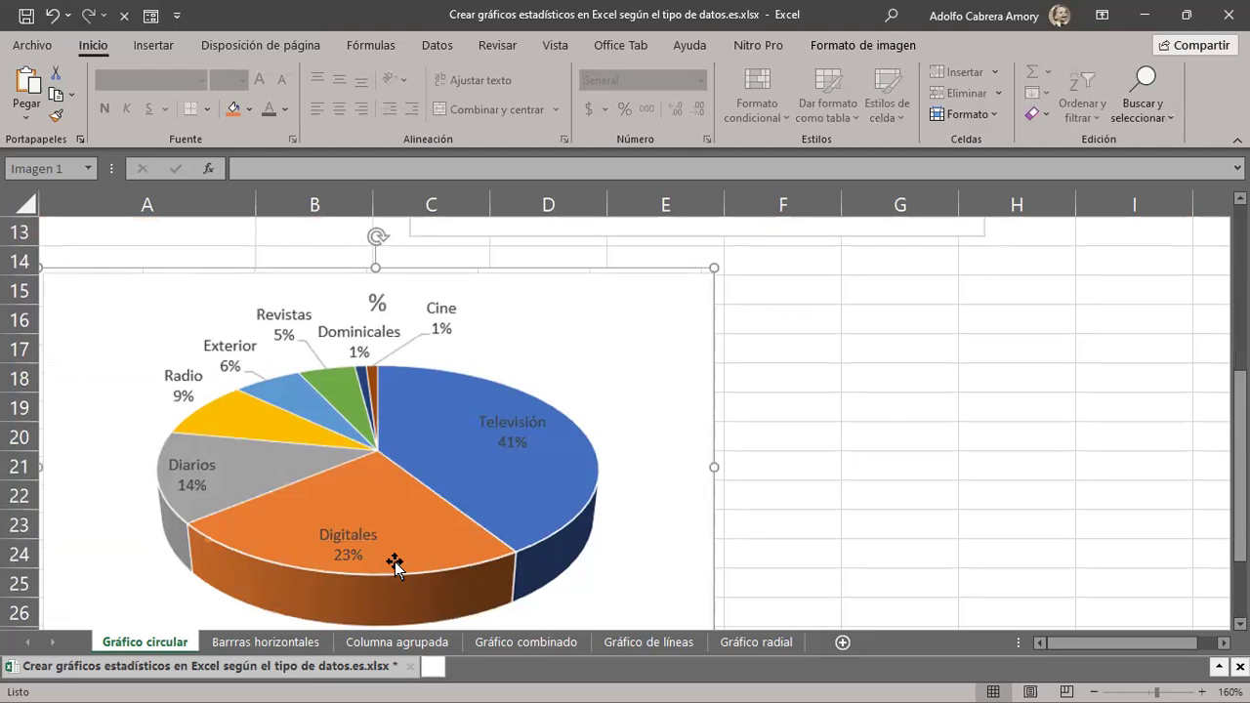
scroll(394, 563, "up", 4)
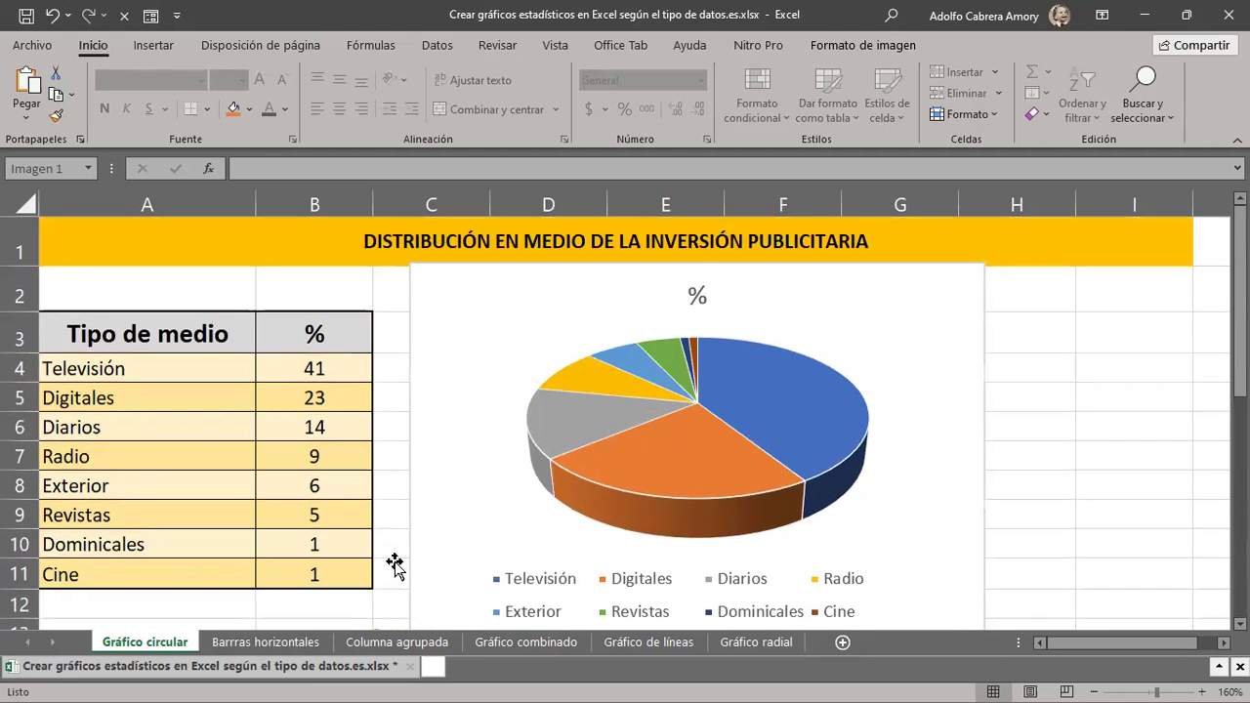
mouse_move(533, 429)
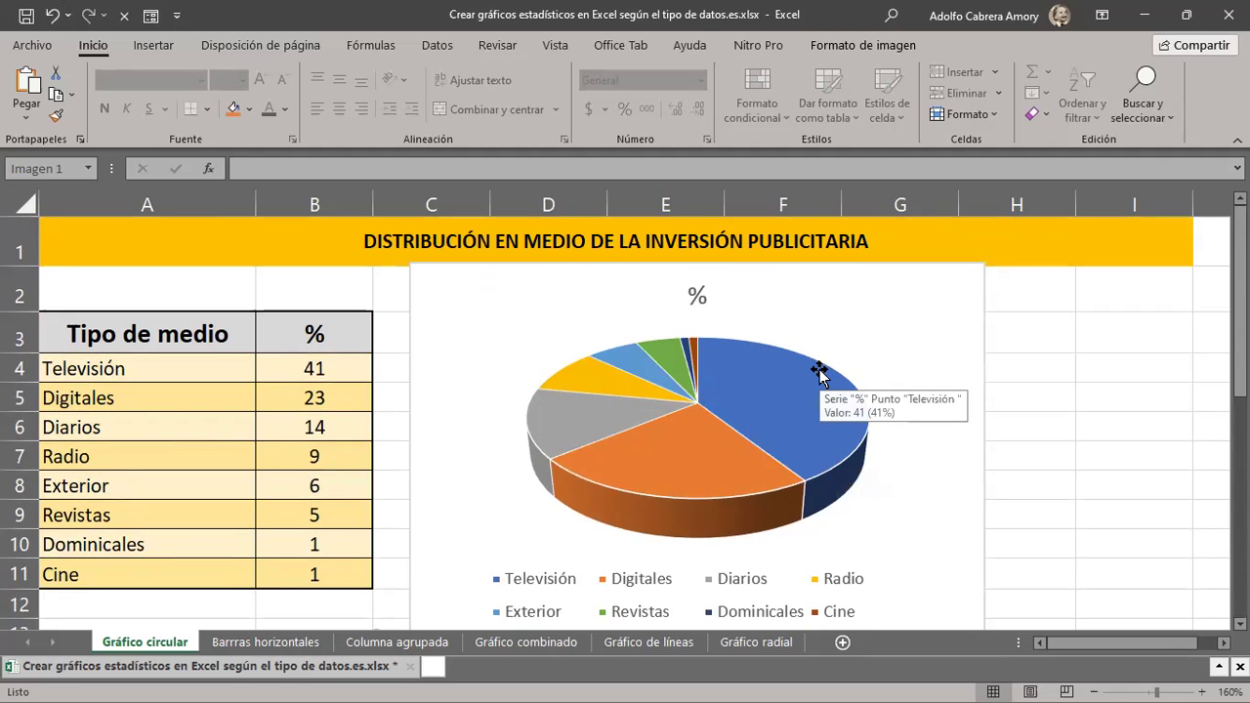
Apply the Diseño rápido layout Diseño 1 to the 3D pie chart.
right_click(748, 386)
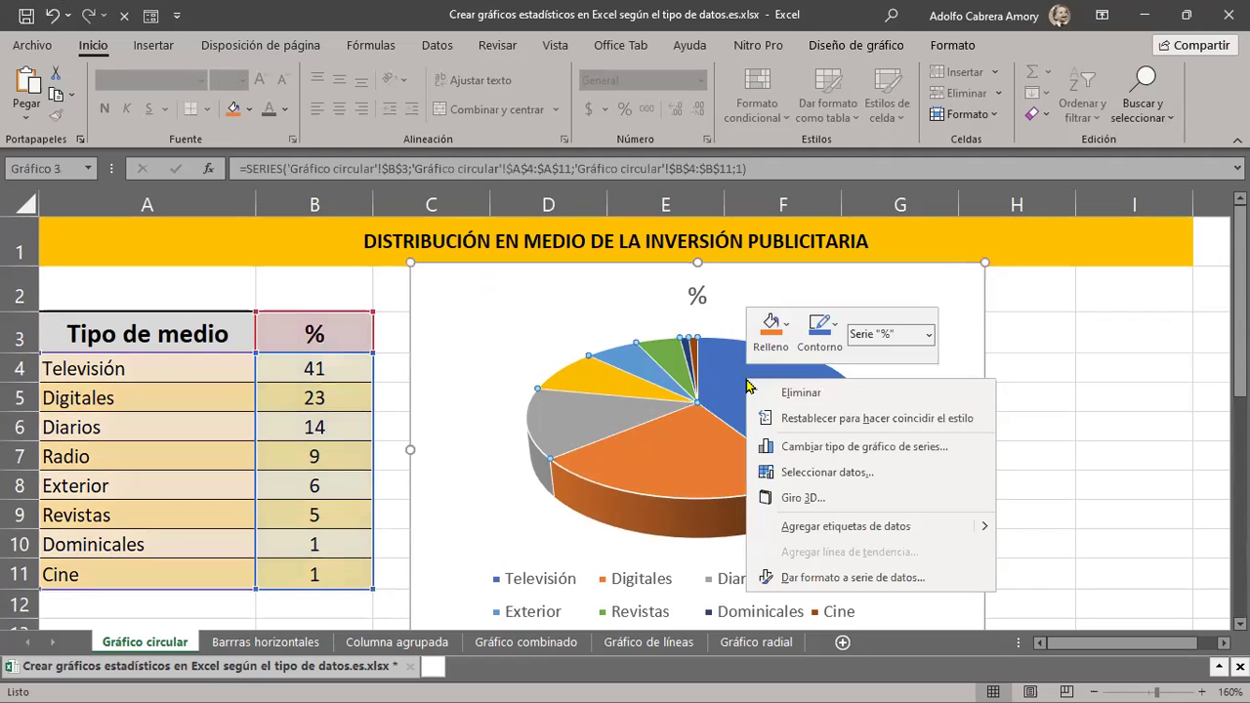
left_click(486, 321)
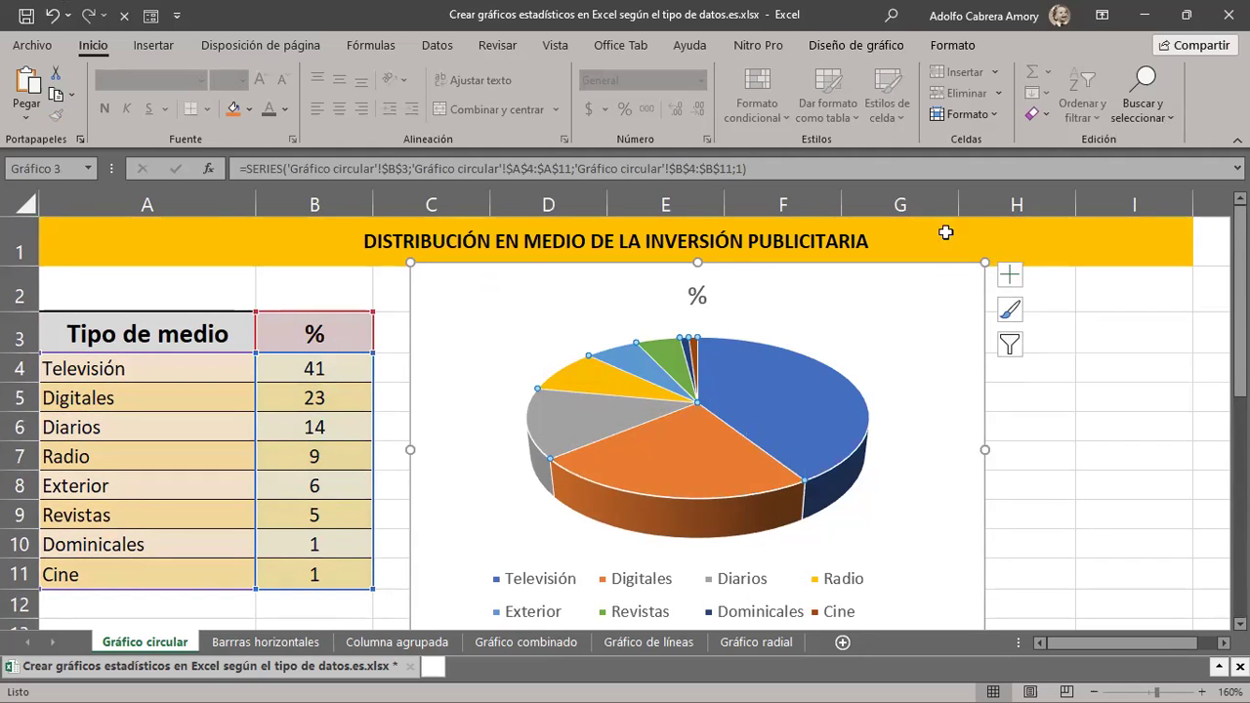
left_click(859, 49)
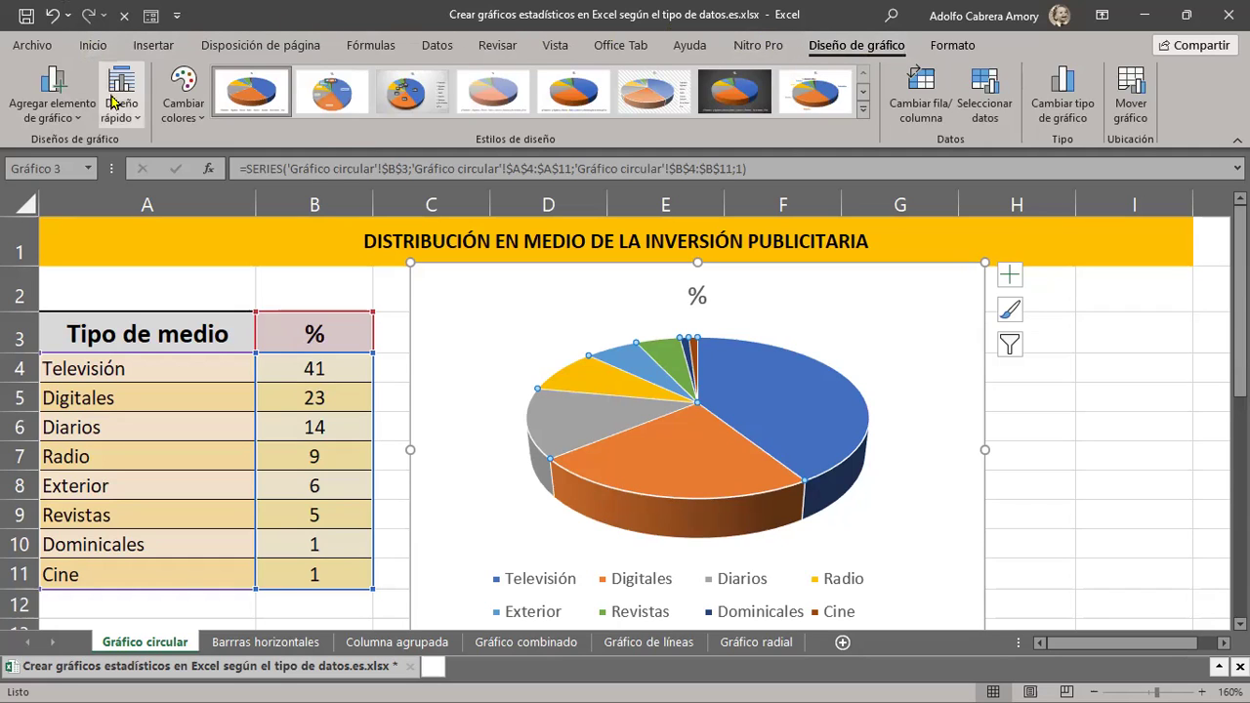
left_click(127, 130)
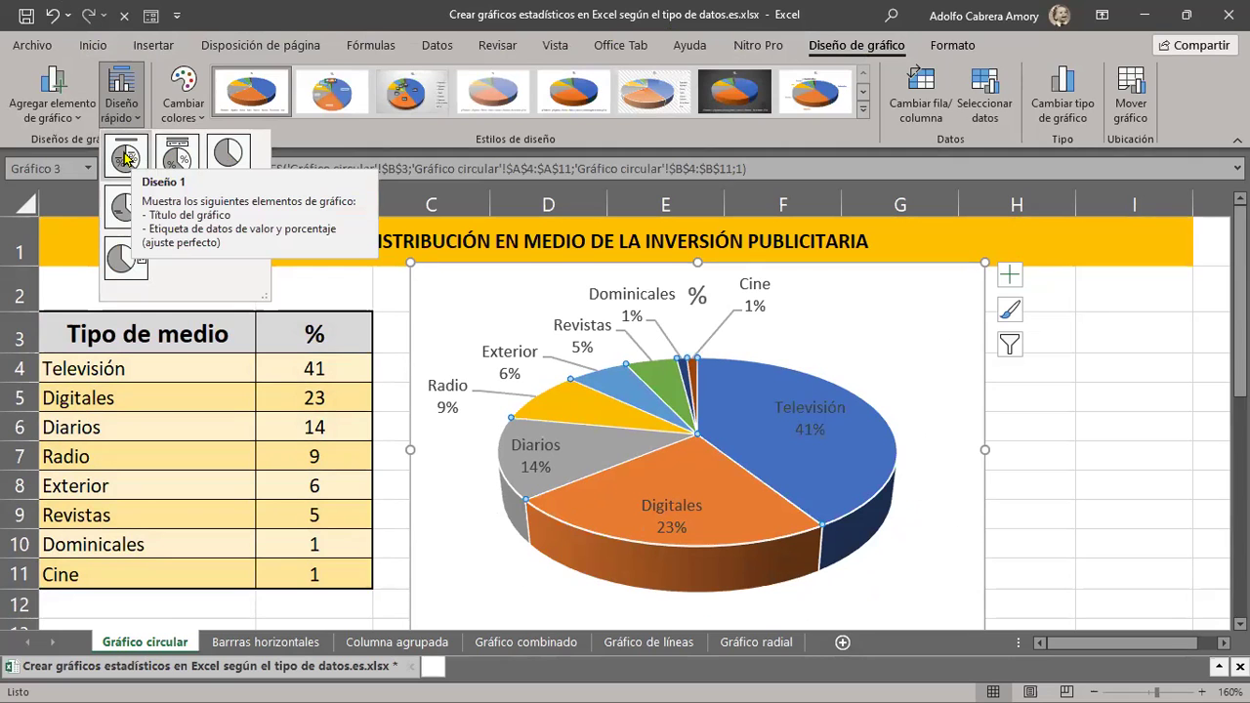
left_click(126, 159)
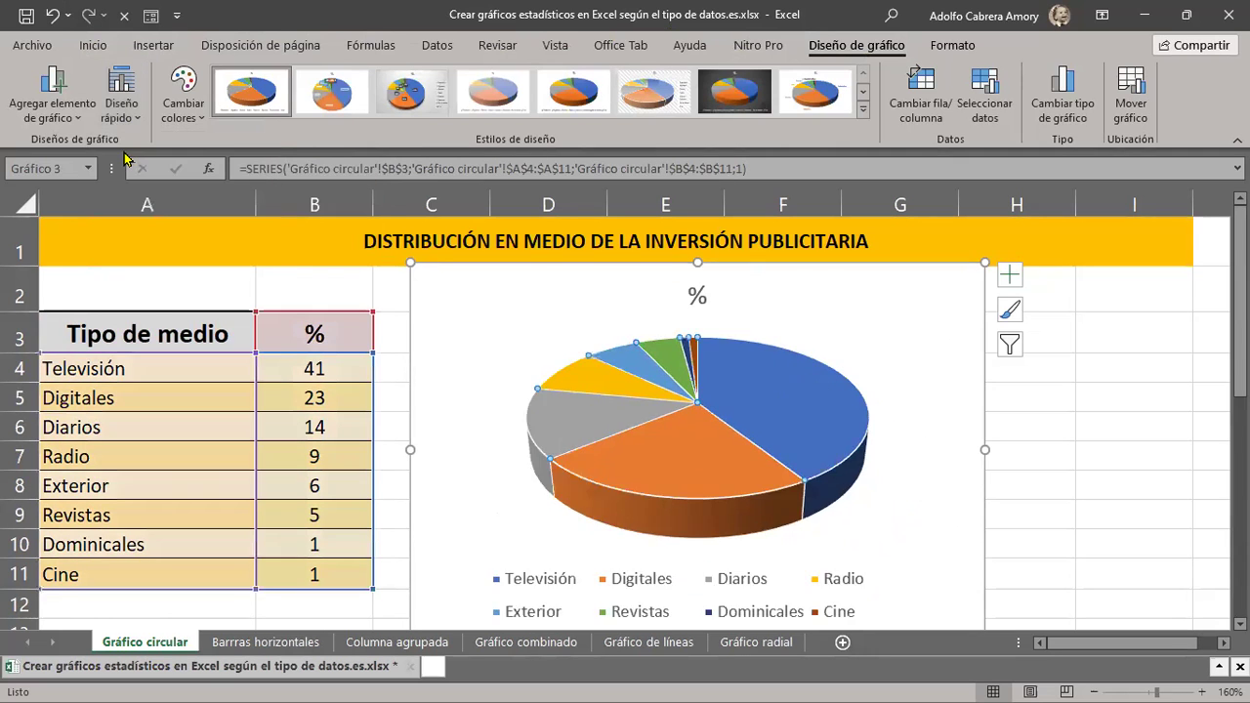
scroll(1039, 434, "down", 2)
Nudge the 3D advertising pie chart up-left and enlarge it so it reaches row 15.
scroll(1039, 434, "down", 1)
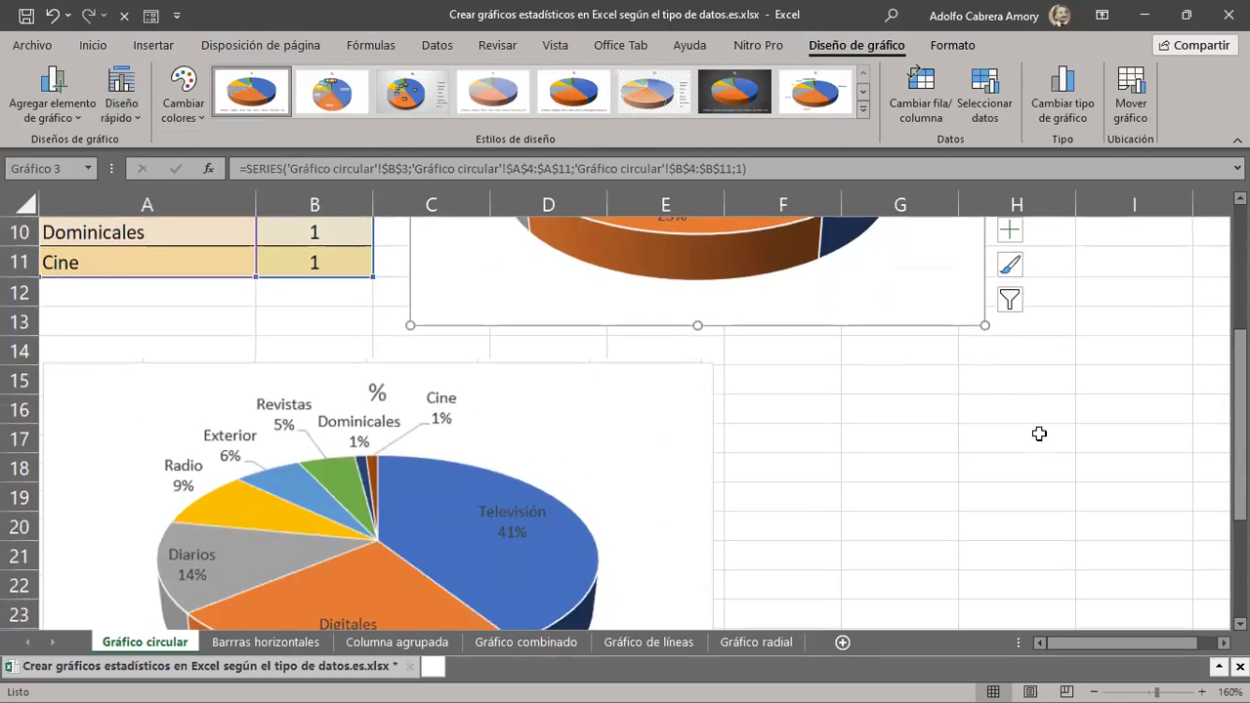
scroll(1038, 432, "up", 3)
left_click_drag(894, 378, 866, 361)
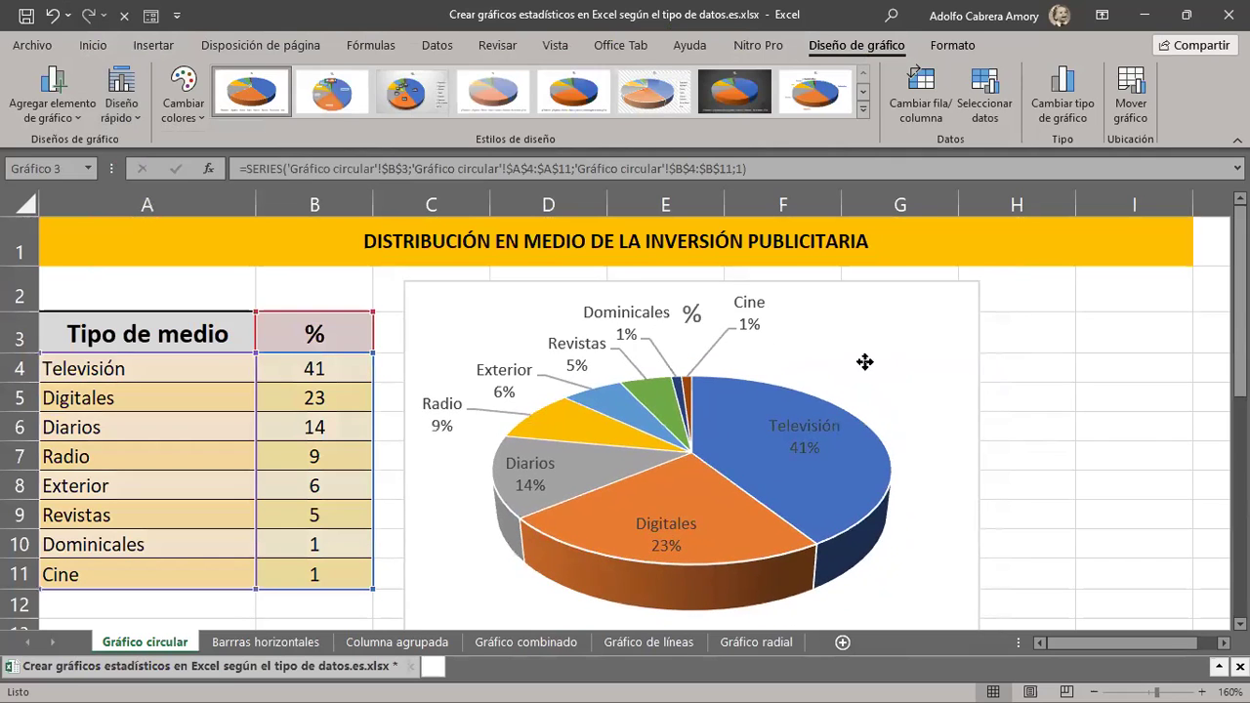
scroll(1114, 432, "down", 1)
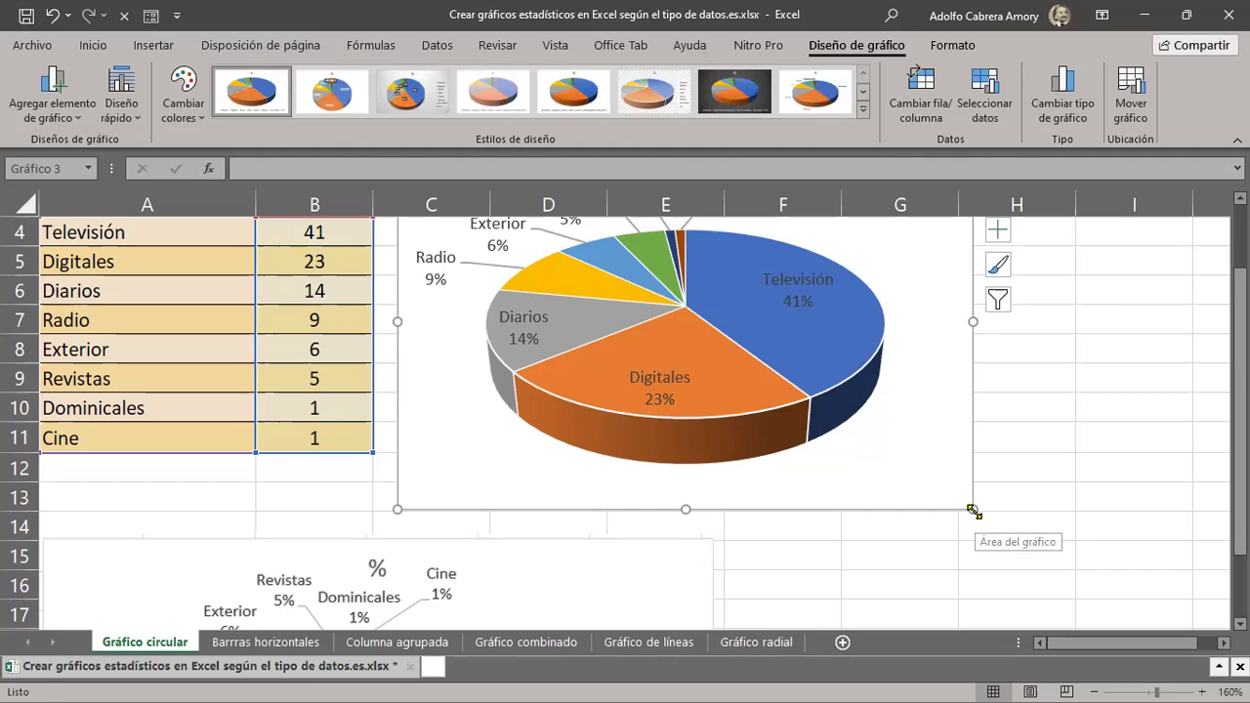
left_click_drag(973, 511, 1032, 549)
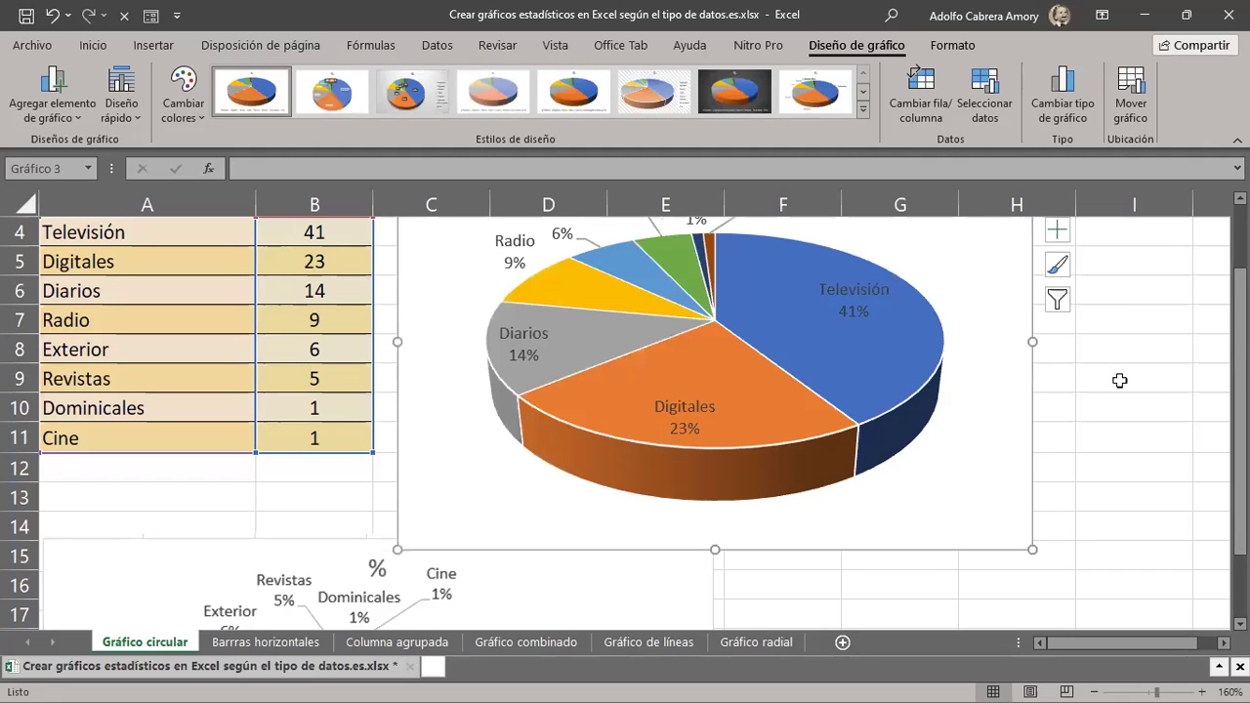
scroll(379, 552, "down", 3)
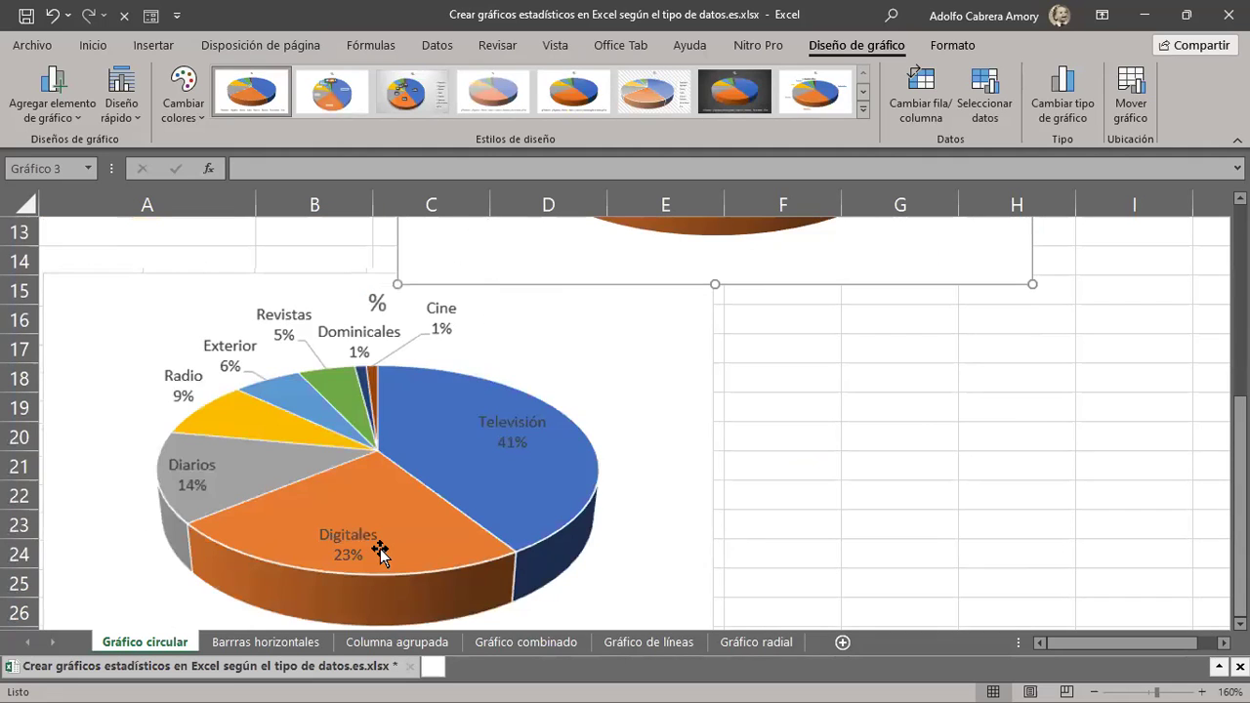
scroll(379, 552, "up", 4)
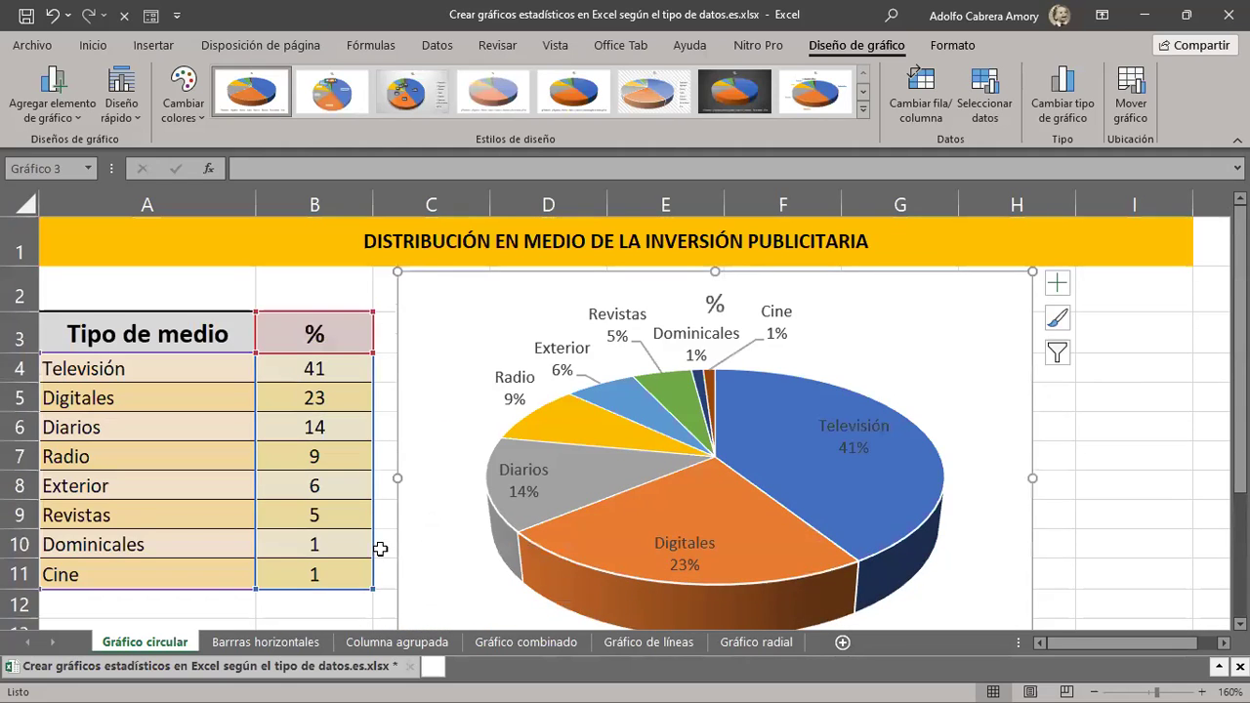
scroll(379, 551, "down", 1)
scroll(380, 550, "down", 3)
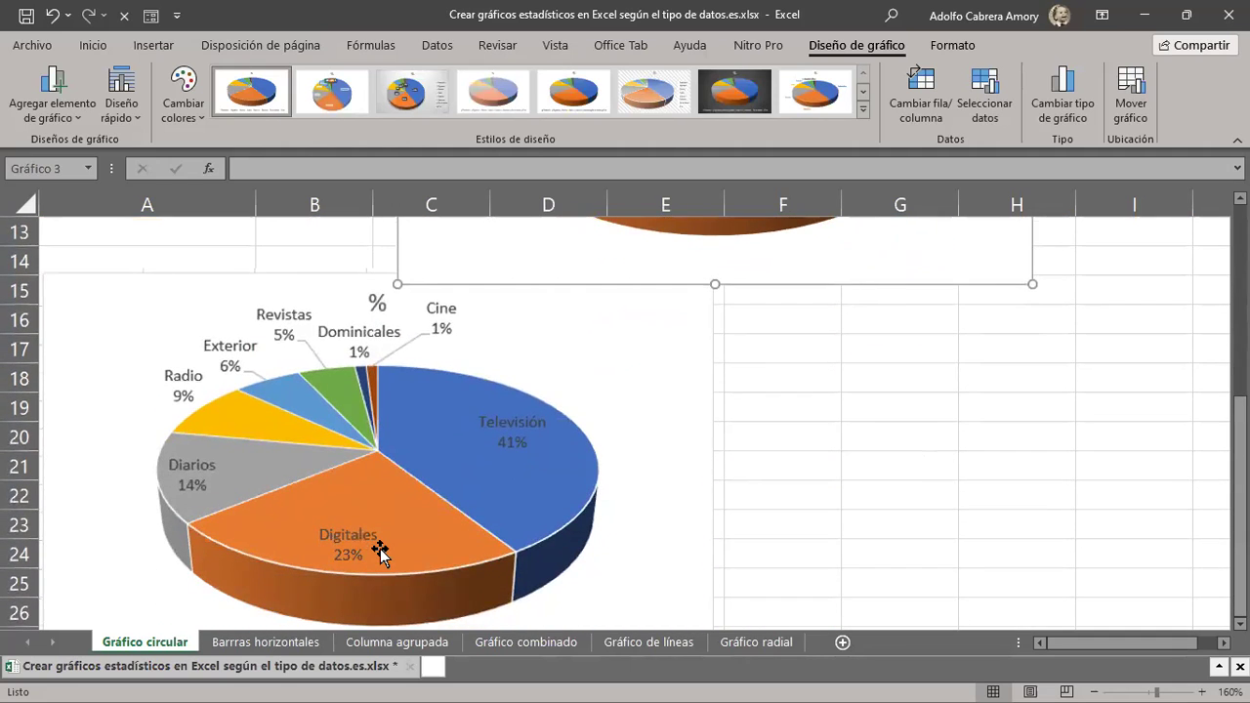
scroll(380, 550, "up", 4)
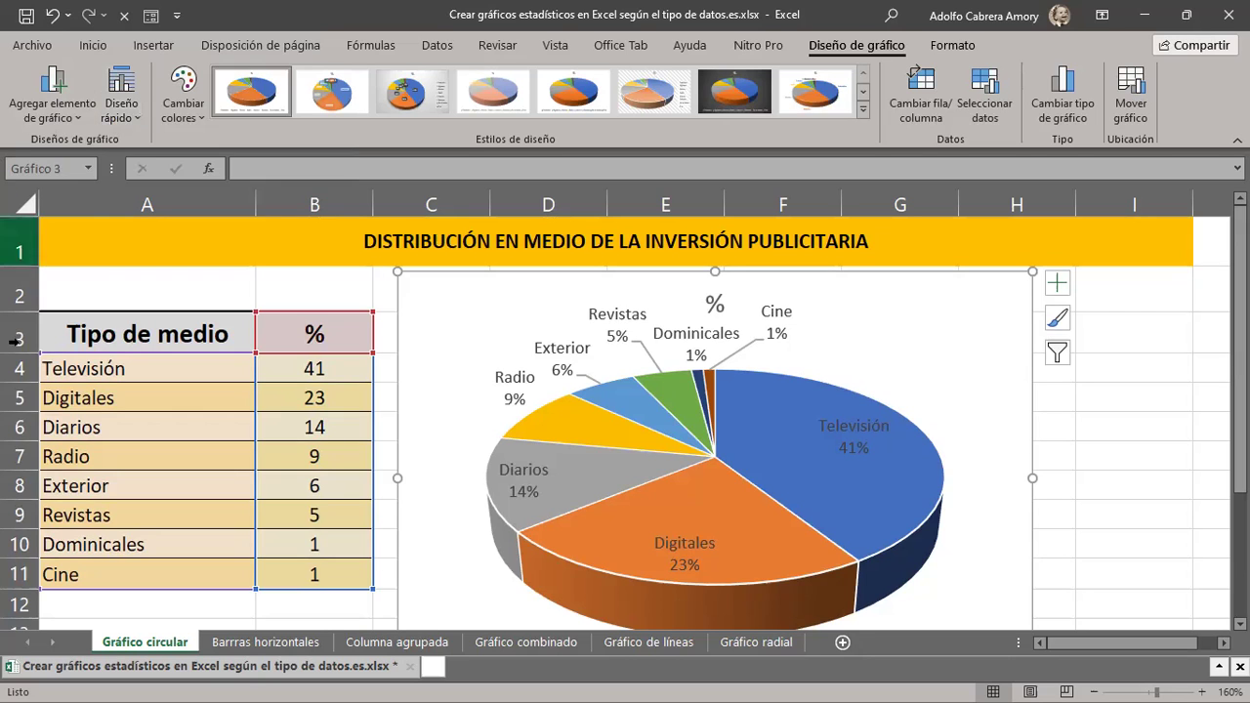
On the Barras horizontales sheet, lower the bar-chart picture one row beneath the population table.
left_click(249, 647)
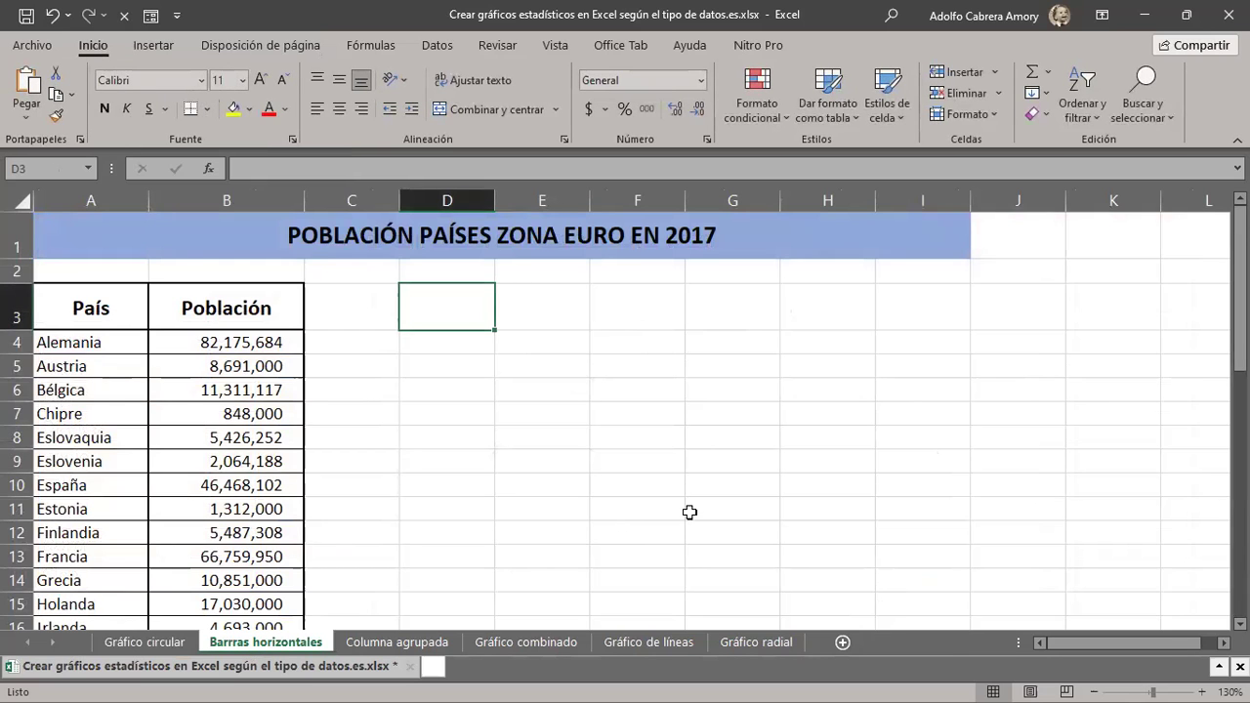
scroll(690, 513, "down", 2)
scroll(690, 512, "down", 1)
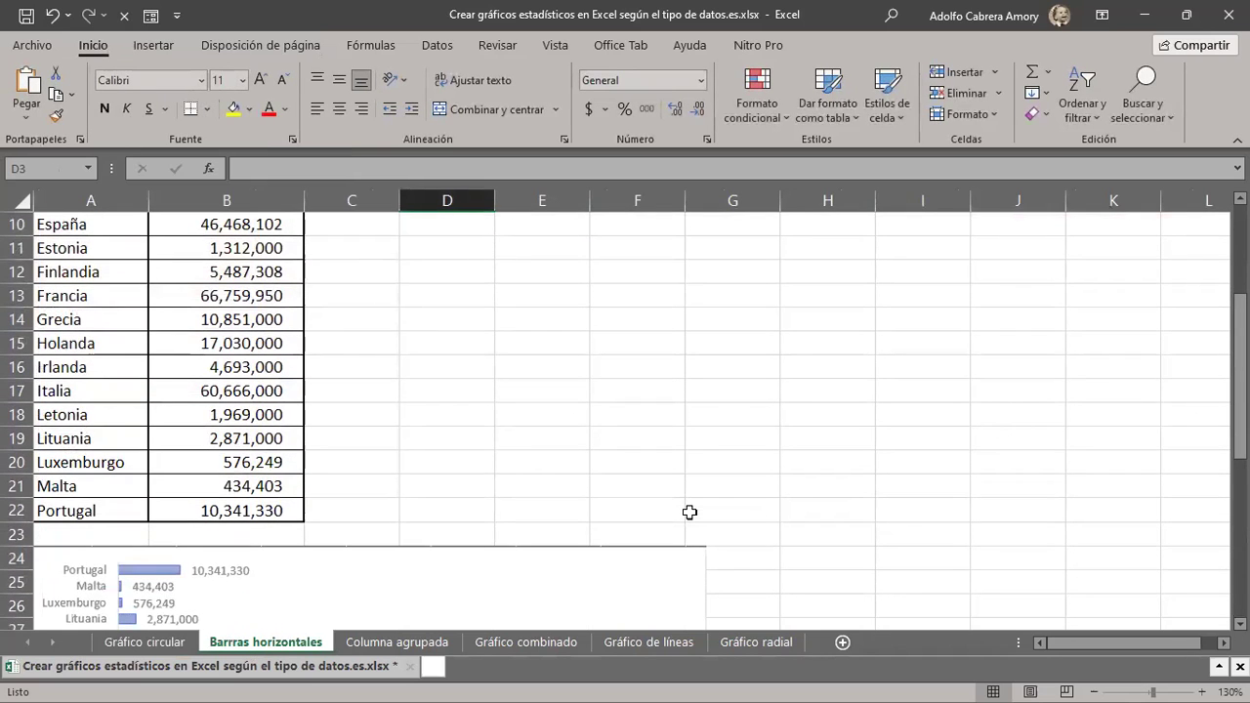
scroll(689, 513, "down", 2)
scroll(689, 513, "down", 3)
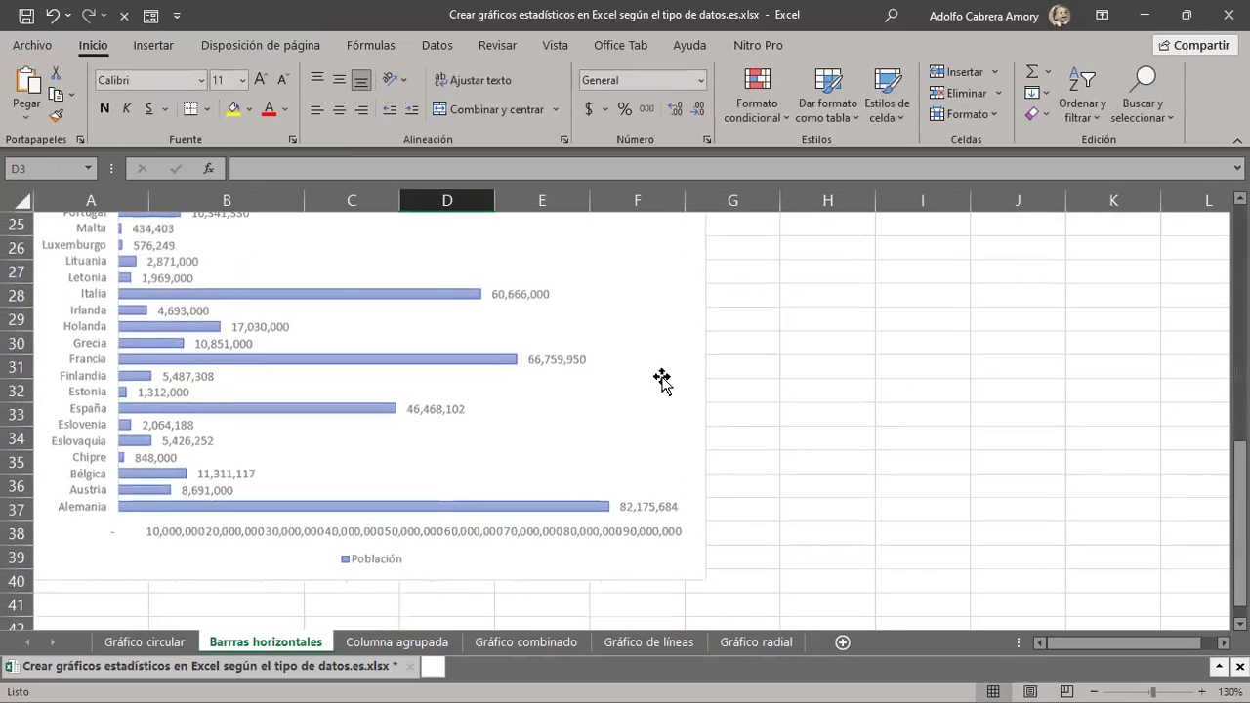
scroll(618, 302, "up", 2)
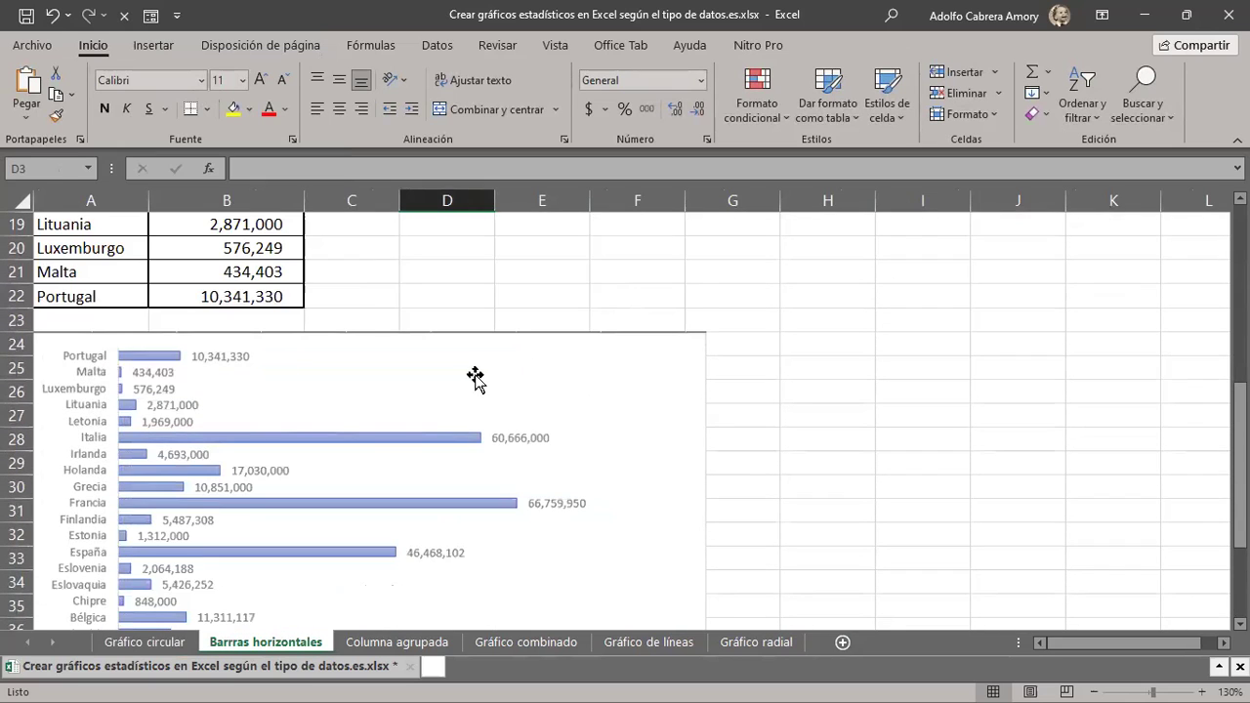
left_click_drag(475, 378, 465, 417)
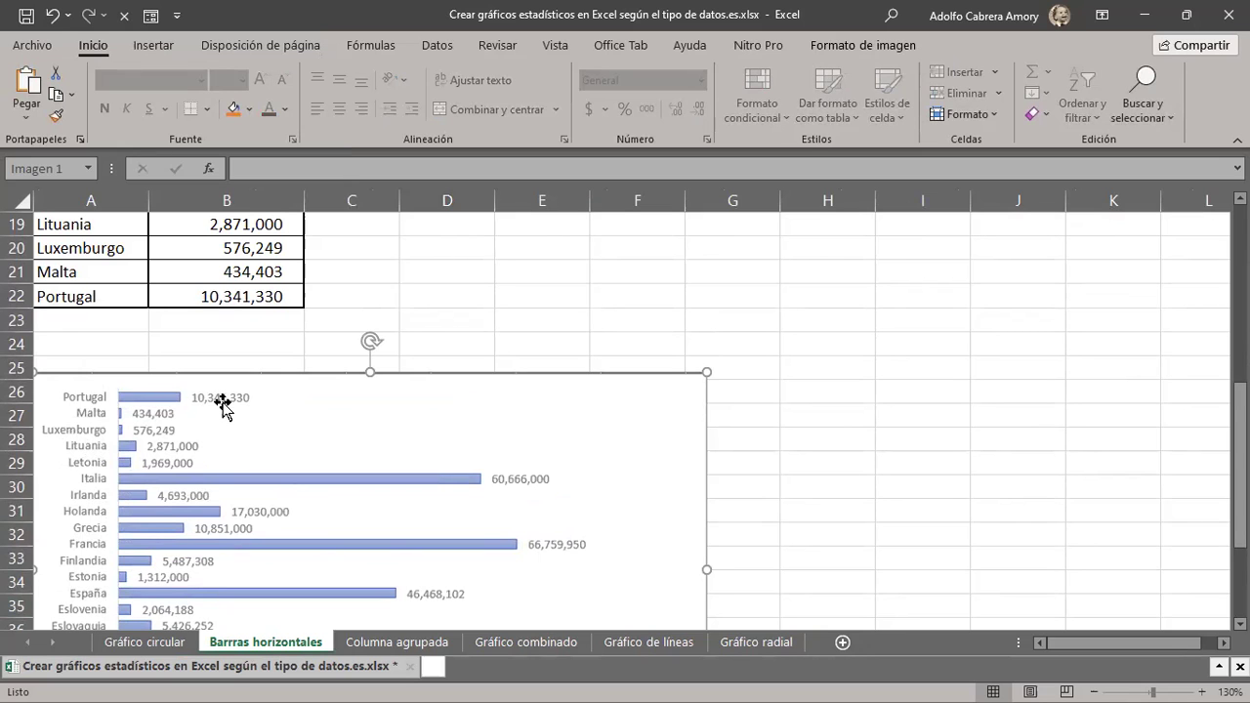
scroll(220, 404, "up", 3)
scroll(221, 405, "up", 3)
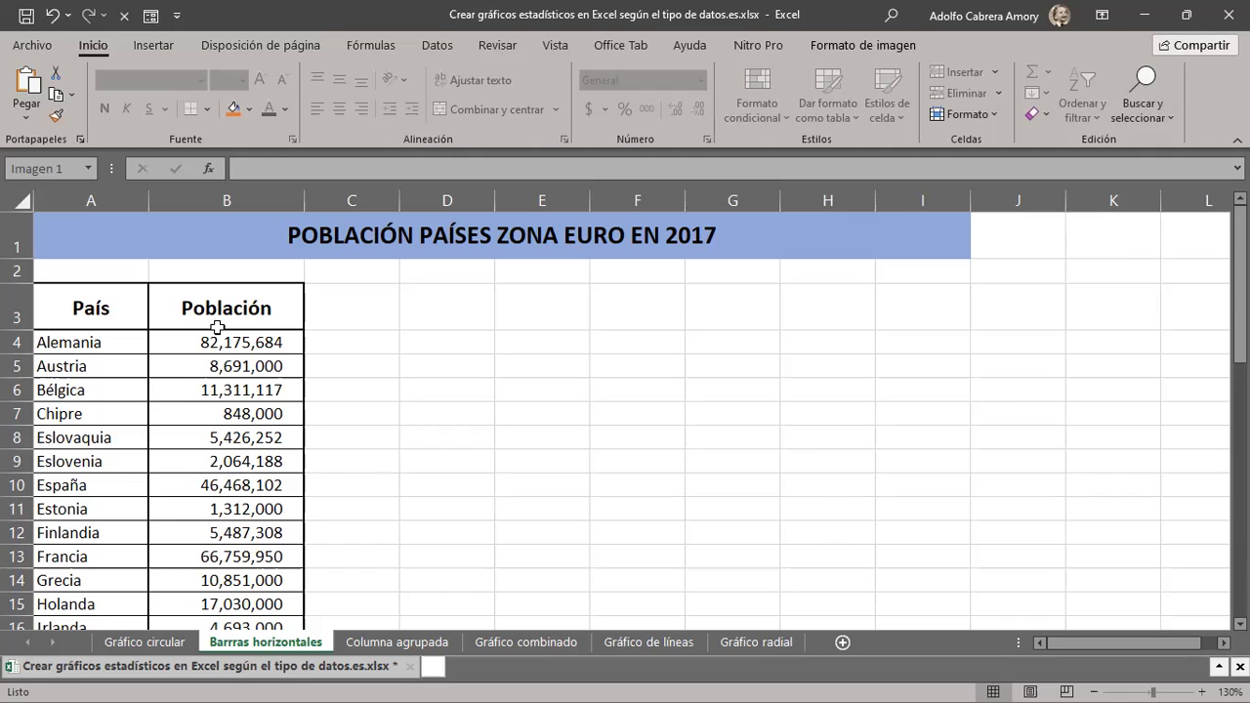
scroll(342, 395, "down", 3)
scroll(341, 396, "down", 2)
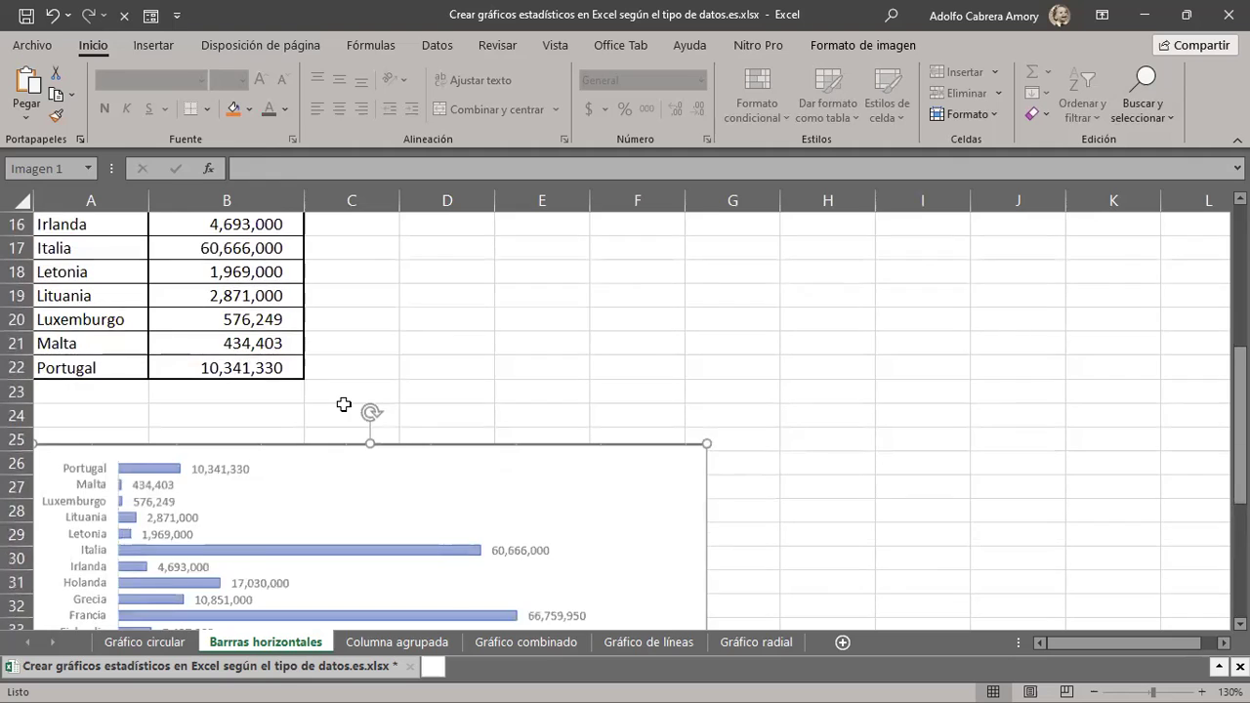
scroll(343, 404, "down", 2)
scroll(344, 405, "down", 1)
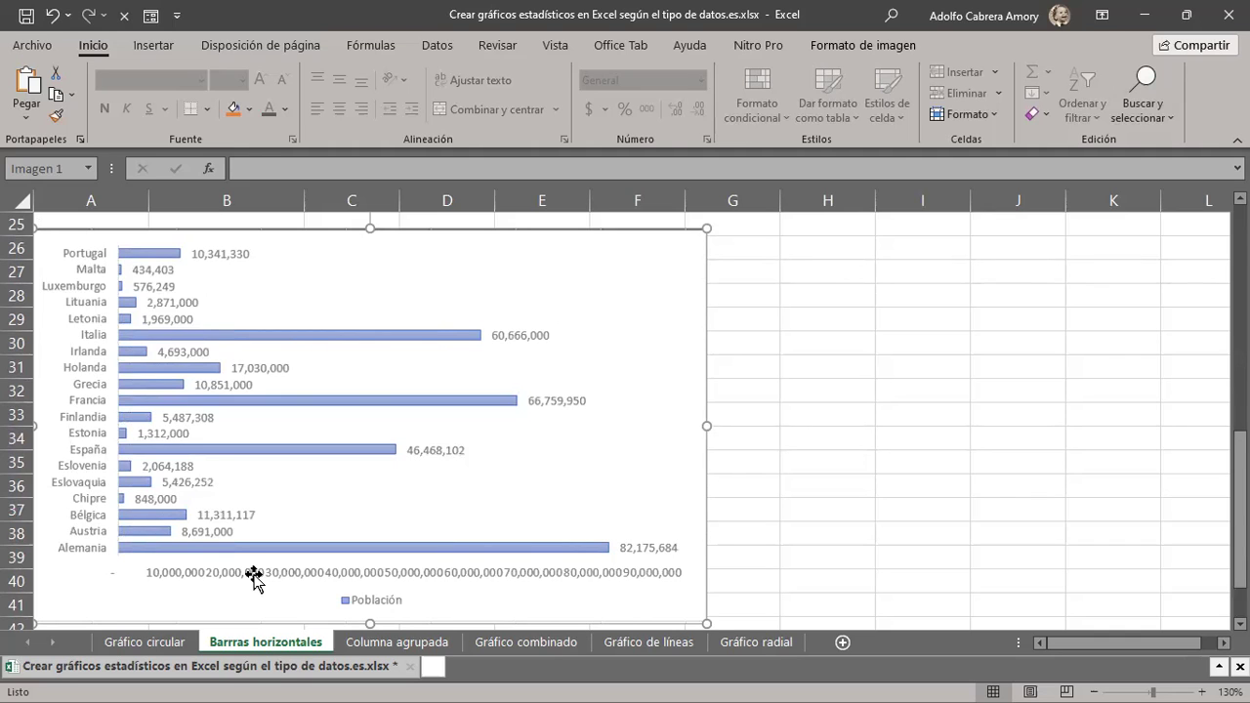
scroll(270, 519, "up", 6)
left_click(222, 339)
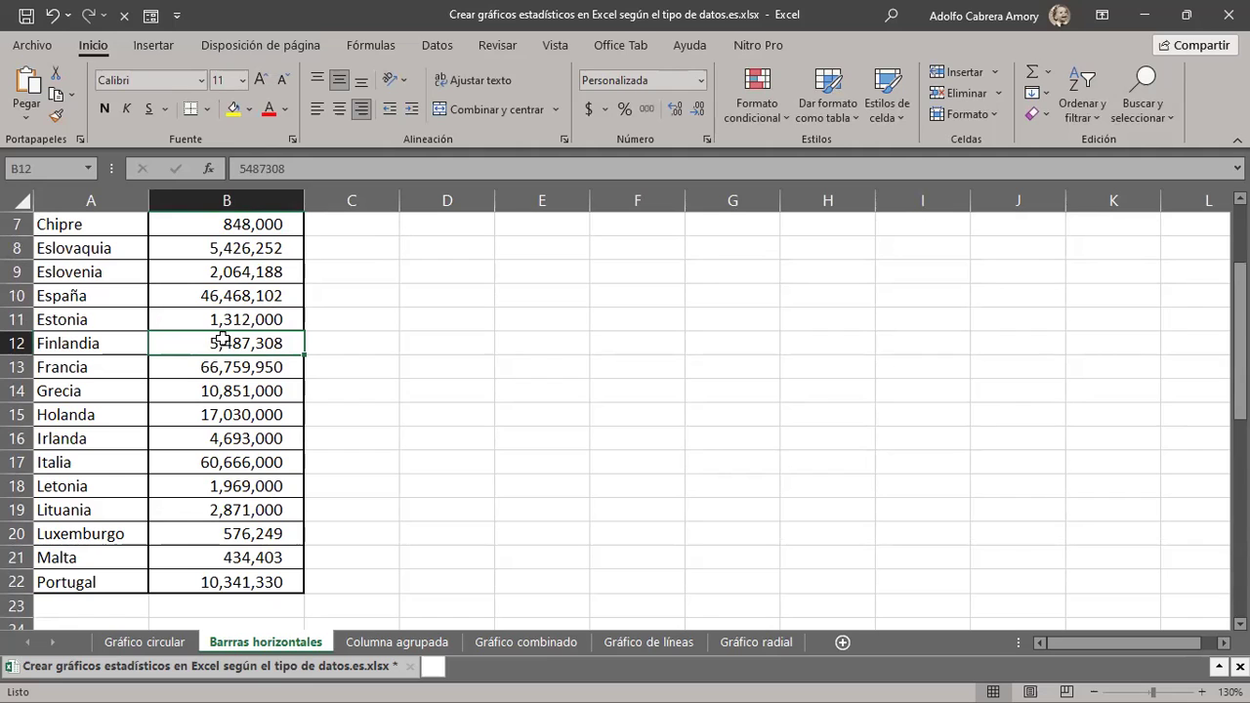
Insert a clustered 2D horizontal bar chart of the euro-zone country populations.
scroll(186, 289, "up", 2)
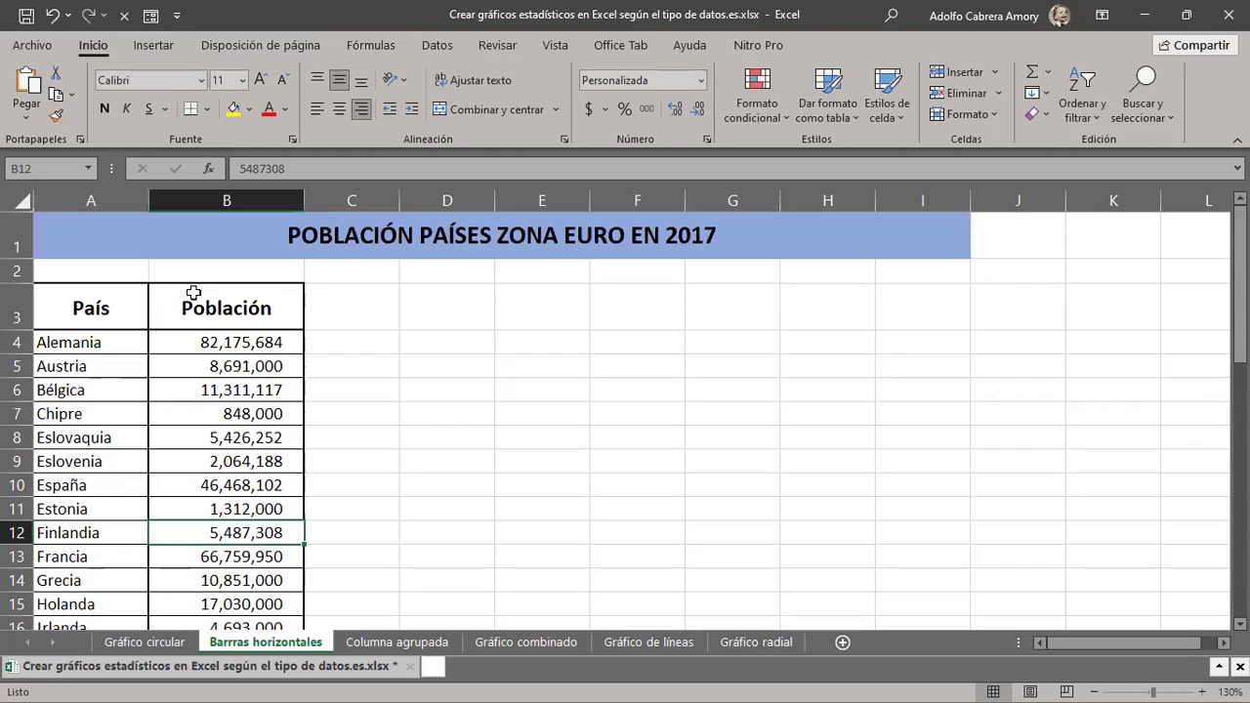
left_click(153, 49)
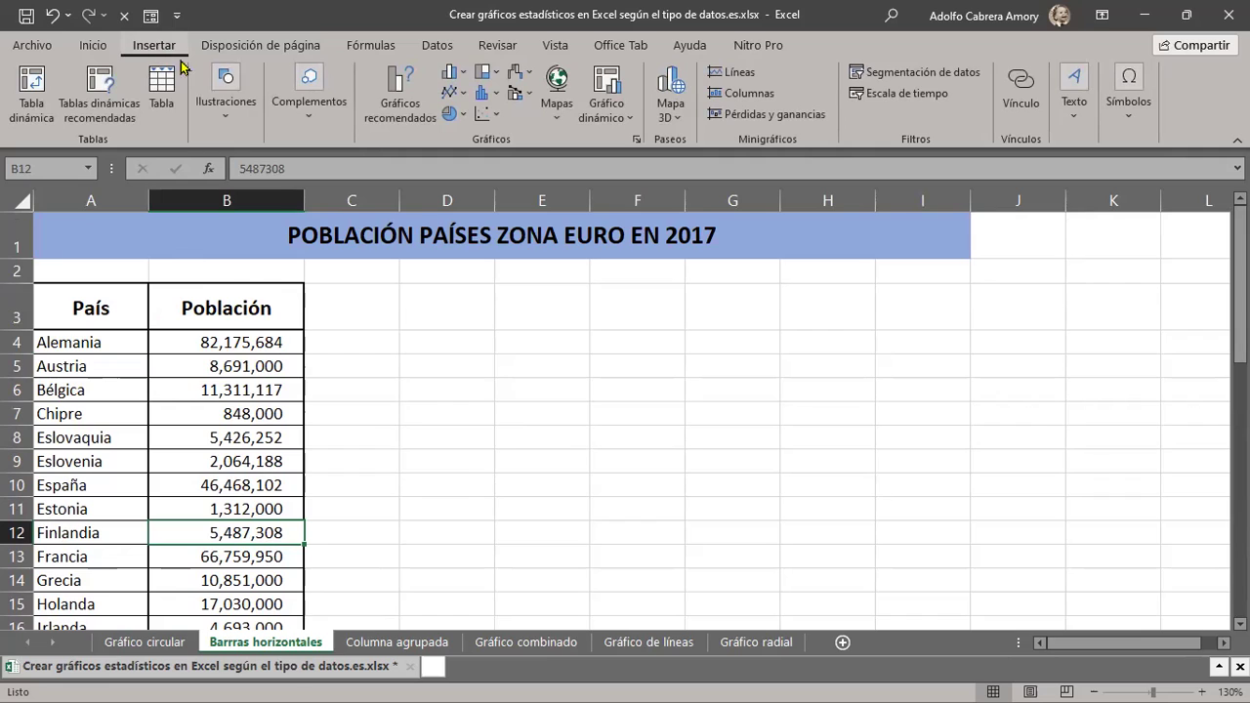
left_click(465, 78)
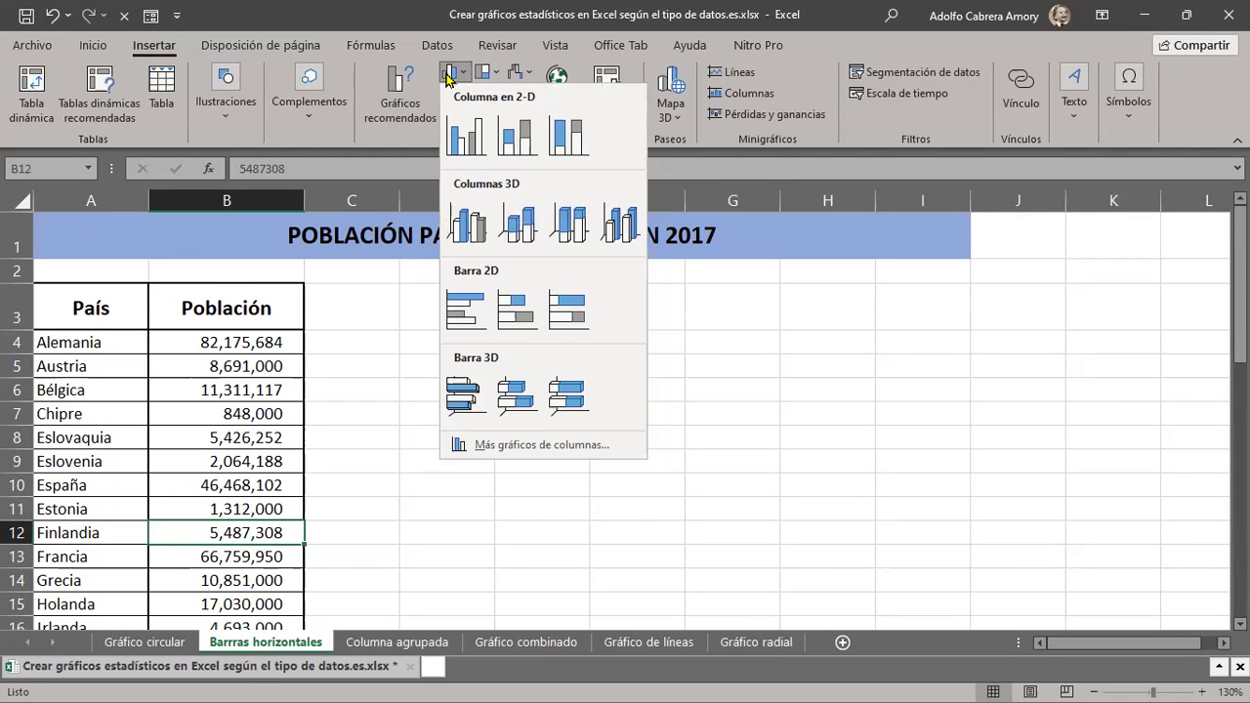
left_click(402, 13)
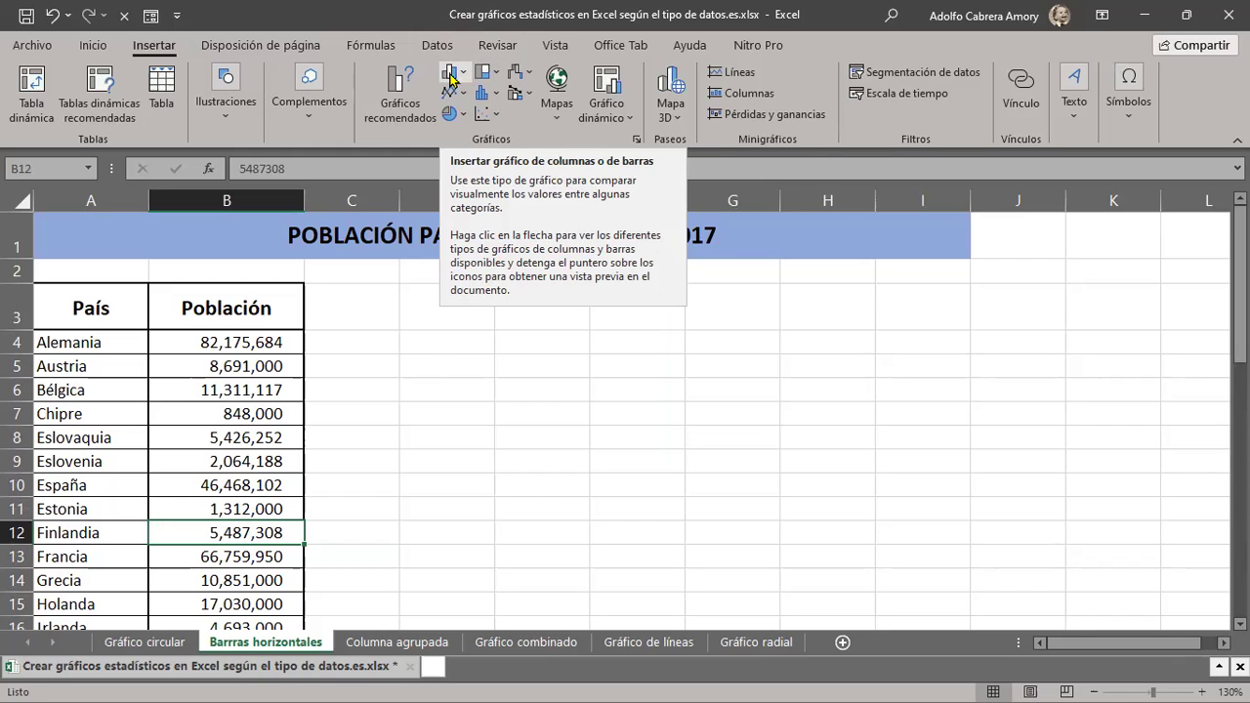
left_click(465, 77)
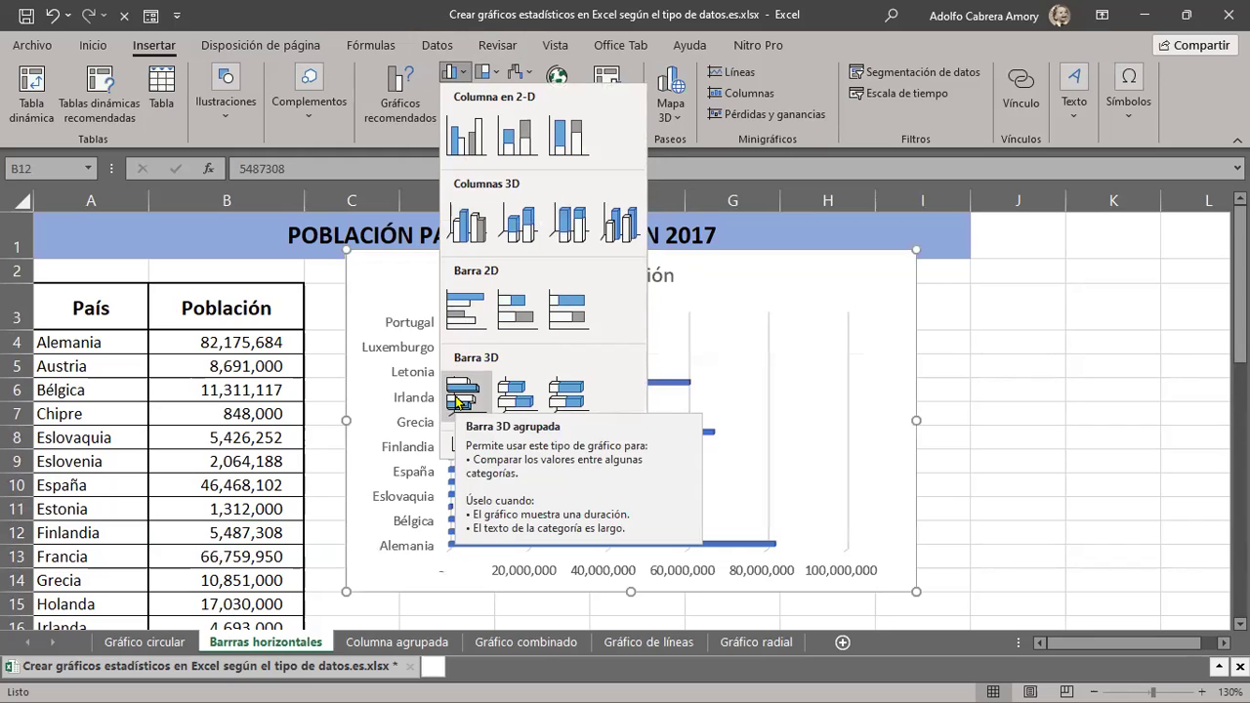
left_click(464, 306)
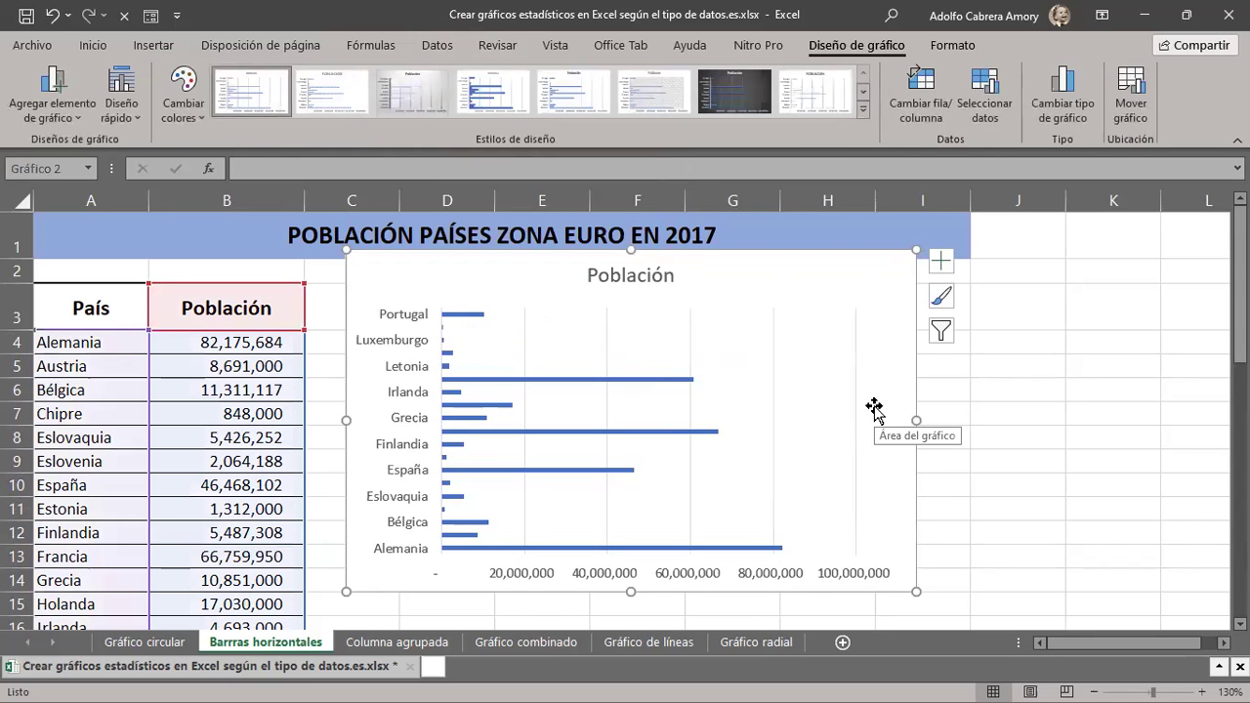
Shift the Población bar chart slightly down-left and enlarge it toward the lower right.
scroll(939, 461, "down", 1)
scroll(940, 461, "down", 1)
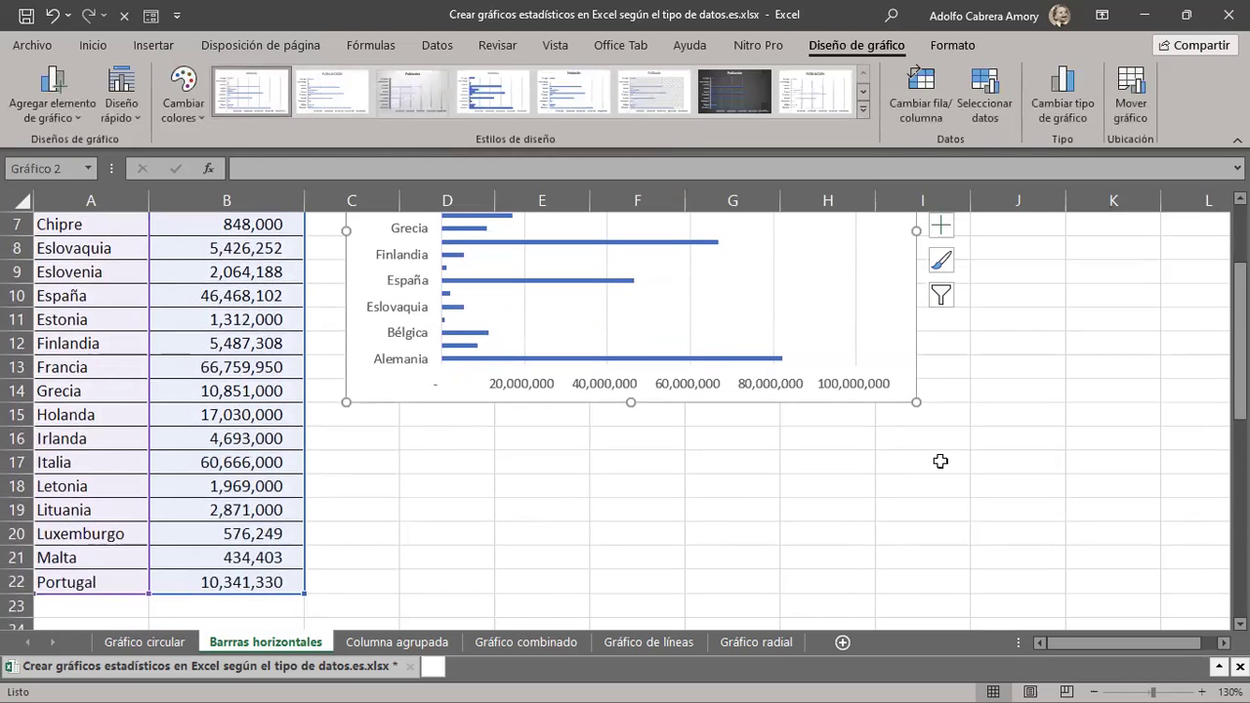
scroll(533, 415, "up", 2)
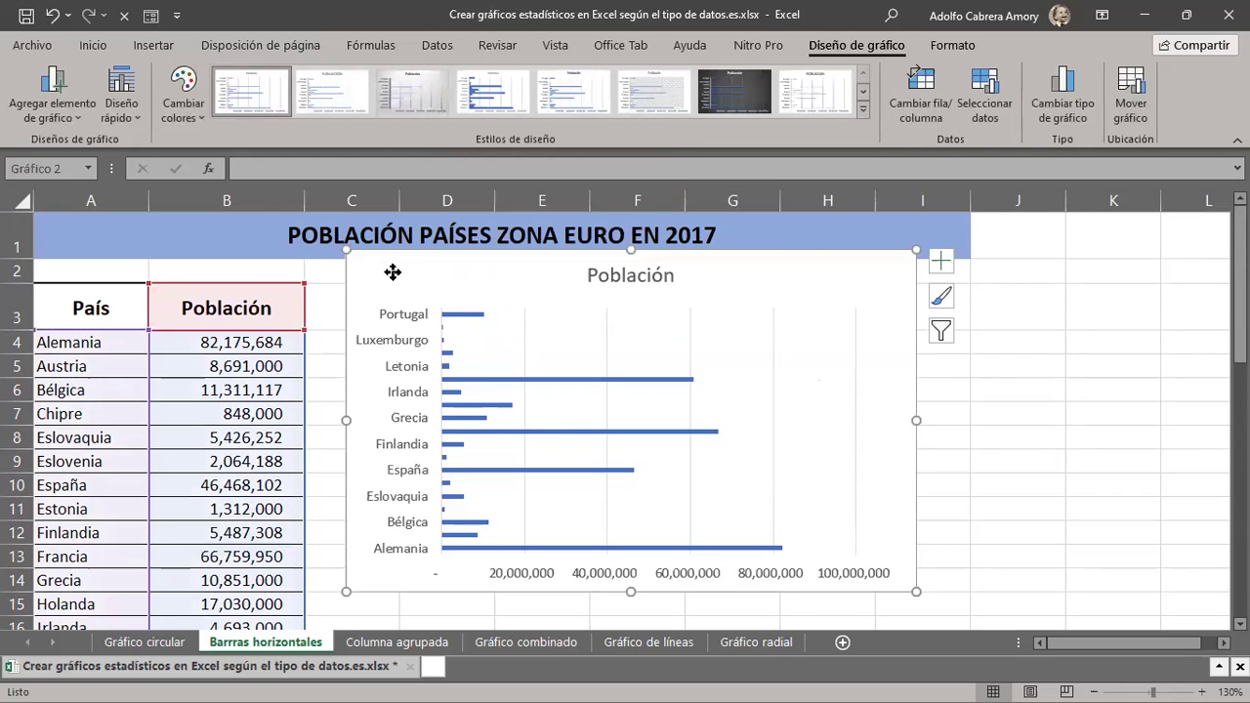
left_click_drag(392, 271, 383, 305)
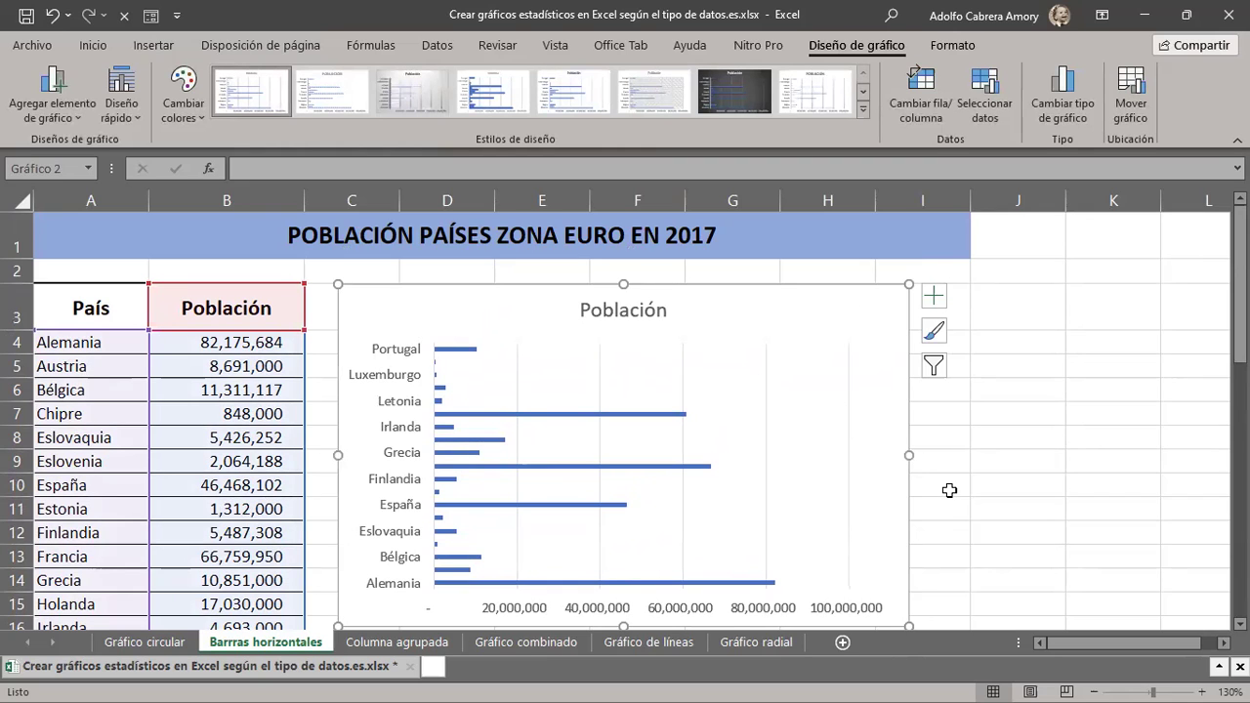
scroll(950, 489, "down", 2)
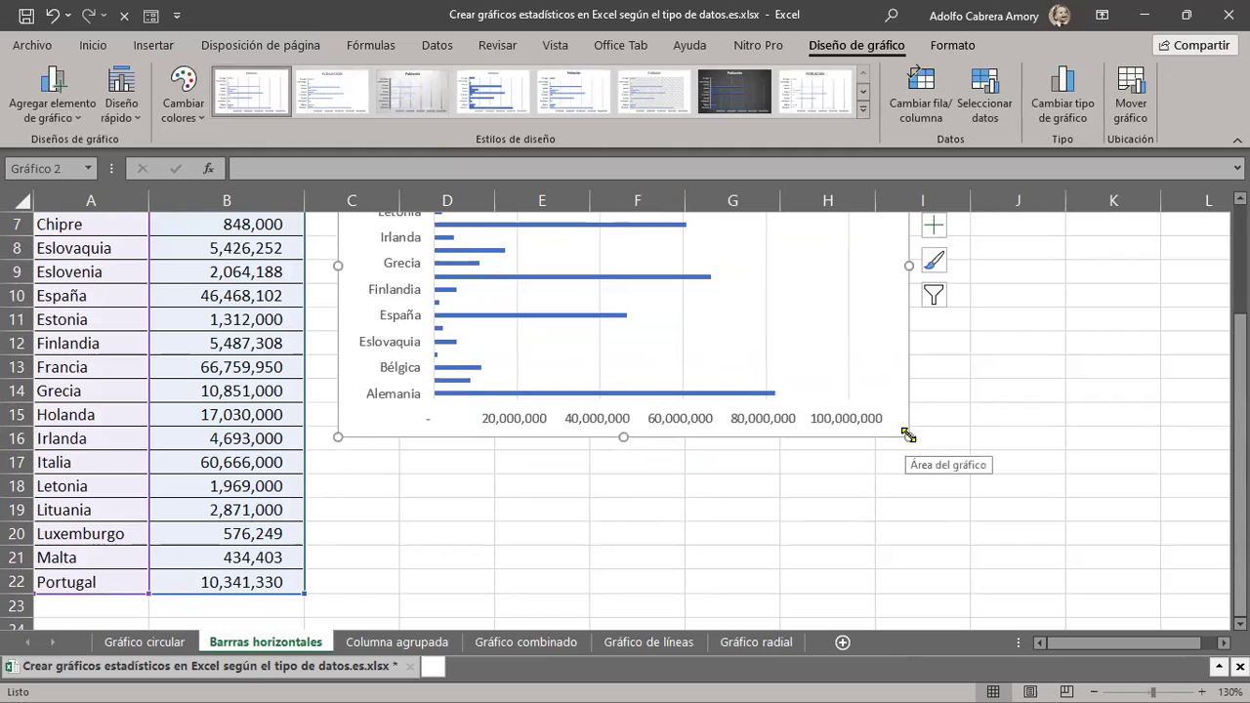
left_click_drag(905, 435, 1107, 576)
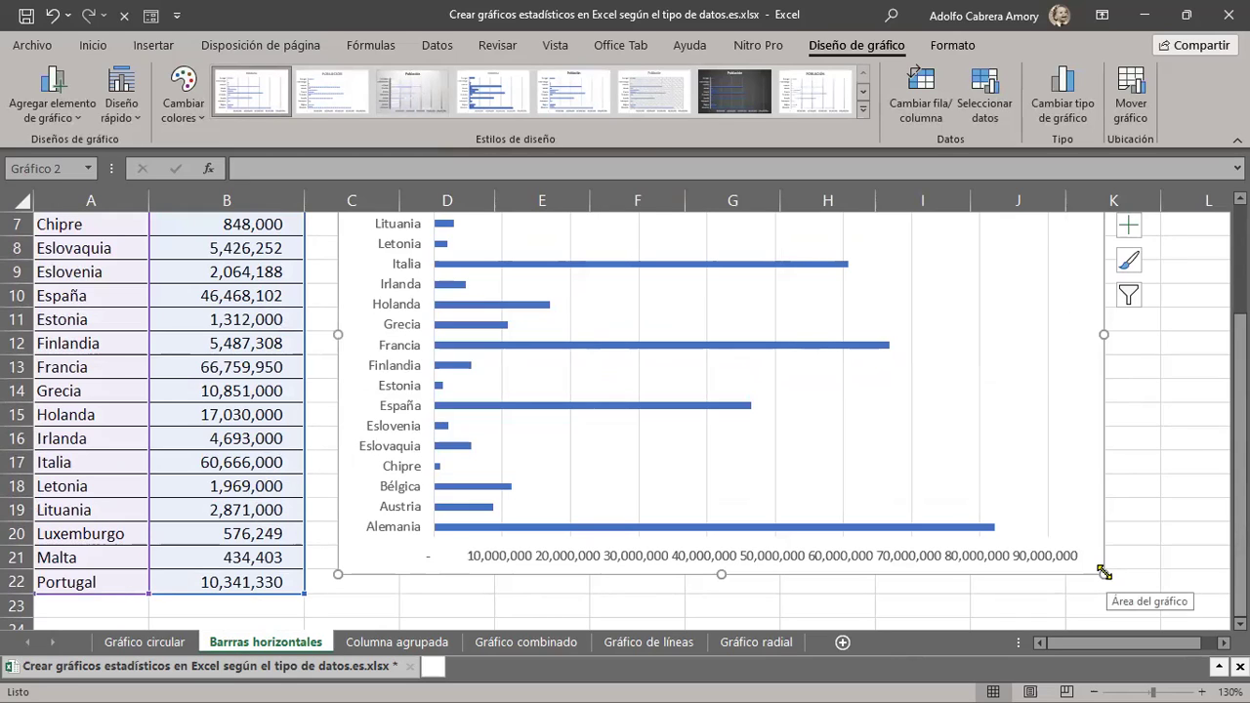
left_click_drag(1104, 573, 1128, 609)
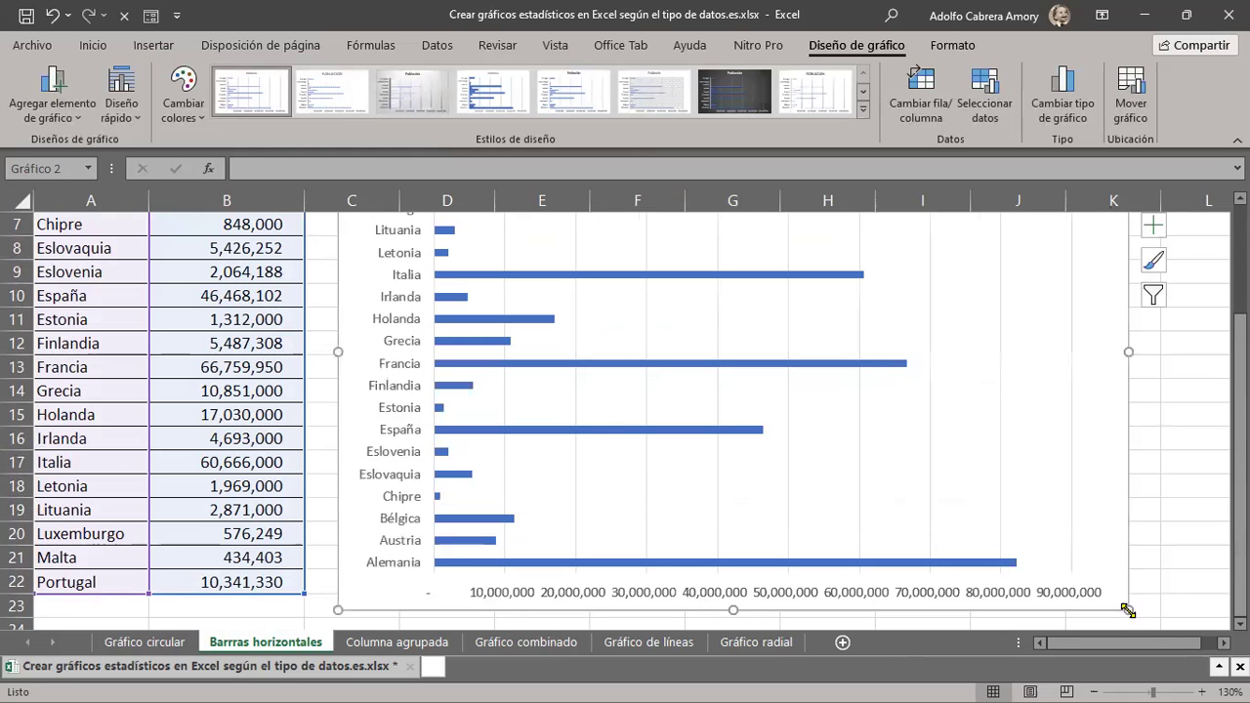
scroll(636, 515, "down", 2)
scroll(635, 515, "down", 2)
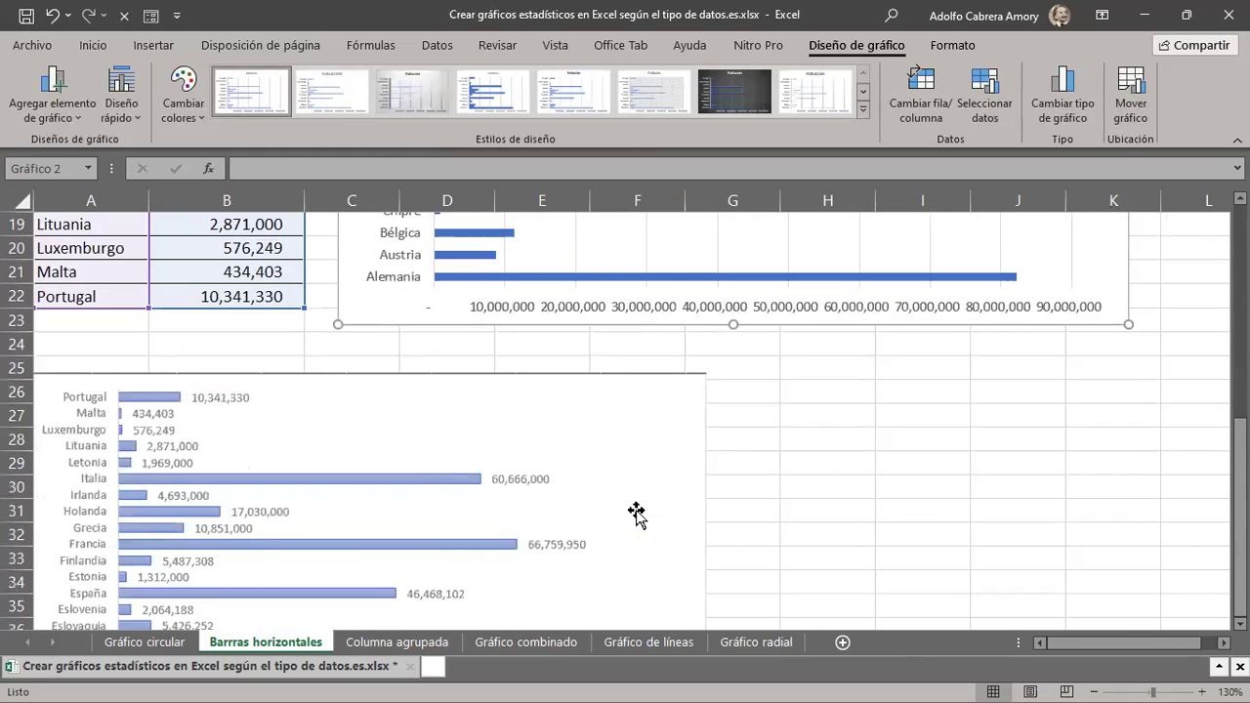
scroll(636, 515, "up", 4)
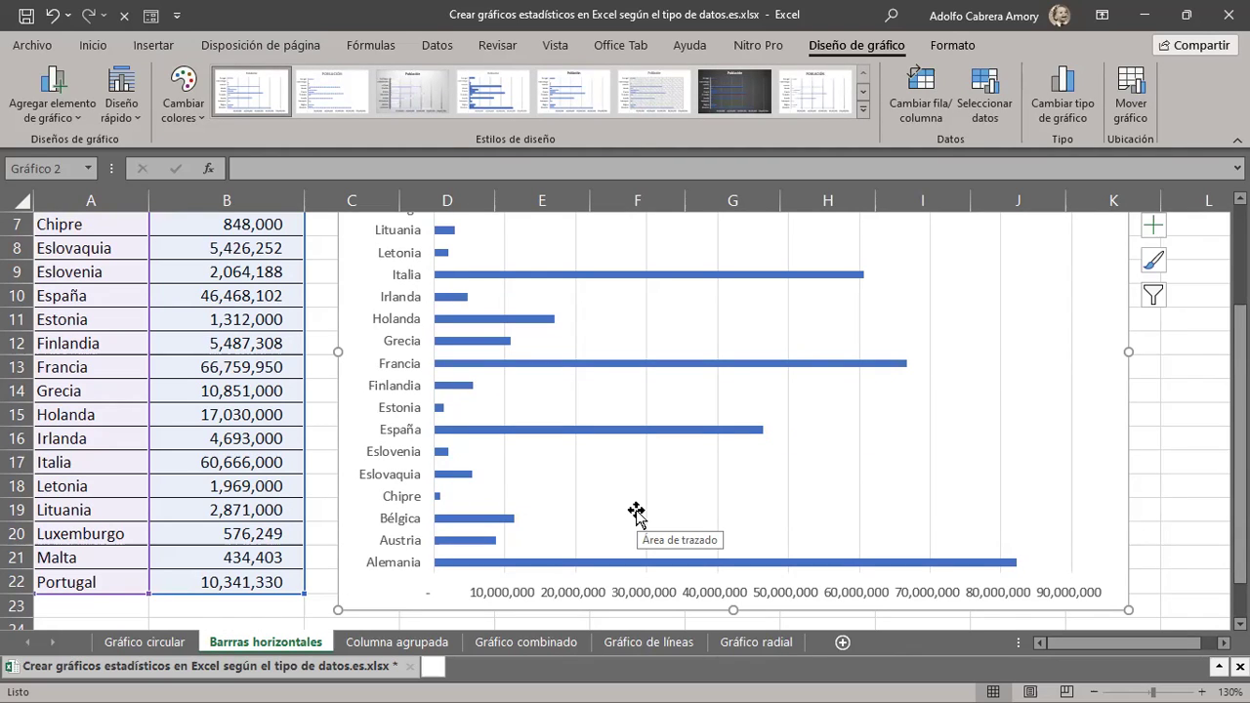
scroll(661, 441, "up", 2)
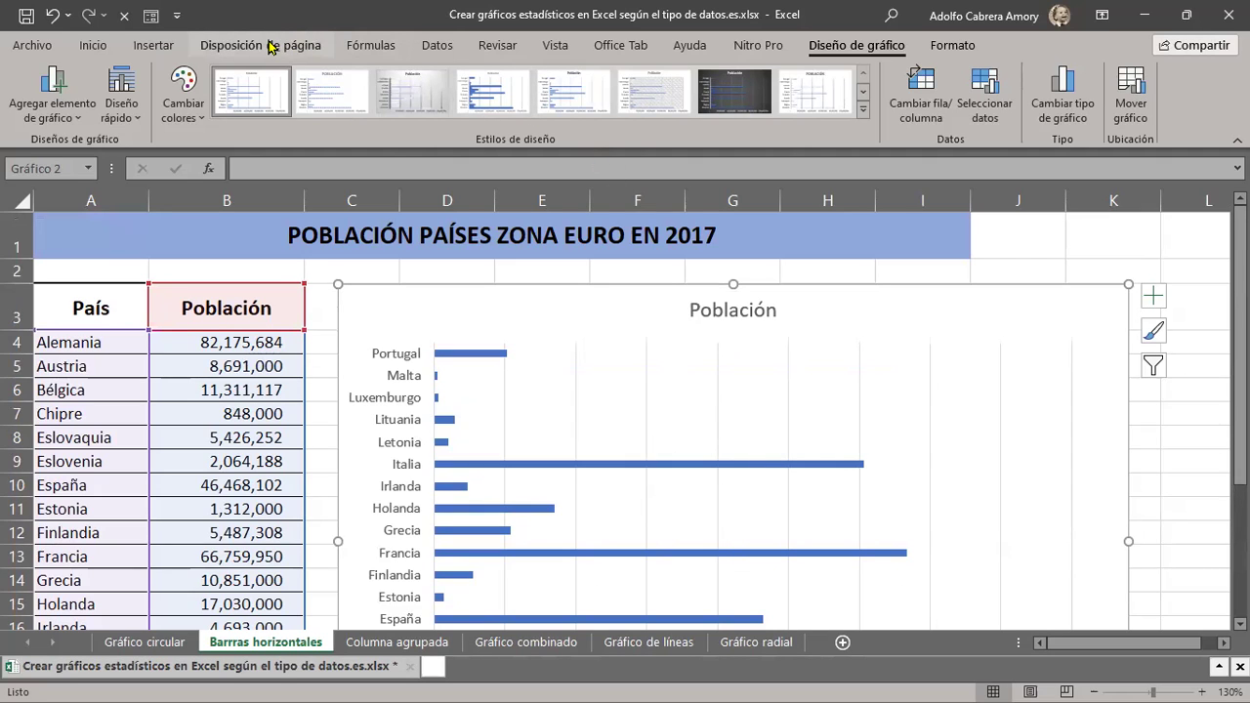
left_click(151, 55)
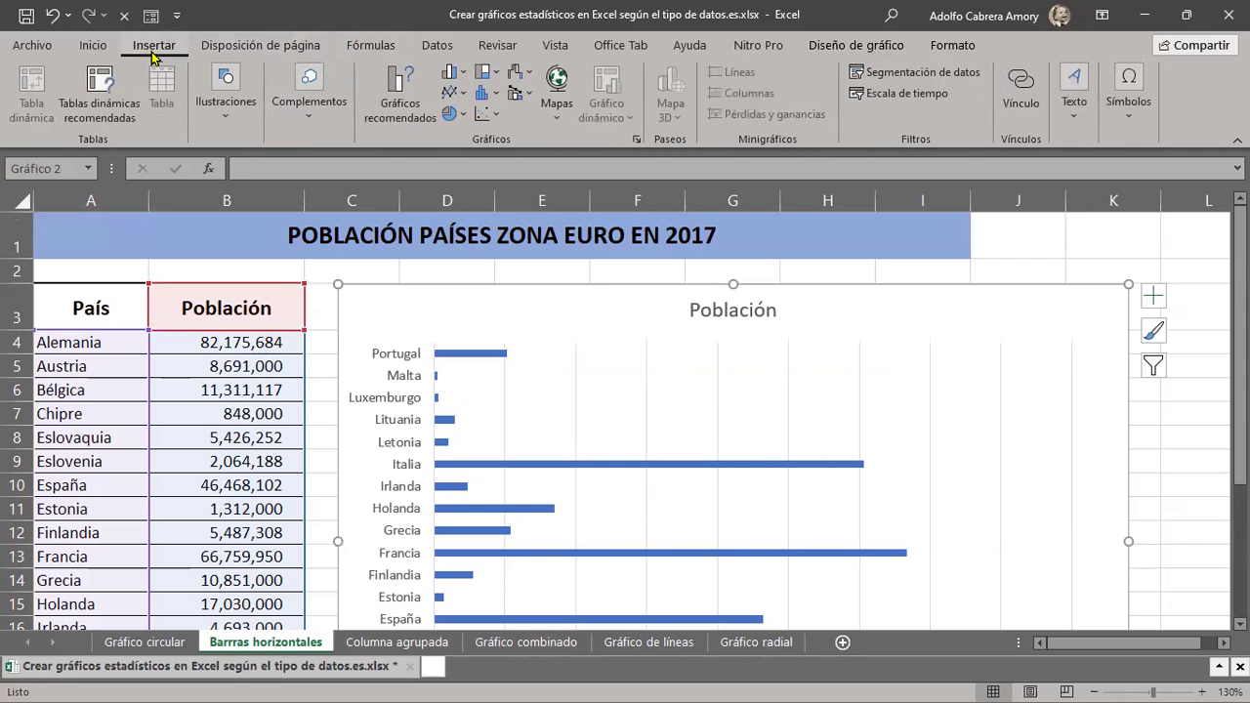
left_click(465, 78)
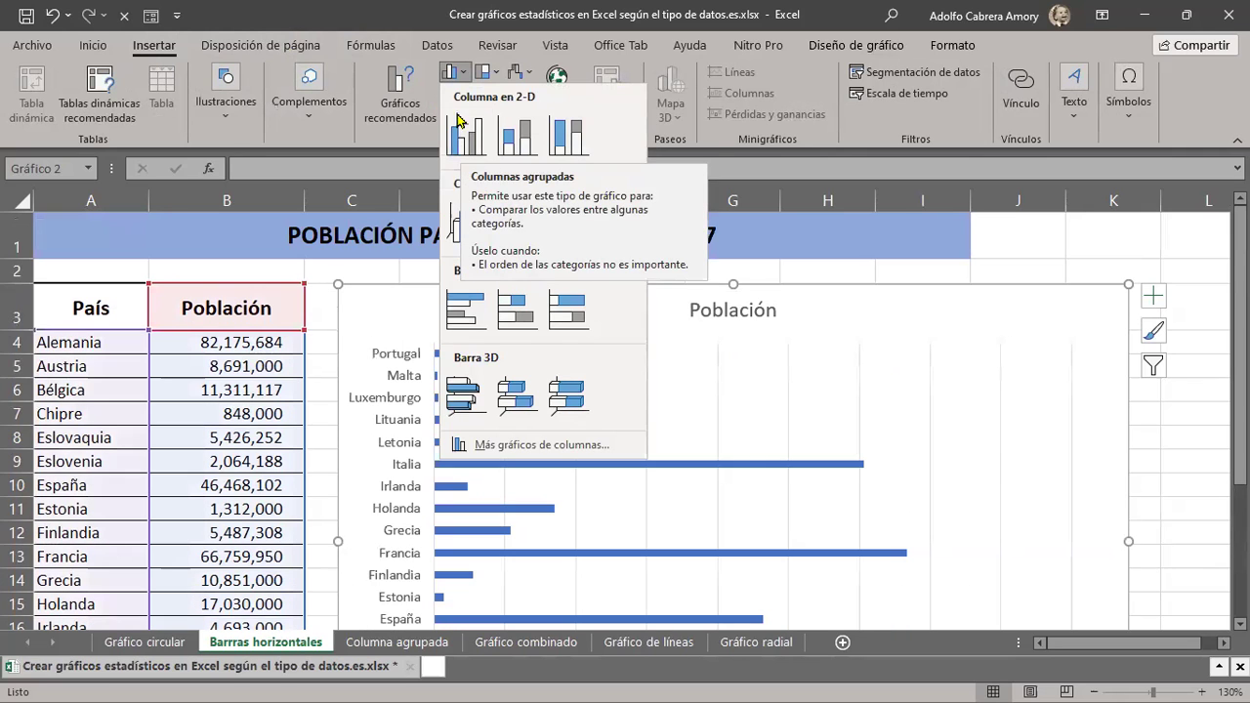
left_click(464, 137)
scroll(670, 357, "down", 3)
scroll(670, 358, "down", 1)
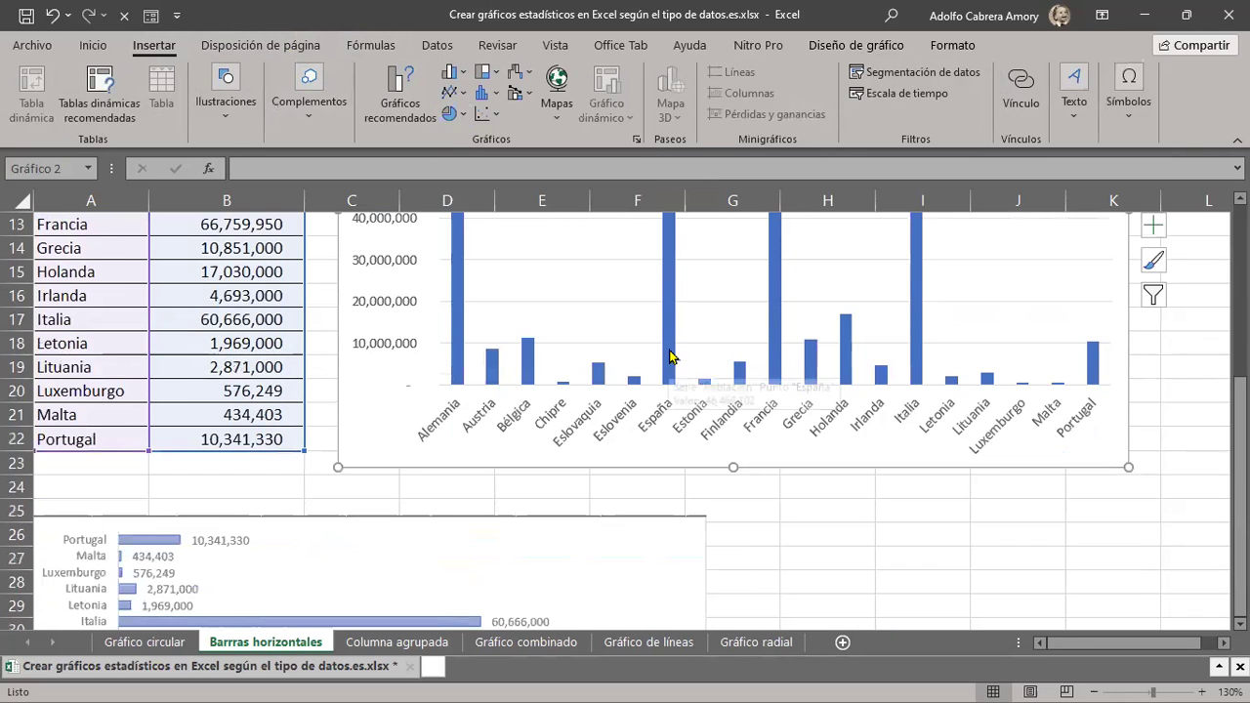
scroll(670, 358, "up", 4)
scroll(670, 358, "down", 2)
scroll(670, 358, "down", 2)
scroll(670, 357, "up", 3)
scroll(670, 358, "up", 2)
scroll(670, 357, "down", 3)
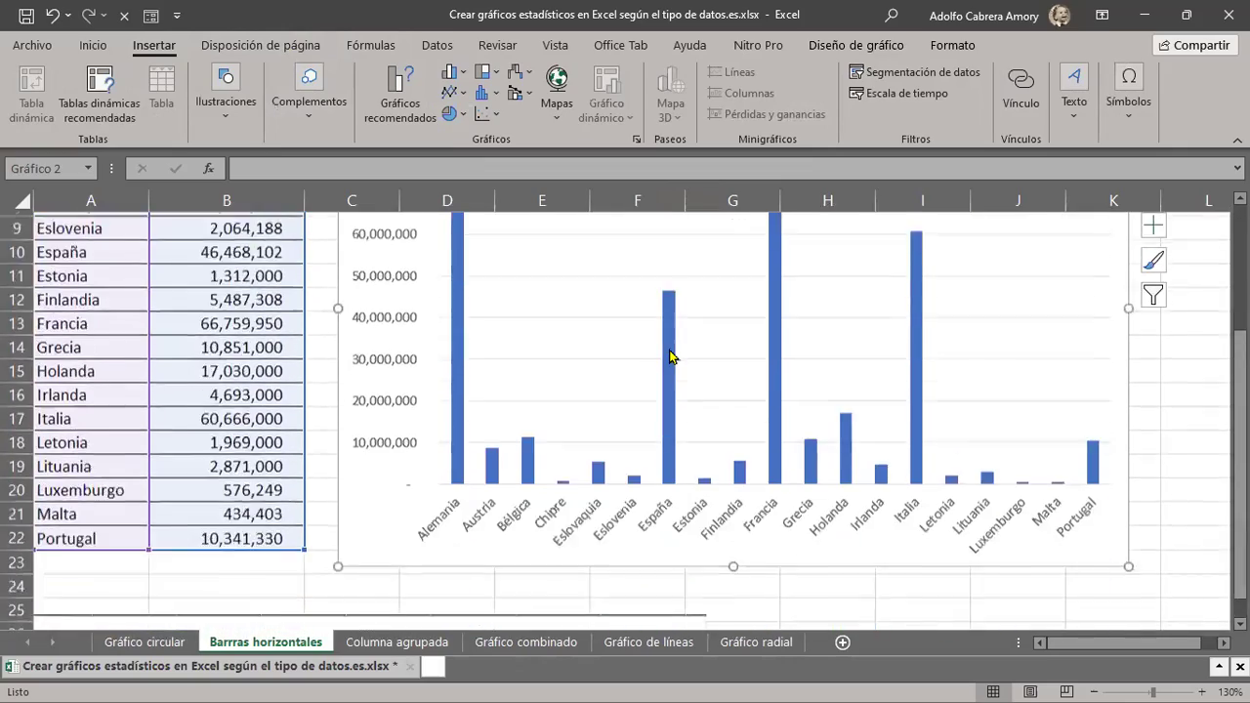
scroll(670, 357, "down", 2)
scroll(670, 358, "down", 1)
scroll(670, 358, "down", 3)
scroll(670, 358, "up", 3)
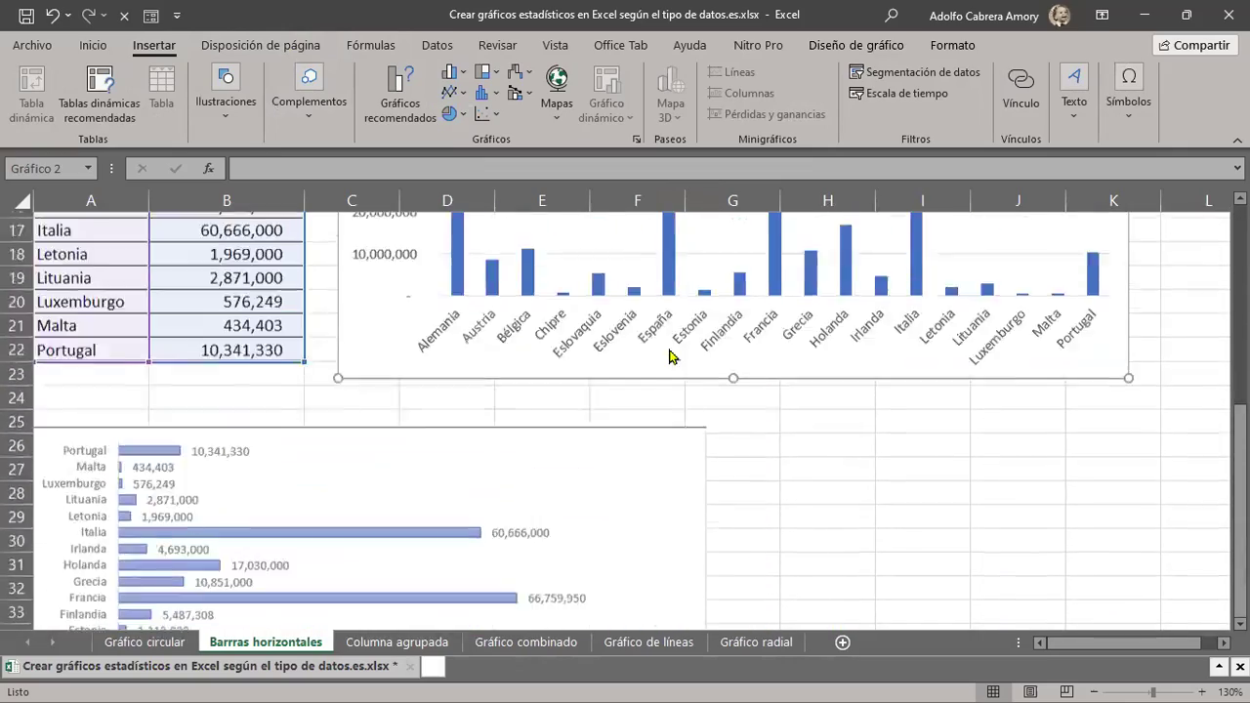
scroll(670, 357, "up", 1)
scroll(670, 357, "up", 2)
scroll(670, 357, "up", 2)
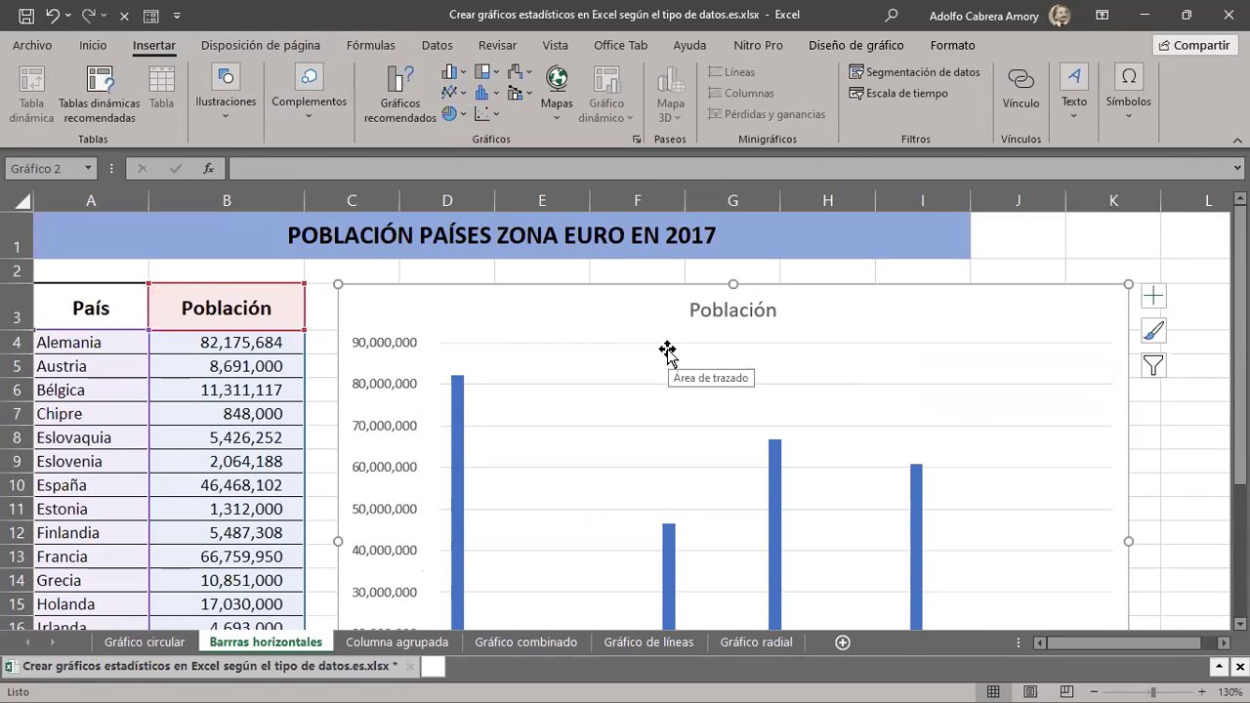
scroll(668, 355, "down", 2)
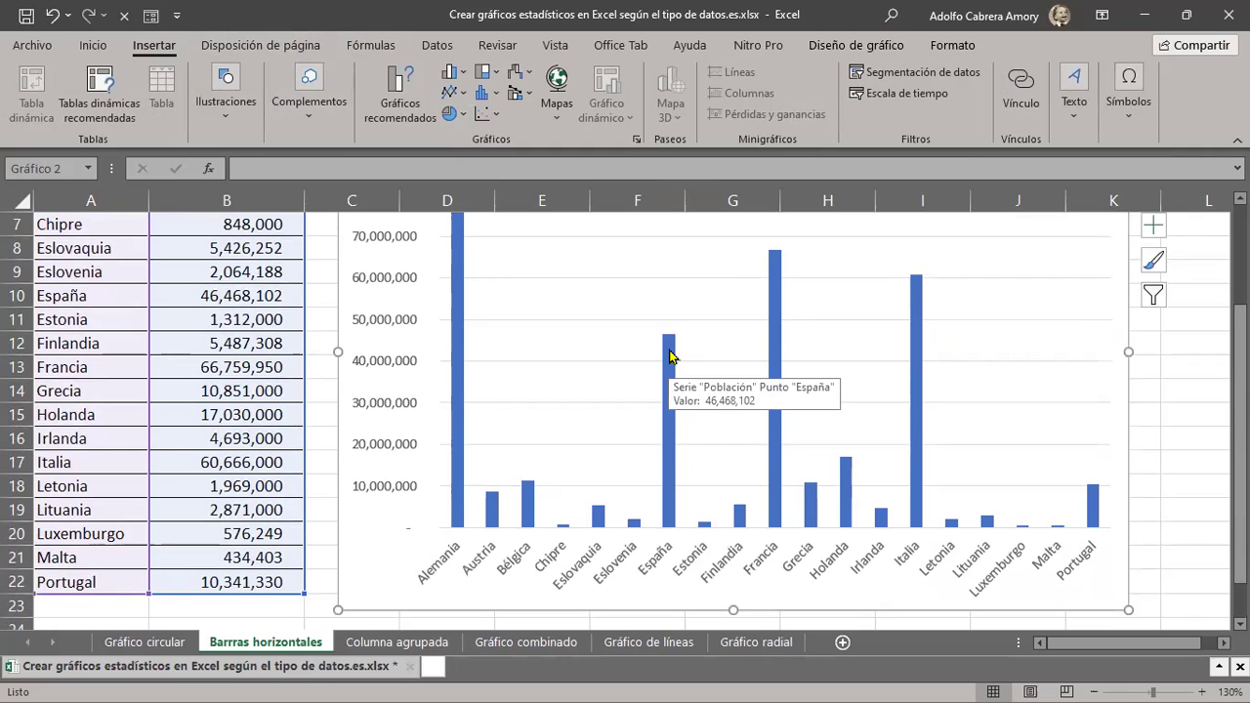
scroll(670, 358, "up", 2)
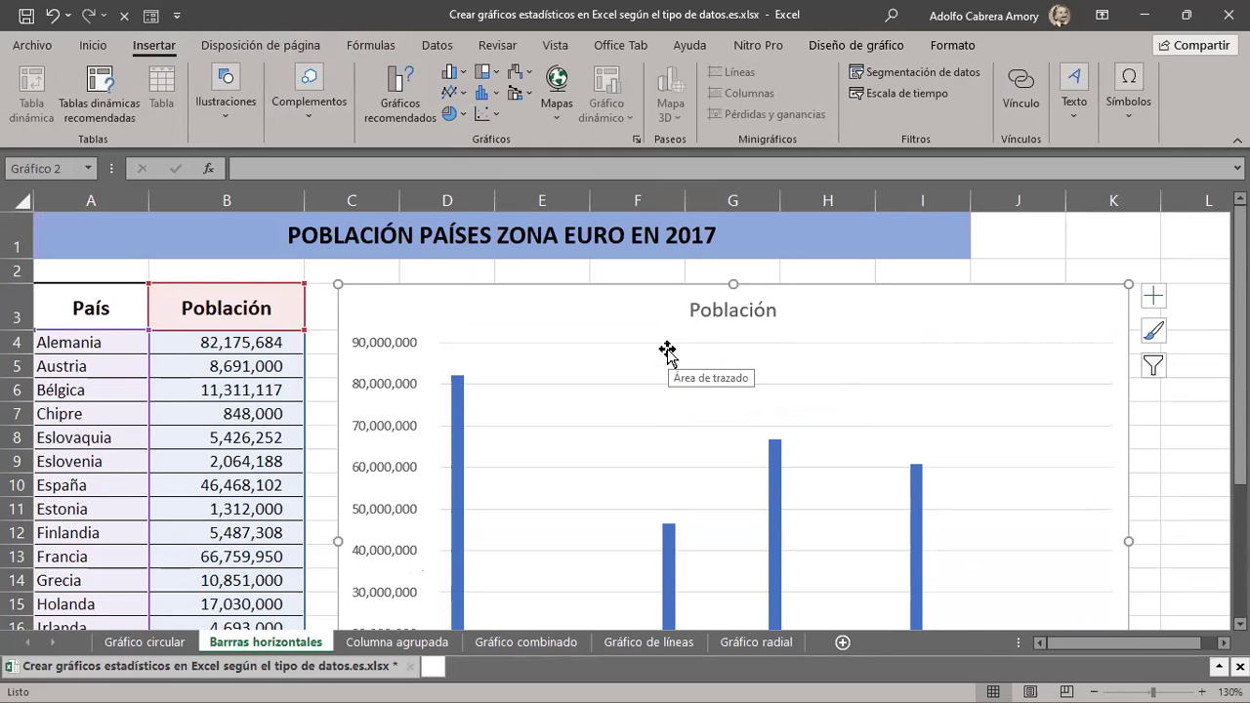
left_click(49, 17)
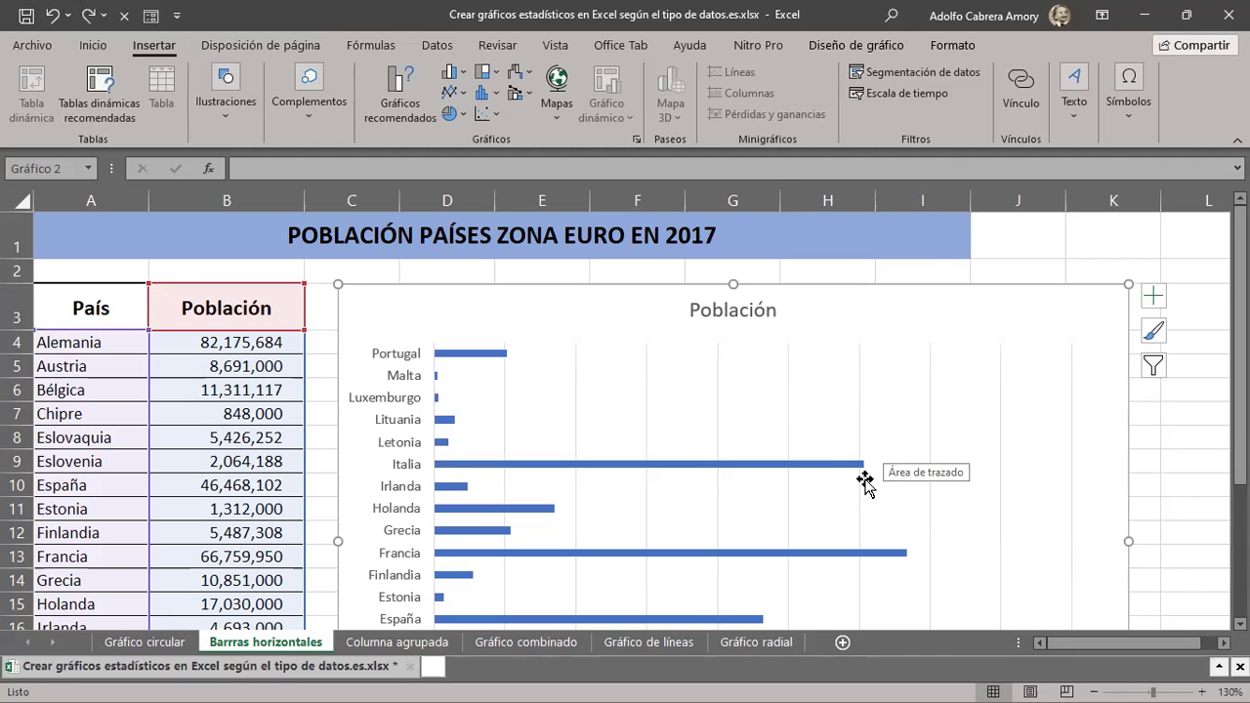
Apply quick layout Diseño 4 so each bar shows its population value at the end.
left_click(853, 52)
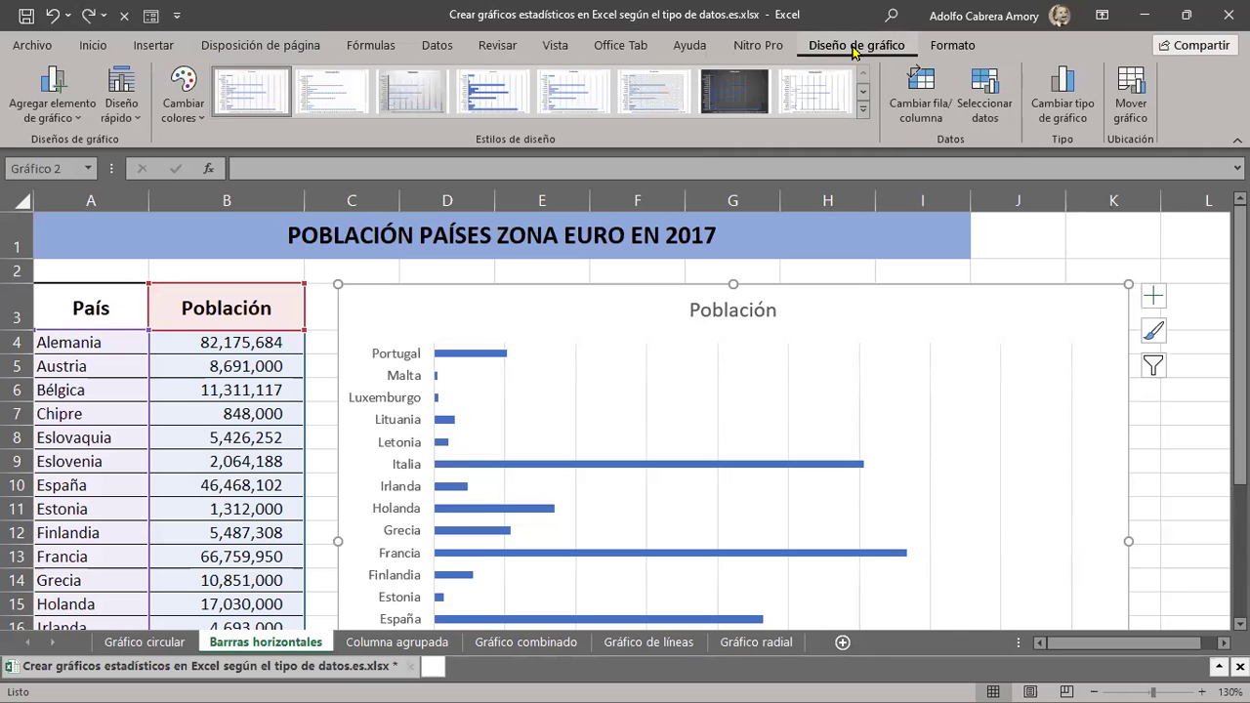
scroll(292, 571, "down", 4)
scroll(185, 576, "down", 1)
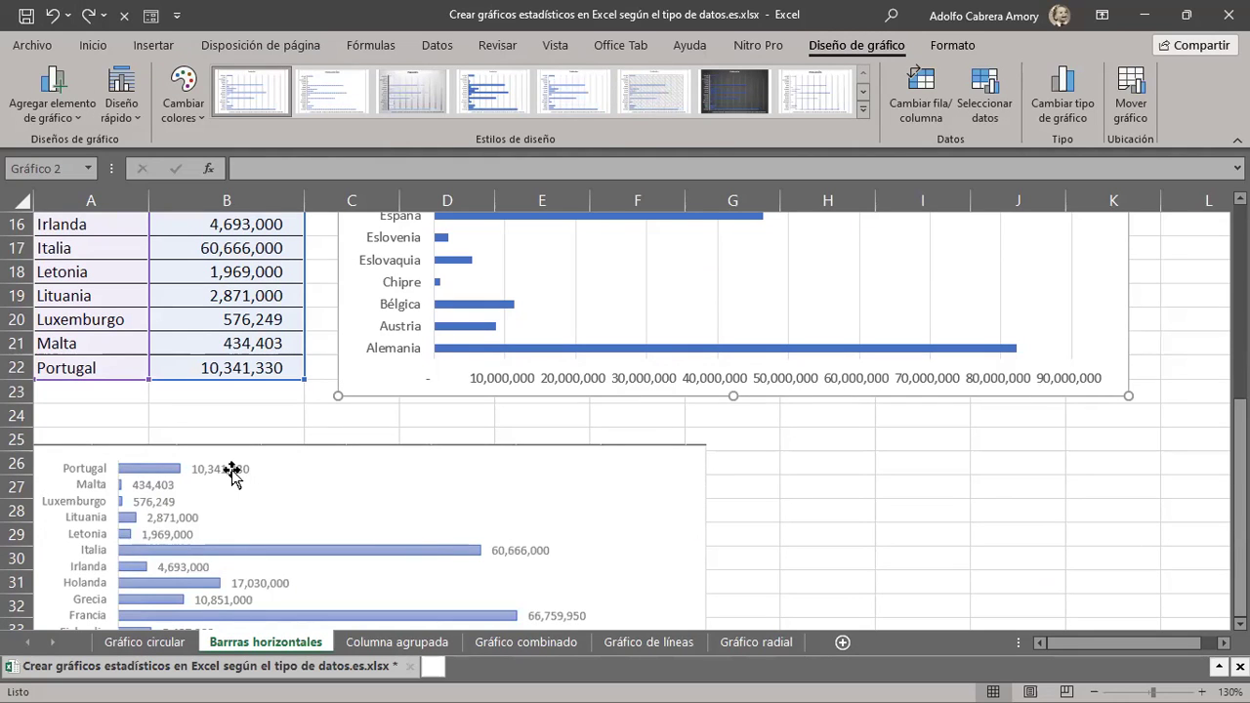
scroll(234, 469, "up", 1)
scroll(239, 467, "up", 4)
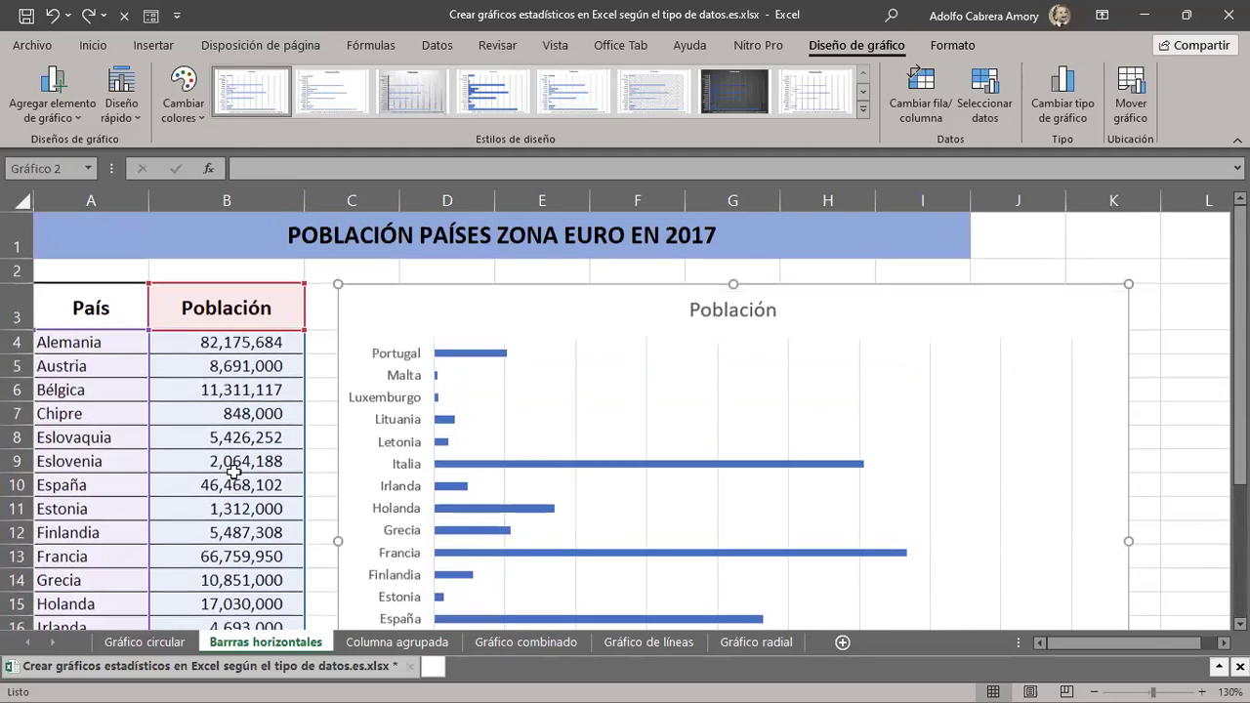
left_click(127, 115)
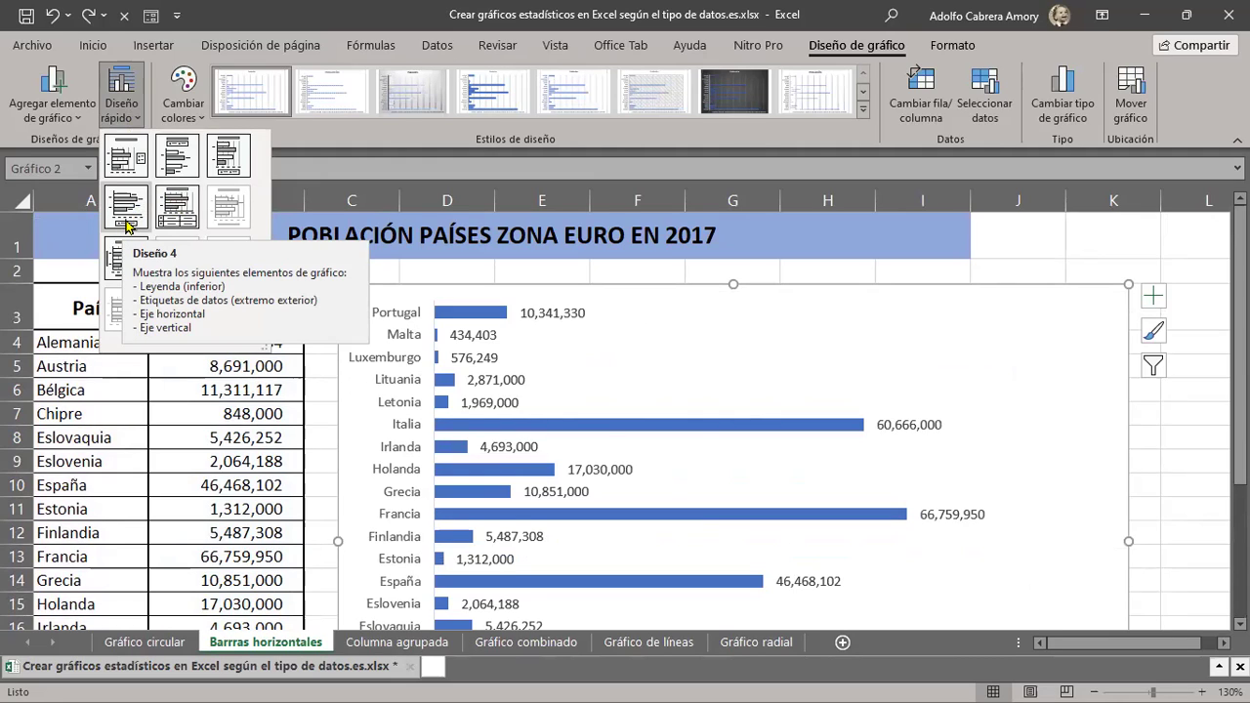
left_click(127, 227)
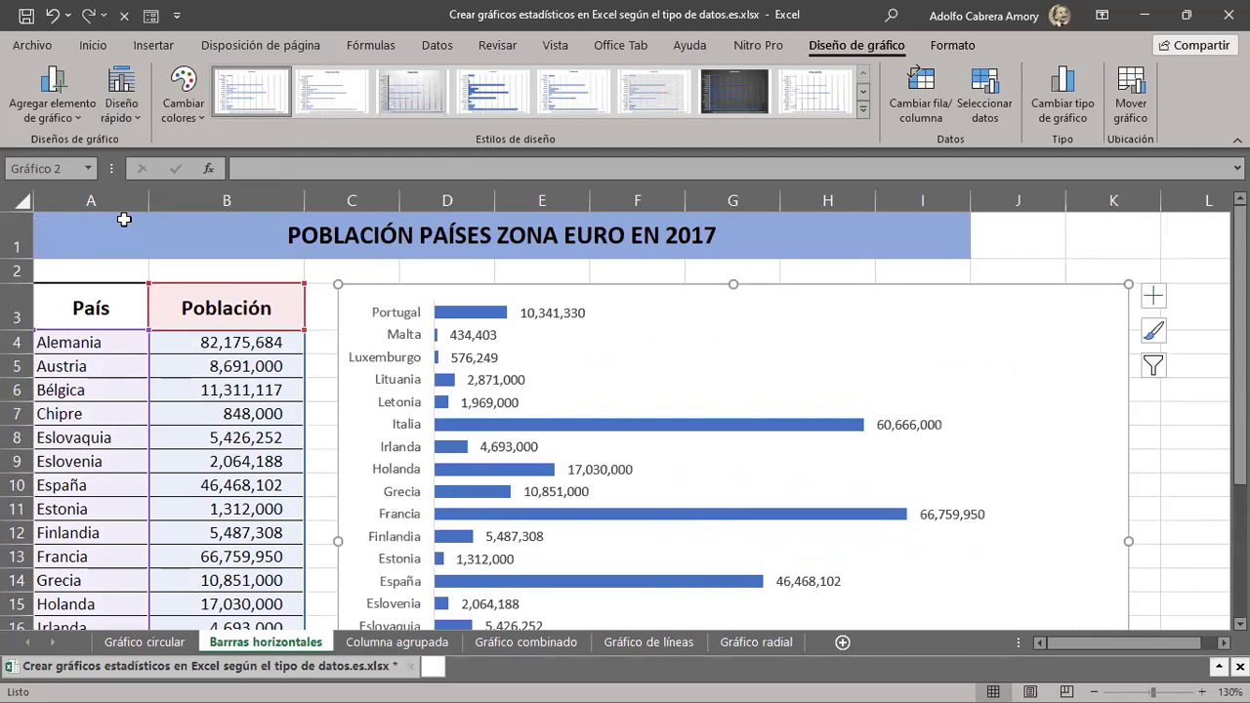
left_click(252, 107)
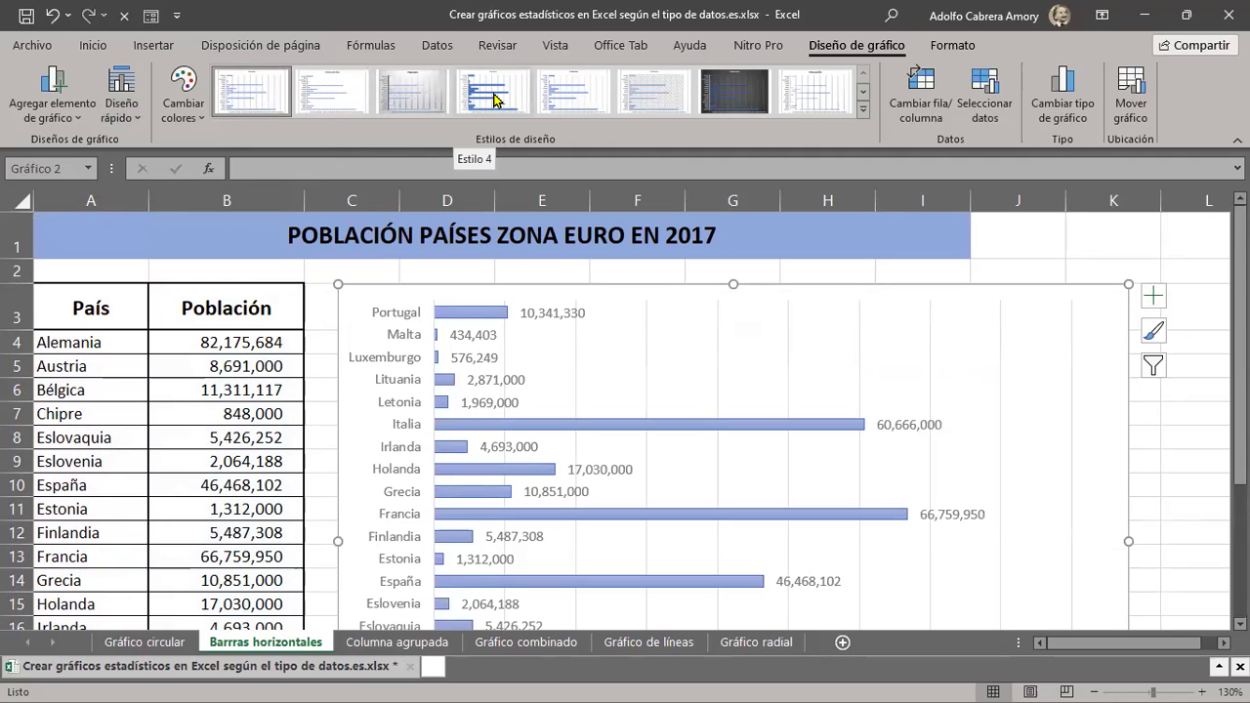
Apply chart style Estilo 4 to the population bar chart.
left_click(494, 100)
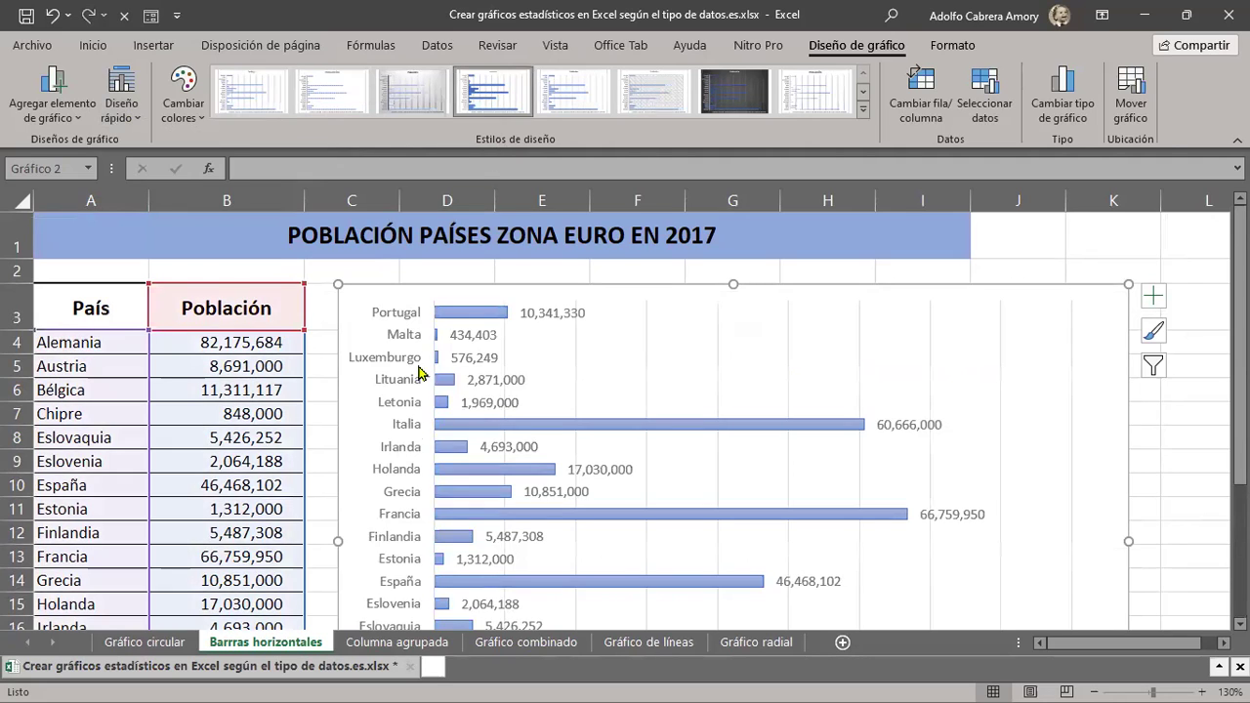
scroll(417, 458, "down", 4)
scroll(409, 452, "down", 1)
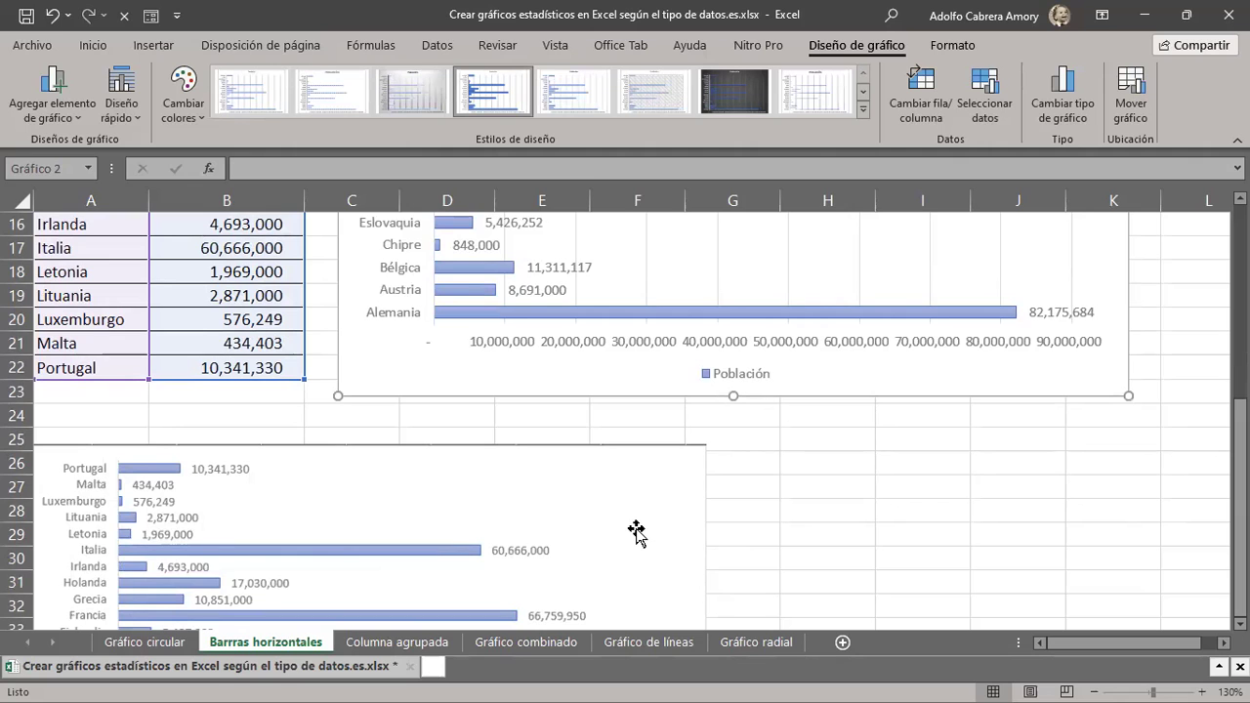
scroll(636, 530, "up", 2)
scroll(636, 531, "up", 1)
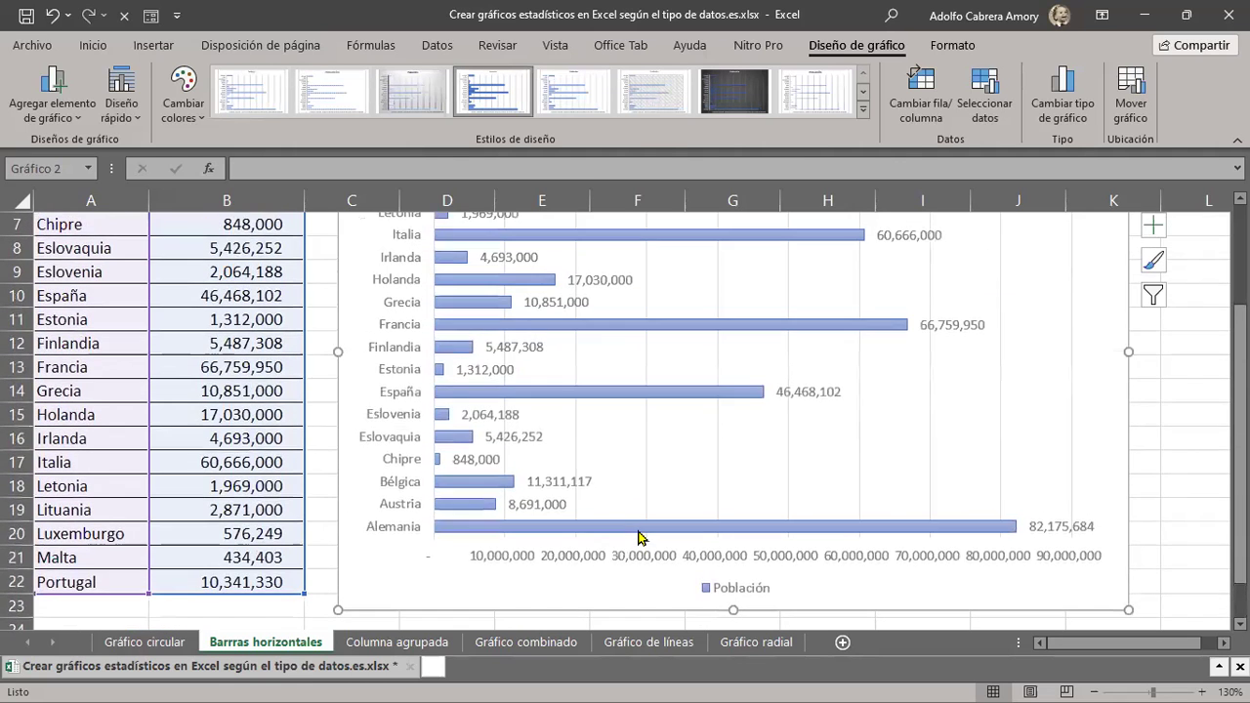
scroll(636, 530, "up", 1)
scroll(636, 530, "up", 1)
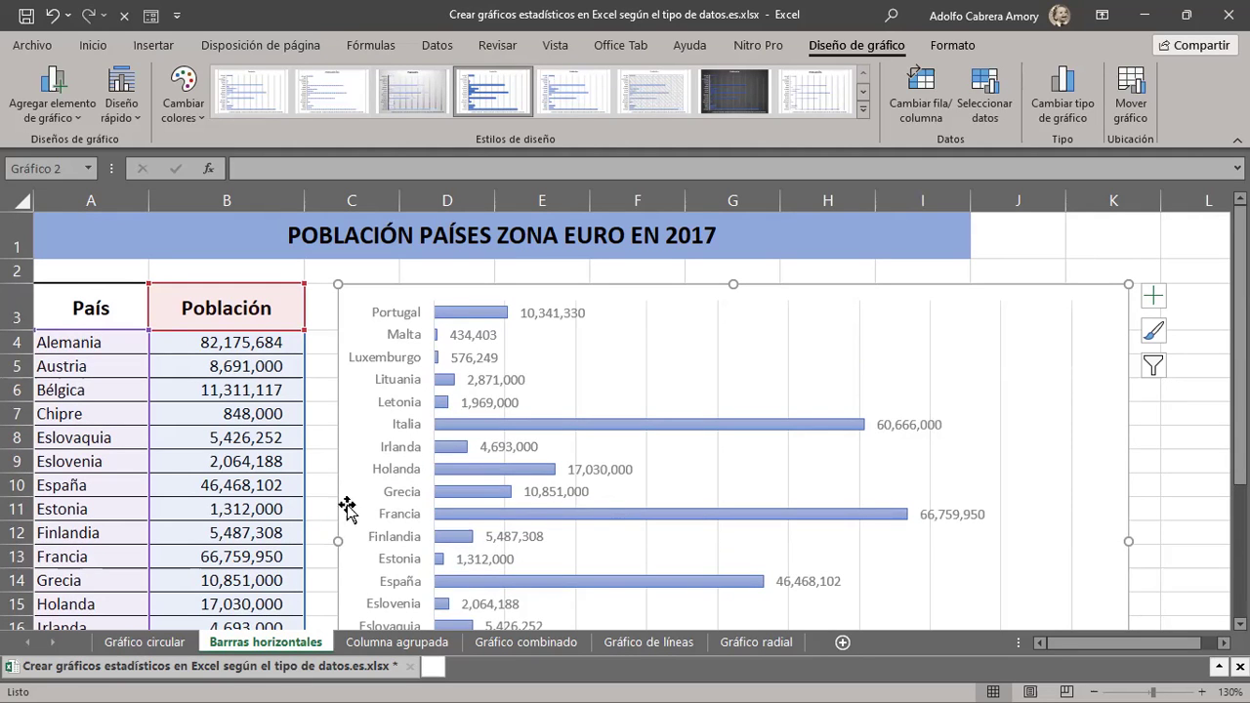
Open the Columna agrupada sheet and inspect the A1 title and the B4 and C4 values.
left_click(391, 643)
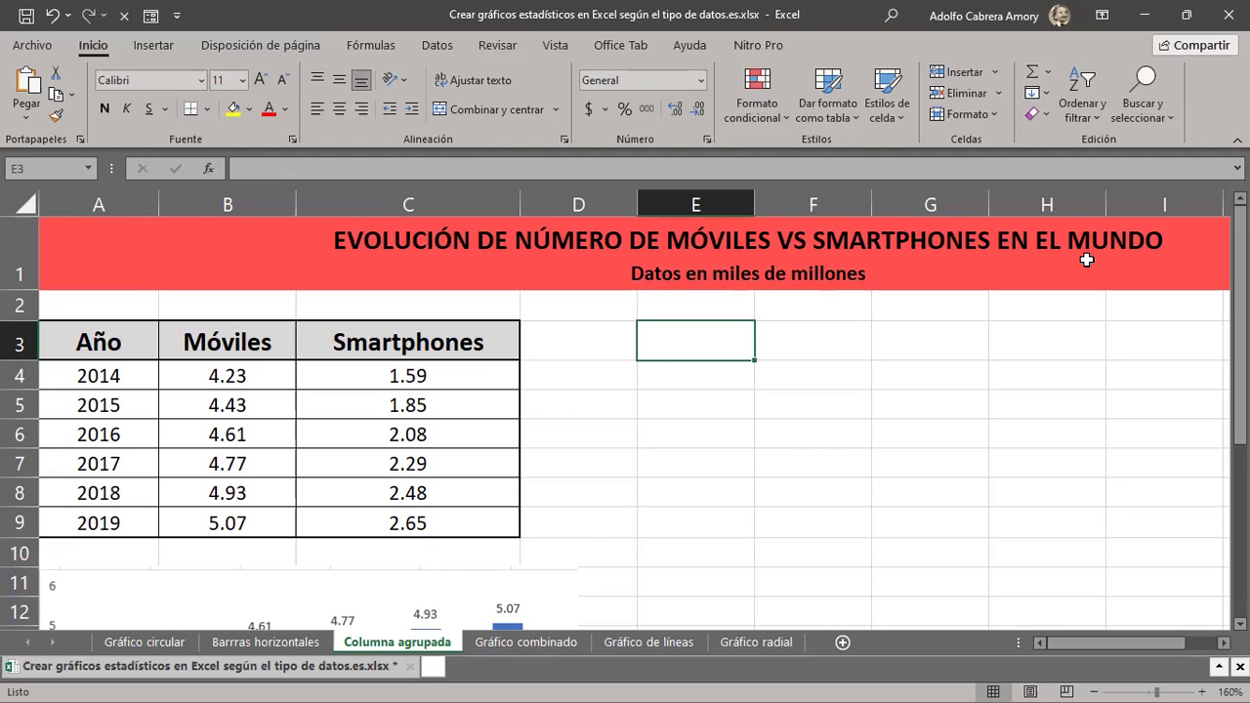
left_click(701, 279)
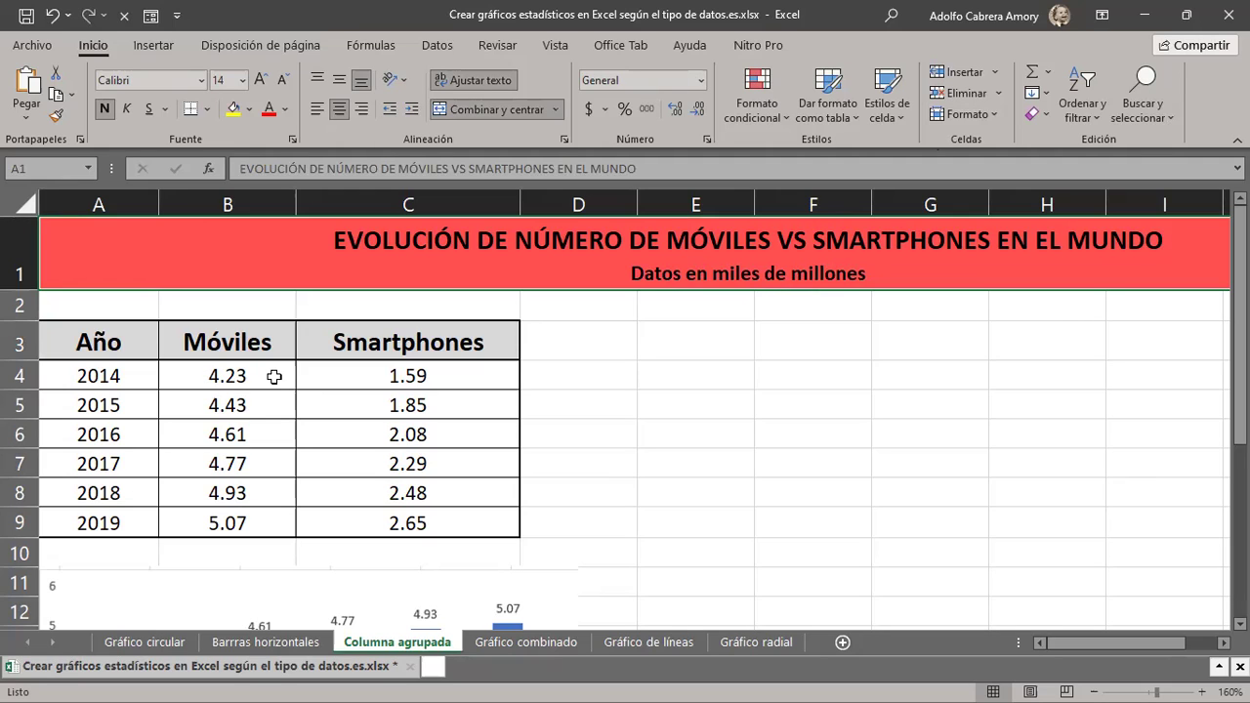
left_click(242, 376)
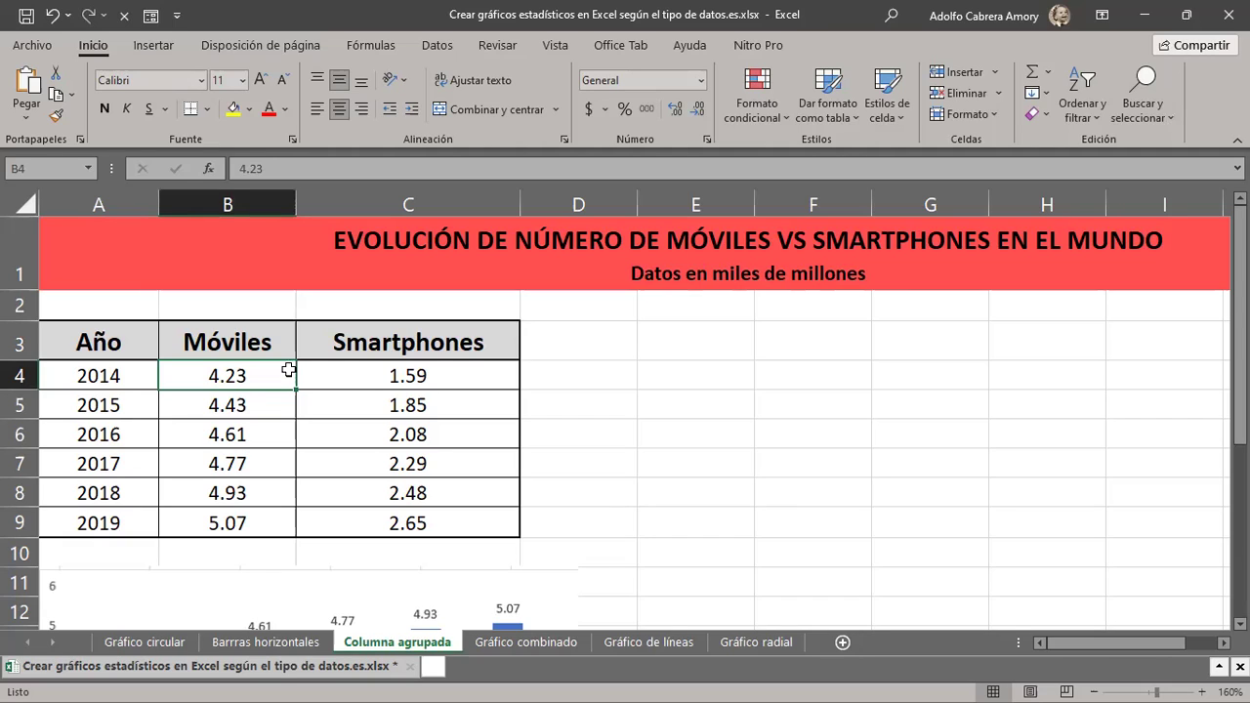
left_click(462, 367)
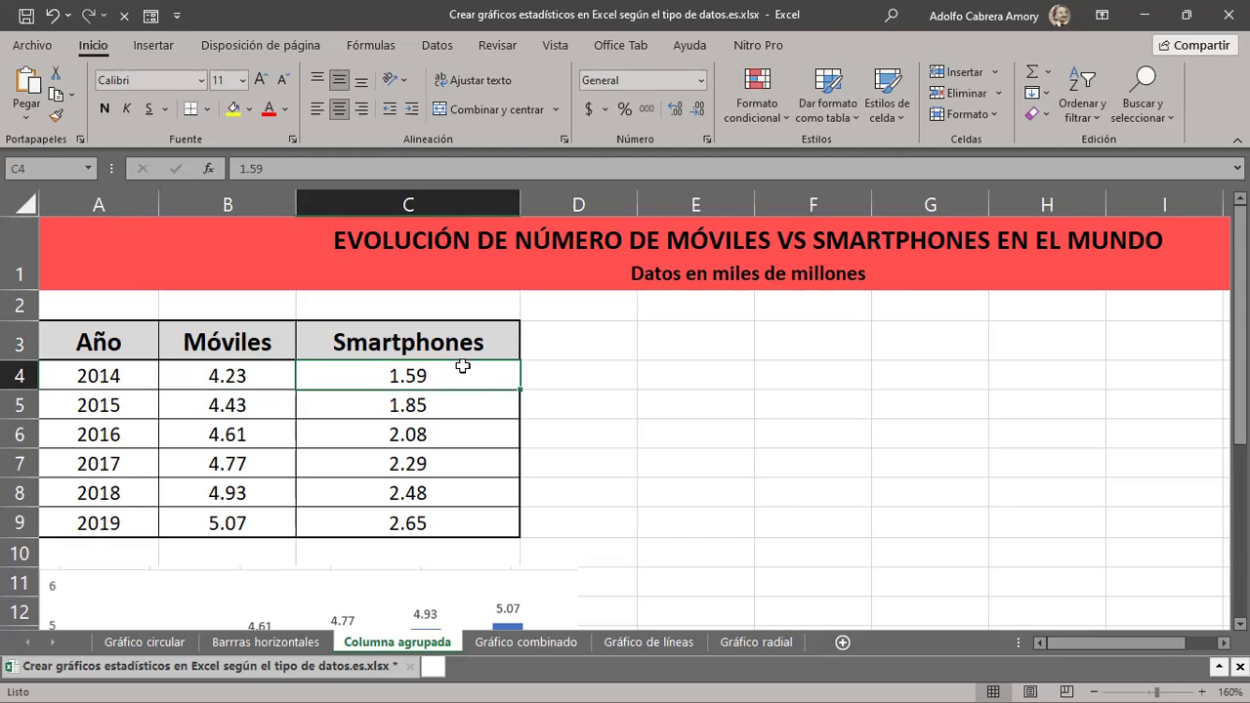
Select the full Año, Móviles and Smartphones table A3:C9, headers included.
mouse_move(247, 379)
left_mouse_down()
mouse_move(240, 539)
mouse_move(245, 522)
left_mouse_up()
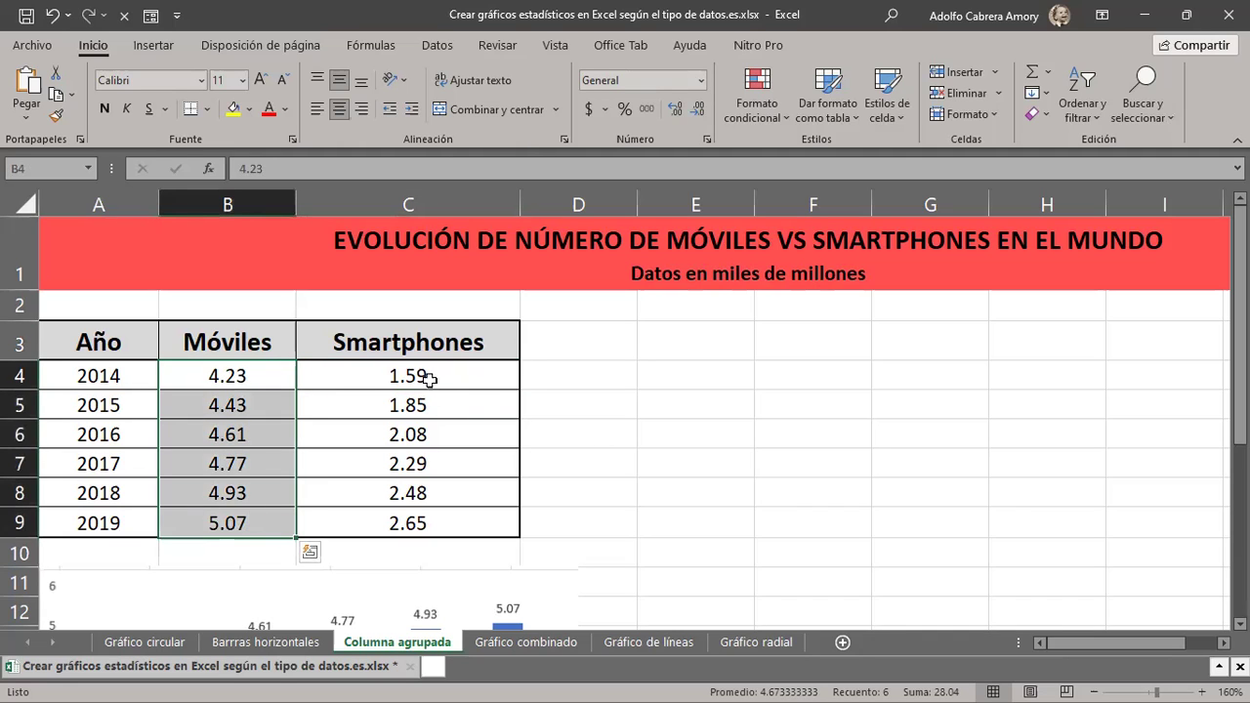
left_click_drag(433, 377, 440, 515)
left_click_drag(212, 377, 215, 519)
mouse_move(83, 332)
left_mouse_down()
mouse_move(363, 372)
mouse_move(512, 528)
left_mouse_up()
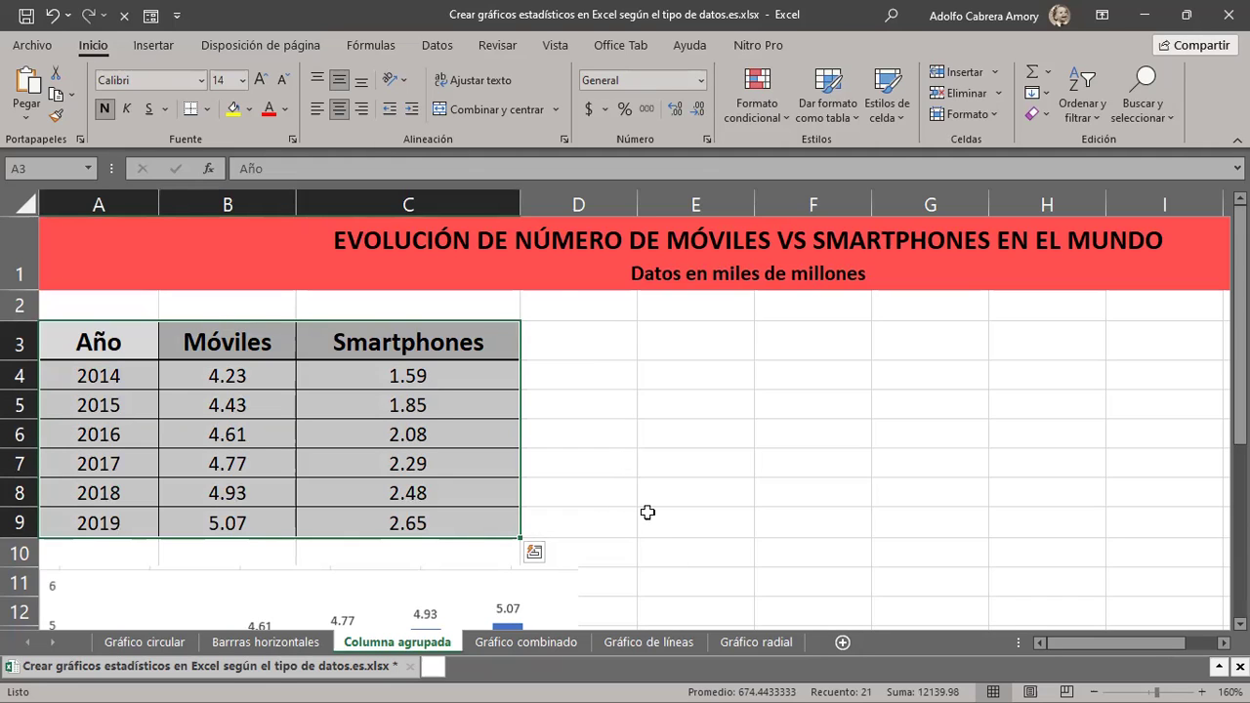
left_click(162, 49)
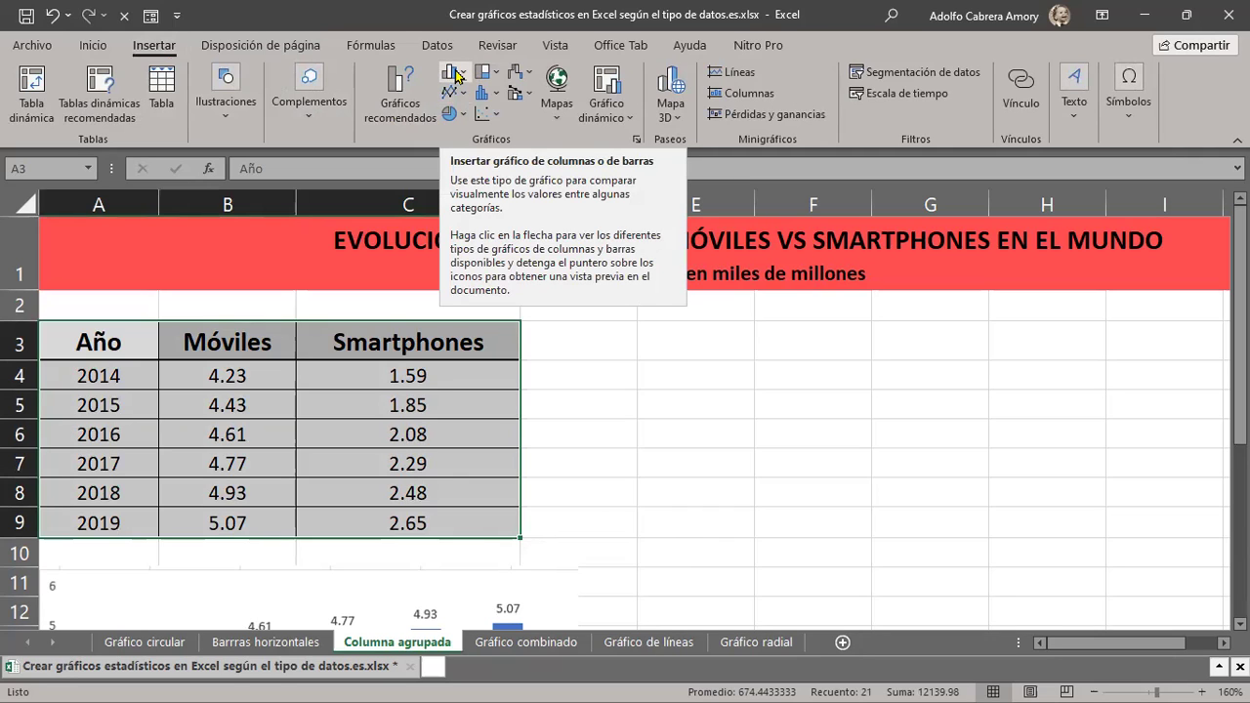
Insert a 3D clustered column chart of the table and place it to the table's right.
left_click(463, 77)
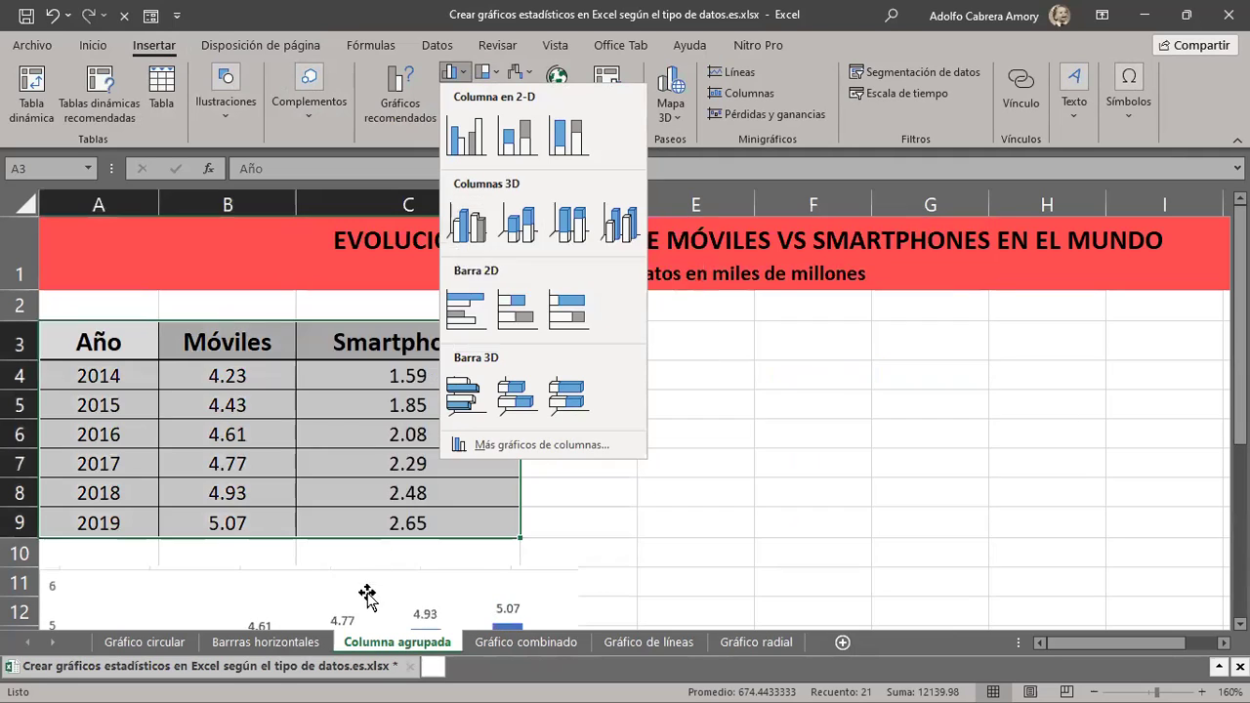
left_click(467, 220)
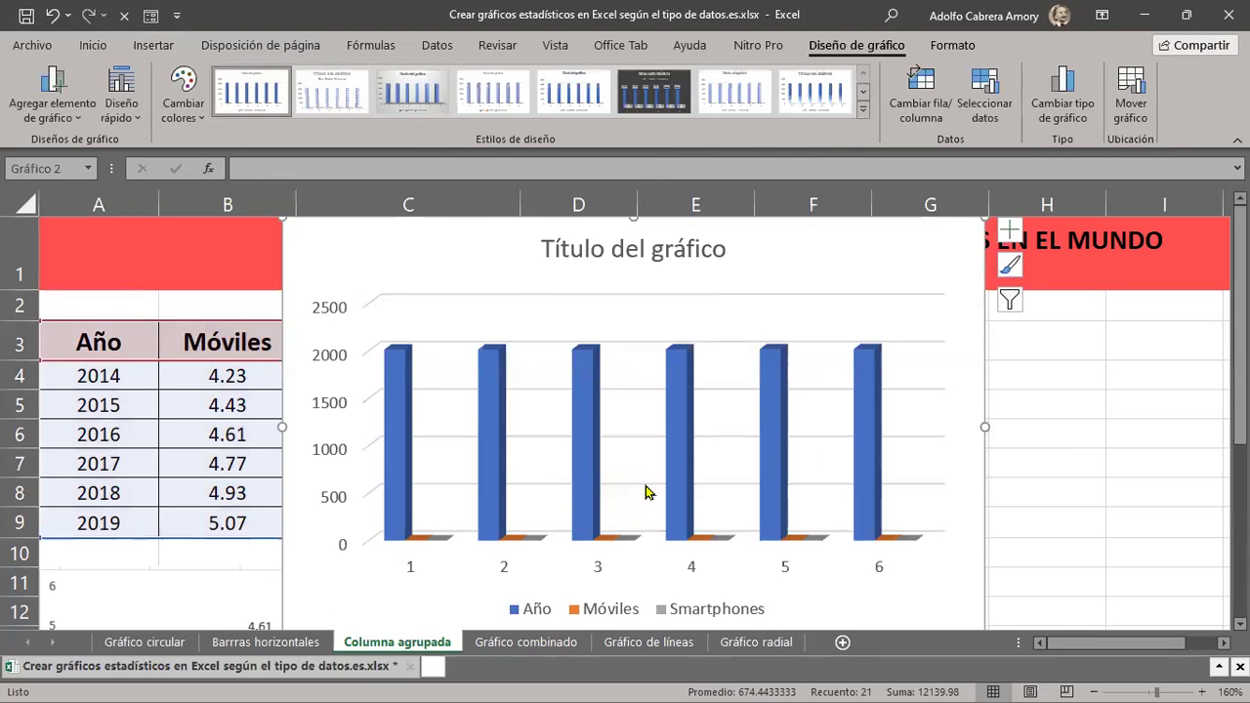
left_click_drag(488, 265, 726, 290)
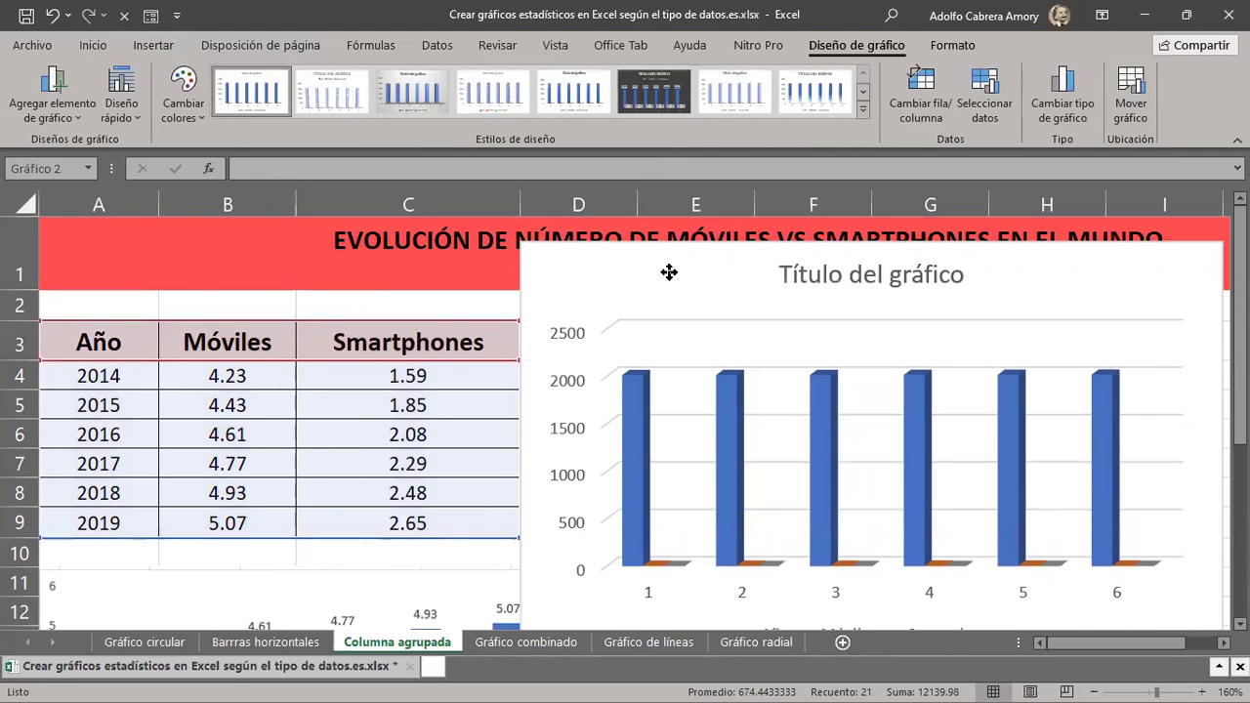
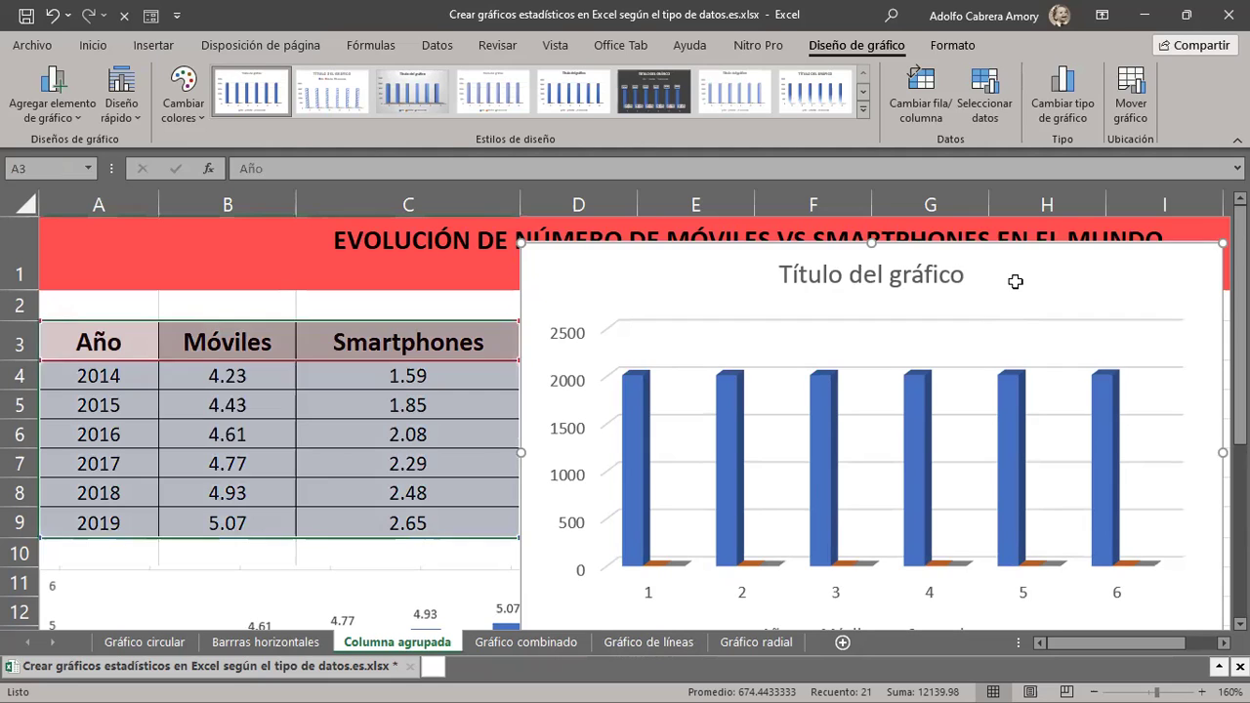
Delete the 3D chart, try a clustered column chart of B3:C9, then delete it too.
key("Delete")
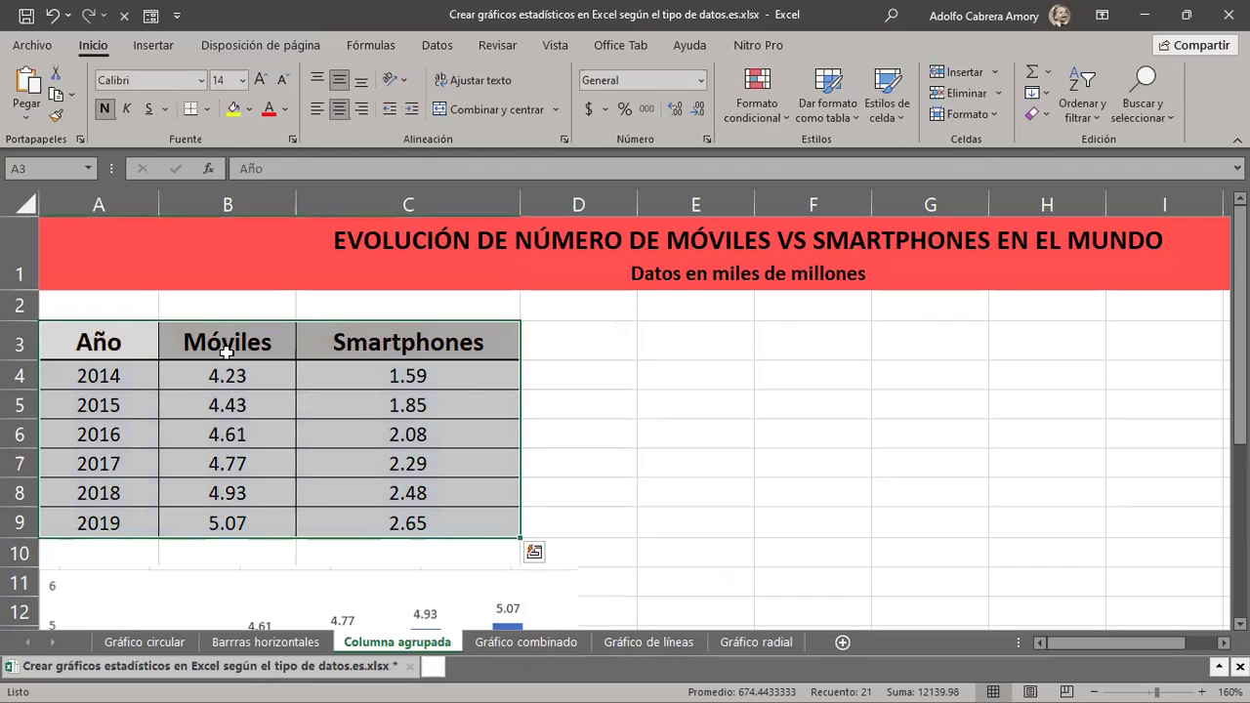
left_click_drag(209, 340, 417, 523)
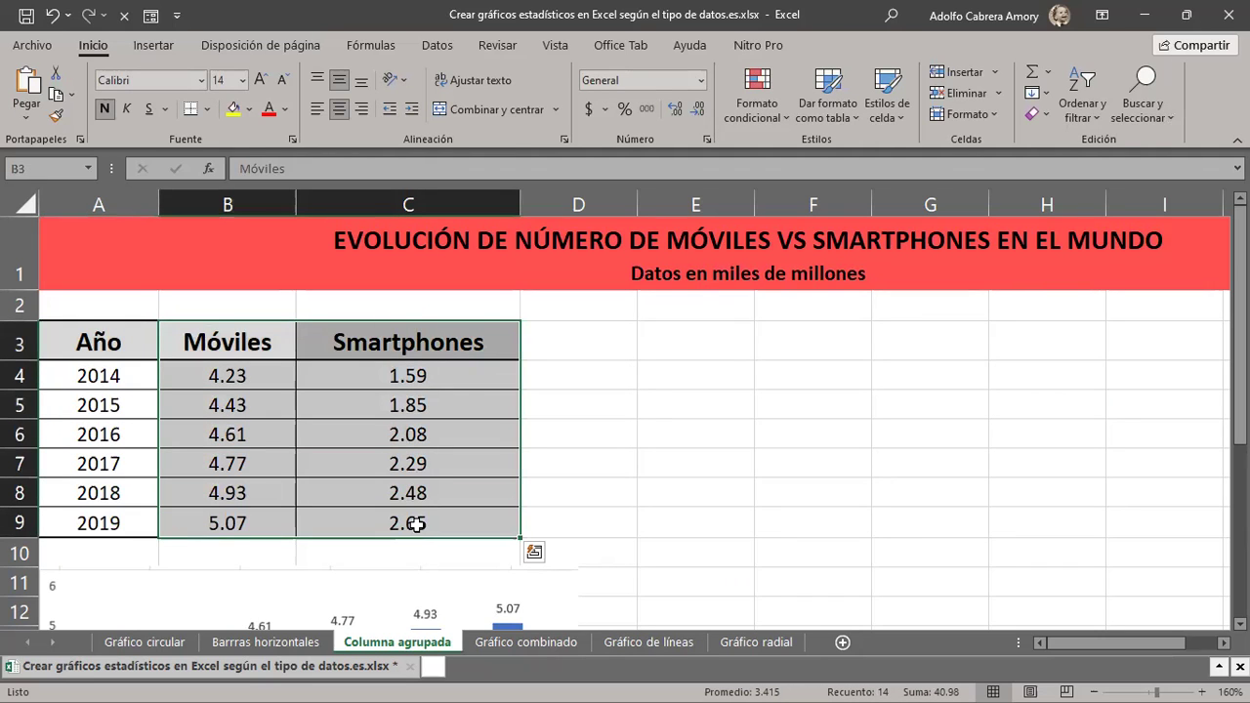
left_click(154, 45)
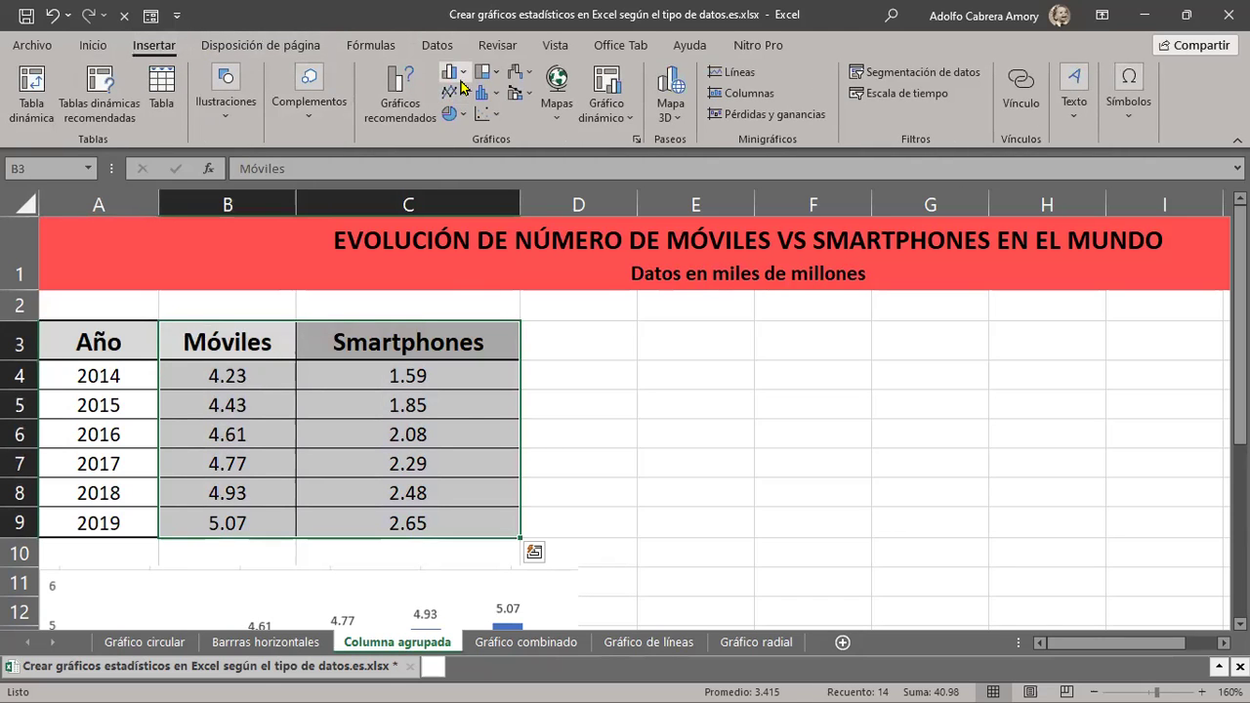
left_click(461, 77)
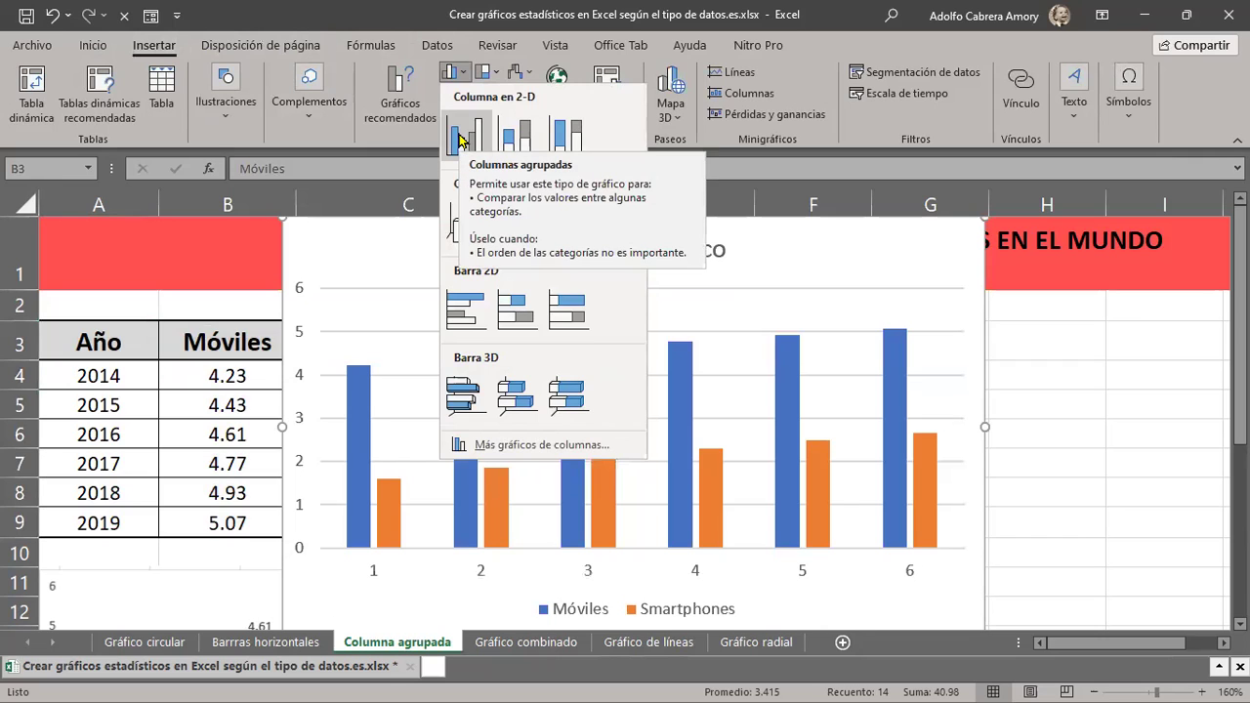
left_click(459, 138)
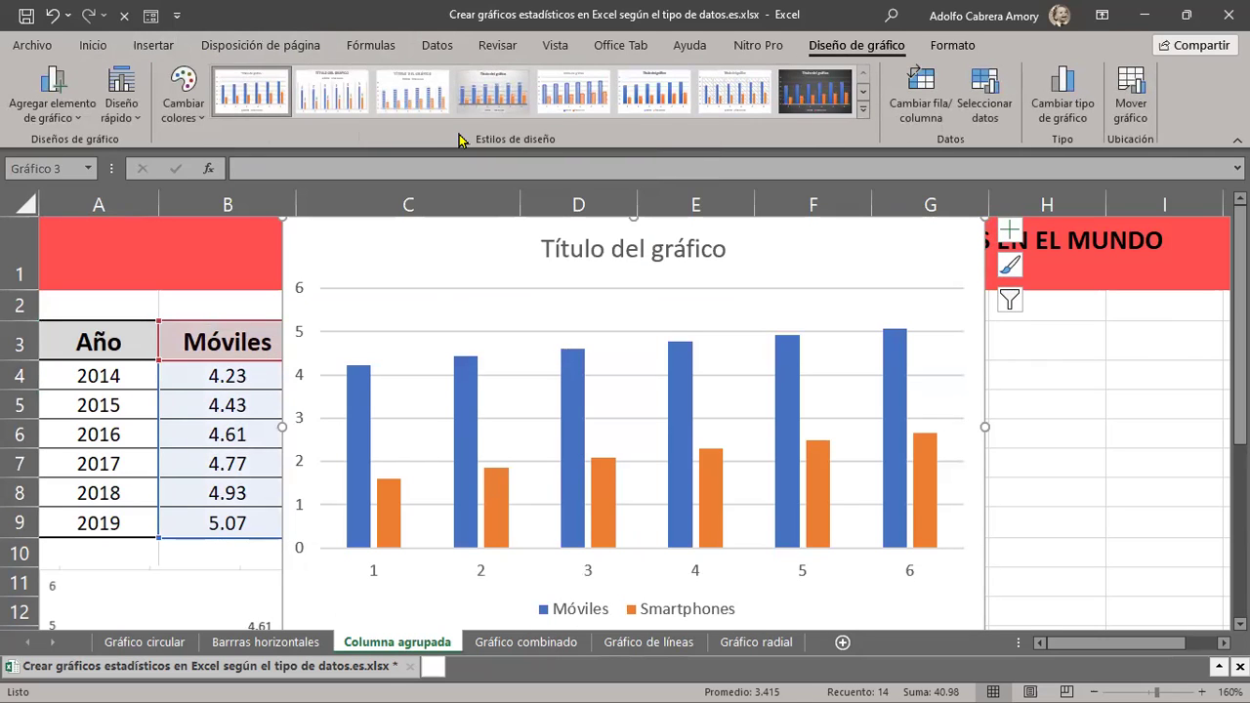
mouse_move(416, 245)
left_mouse_down()
mouse_move(613, 207)
mouse_move(657, 232)
left_mouse_up()
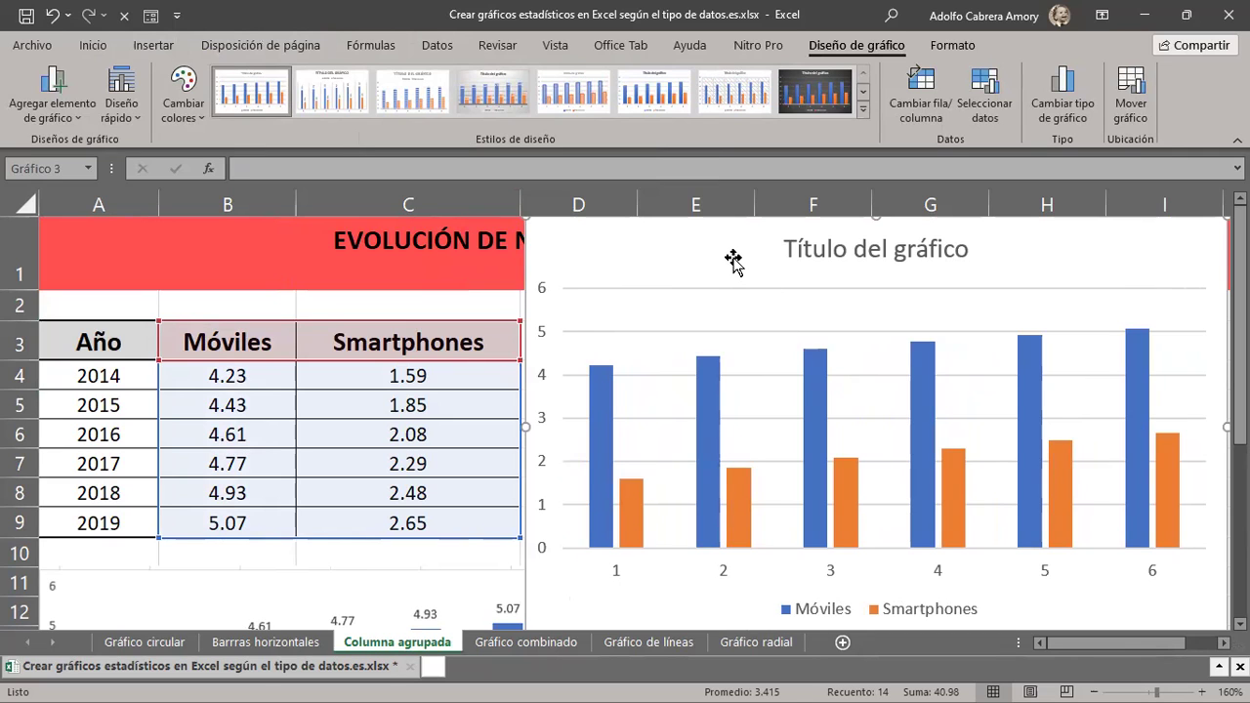
key("Delete")
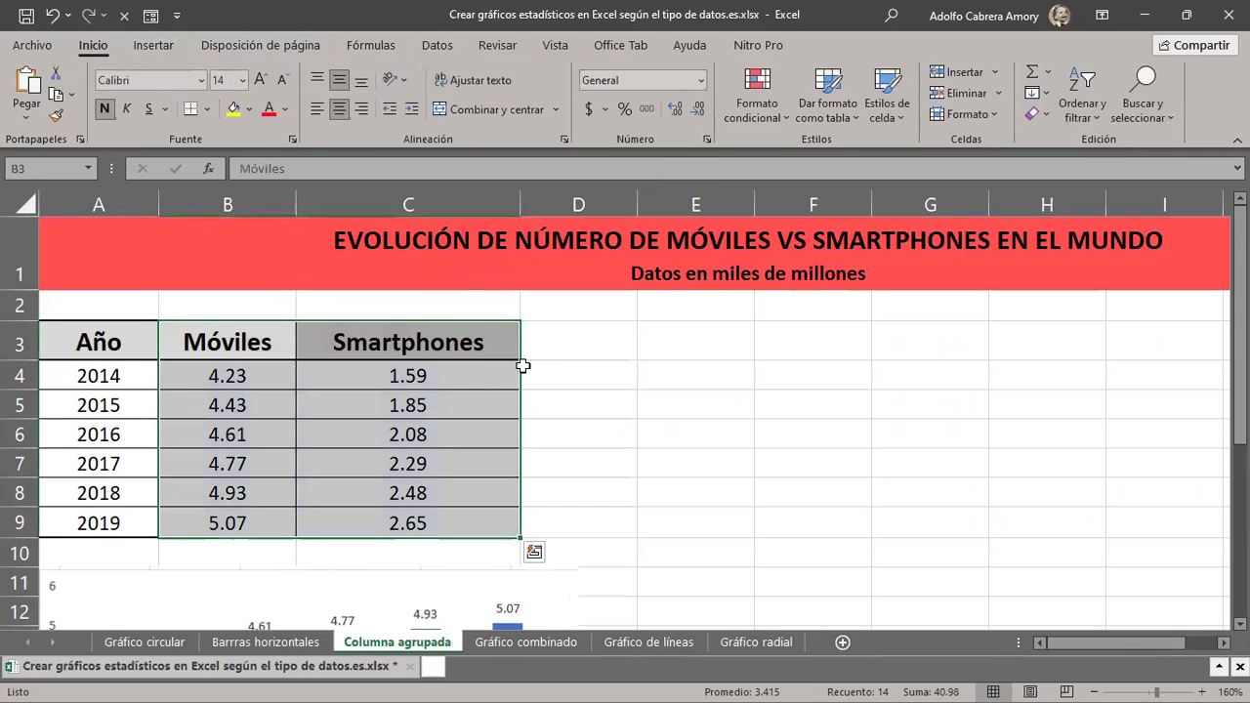
From empty cell E4, insert a blank clustered column chart, resized beside the table.
left_click(380, 426)
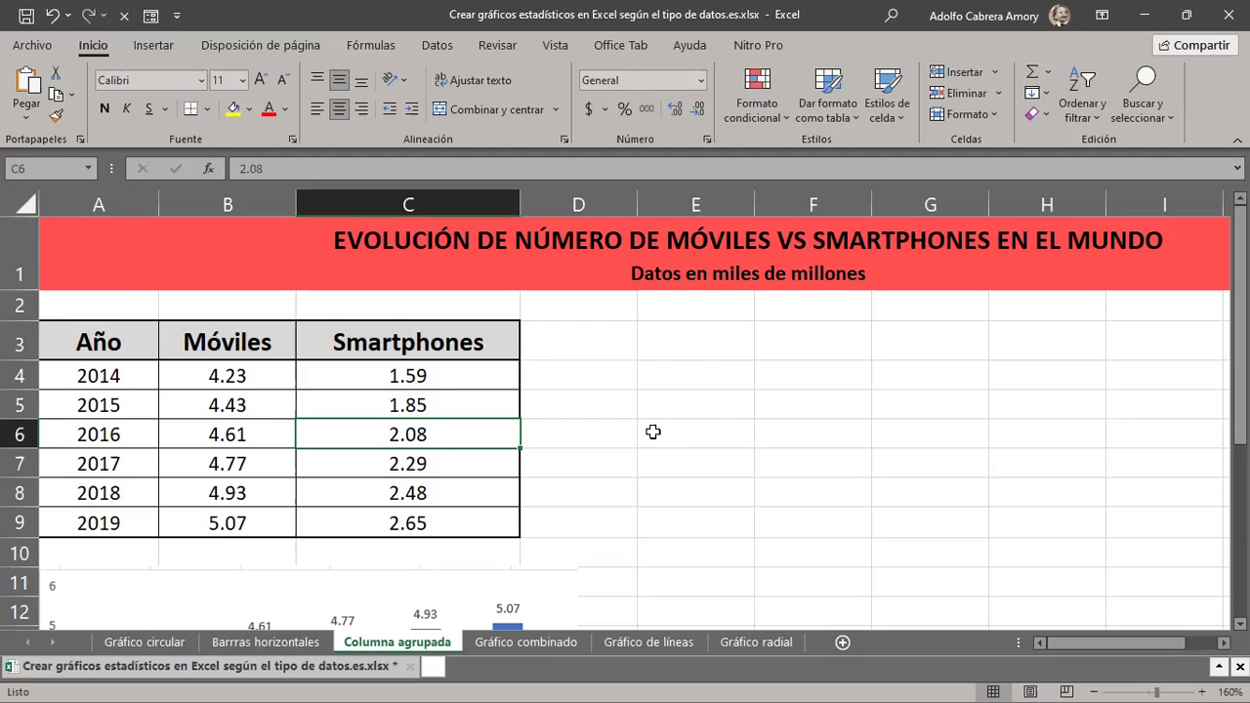
left_click(688, 384)
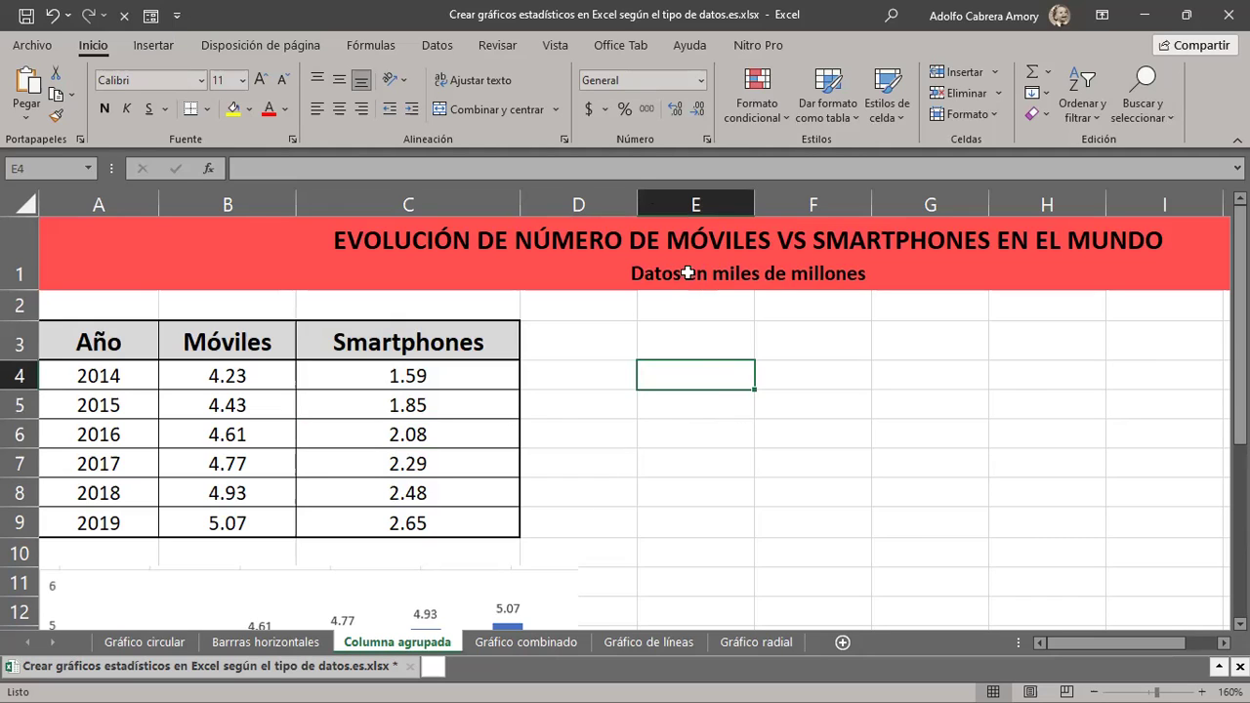
left_click(150, 47)
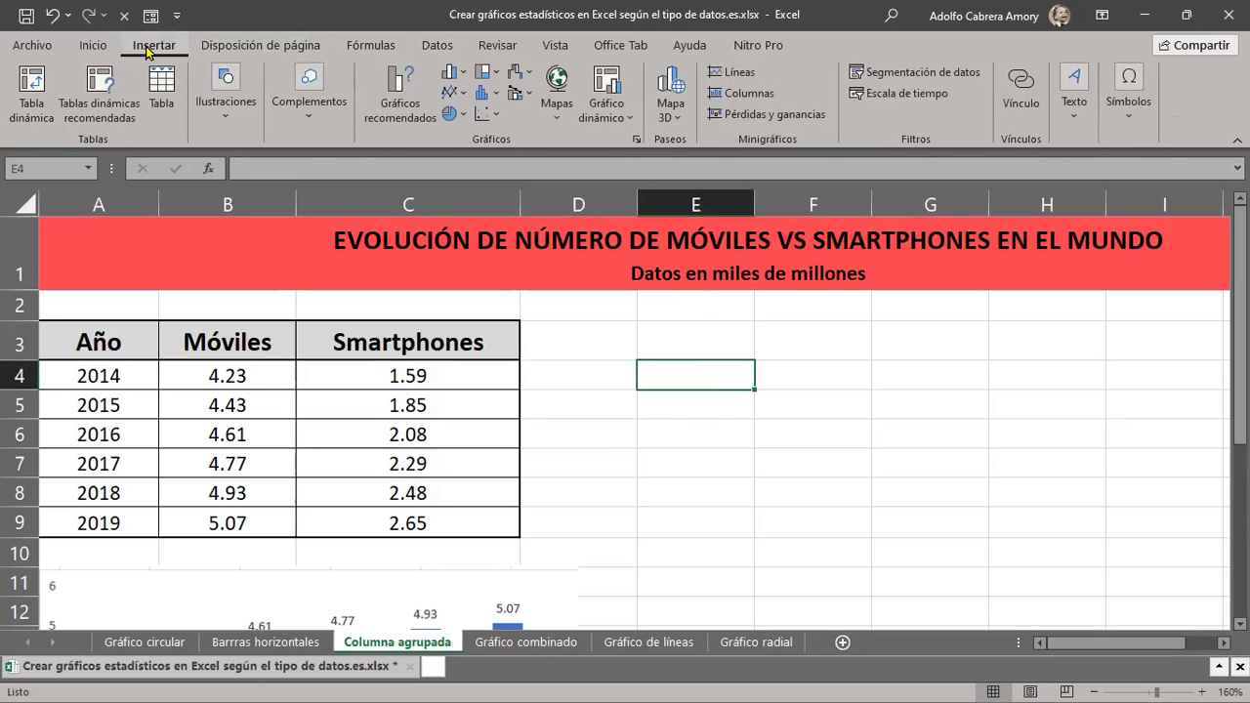
left_click(454, 73)
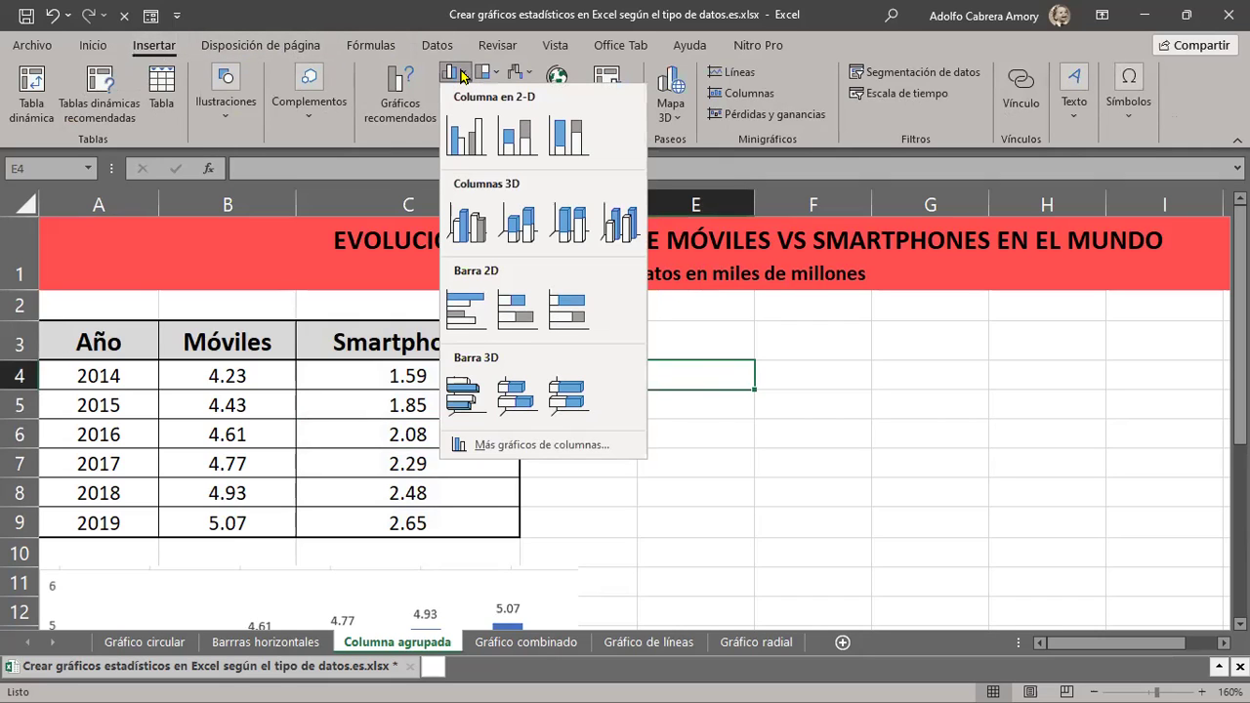
left_click(464, 137)
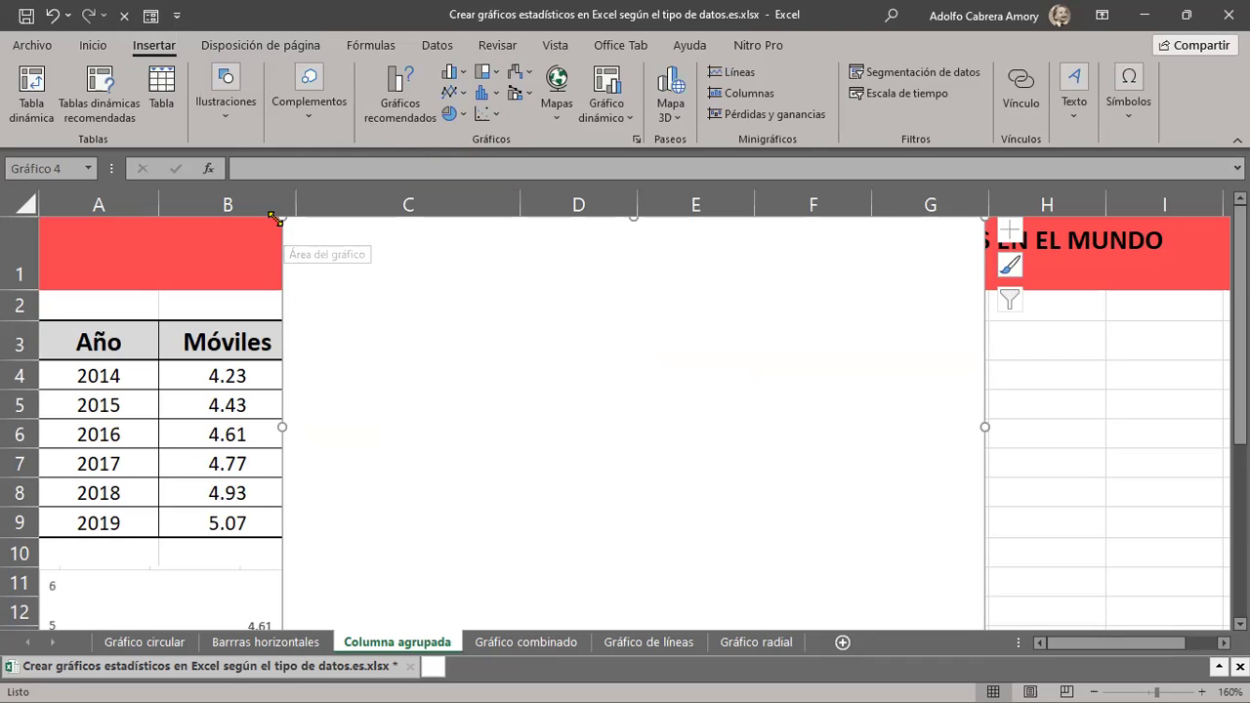
left_click_drag(280, 218, 479, 379)
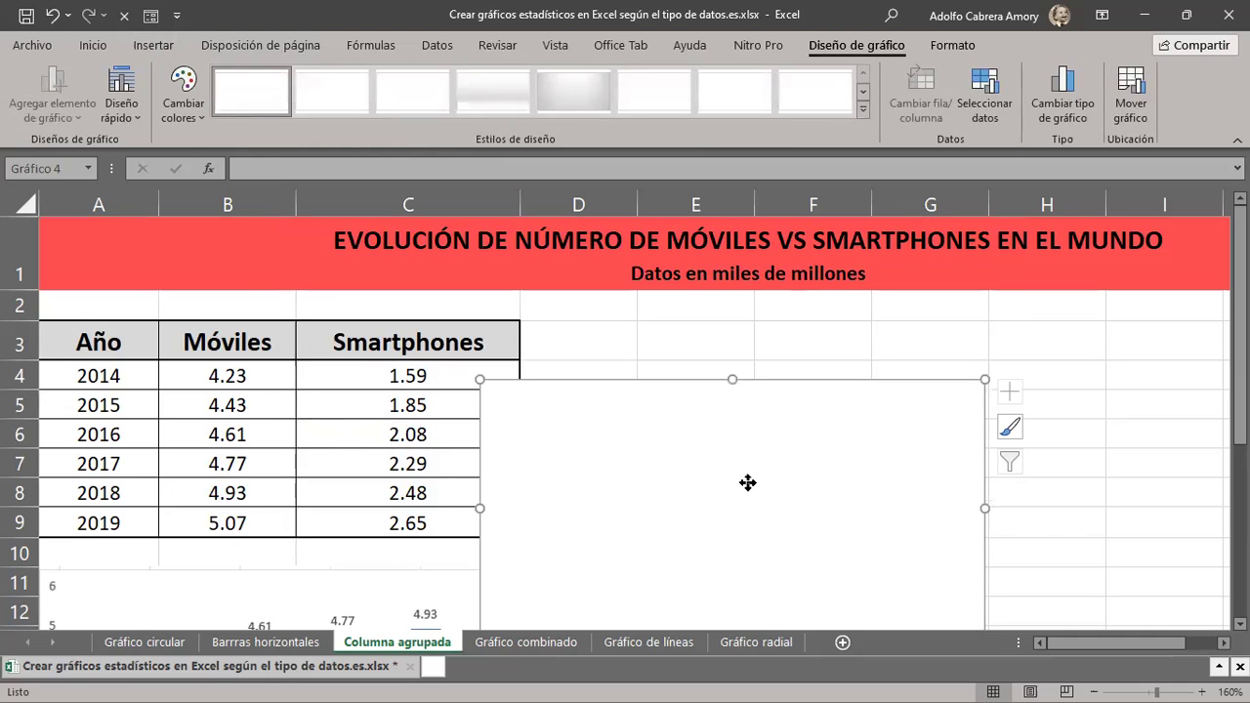
left_click_drag(747, 483, 814, 415)
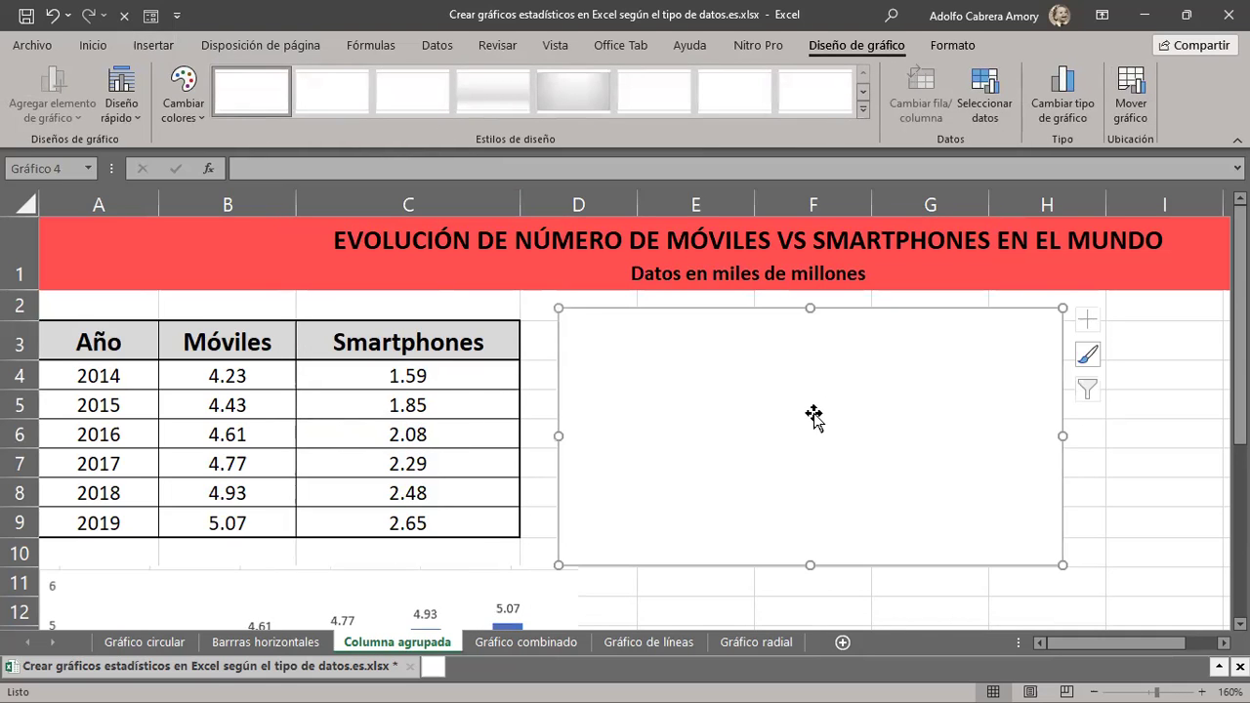
scroll(749, 543, "down", 2)
scroll(673, 574, "down", 1)
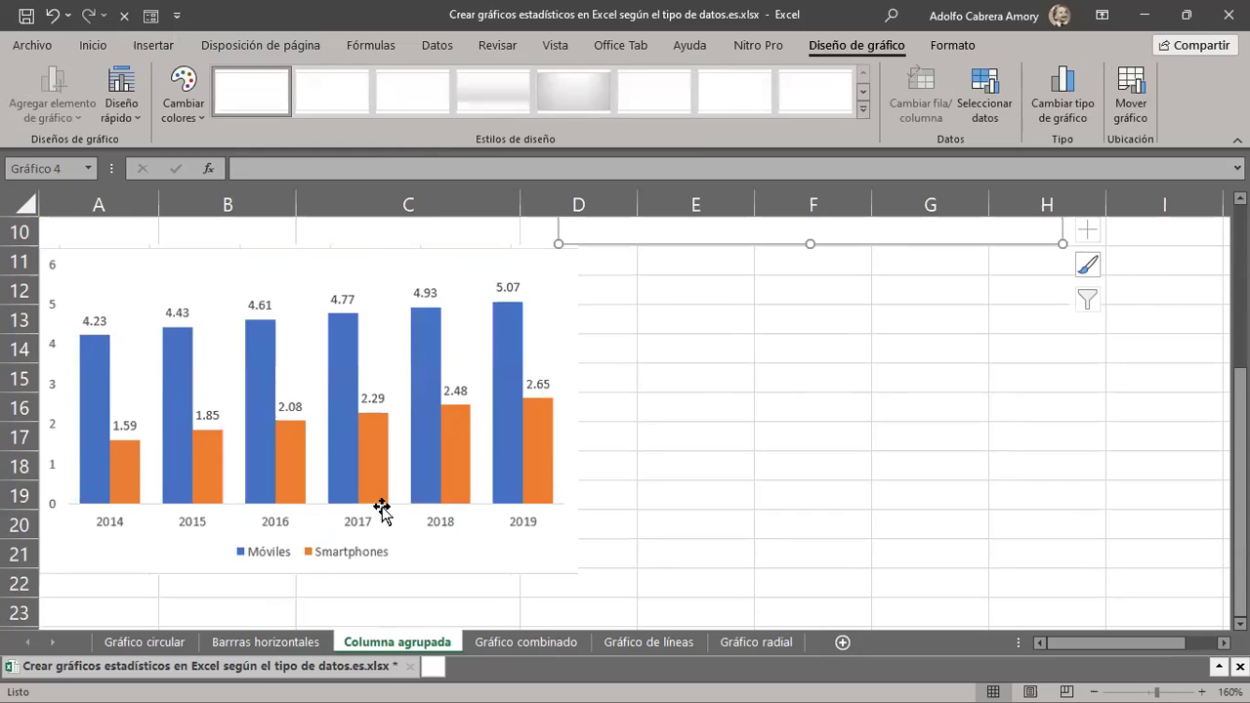
scroll(771, 591, "up", 3)
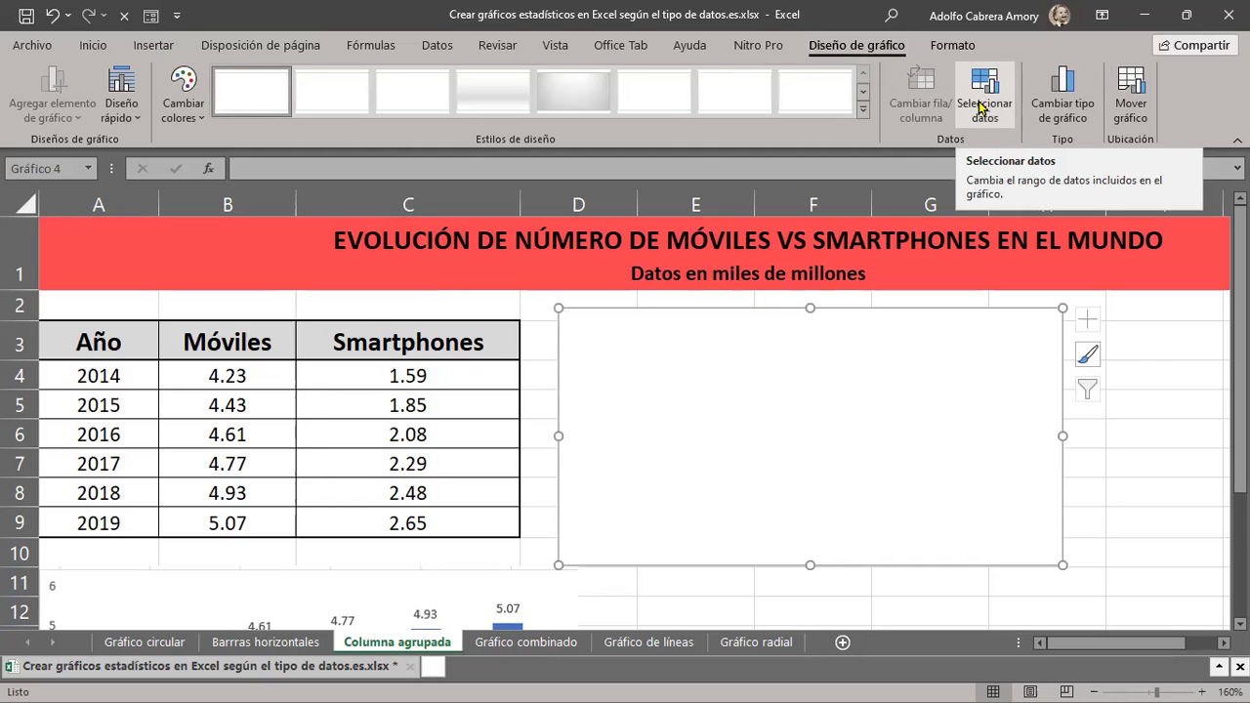
Set the chart's data range to B4:C9 in Select Data Source.
left_click(981, 107)
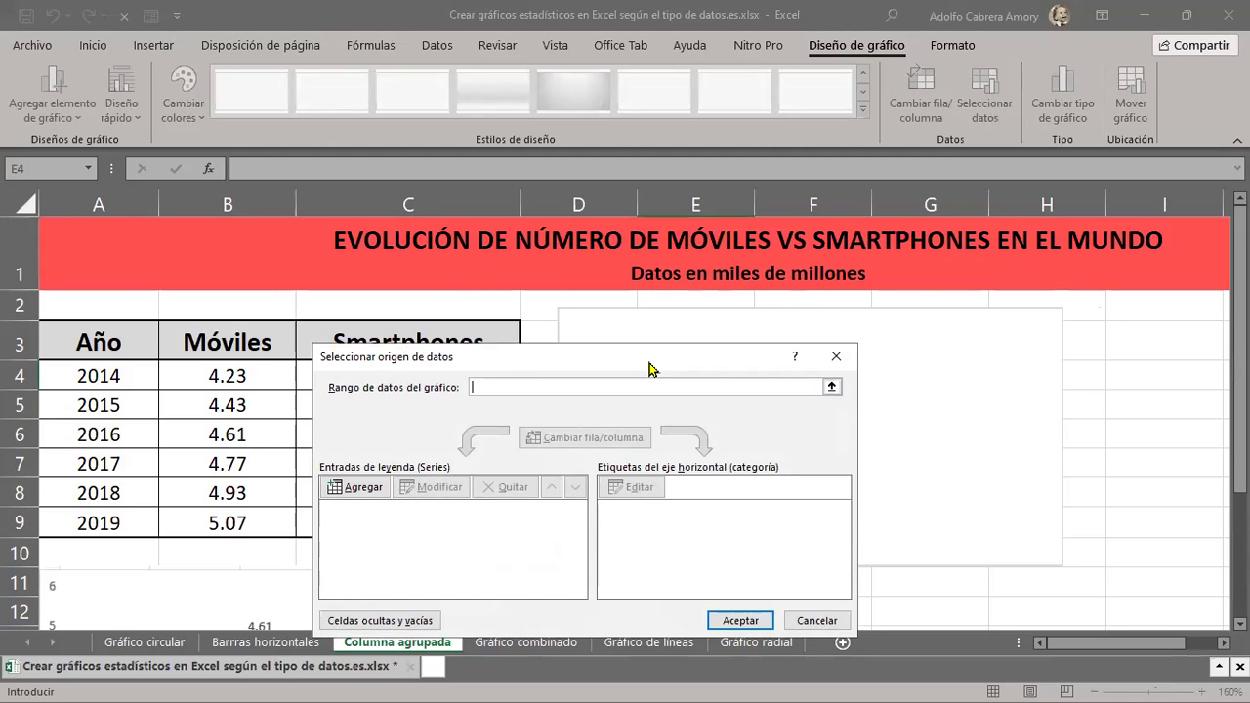
left_click_drag(650, 363, 705, 275)
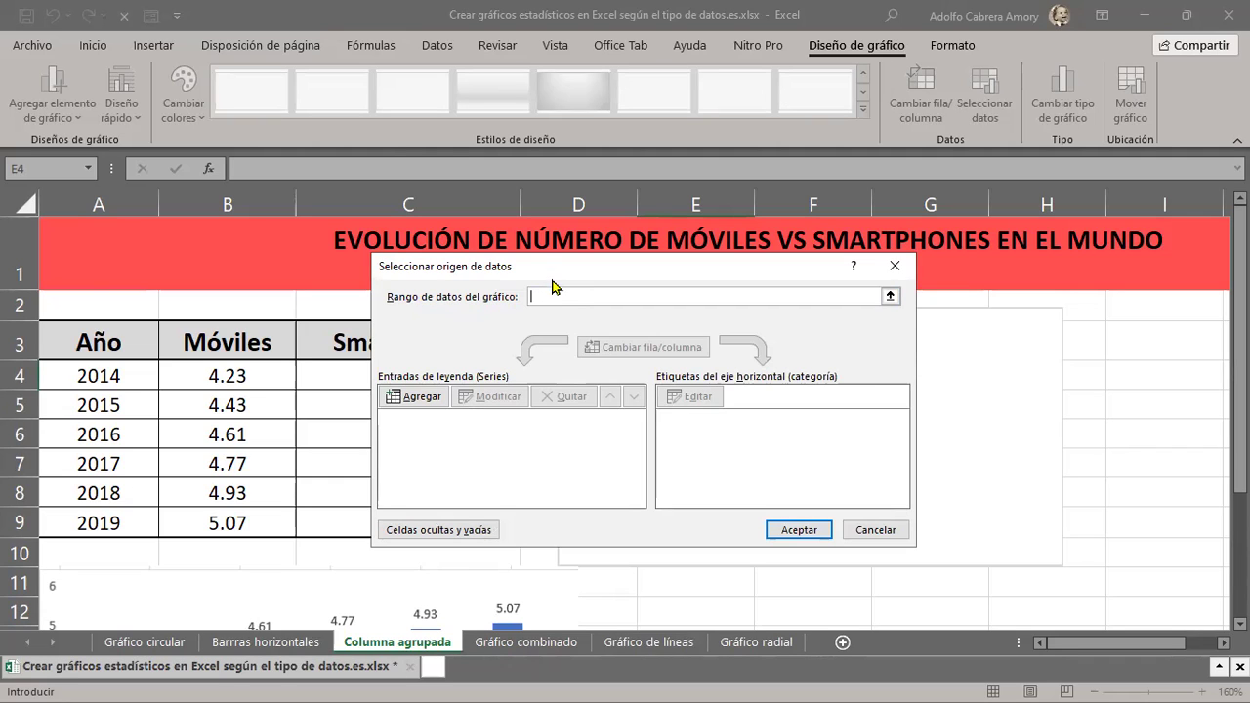
left_click_drag(548, 268, 688, 253)
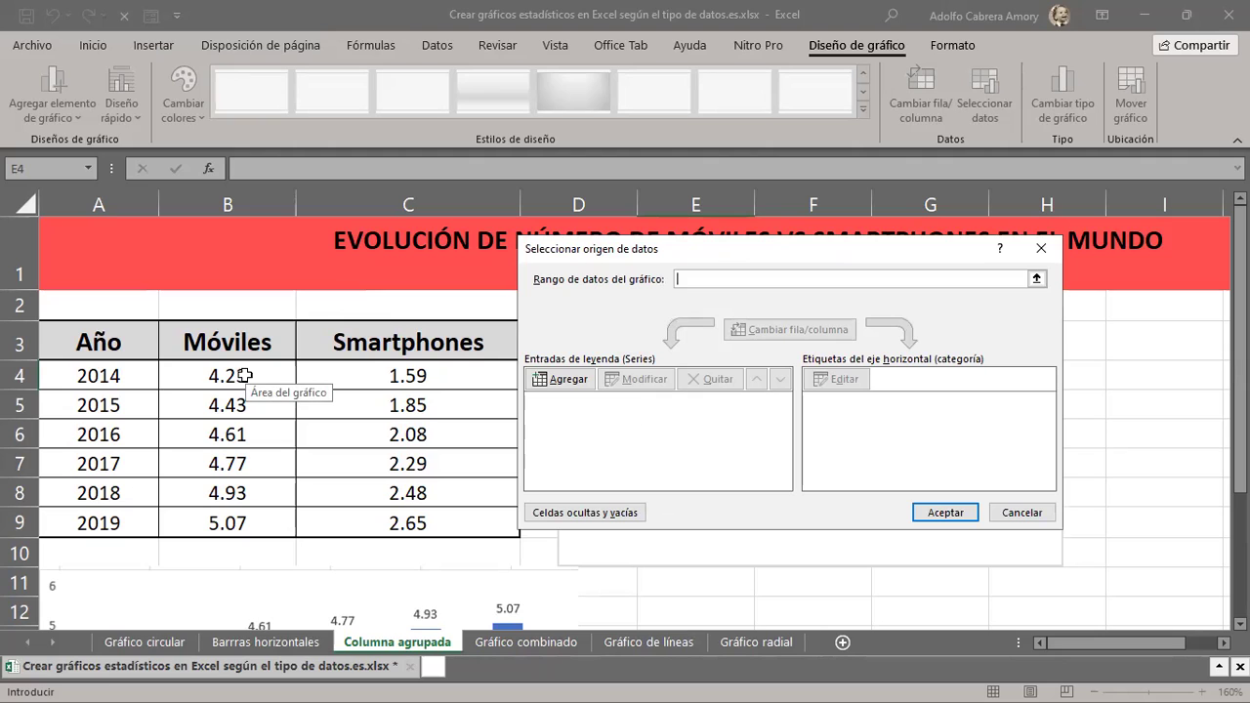
left_click_drag(244, 375, 373, 459)
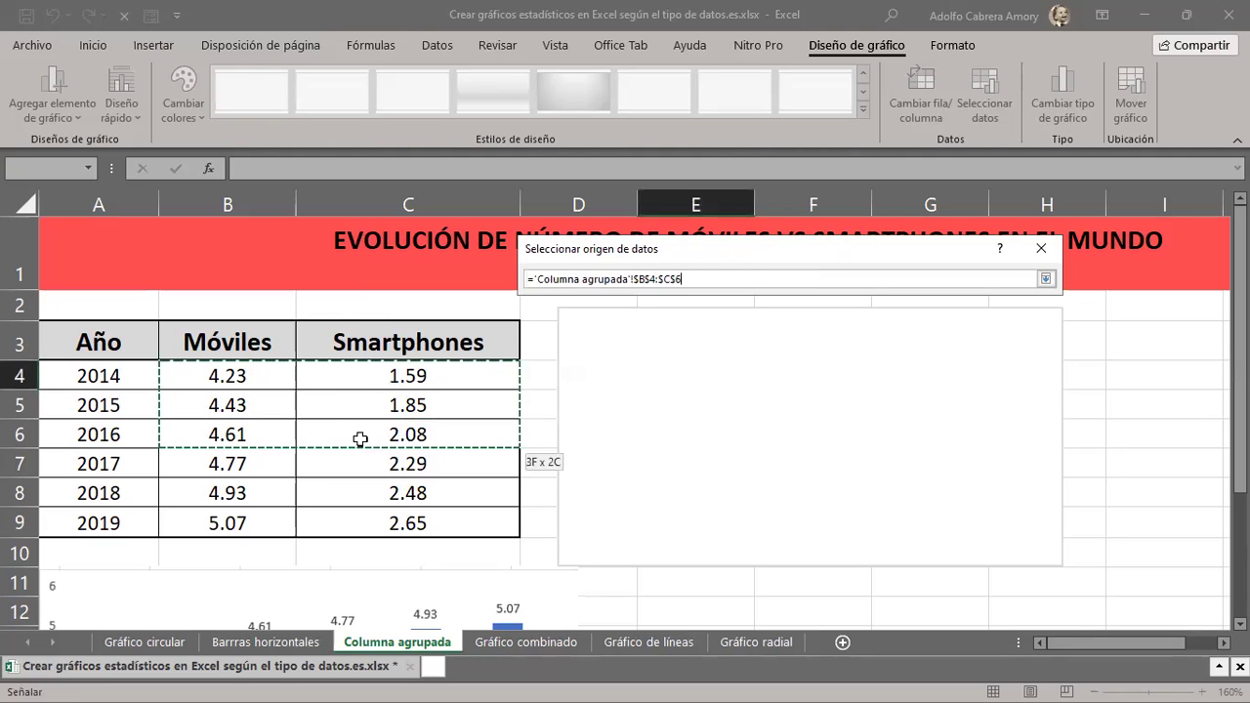
left_click_drag(373, 459, 397, 514)
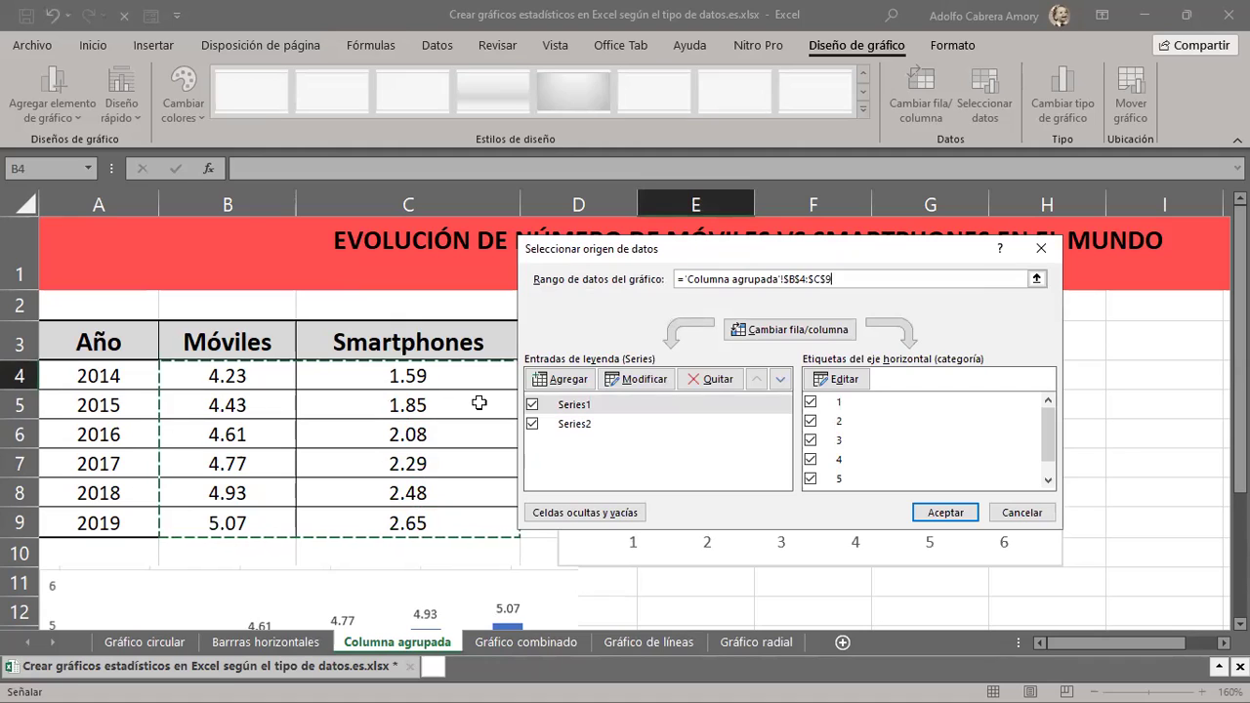
Rename Series1 to Móviles using header cell B3.
left_click(584, 409)
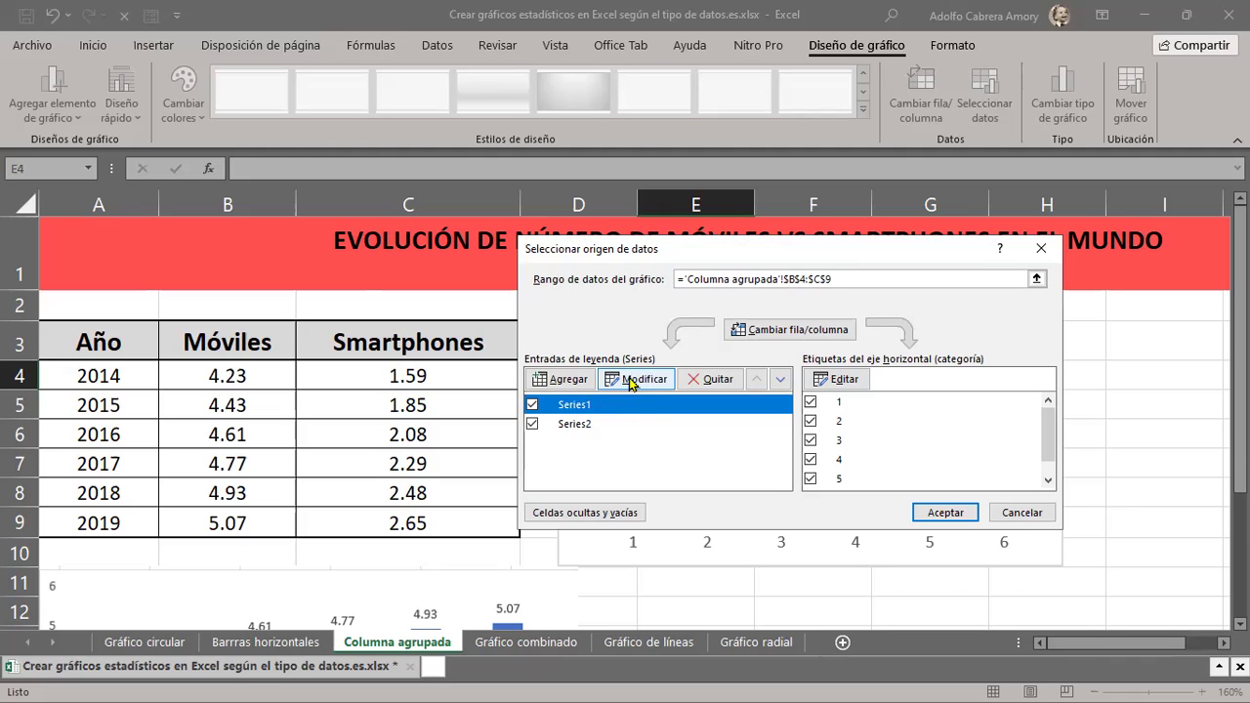
left_click(615, 384)
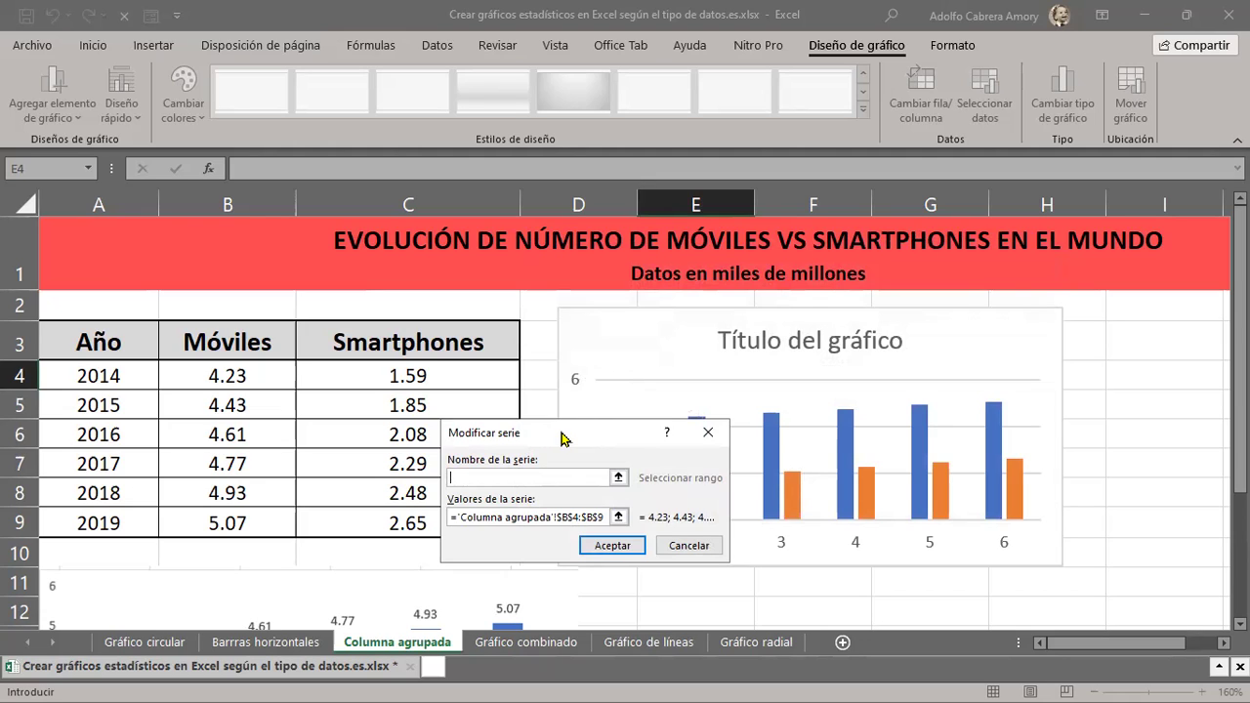
left_click_drag(562, 438, 662, 285)
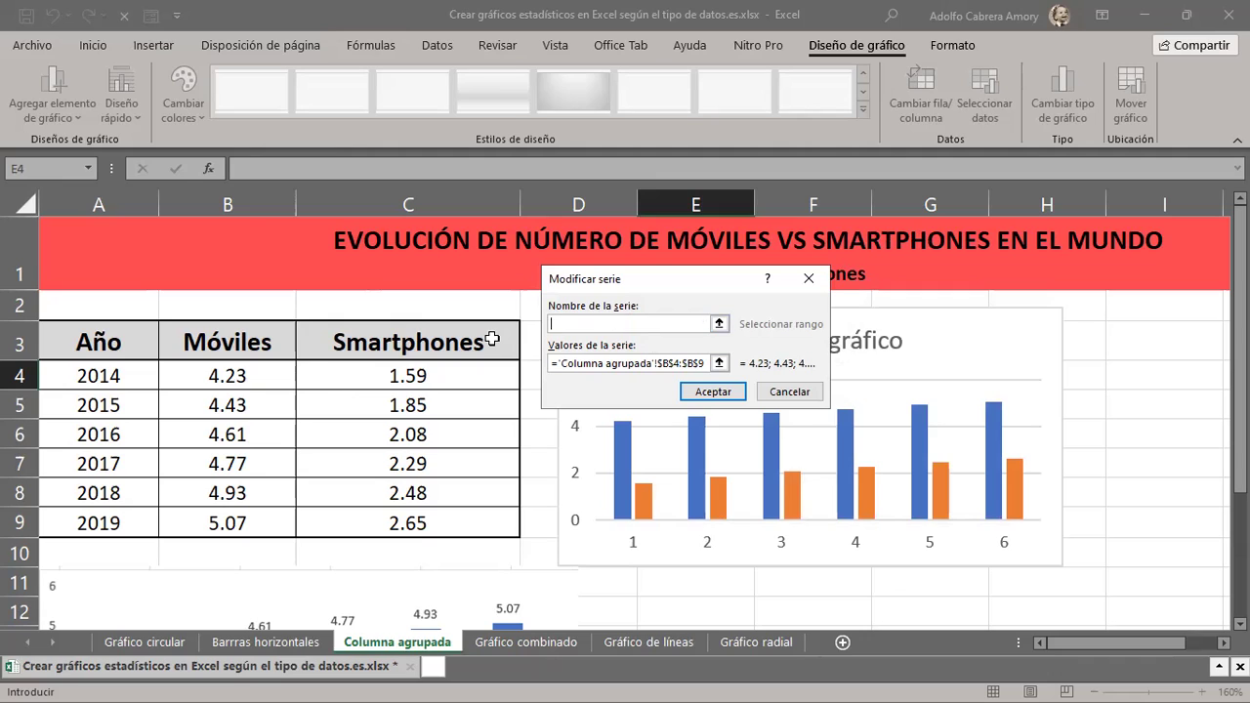
left_click(231, 341)
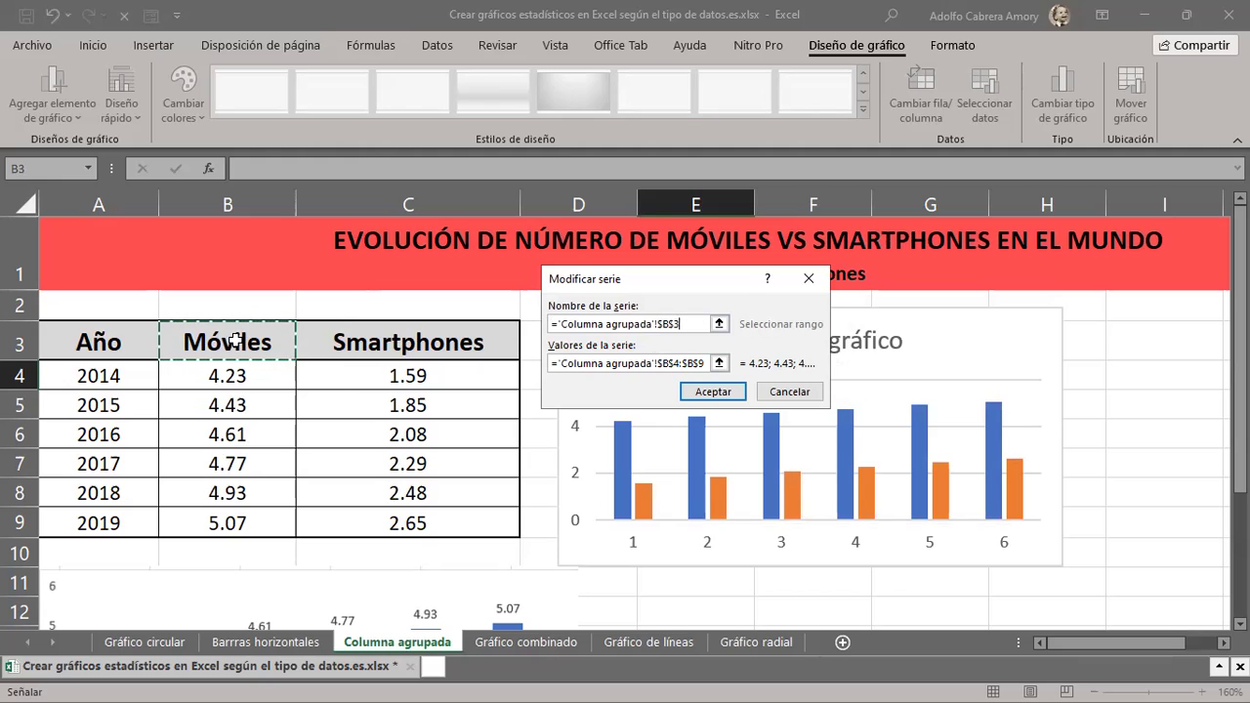
left_click(710, 392)
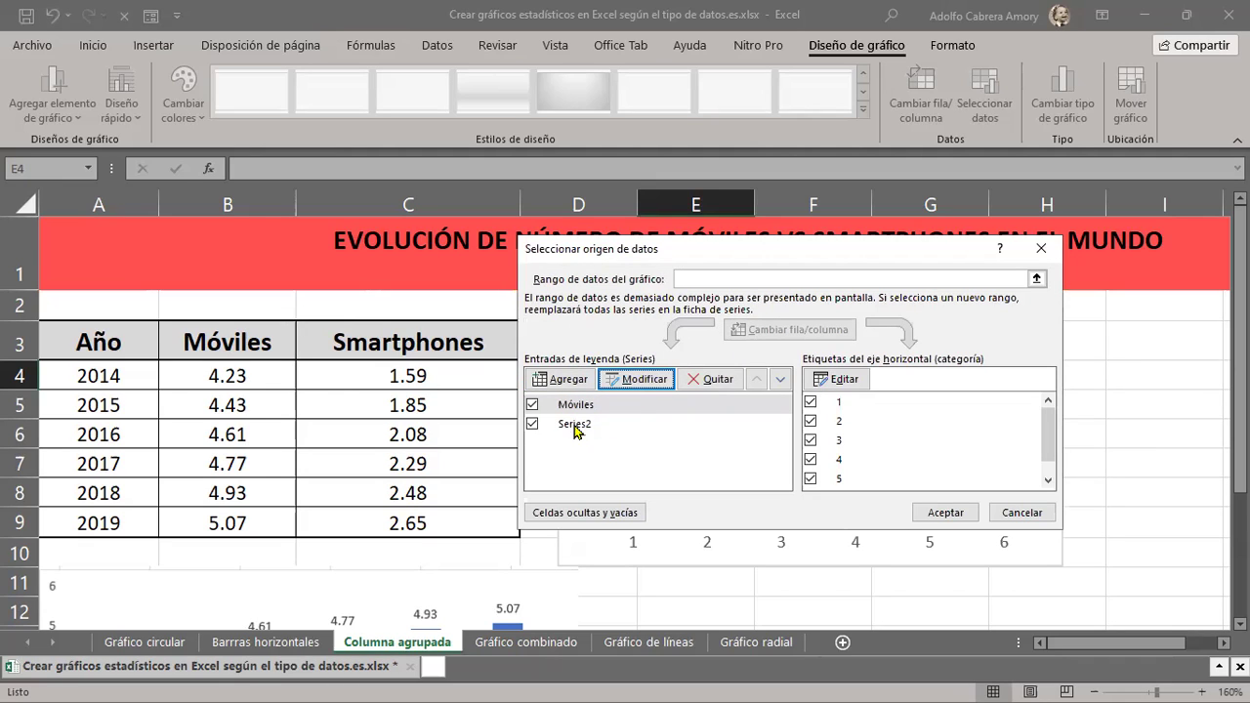
Rename Series2 to Smartphones using header cell C3.
left_click(576, 430)
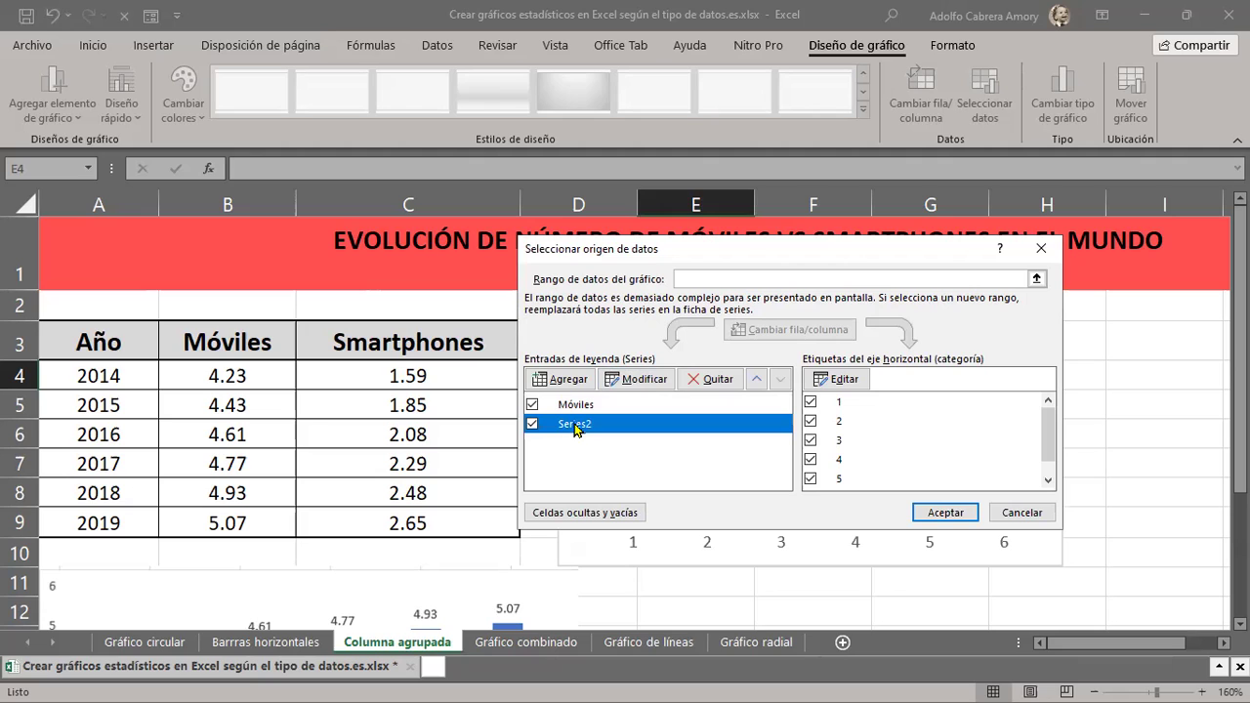
left_click(635, 381)
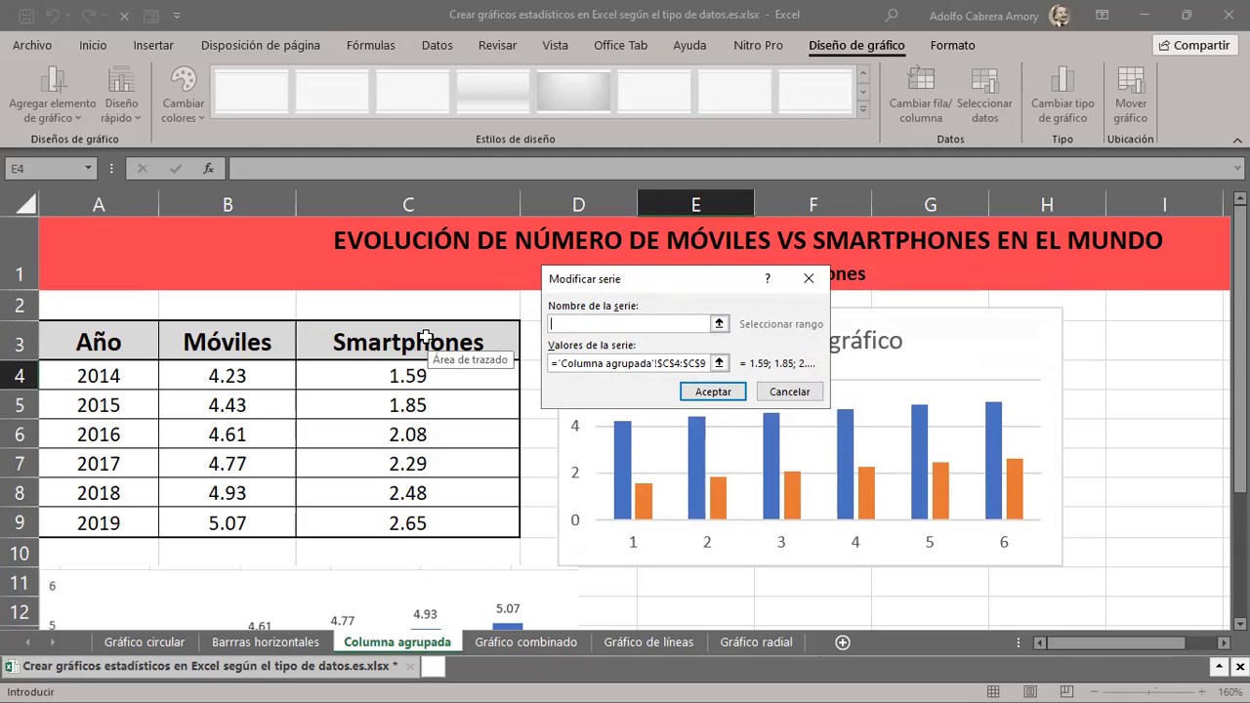
left_click(428, 337)
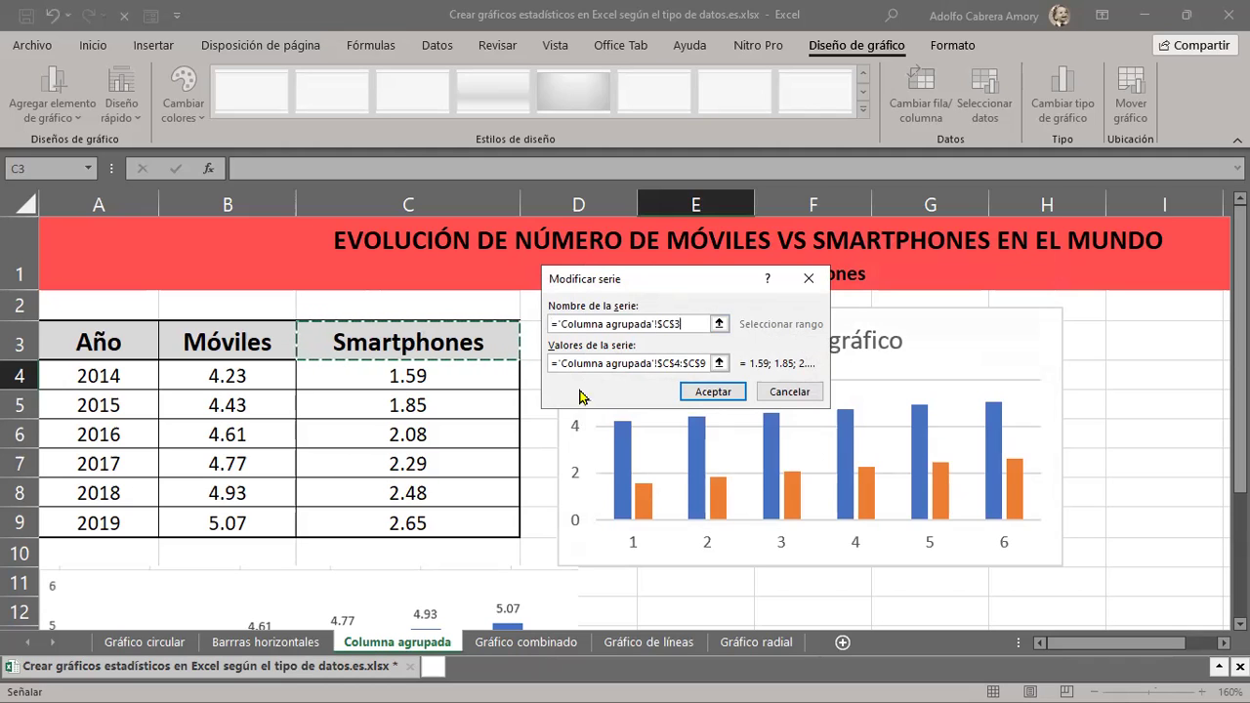
left_click(712, 392)
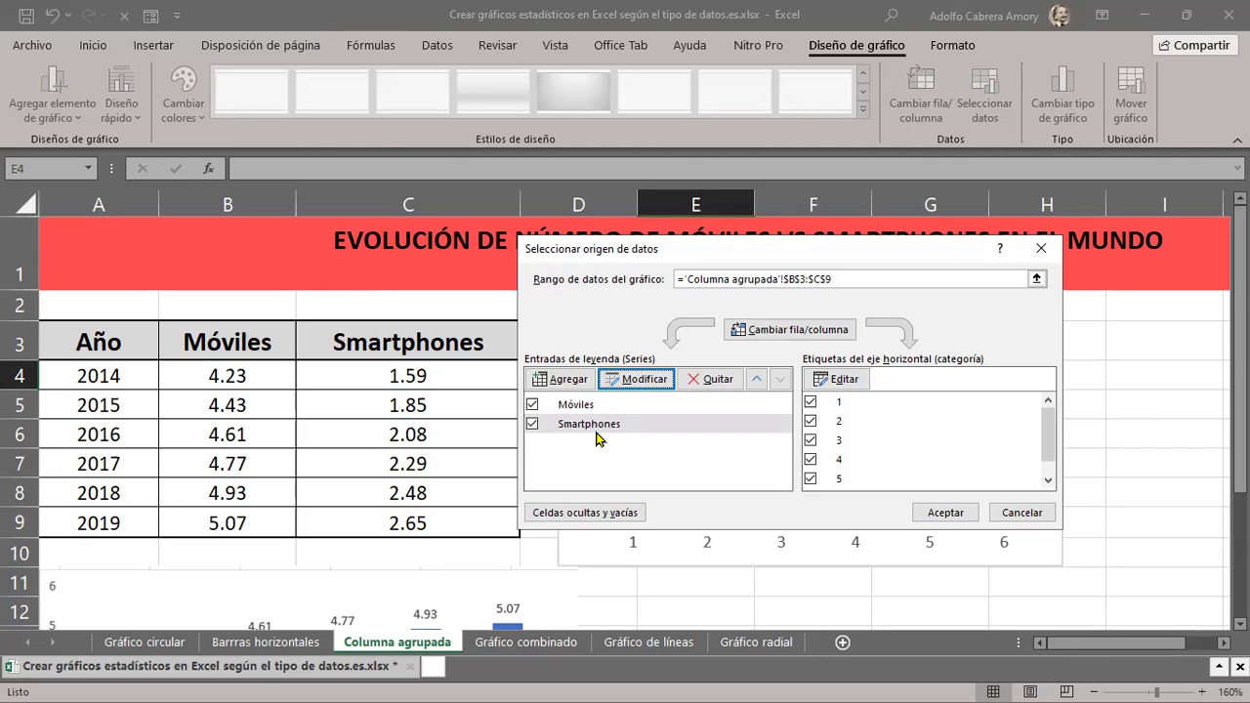
Cancel the data dialog, reselect the blank chart and delete it.
left_click(1020, 513)
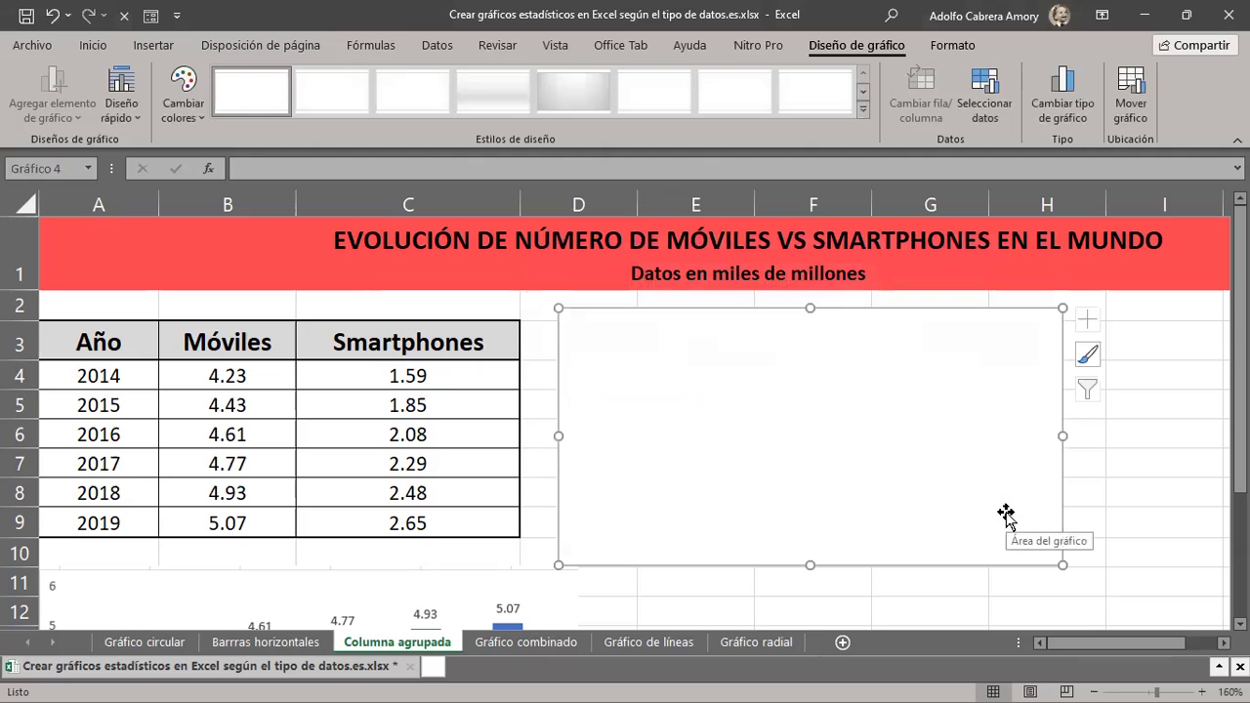
mouse_move(815, 475)
left_mouse_down()
mouse_move(802, 461)
mouse_move(784, 475)
left_mouse_up()
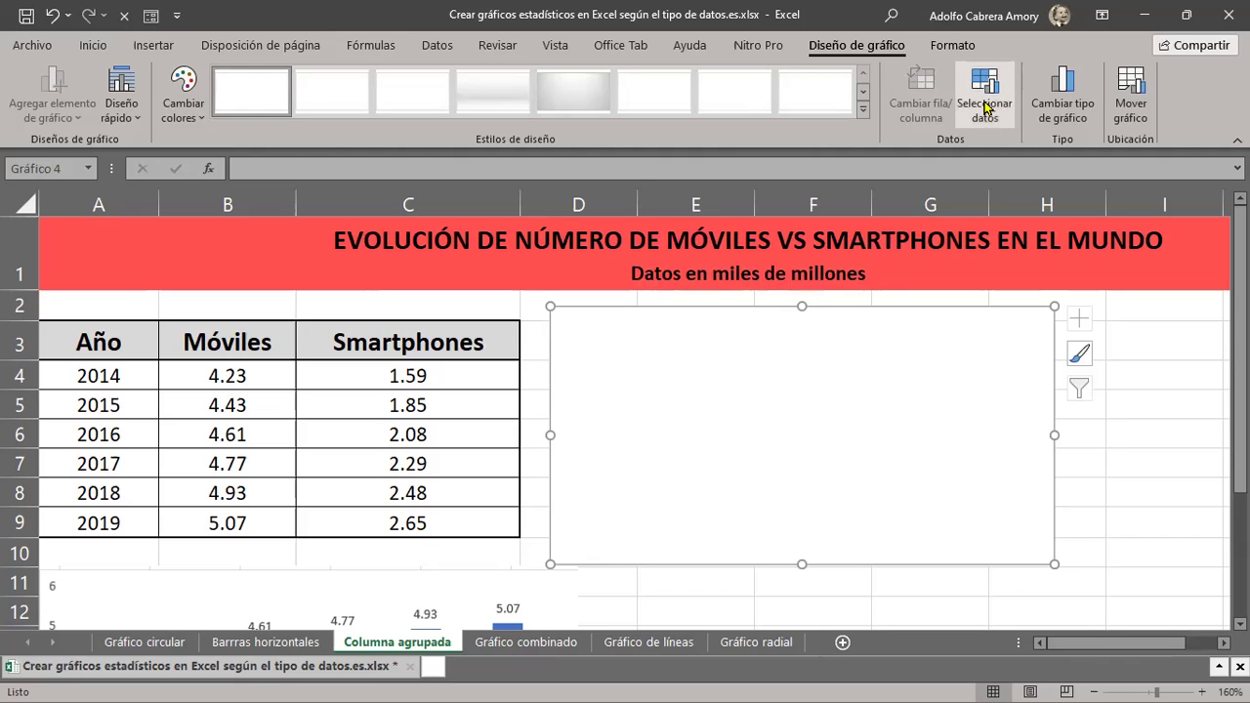
left_click(993, 118)
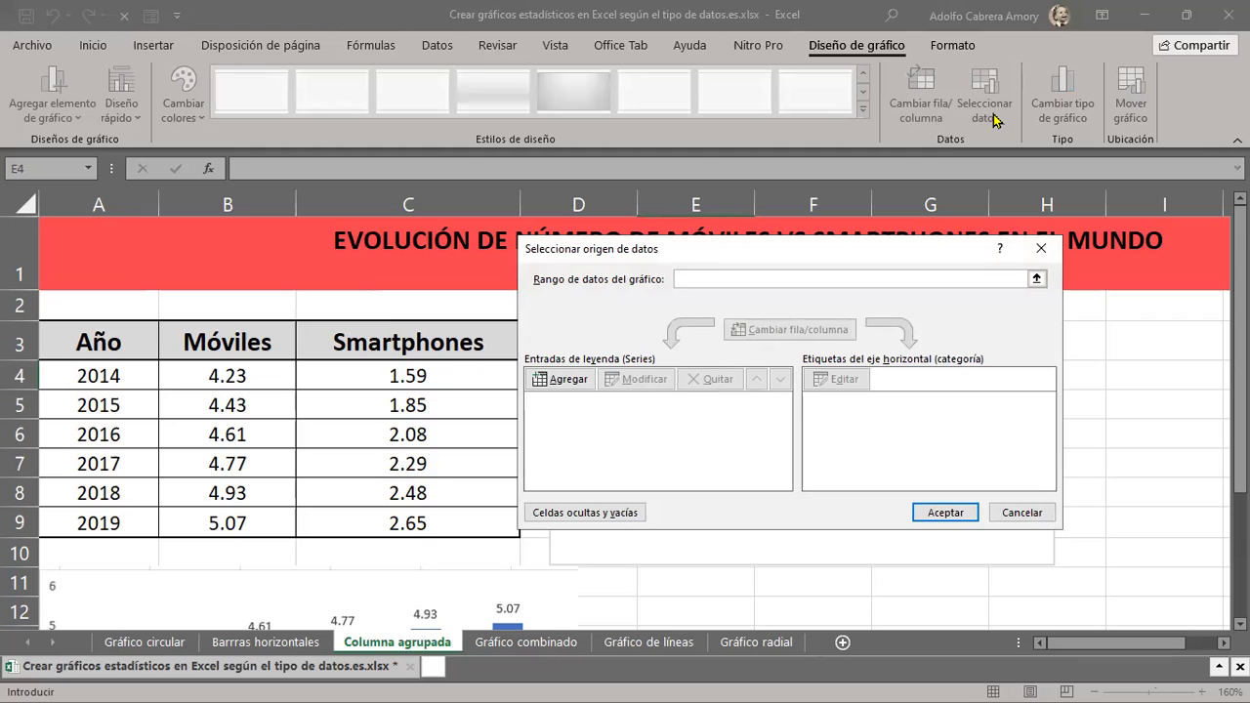
left_click(1041, 250)
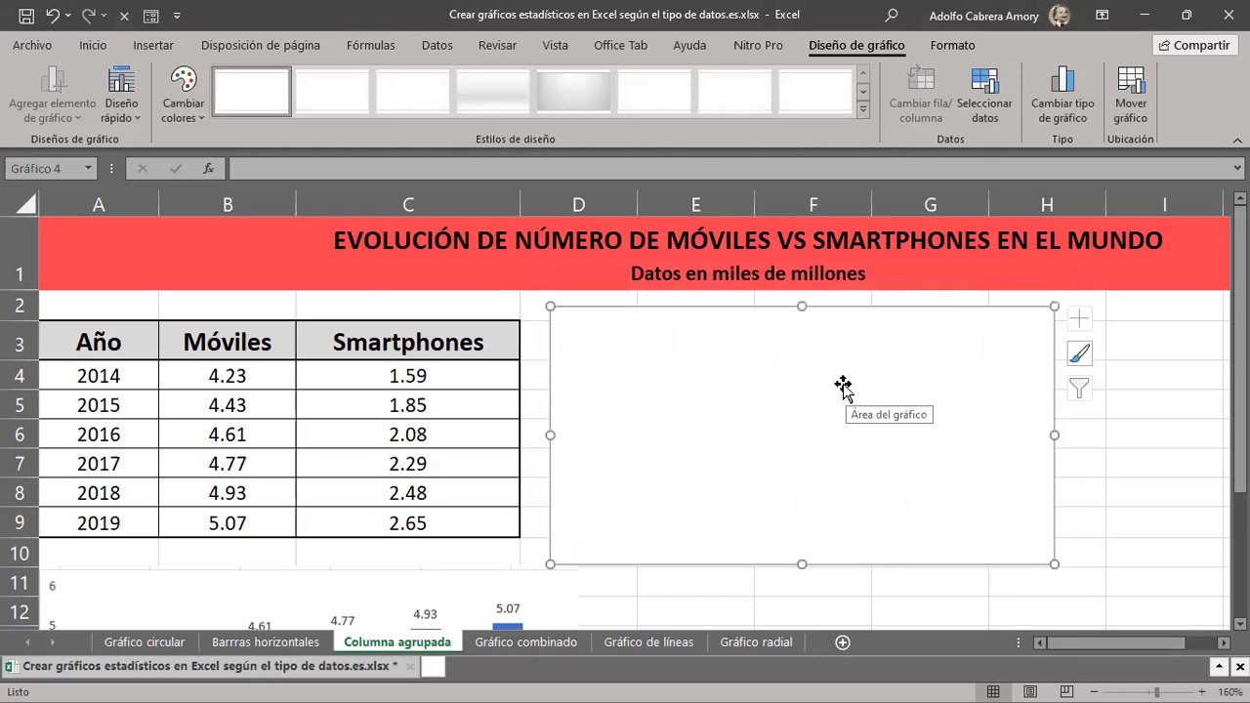
key("Delete")
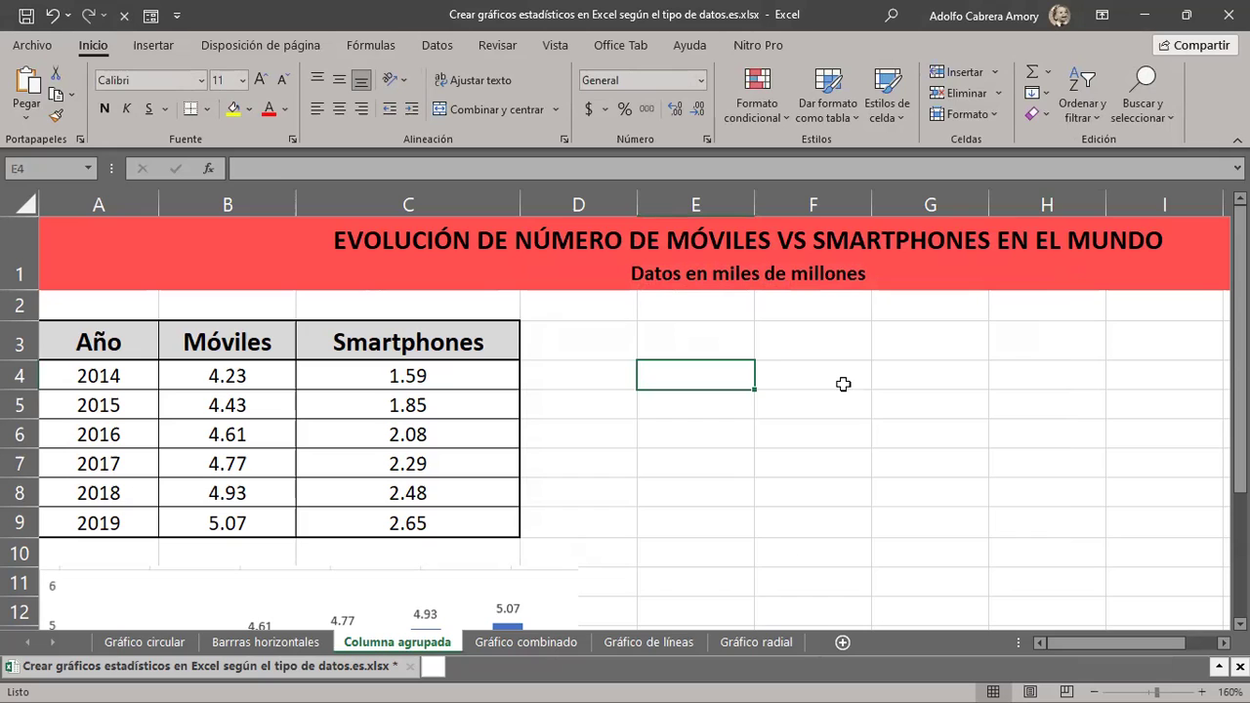
Select the A3:C9 table, then deselect it and pick empty cell E4.
left_click(135, 47)
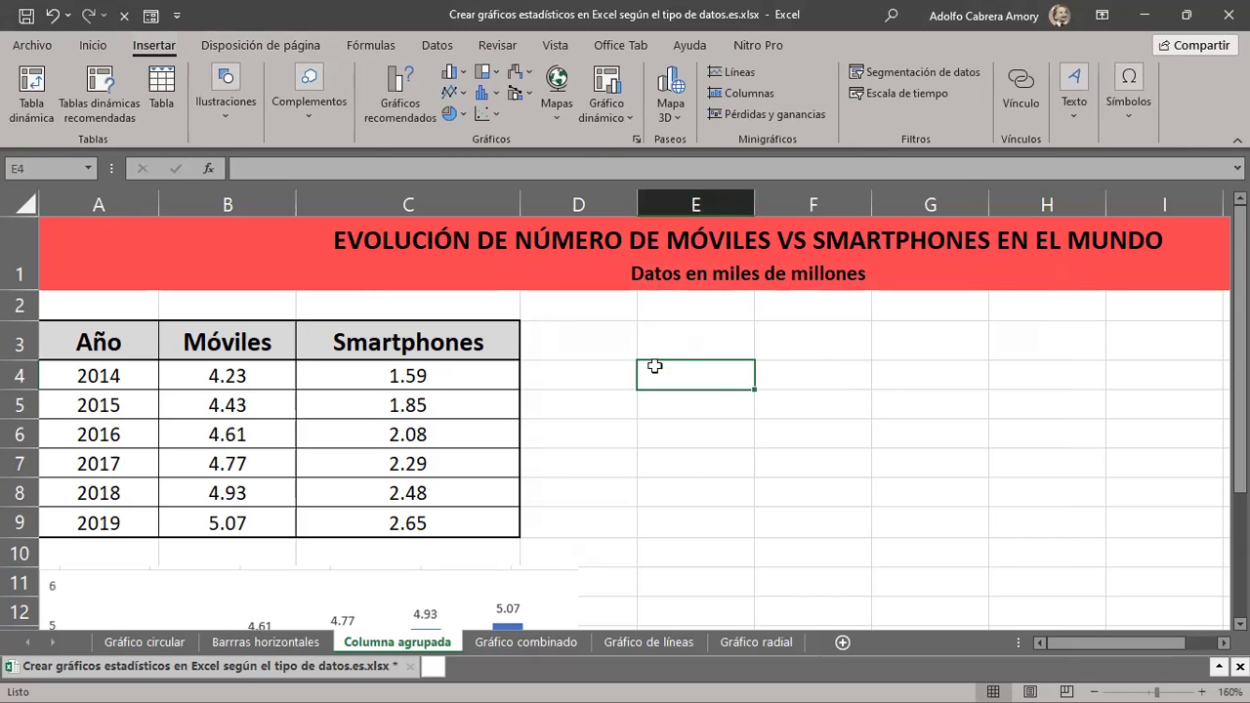
left_click(126, 348)
left_click_drag(126, 349, 468, 517)
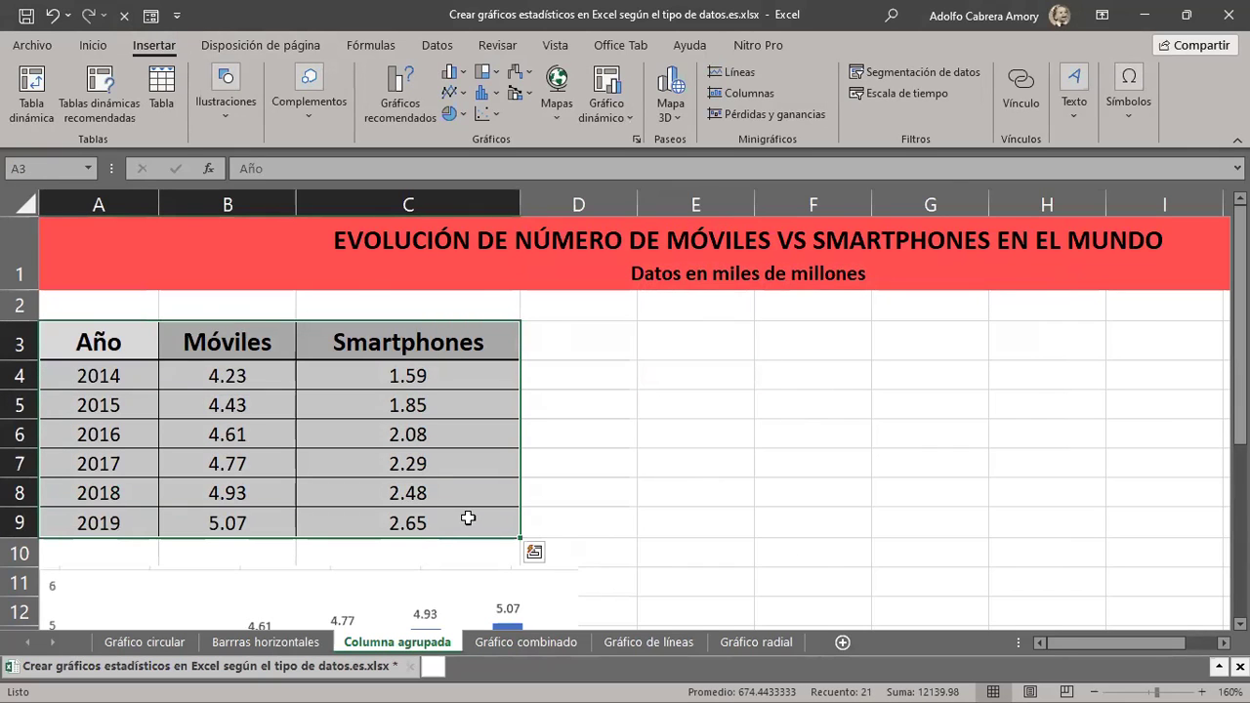
left_click(712, 396)
left_click(826, 352)
left_click(967, 523)
left_click(996, 527)
left_click(695, 430)
left_click(281, 393)
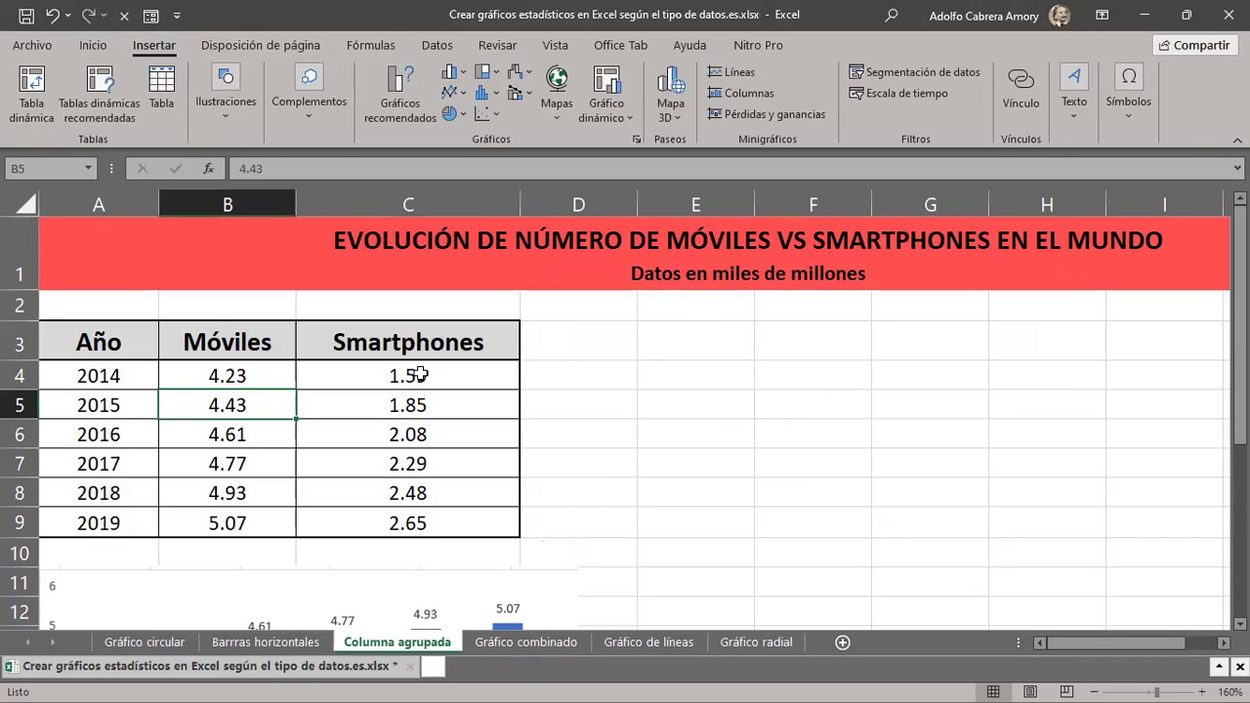
left_click(671, 370)
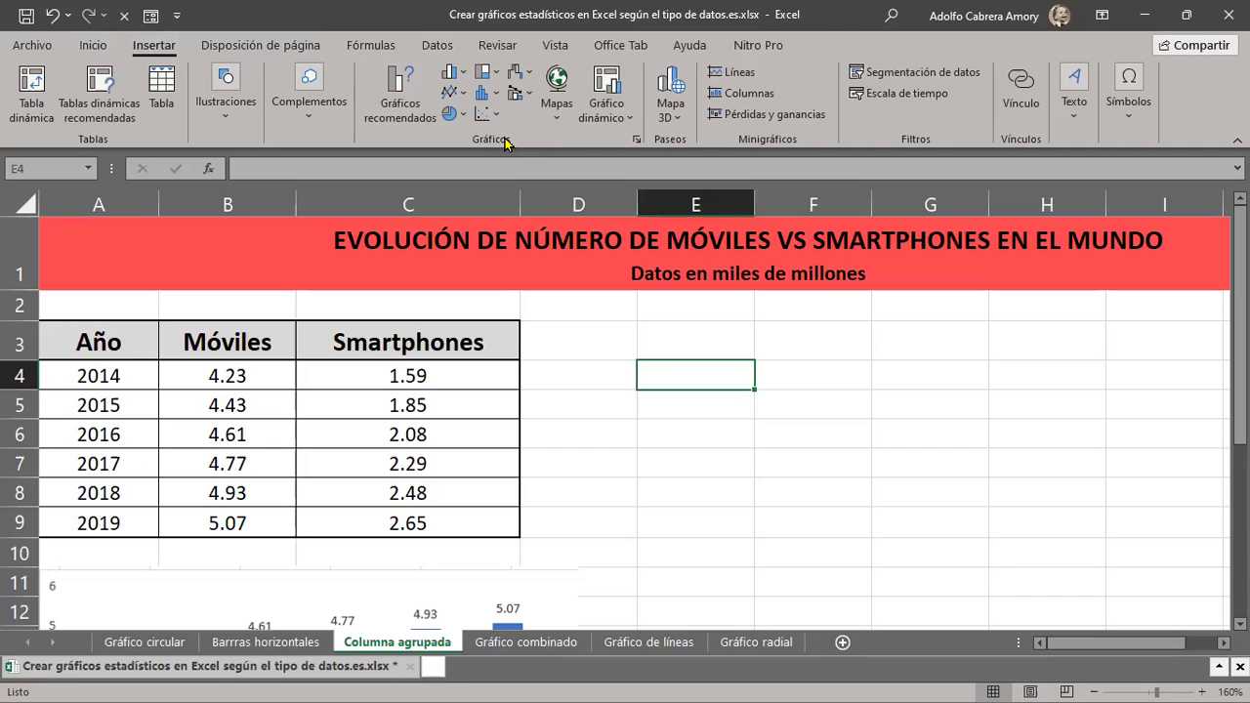
Insert a clustered column chart, shrink it and move it beside the table.
left_click(461, 76)
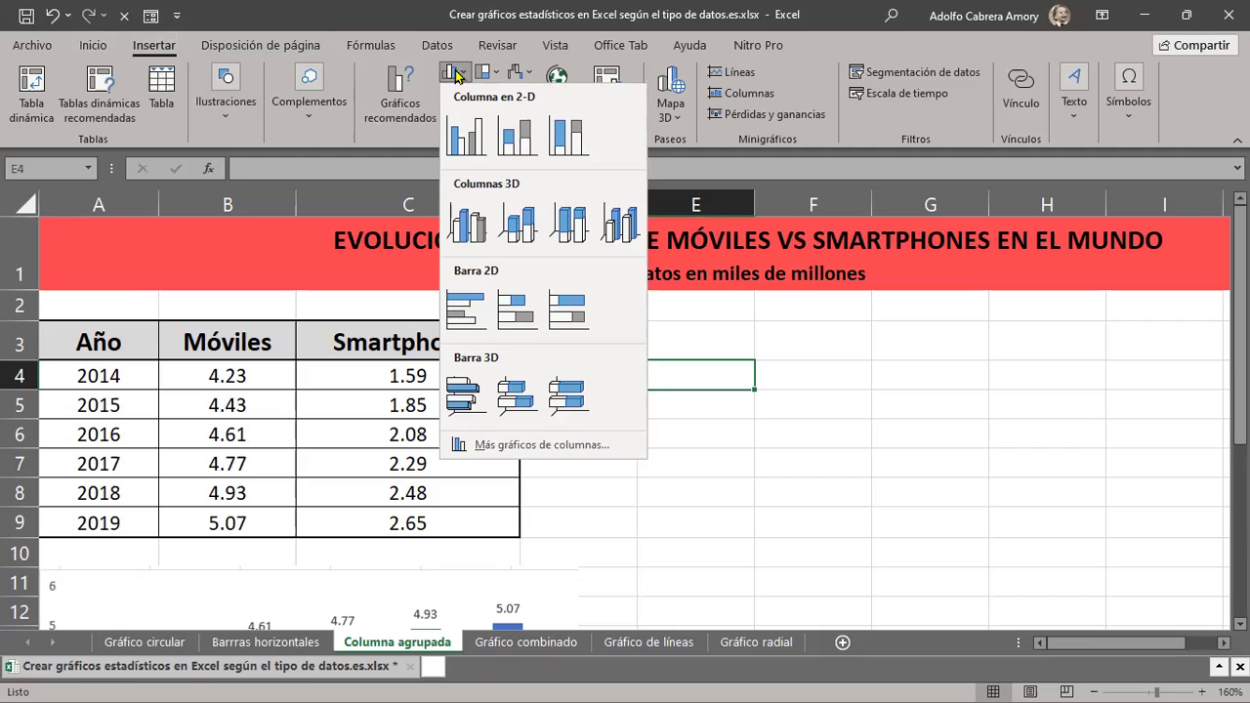
left_click(430, 29)
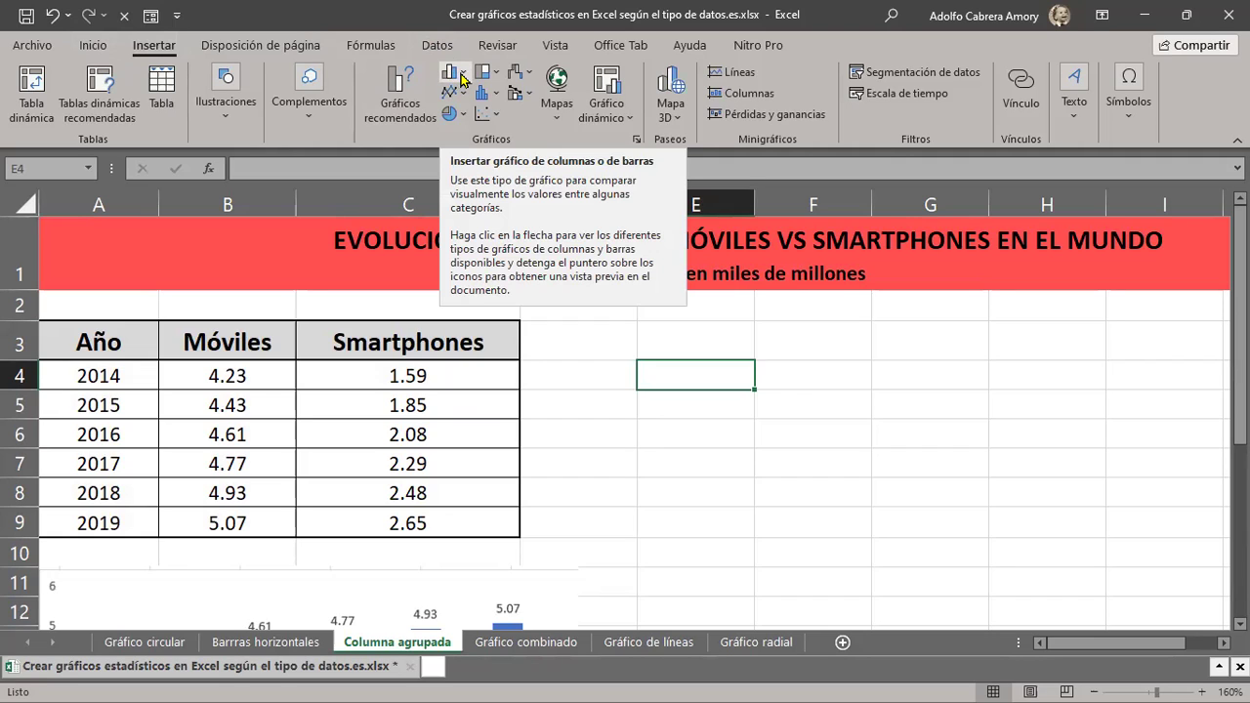
left_click(464, 79)
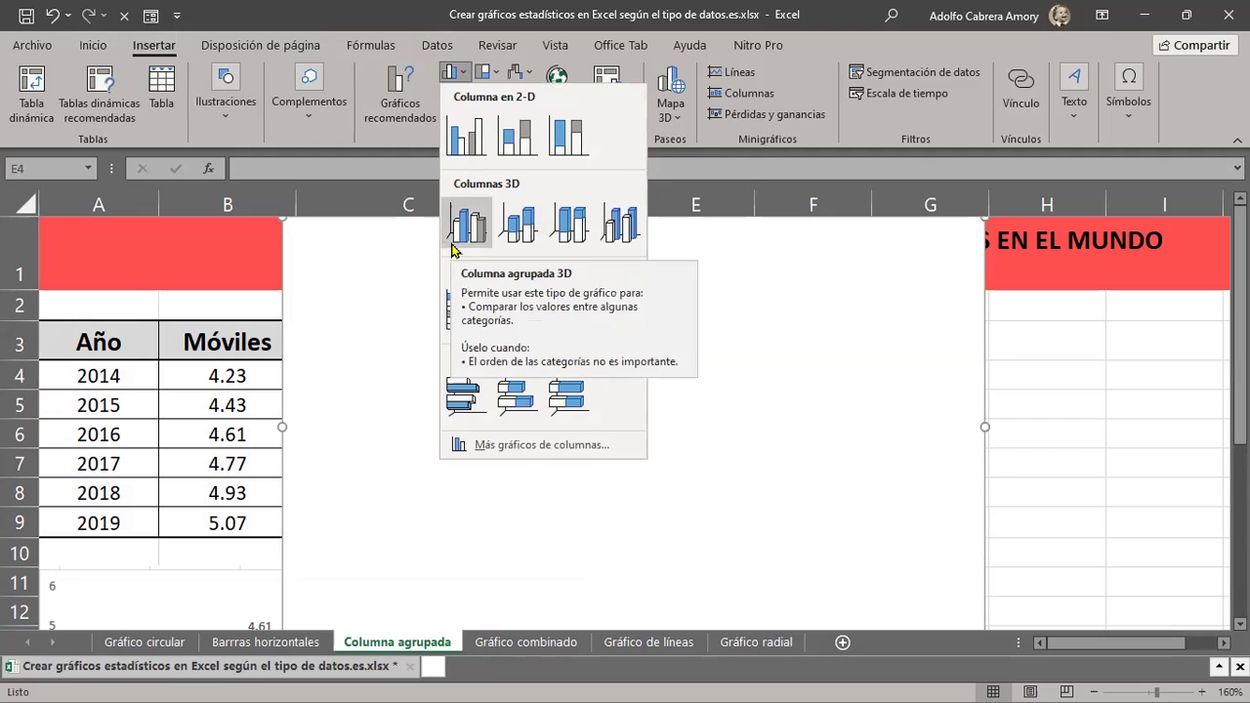
left_click(459, 140)
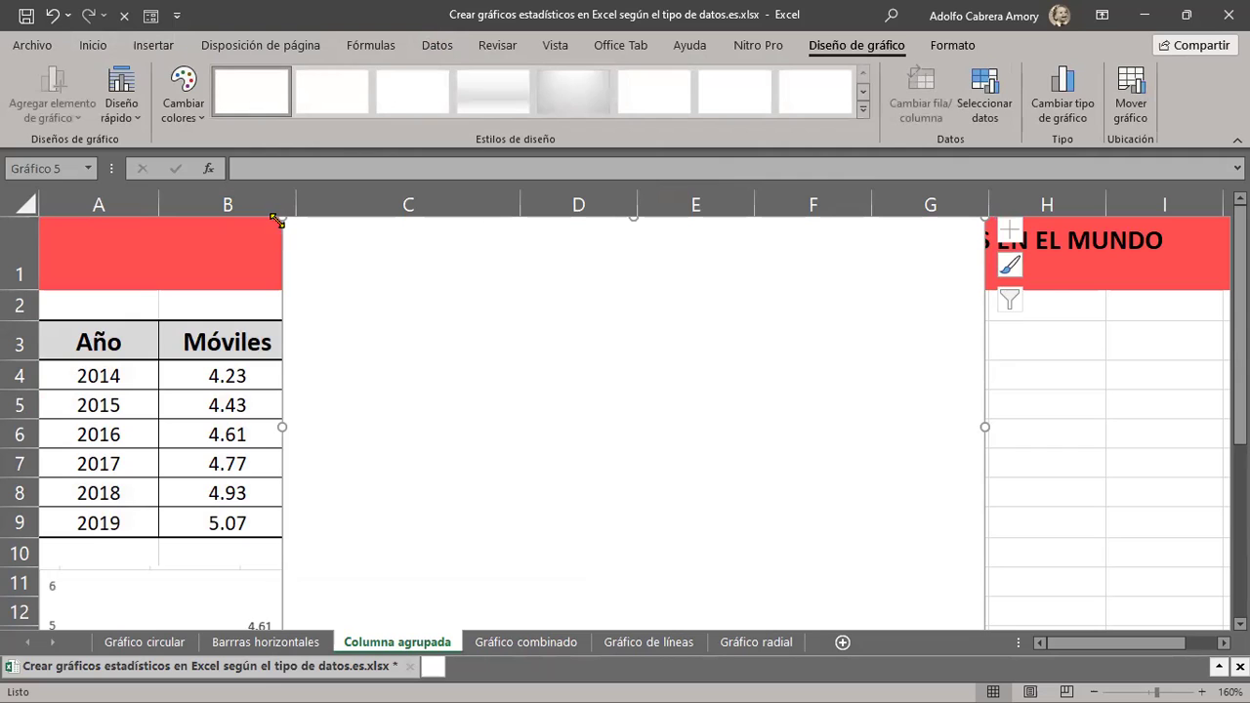
mouse_move(280, 219)
left_mouse_down()
mouse_move(515, 394)
mouse_move(476, 370)
left_mouse_up()
mouse_move(644, 453)
left_mouse_down()
mouse_move(788, 396)
mouse_move(747, 403)
left_mouse_up()
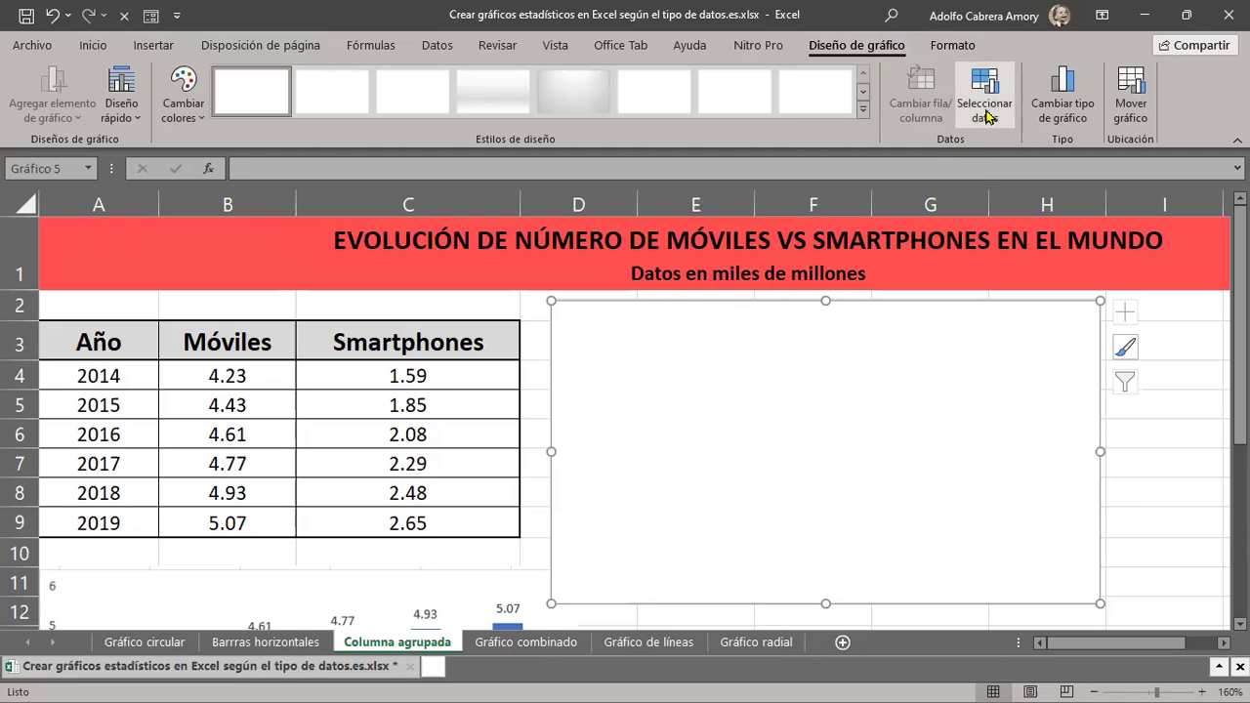
Point the chart's data range at B4:C9, giving Series1 and Series2.
left_click(985, 109)
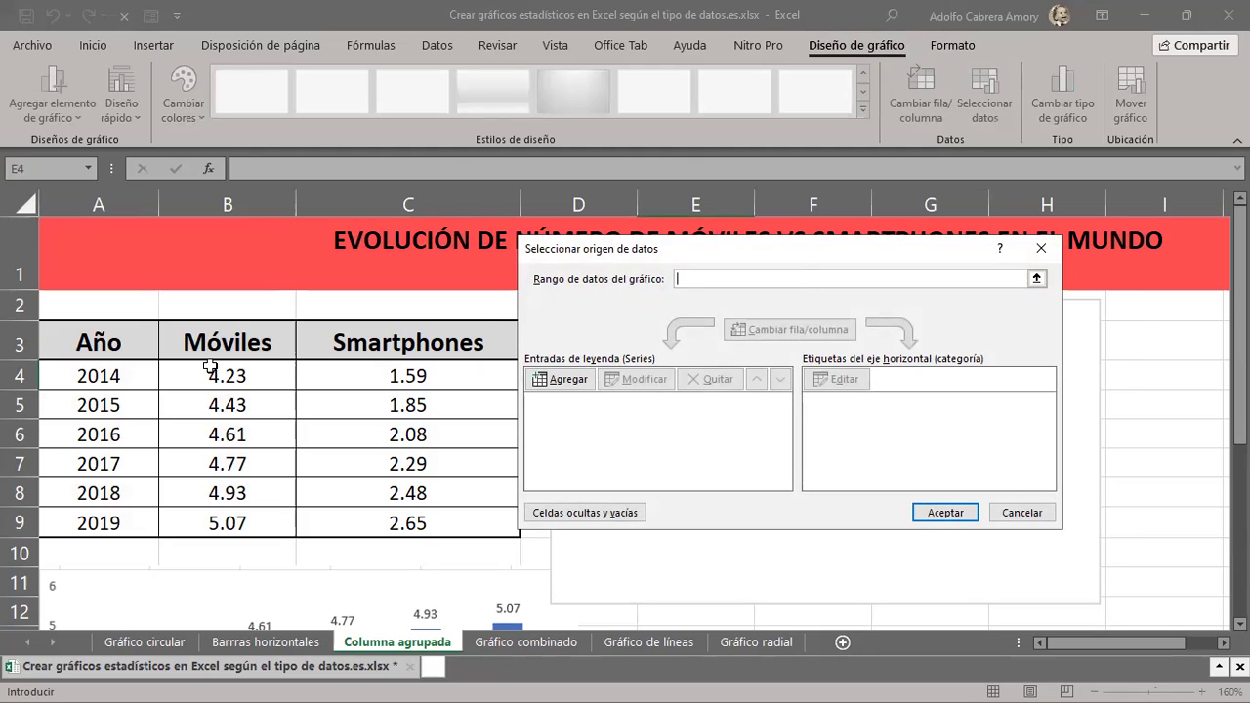
left_click_drag(216, 372, 425, 509)
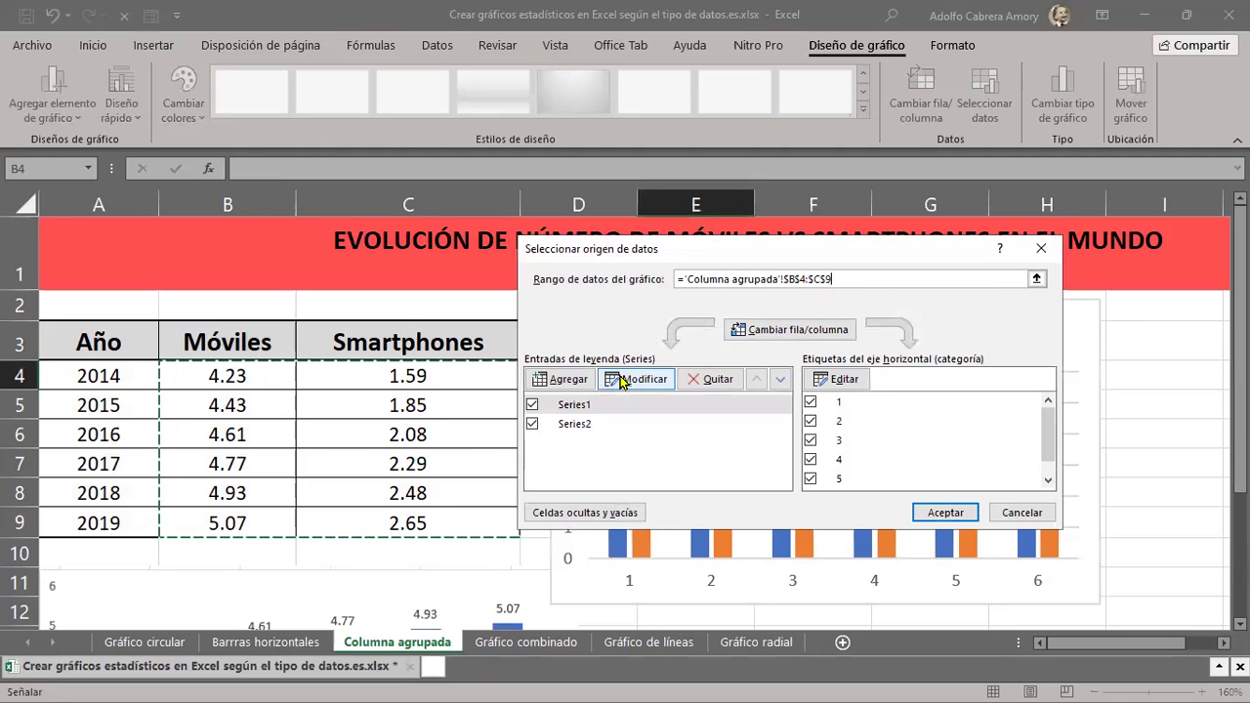
Give Series1 the name Móviles from cell B3.
left_click(574, 408)
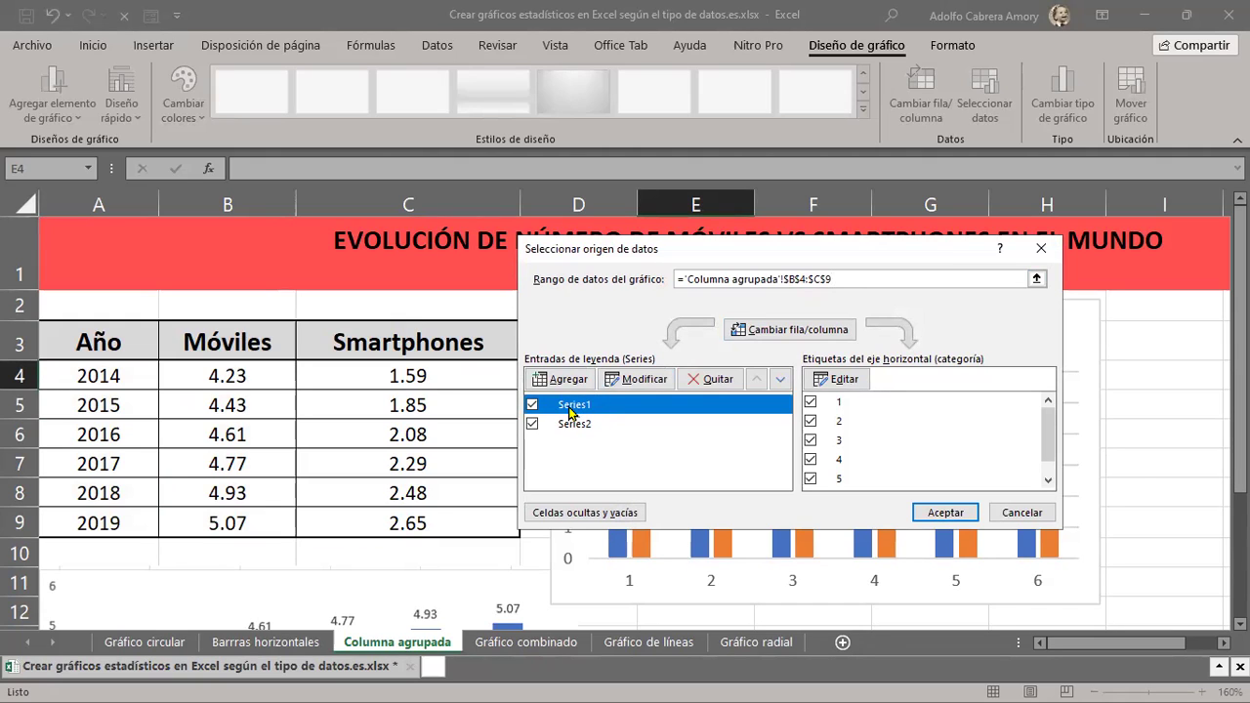
left_click(641, 381)
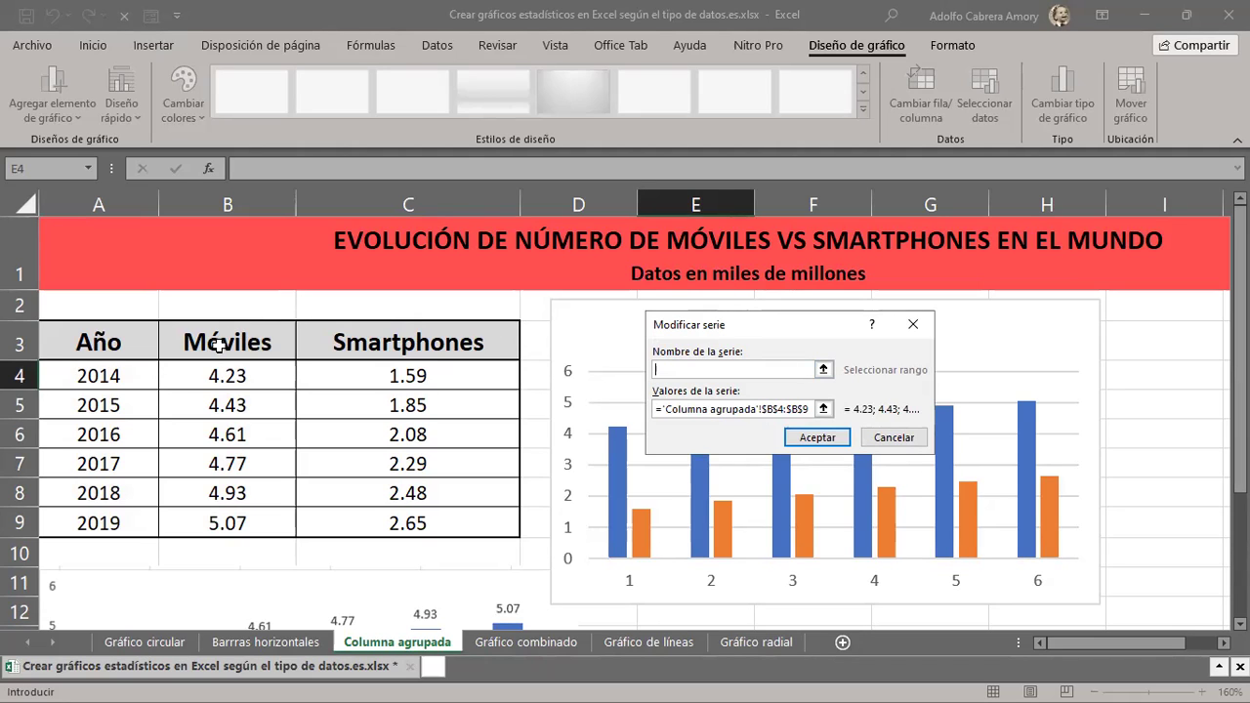
left_click(218, 345)
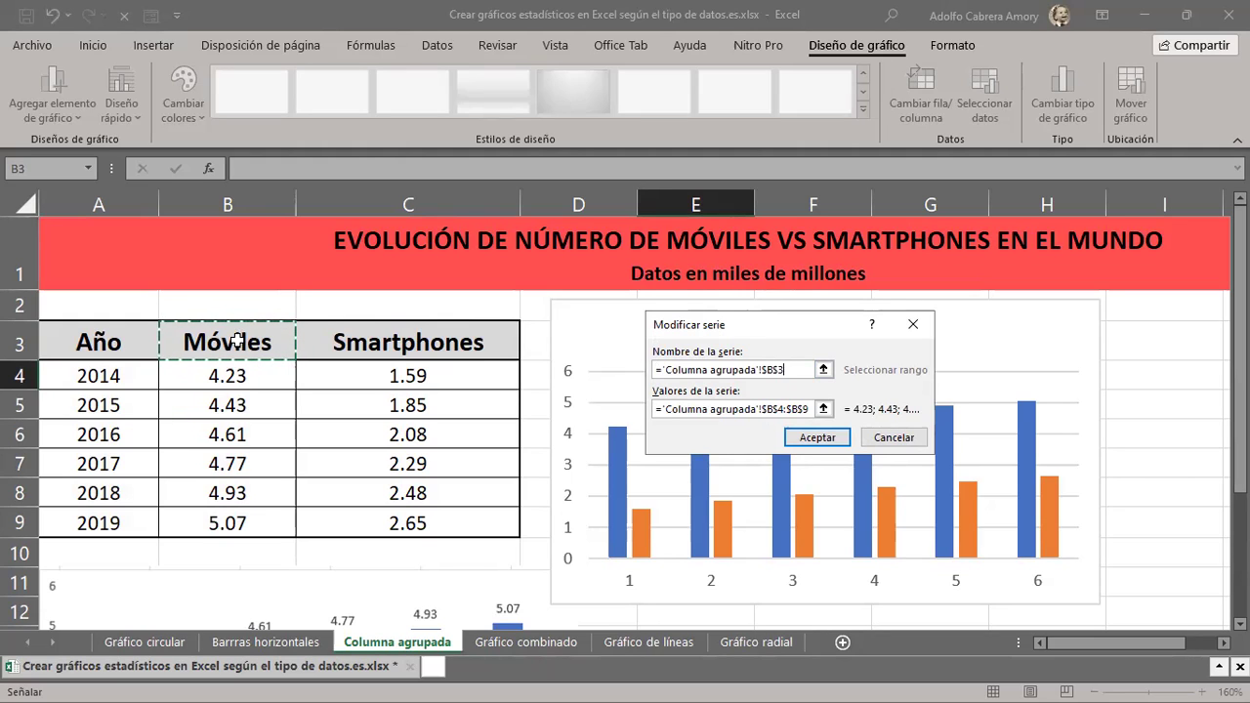
left_click(818, 439)
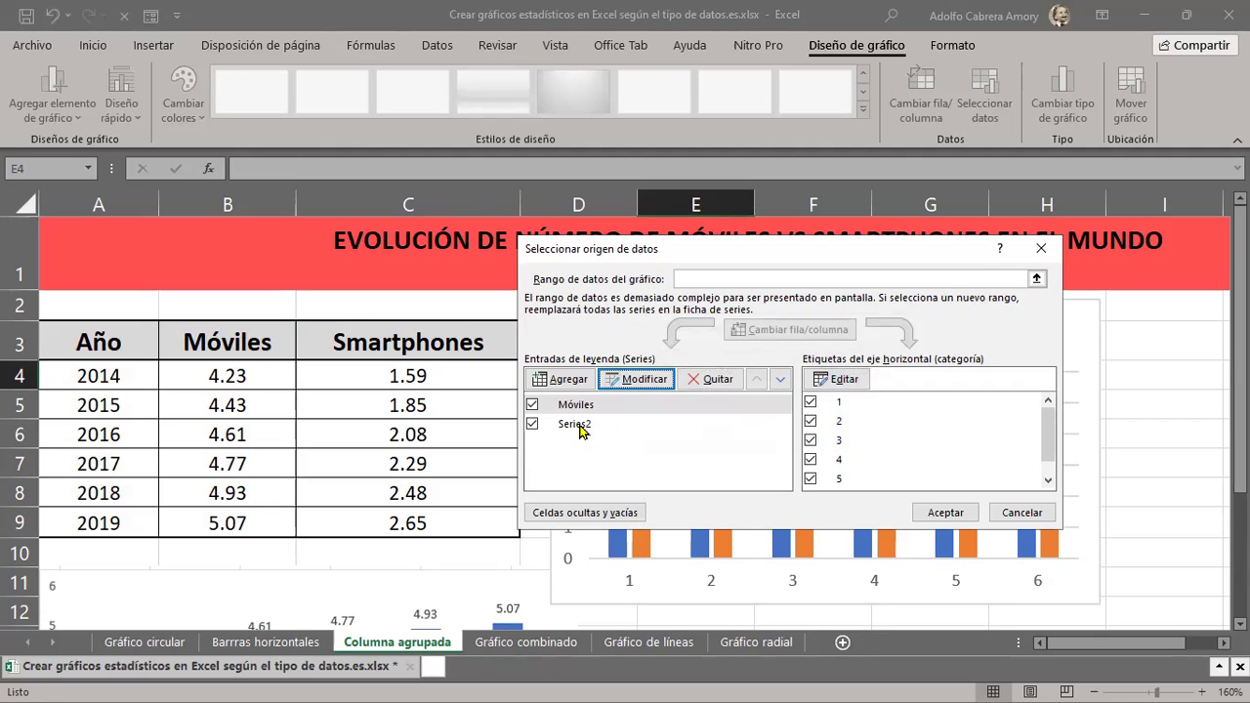
Give Series2 the name Smartphones from cell C3.
left_click(581, 430)
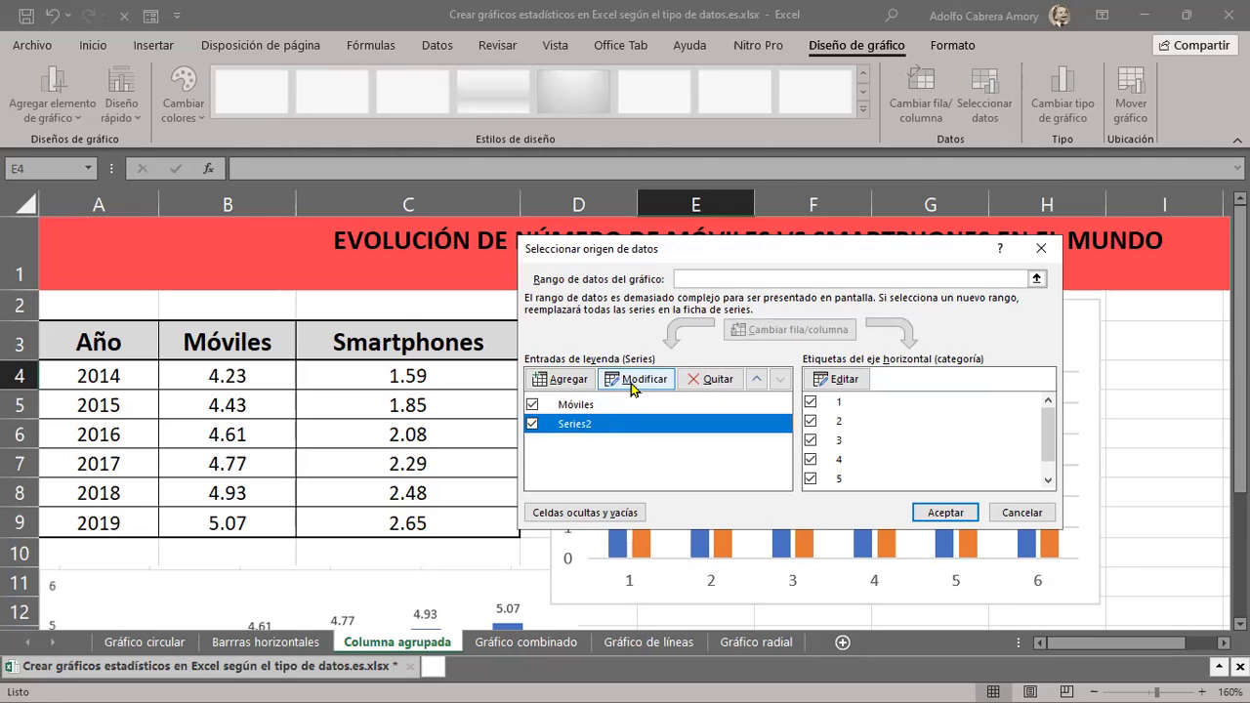
left_click(637, 381)
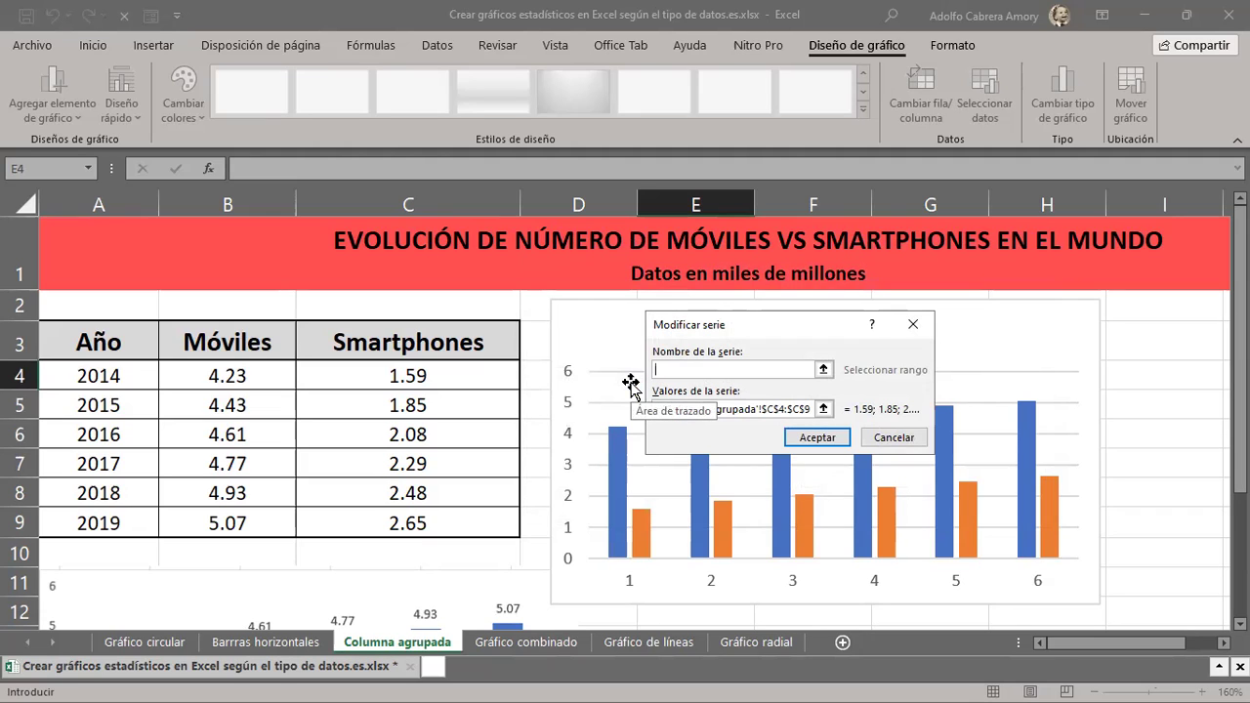
left_click(450, 337)
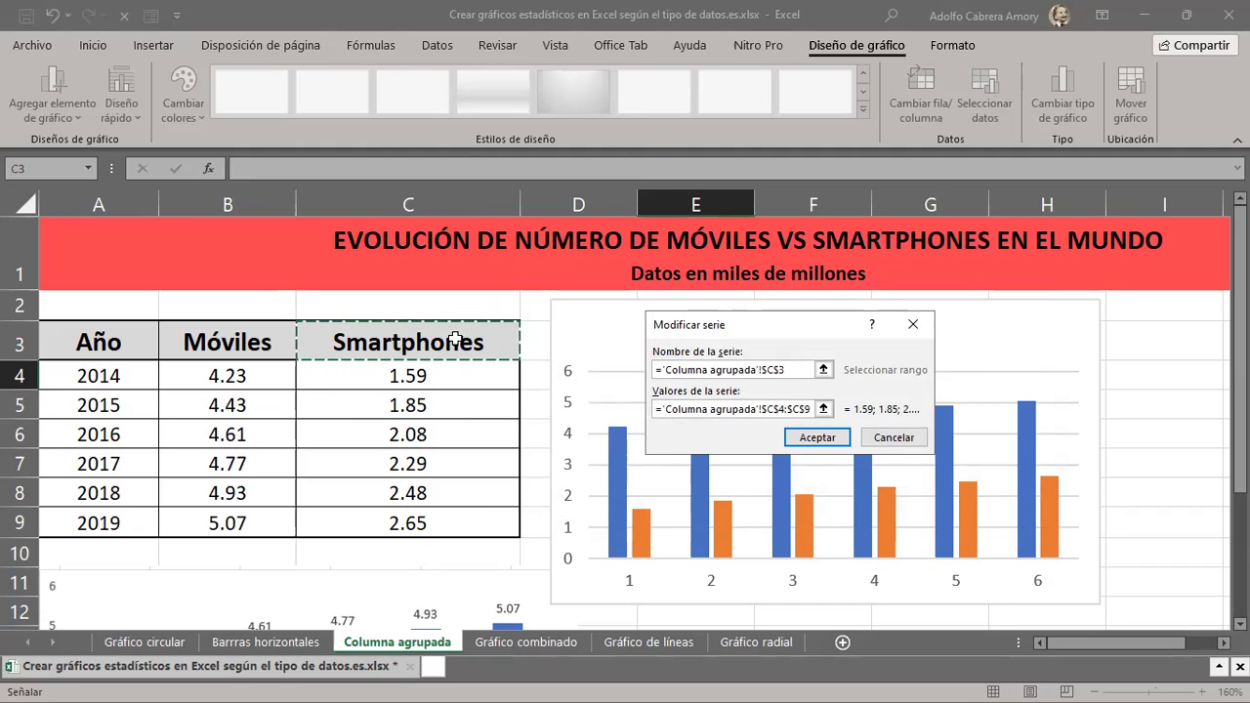
left_click(807, 442)
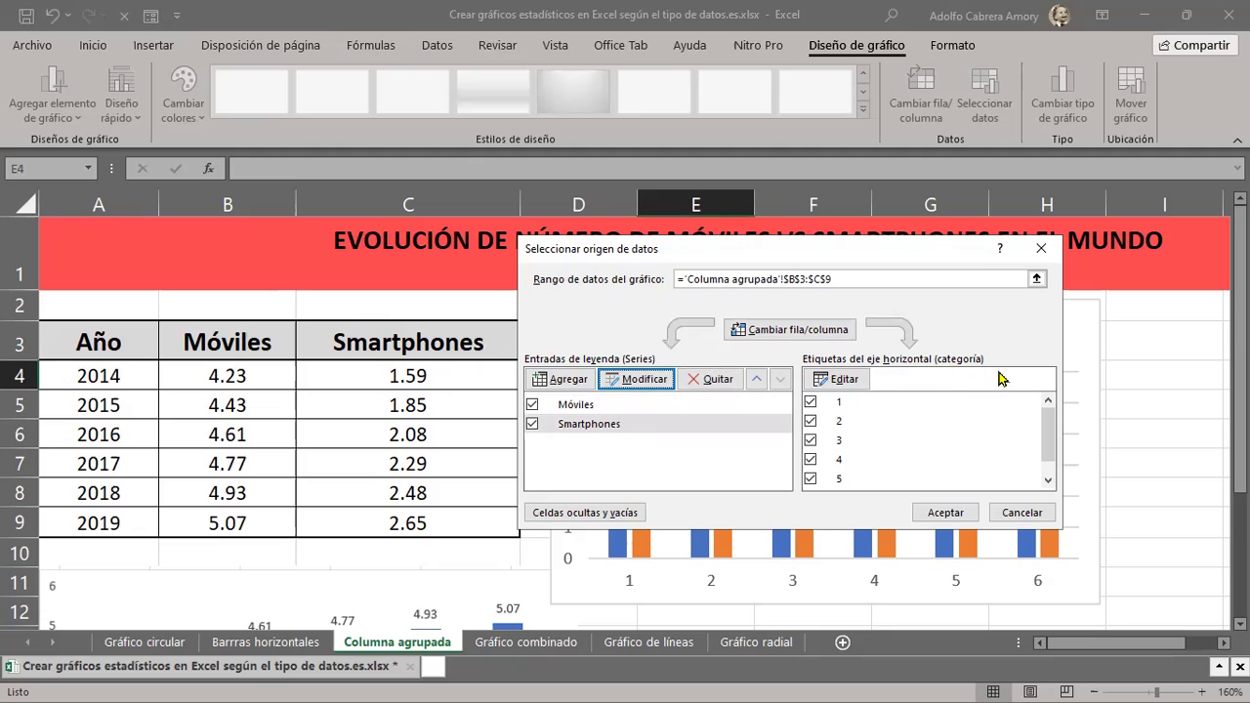
Use the years in A4:A9 (2014–2019) as the column chart's horizontal axis labels.
left_click(833, 383)
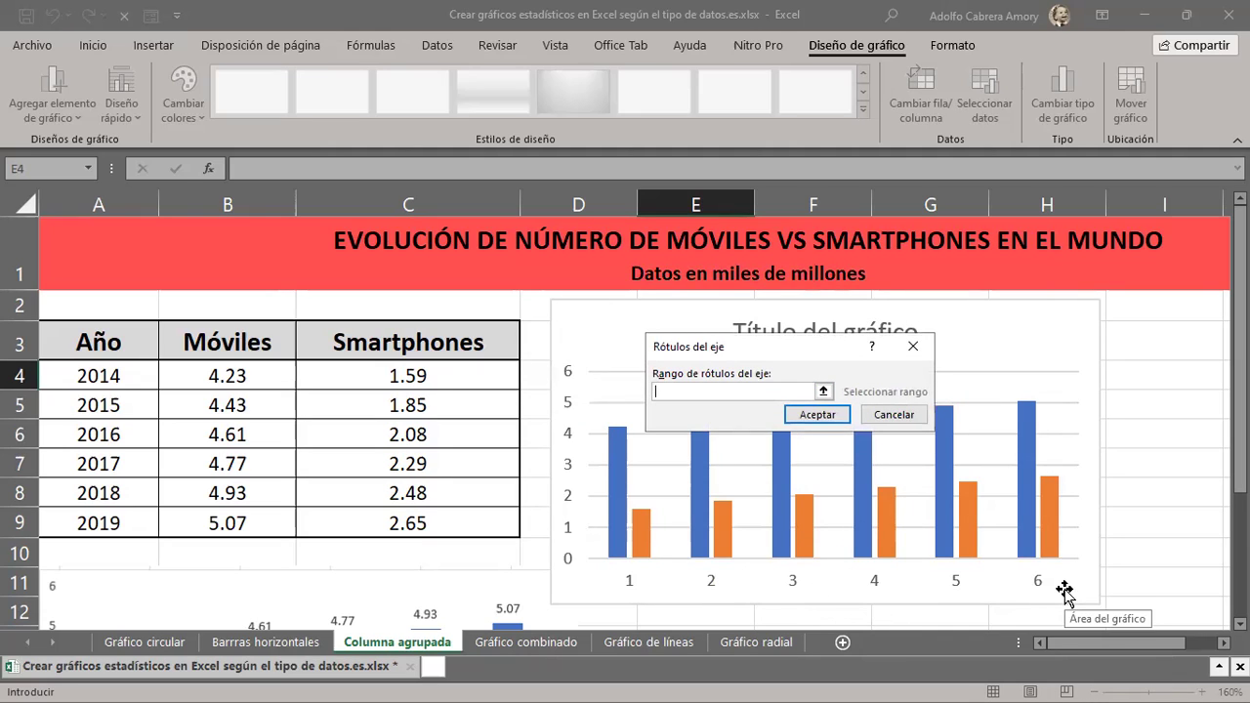
left_click(111, 376)
left_click_drag(111, 376, 94, 518)
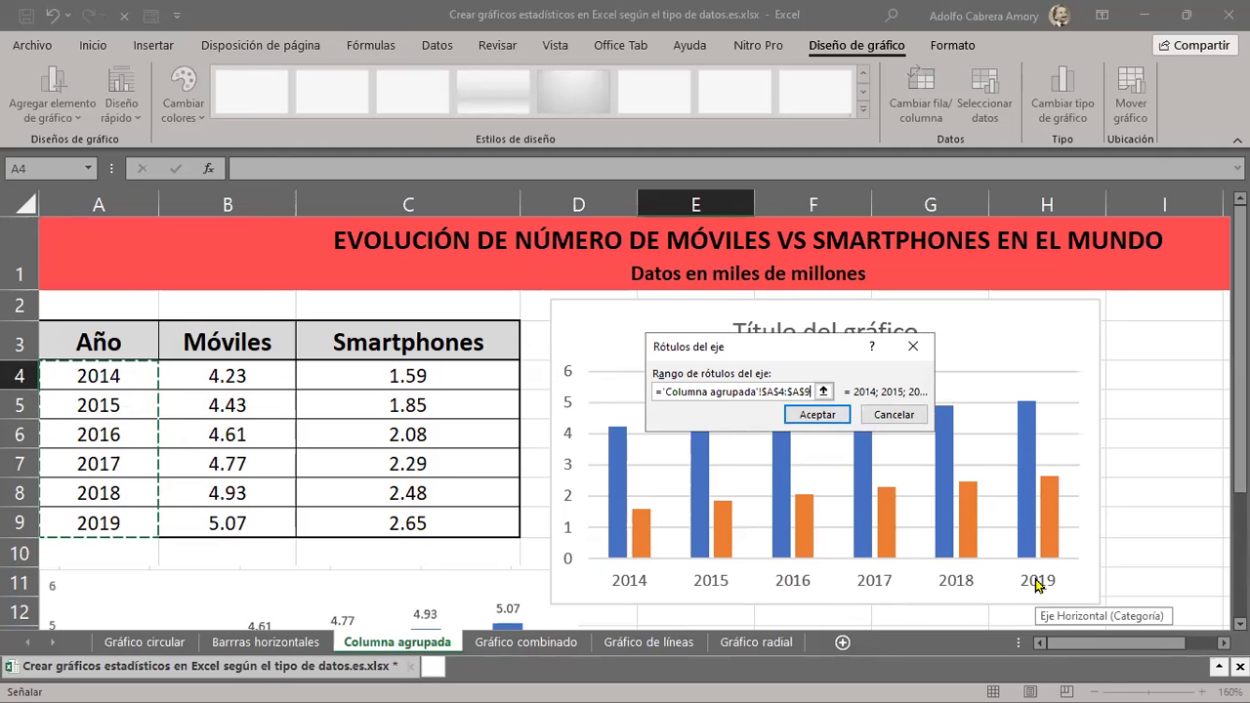
left_click(817, 415)
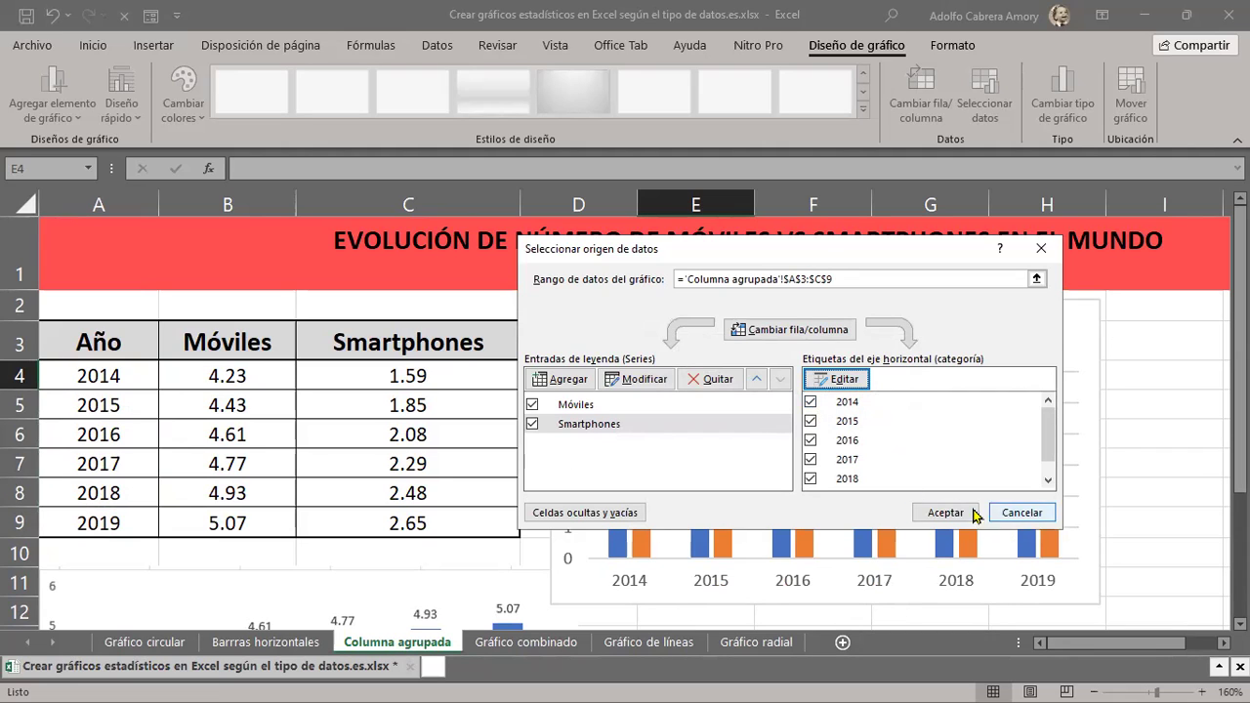
left_click(944, 512)
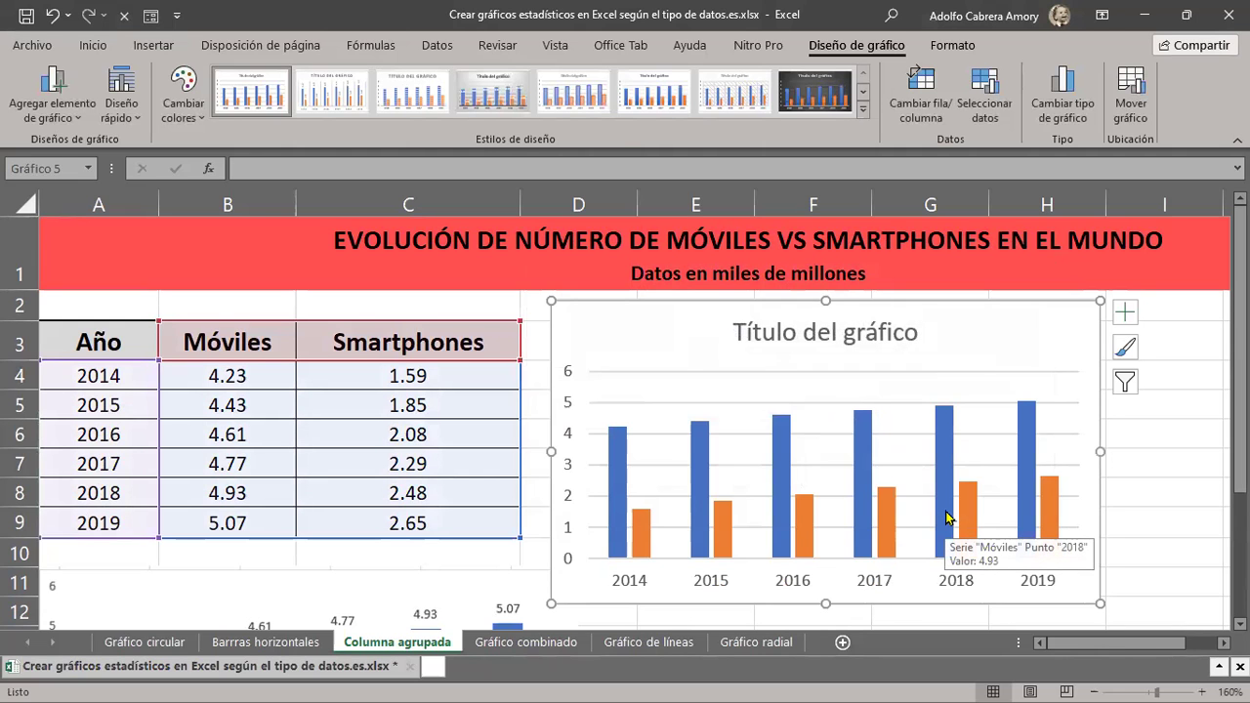
scroll(943, 511, "down", 3)
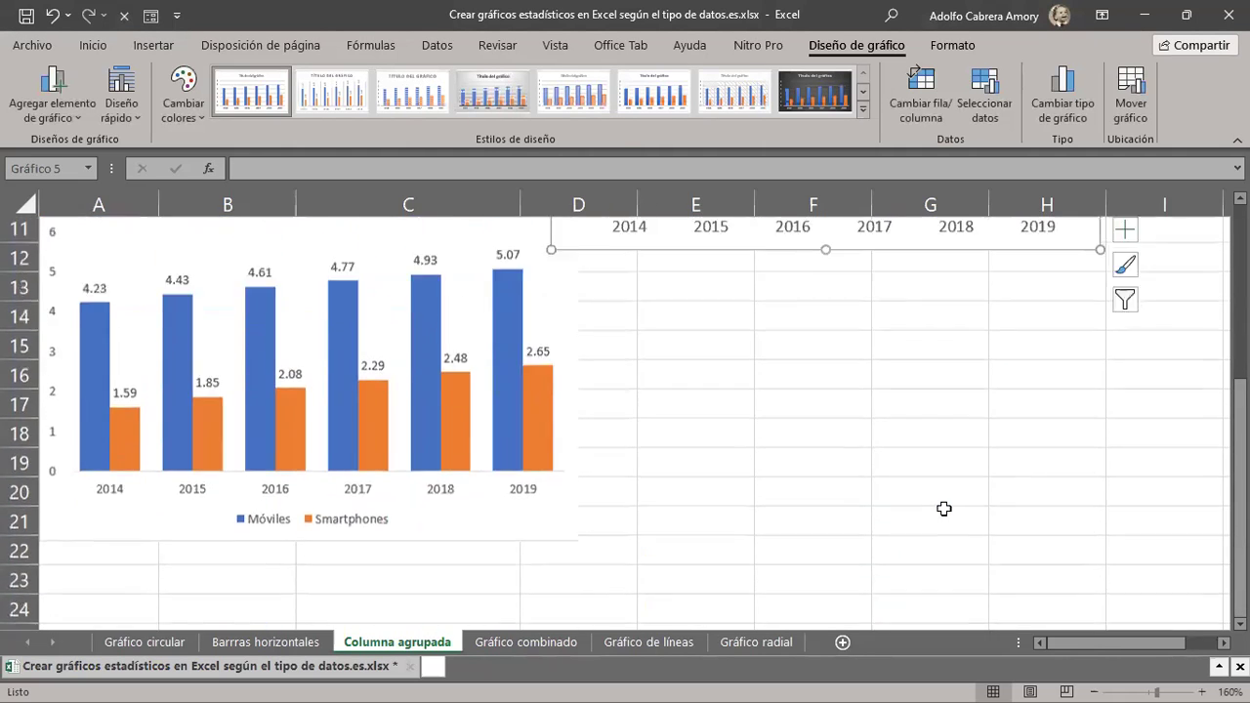
scroll(918, 494, "up", 1)
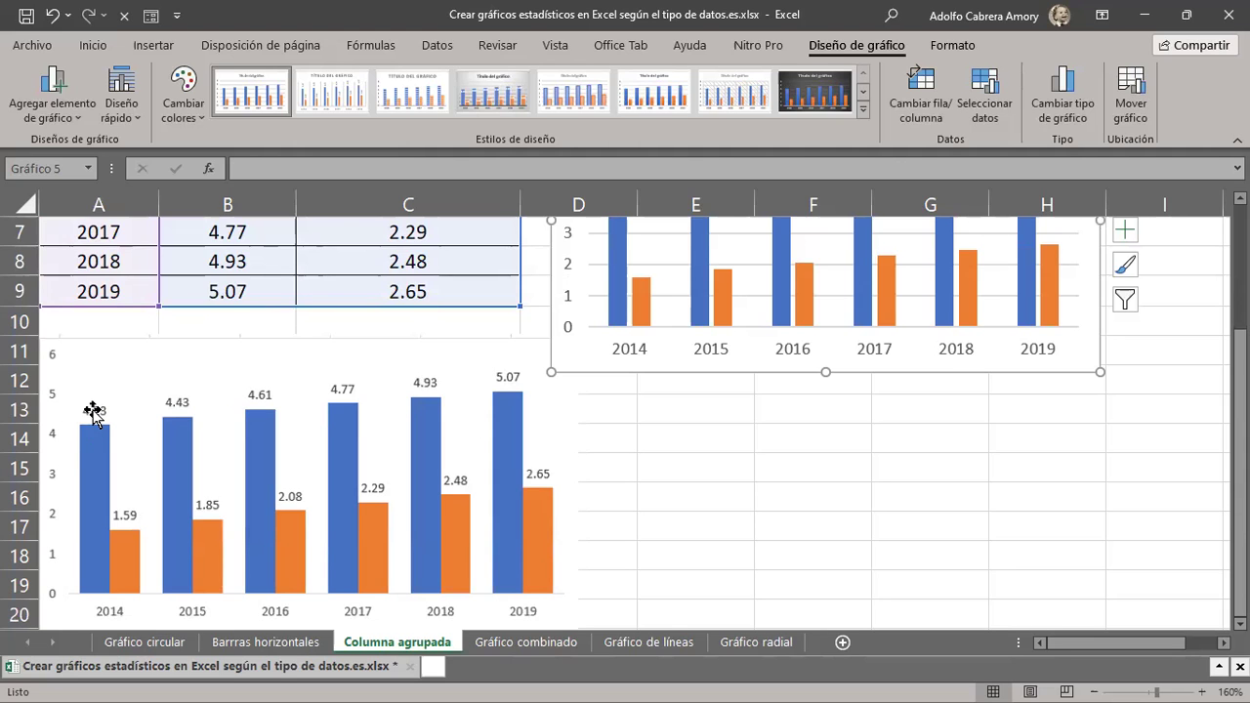
scroll(93, 411, "up", 1)
scroll(147, 406, "up", 1)
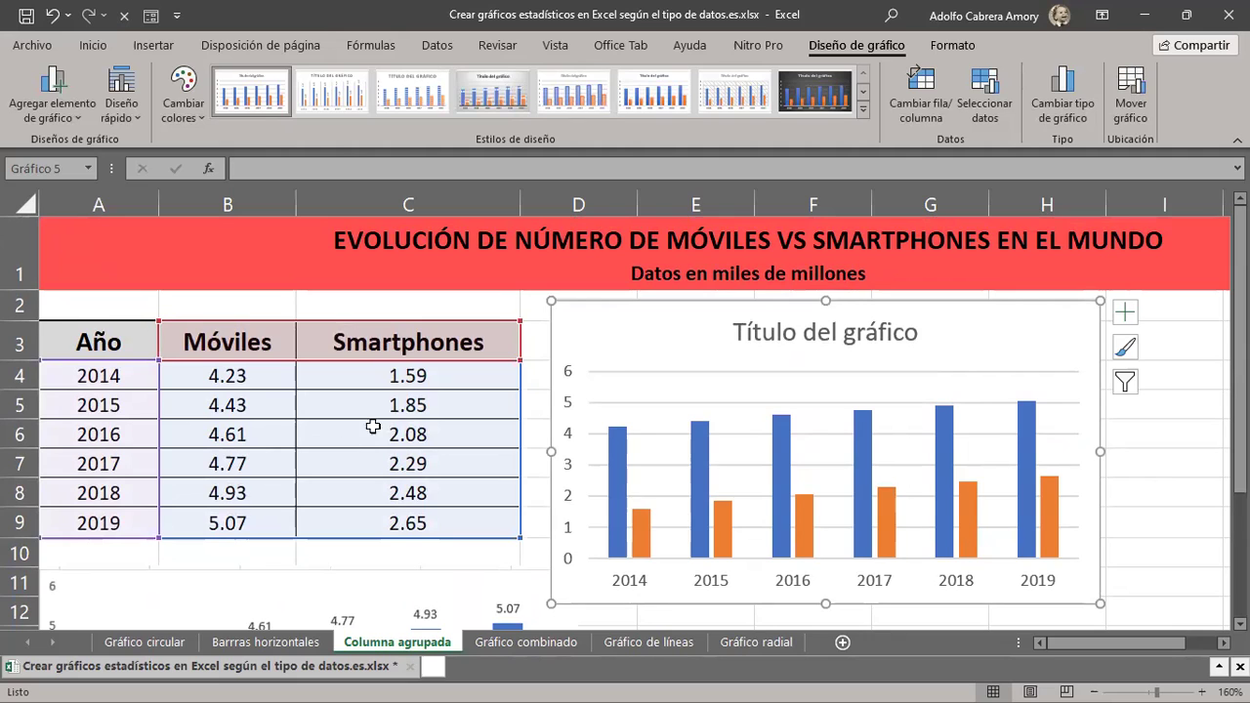
scroll(381, 527, "down", 2)
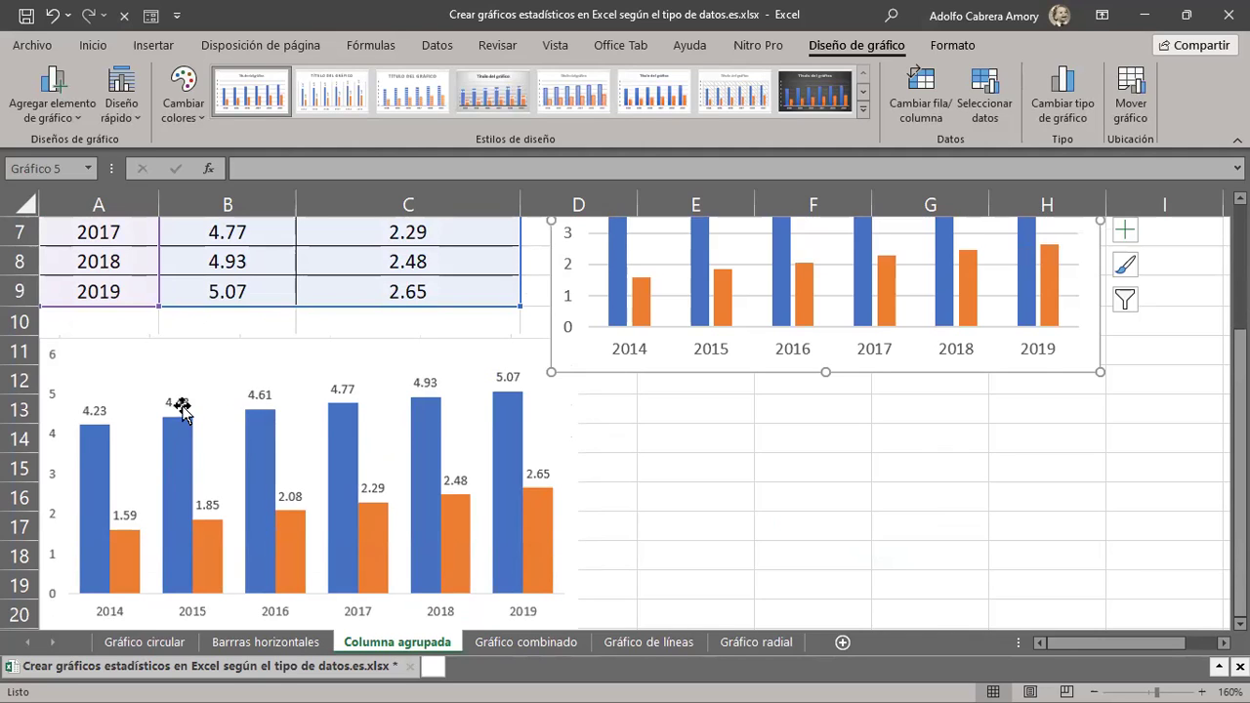
scroll(179, 405, "up", 2)
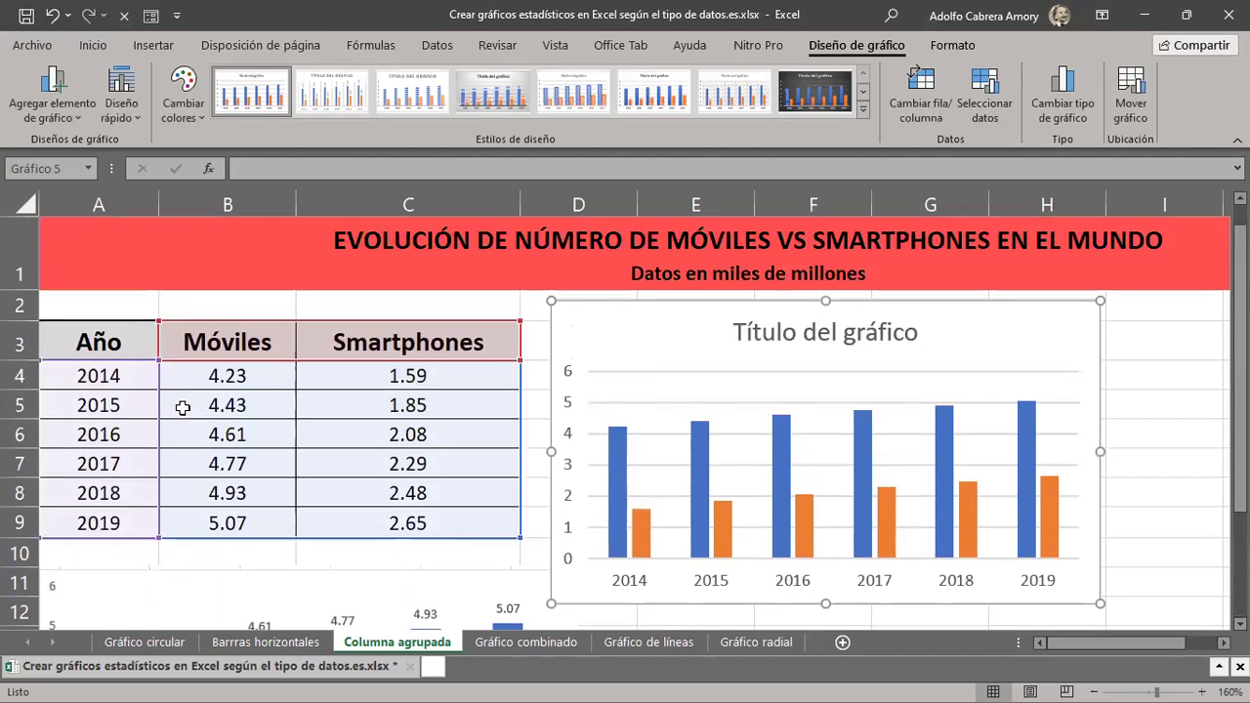
Review the Diseño rápido layouts, leaving Diseño 4 with value labels on every column.
left_click(130, 118)
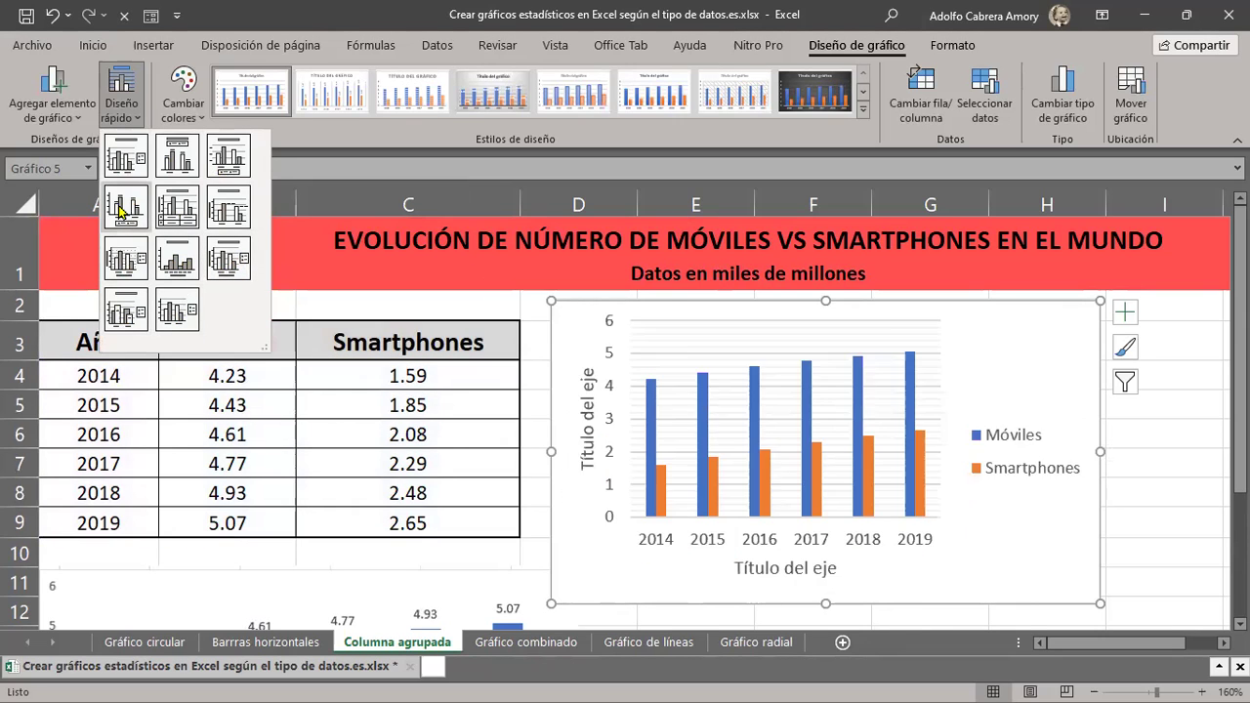
key("Escape")
scroll(750, 541, "down", 3)
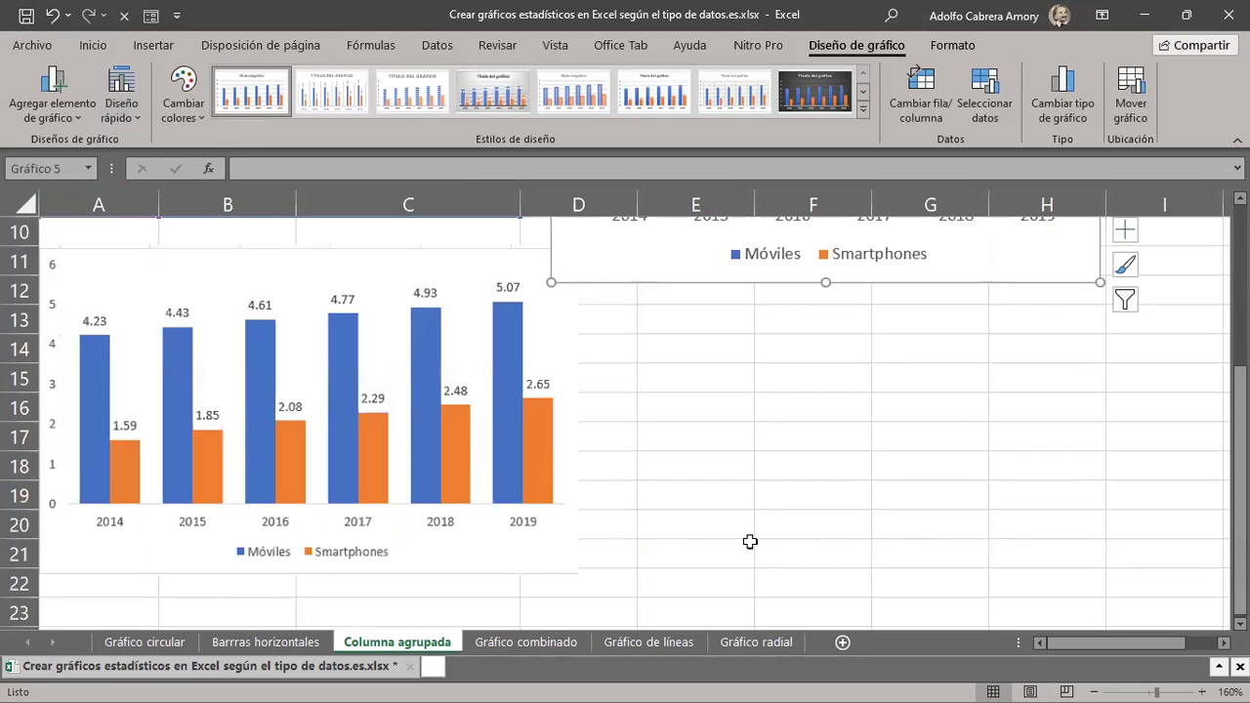
scroll(750, 541, "up", 3)
scroll(750, 541, "down", 2)
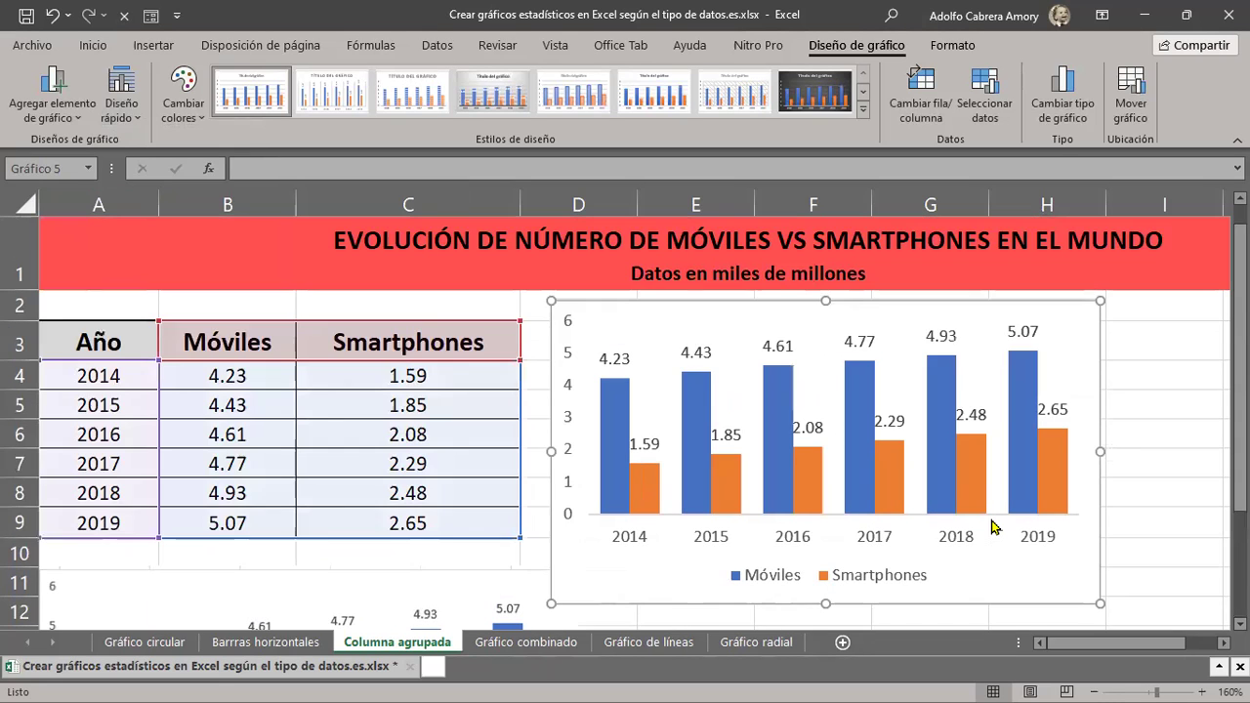
Enlarge the Móviles versus Smartphones column chart.
scroll(974, 519, "up", 2)
scroll(1113, 543, "down", 2)
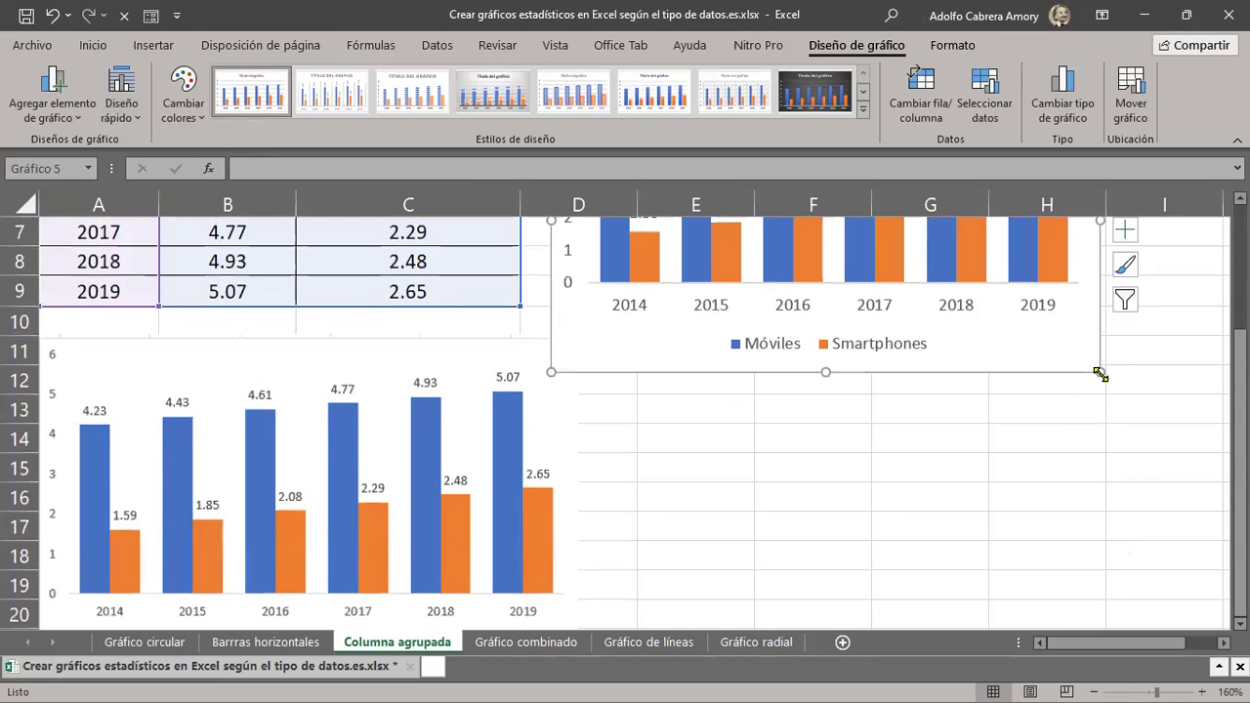
left_click_drag(1102, 372, 1196, 464)
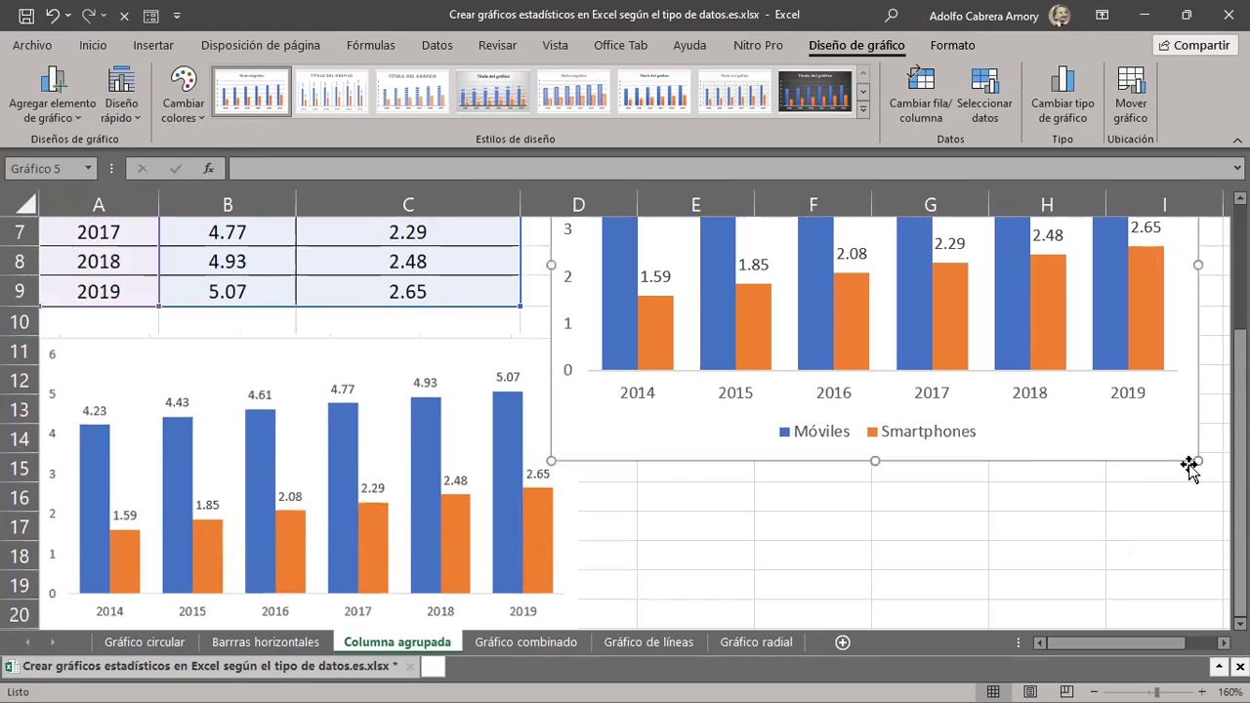
scroll(772, 531, "up", 2)
scroll(773, 531, "down", 2)
scroll(772, 532, "up", 1)
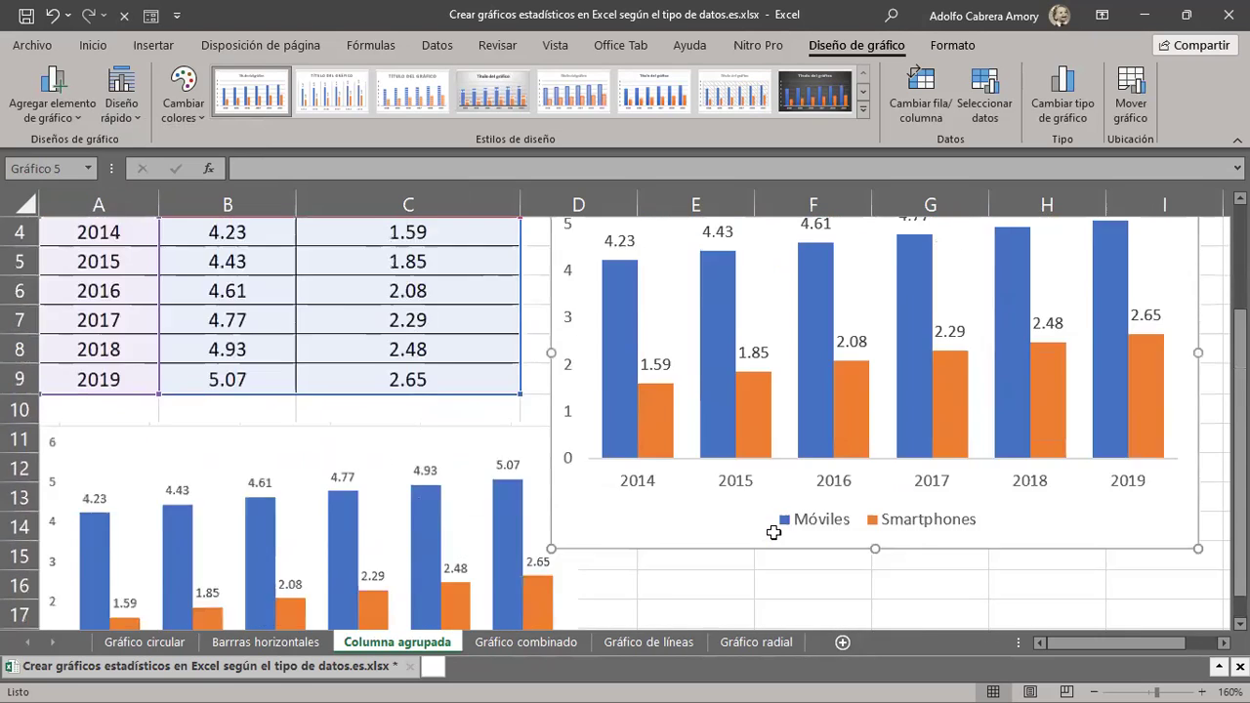
scroll(772, 531, "up", 1)
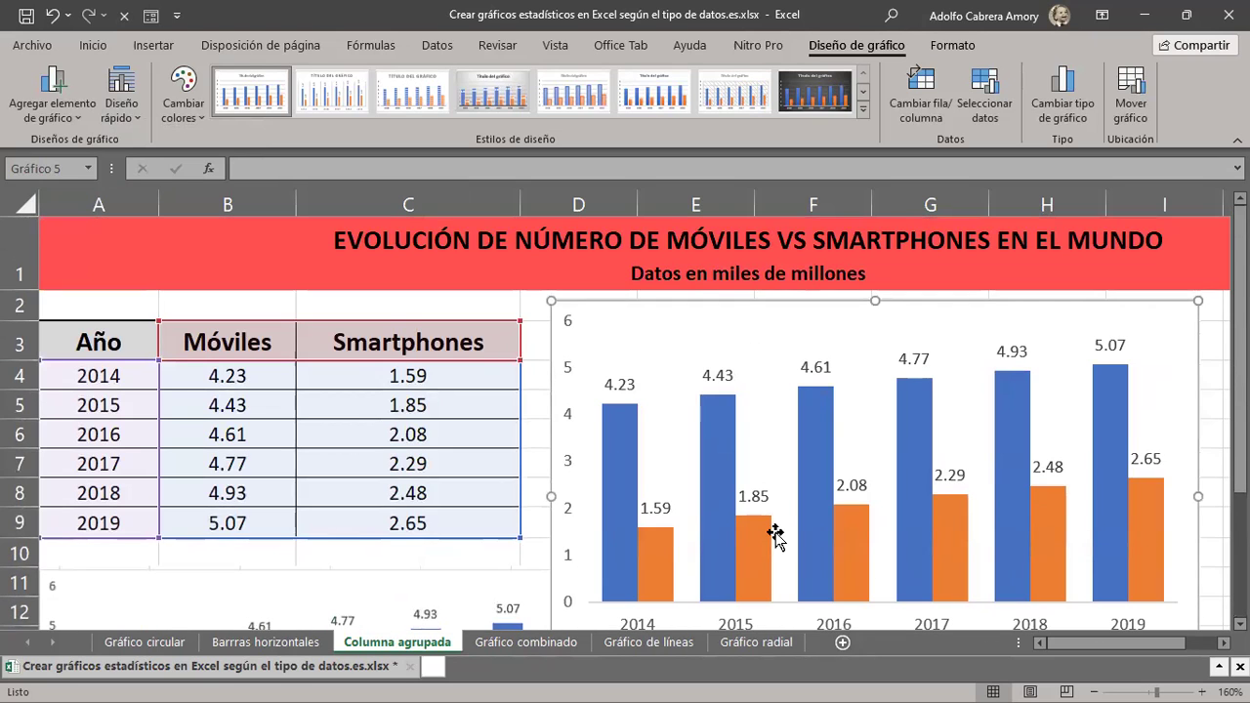
scroll(774, 535, "down", 3)
scroll(775, 535, "up", 2)
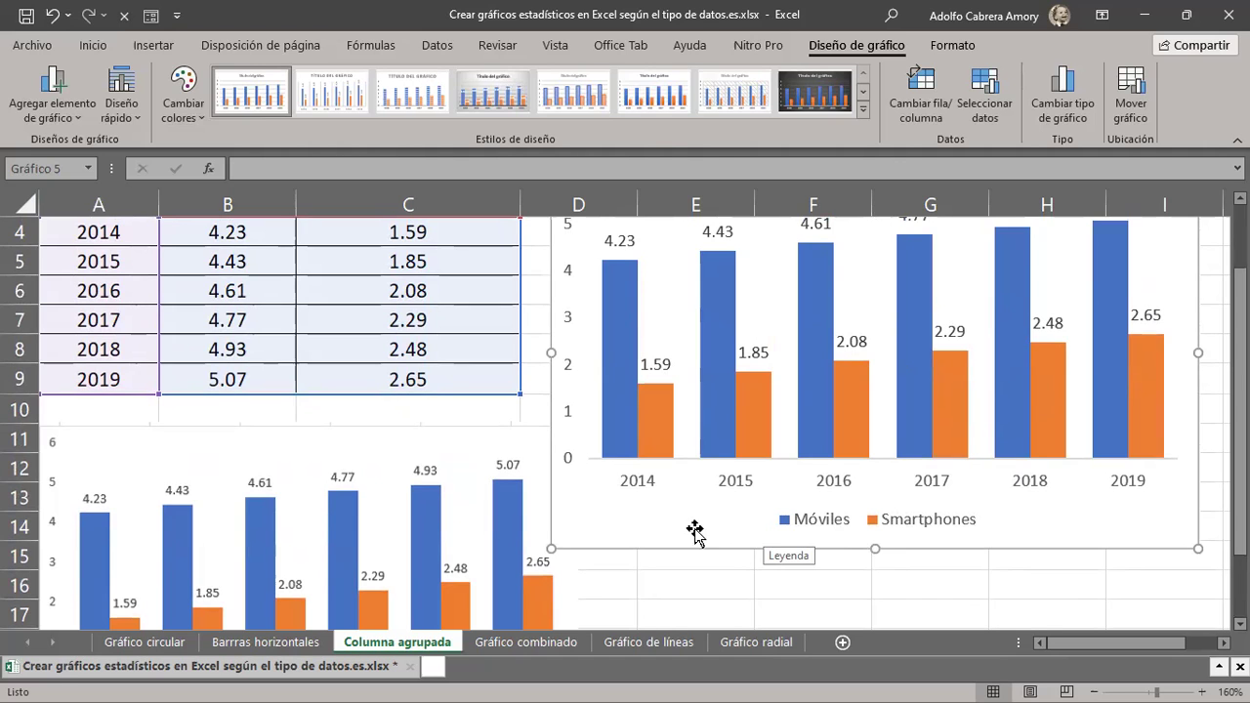
left_click(526, 648)
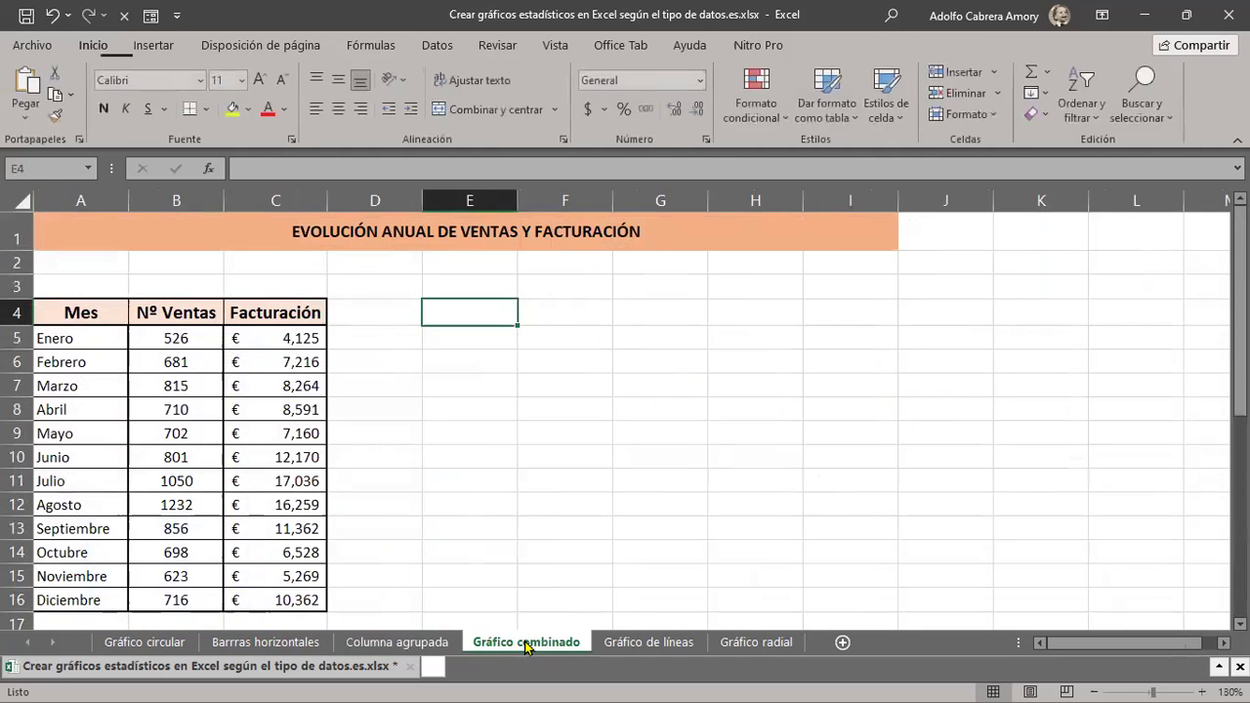
scroll(458, 536, "down", 2)
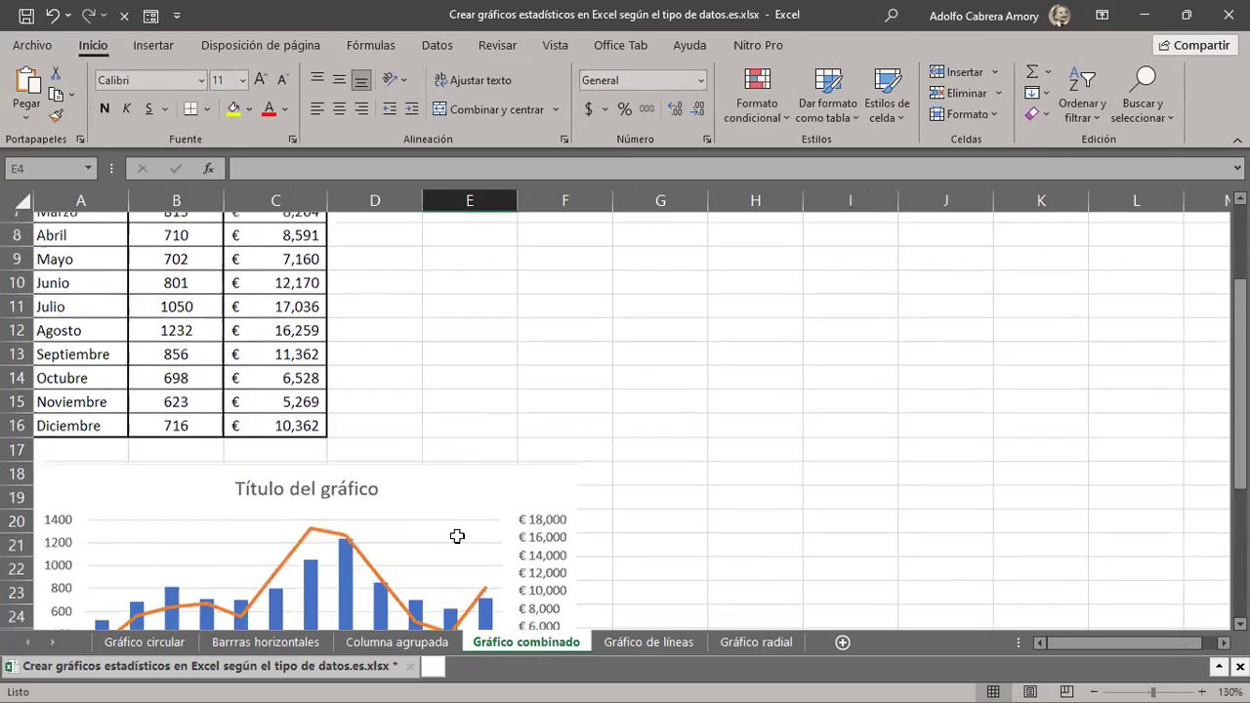
scroll(458, 537, "down", 1)
scroll(456, 536, "down", 2)
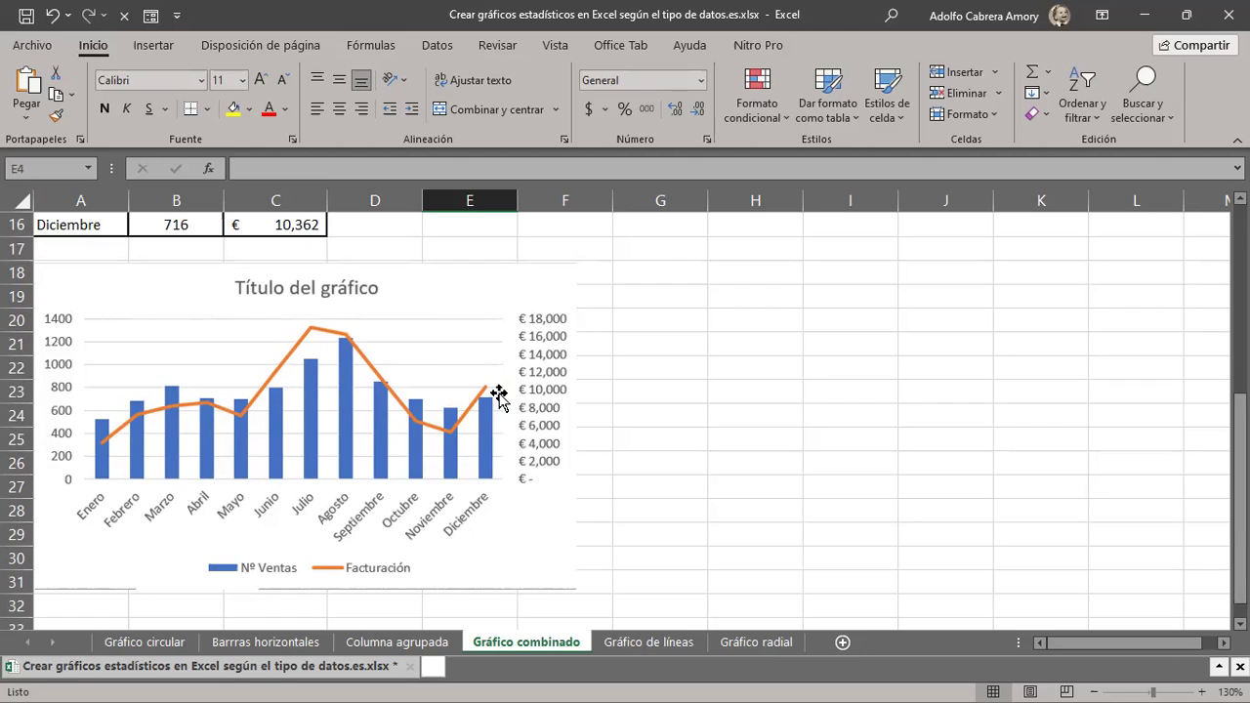
scroll(466, 438, "up", 1)
scroll(466, 438, "up", 2)
scroll(466, 439, "up", 2)
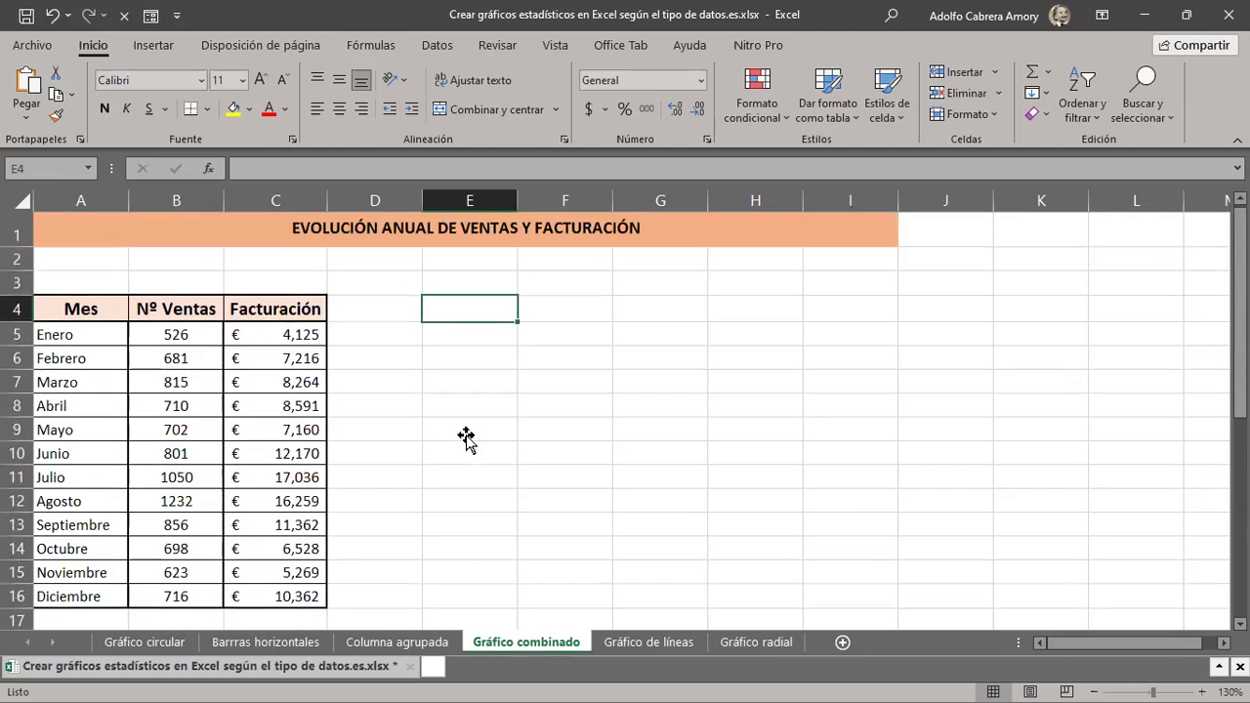
scroll(465, 438, "down", 1)
scroll(466, 438, "down", 3)
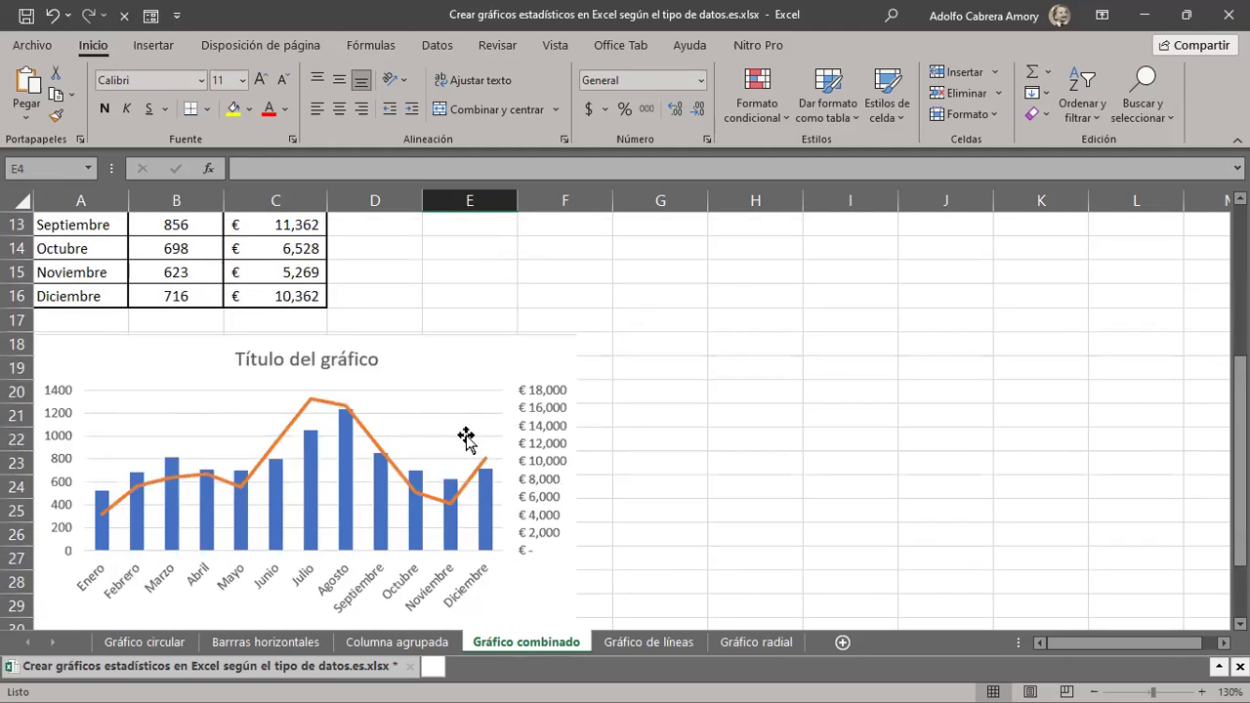
scroll(466, 438, "up", 4)
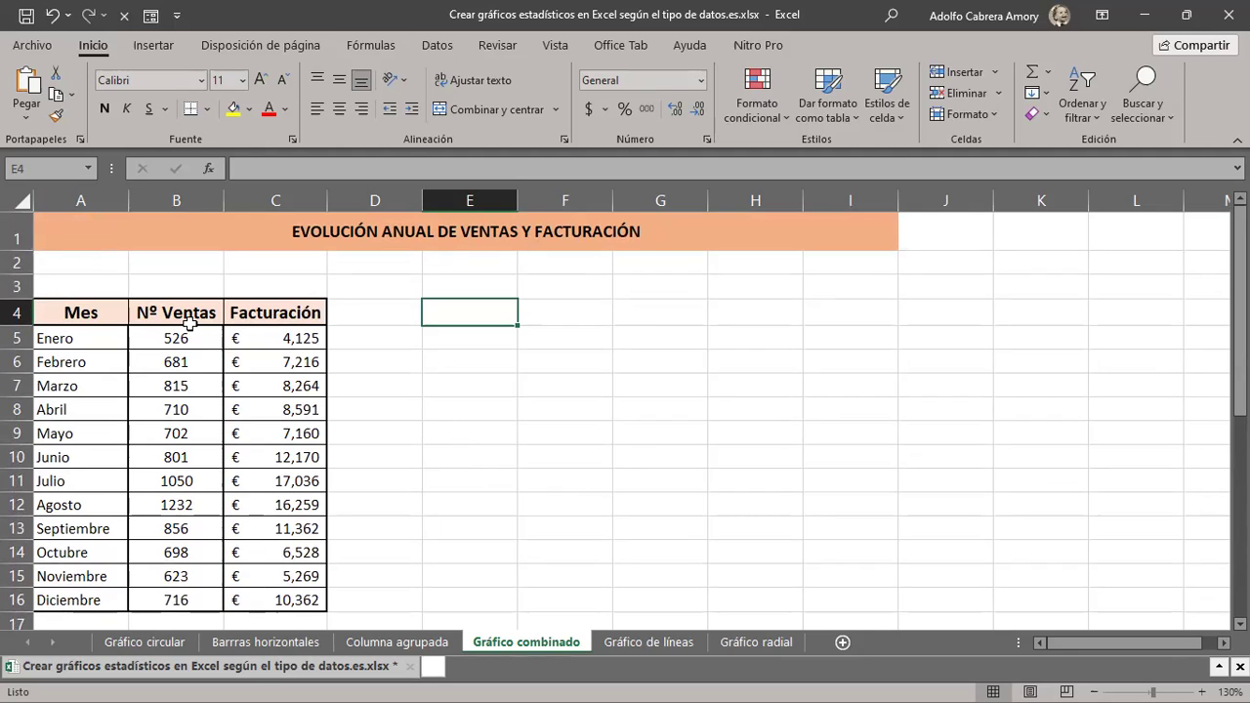
left_click_drag(189, 325, 197, 610)
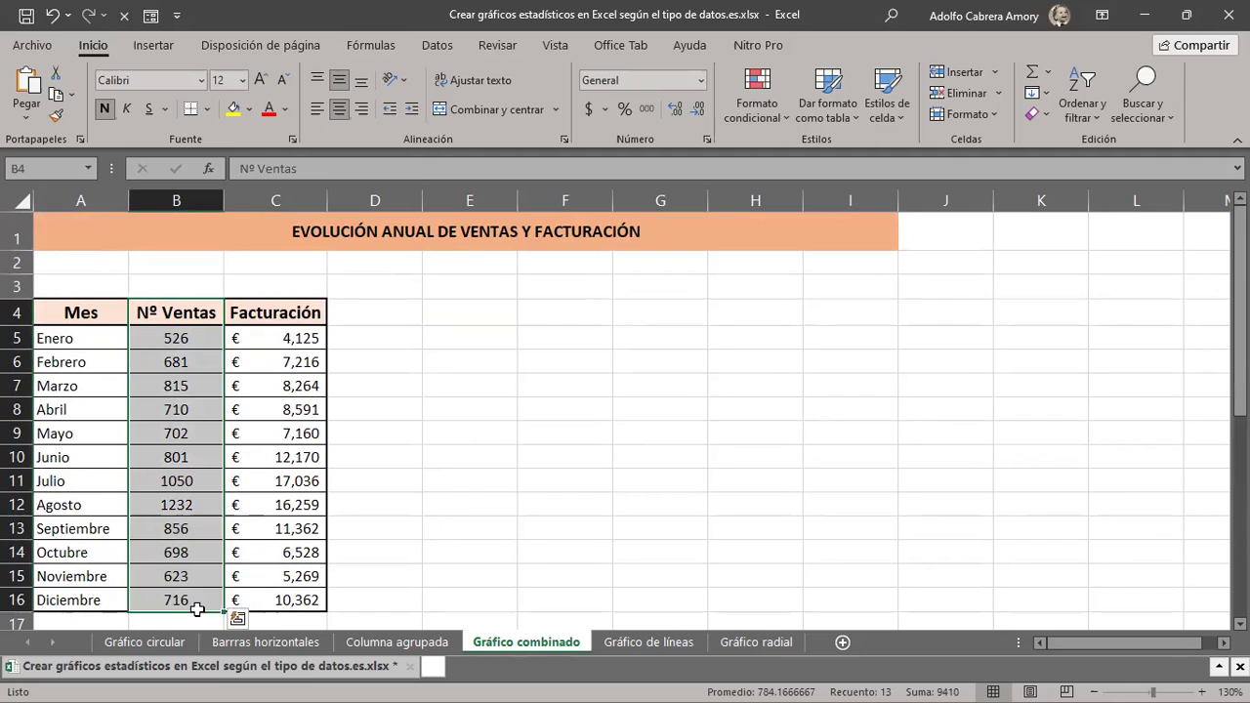
left_click_drag(266, 319, 294, 598)
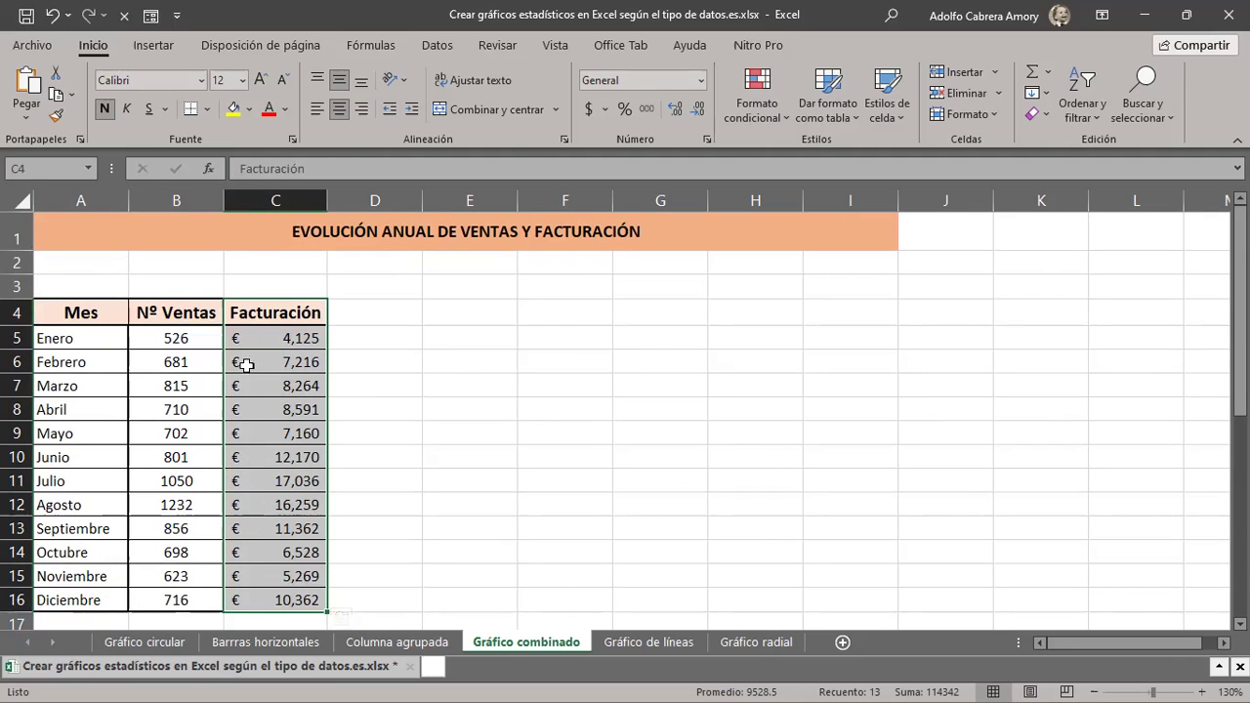
left_click_drag(171, 315, 181, 599)
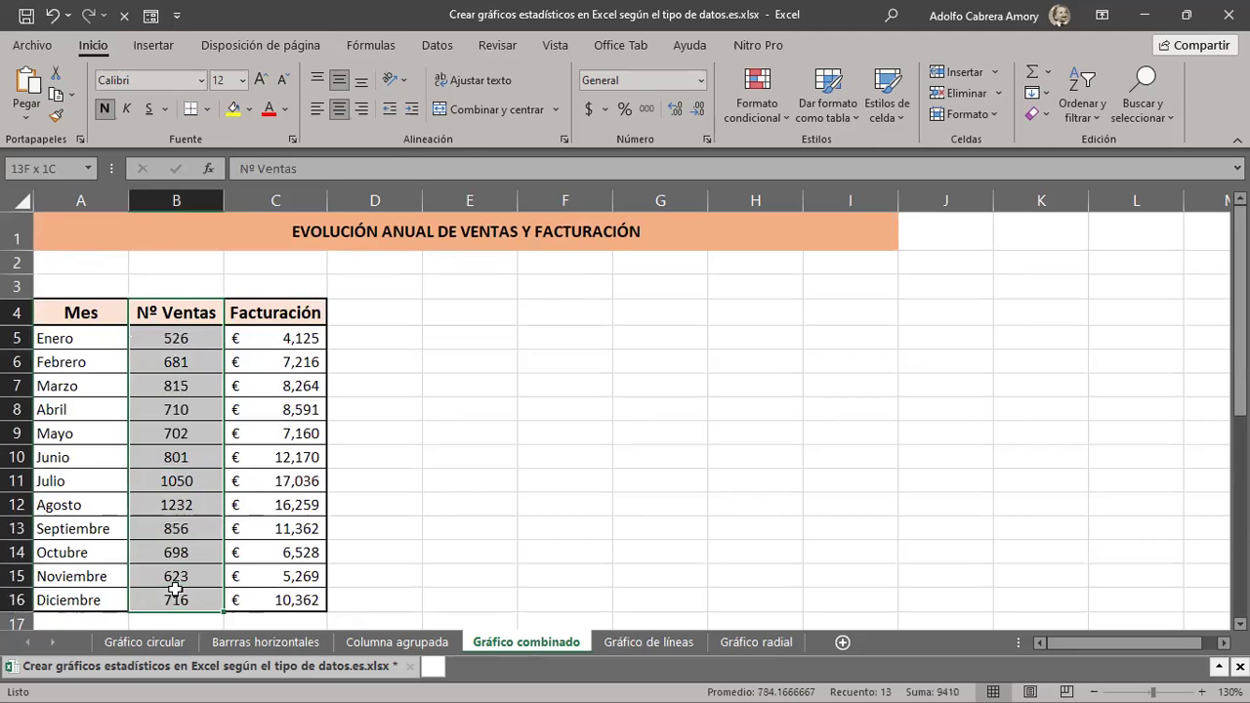
left_click_drag(180, 599, 180, 600)
left_click_drag(177, 337, 185, 602)
mouse_move(173, 337)
left_mouse_down()
mouse_move(139, 368)
mouse_move(141, 386)
left_mouse_up()
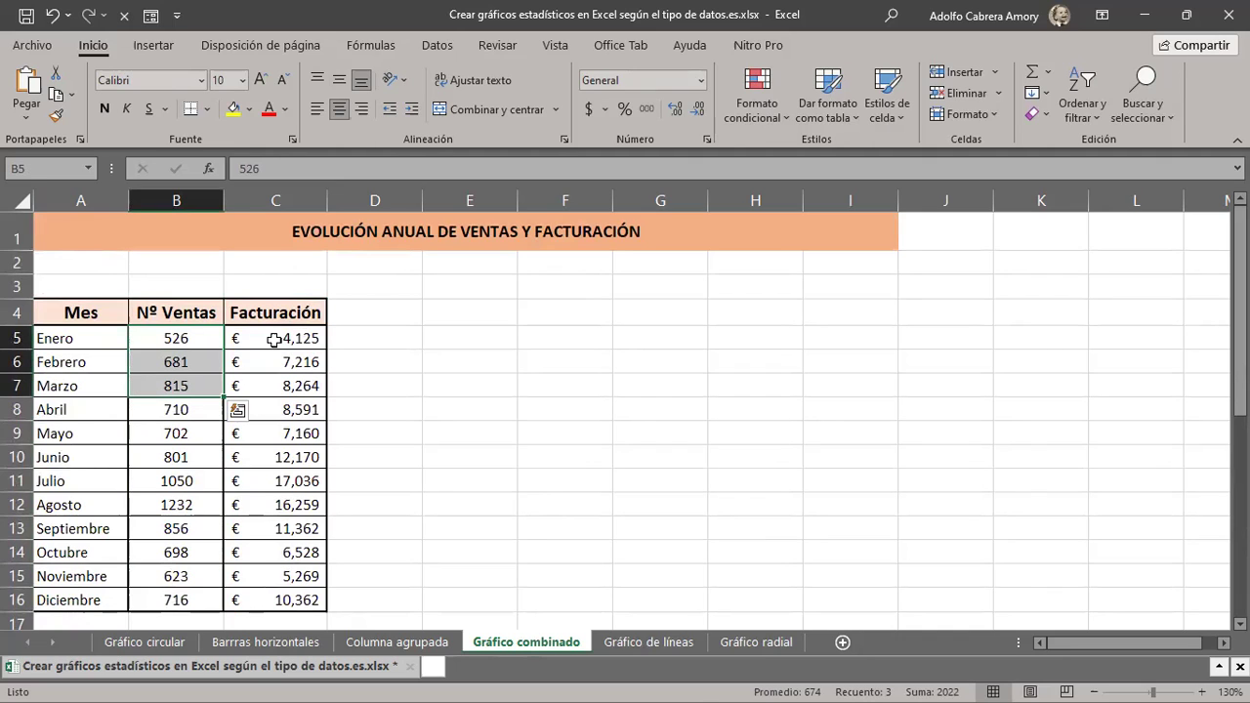
left_click_drag(269, 340, 262, 385)
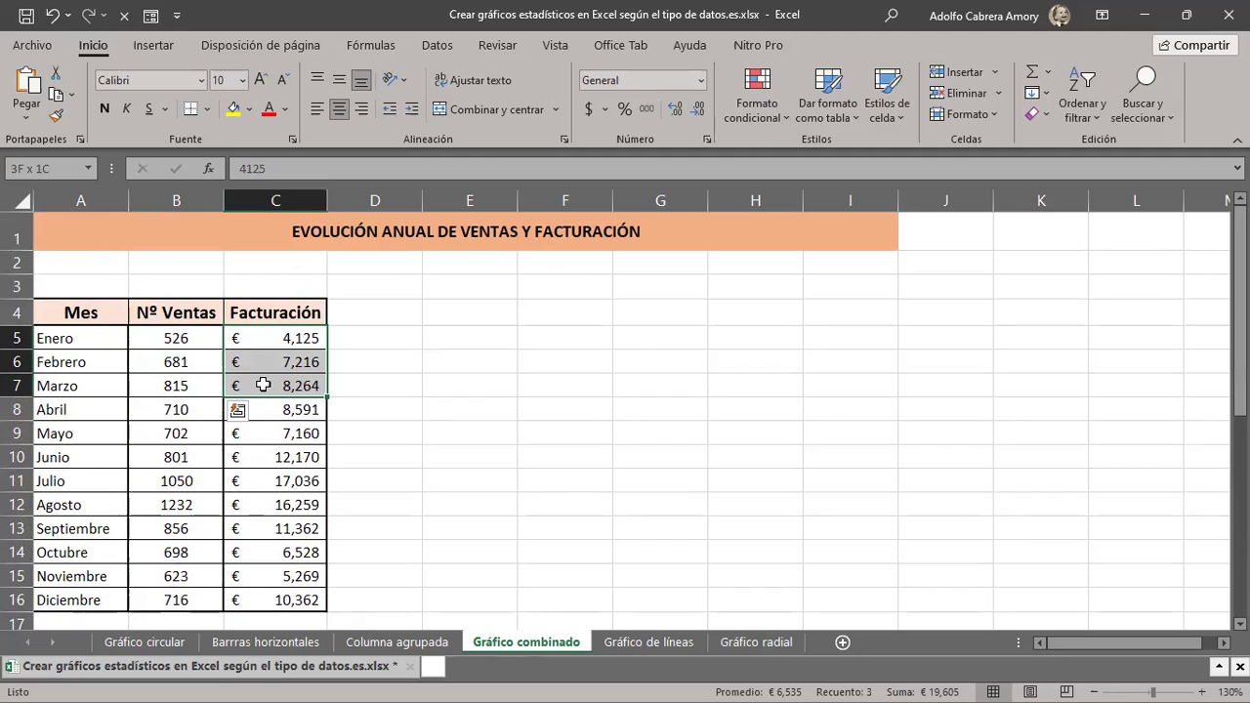
left_click_drag(263, 385, 245, 588)
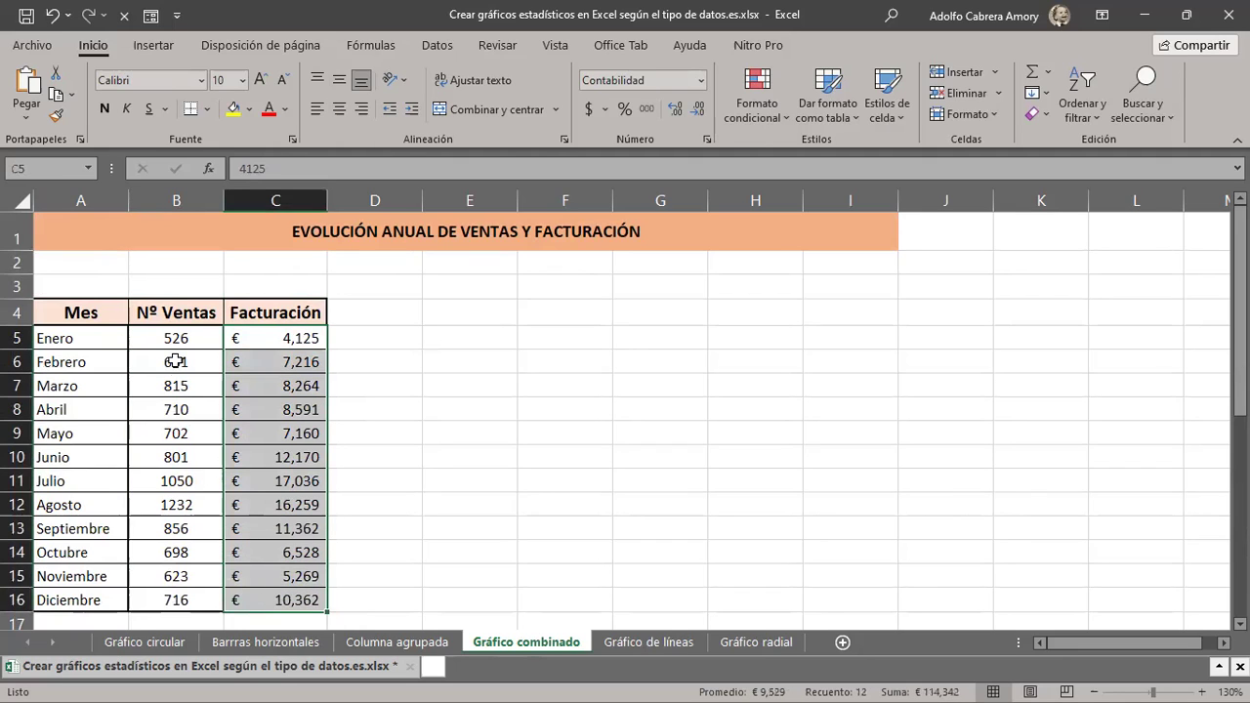
left_click_drag(157, 338, 162, 595)
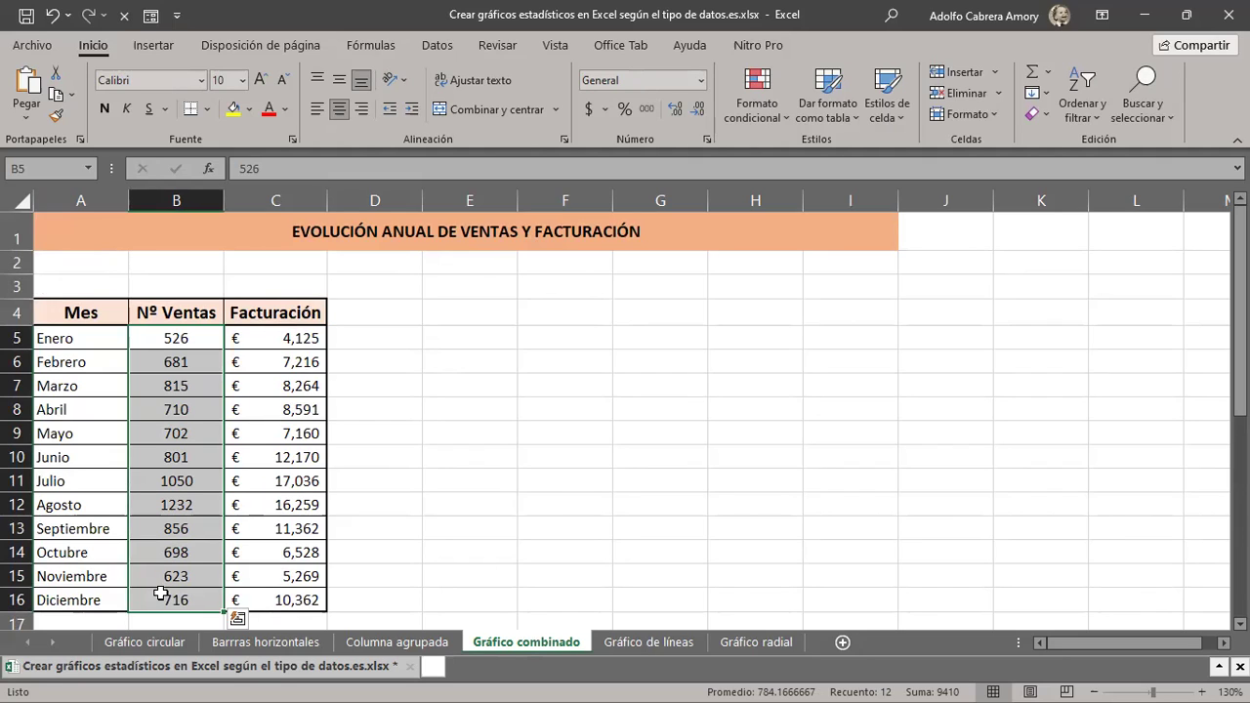
left_click(217, 389)
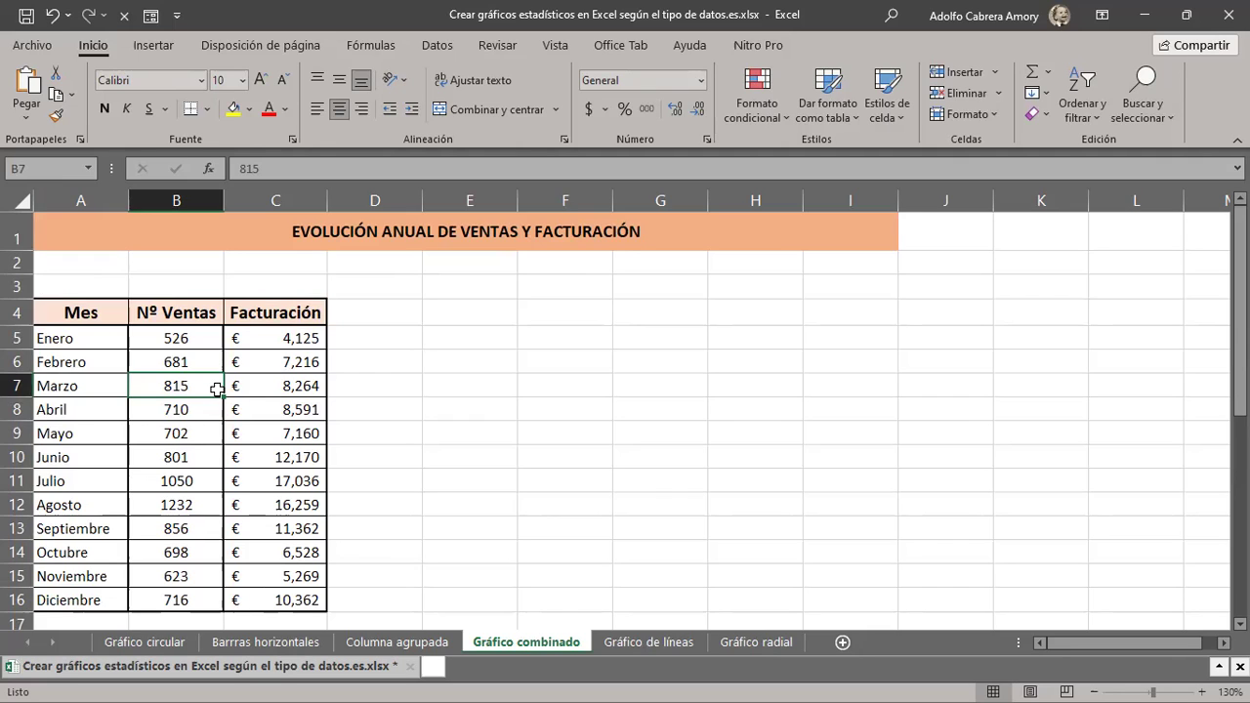
Insert a Columna agrupada – Línea en eje secundario combo chart of Nº Ventas and Facturación.
left_click(154, 47)
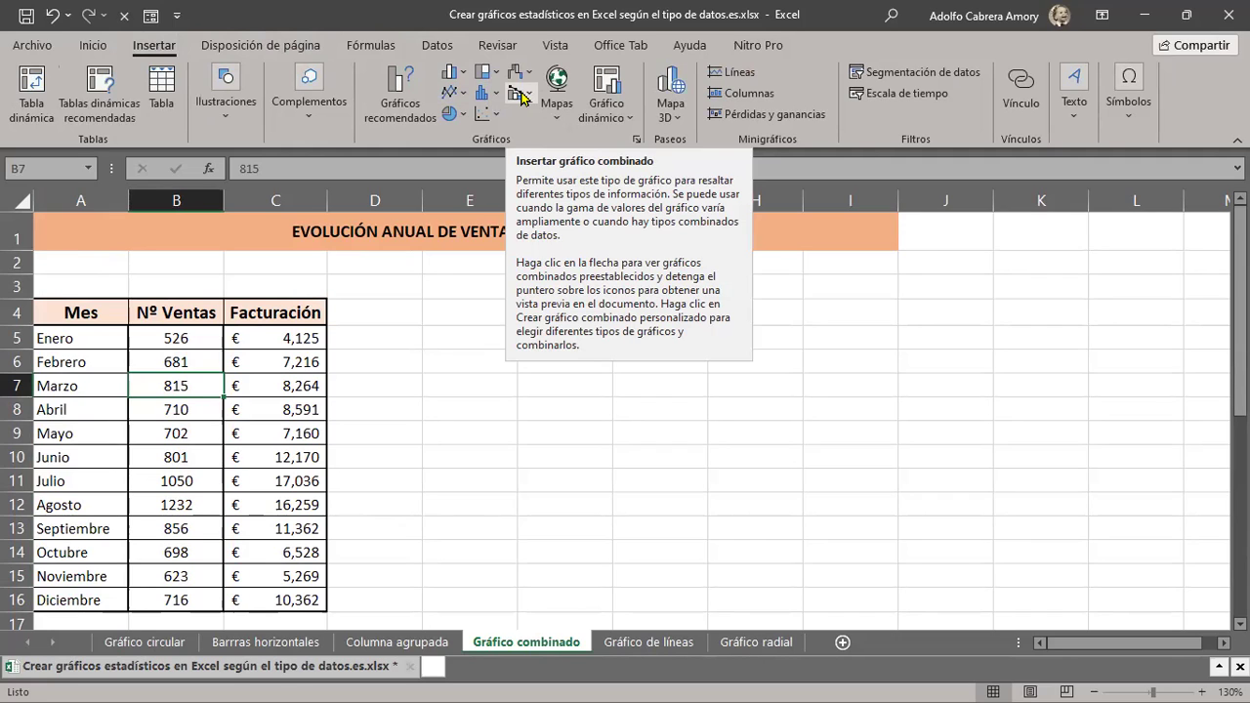
left_click(523, 91)
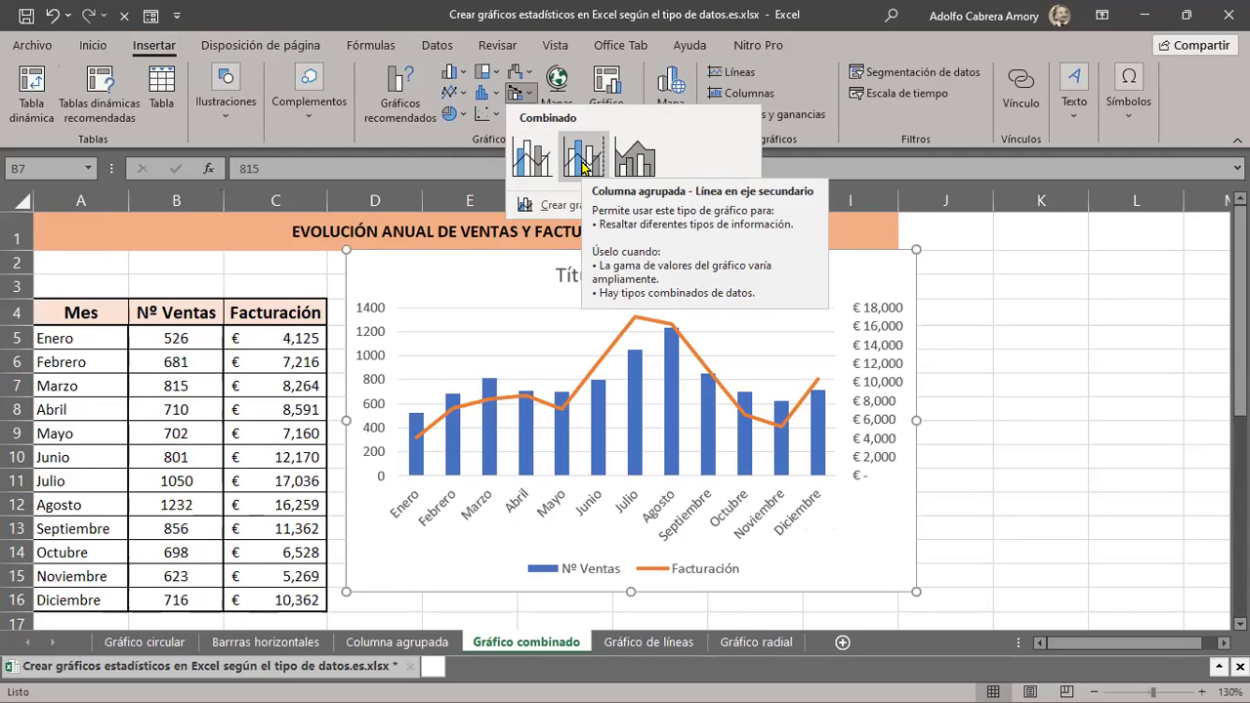
left_click(583, 162)
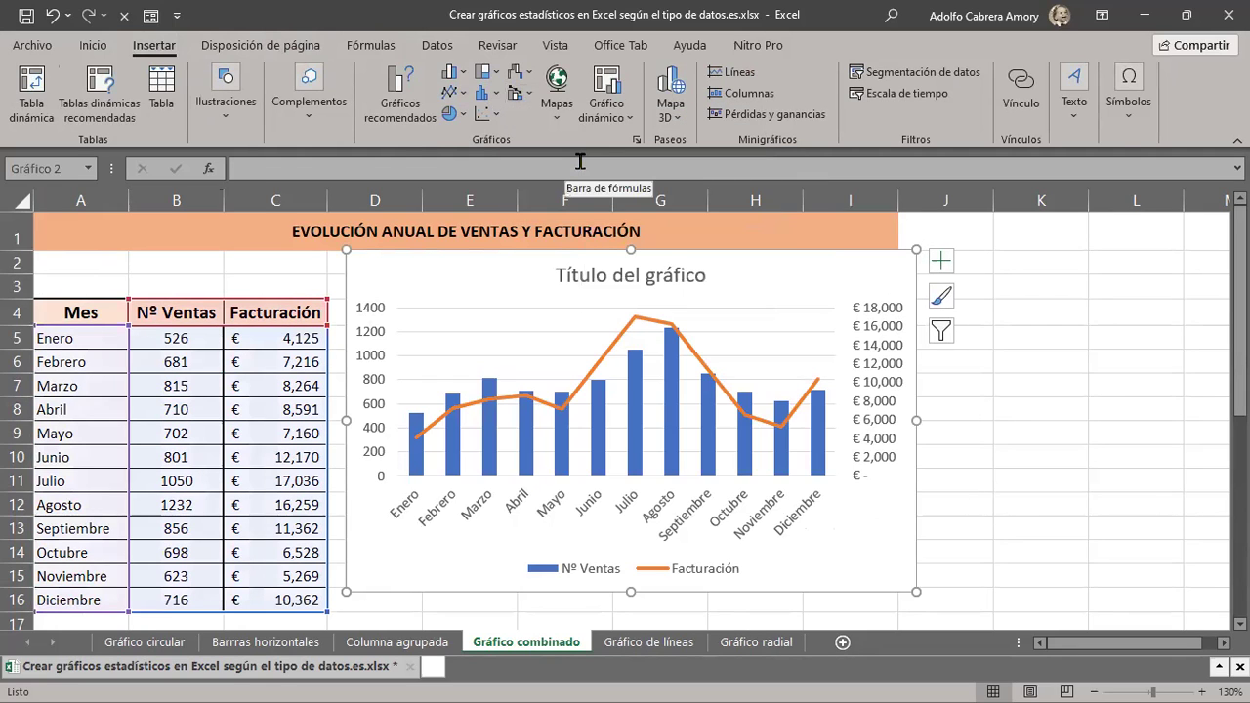
Move the combo chart slightly down and right beside the monthly sales table.
left_click_drag(469, 254, 486, 294)
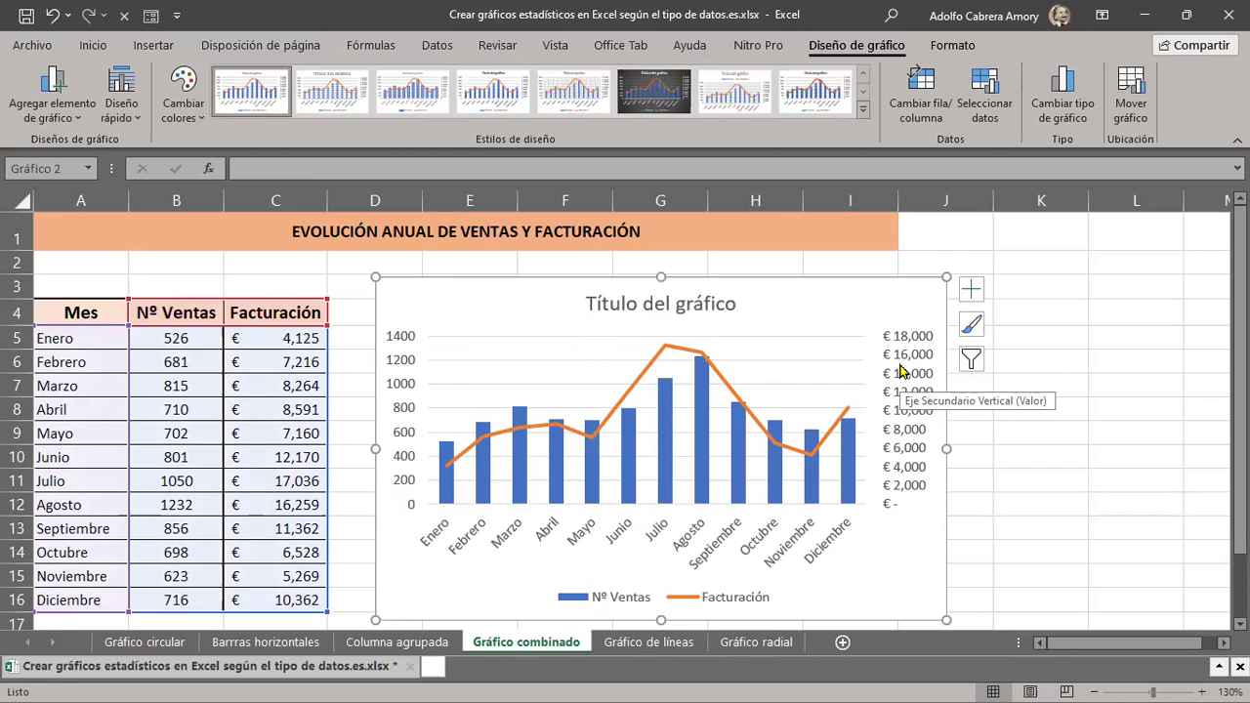
left_click_drag(901, 371, 506, 528)
scroll(586, 495, "down", 4)
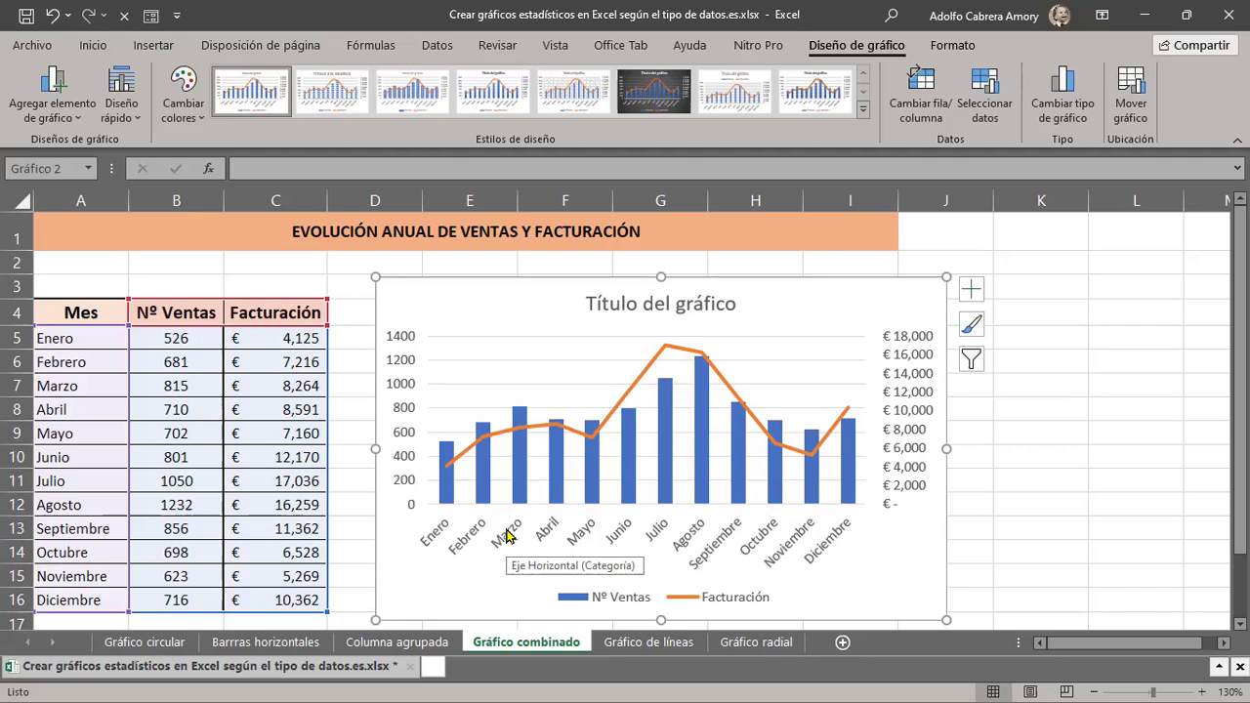
Open the Gráfico de líneas sheet and nudge the IPC reference chart picture upward.
left_click(625, 643)
scroll(625, 519, "up", 4)
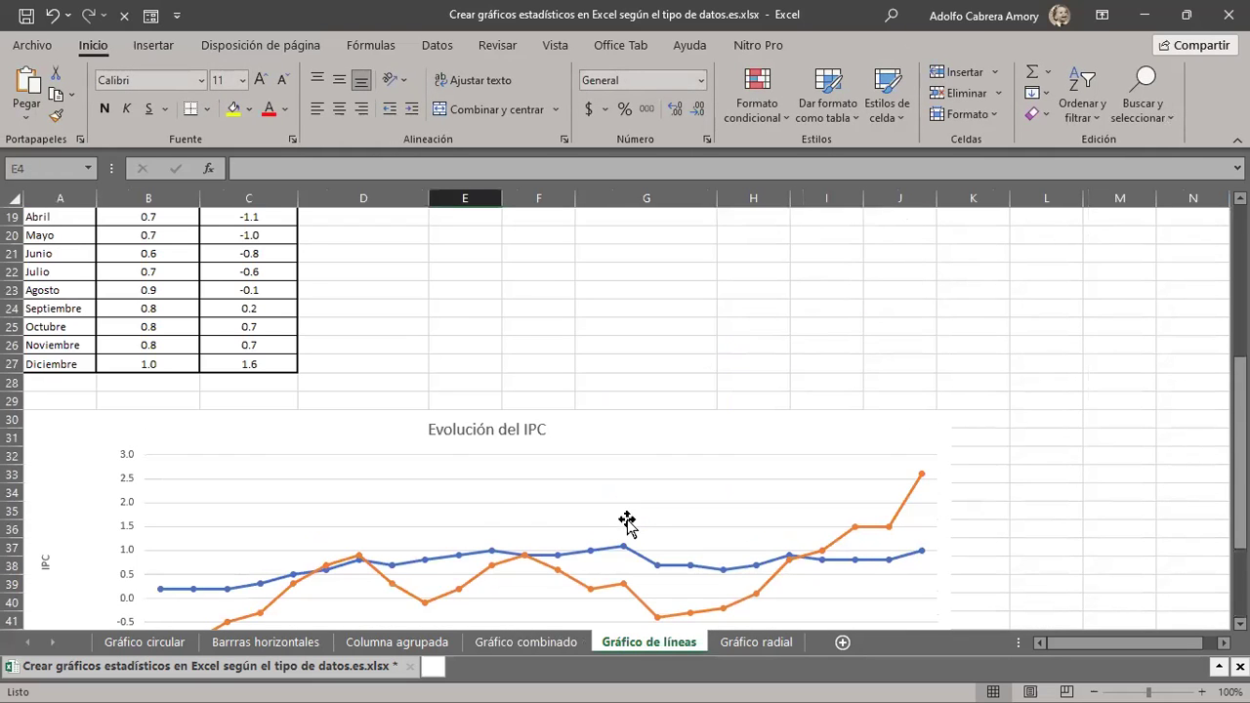
left_click_drag(440, 528, 360, 514)
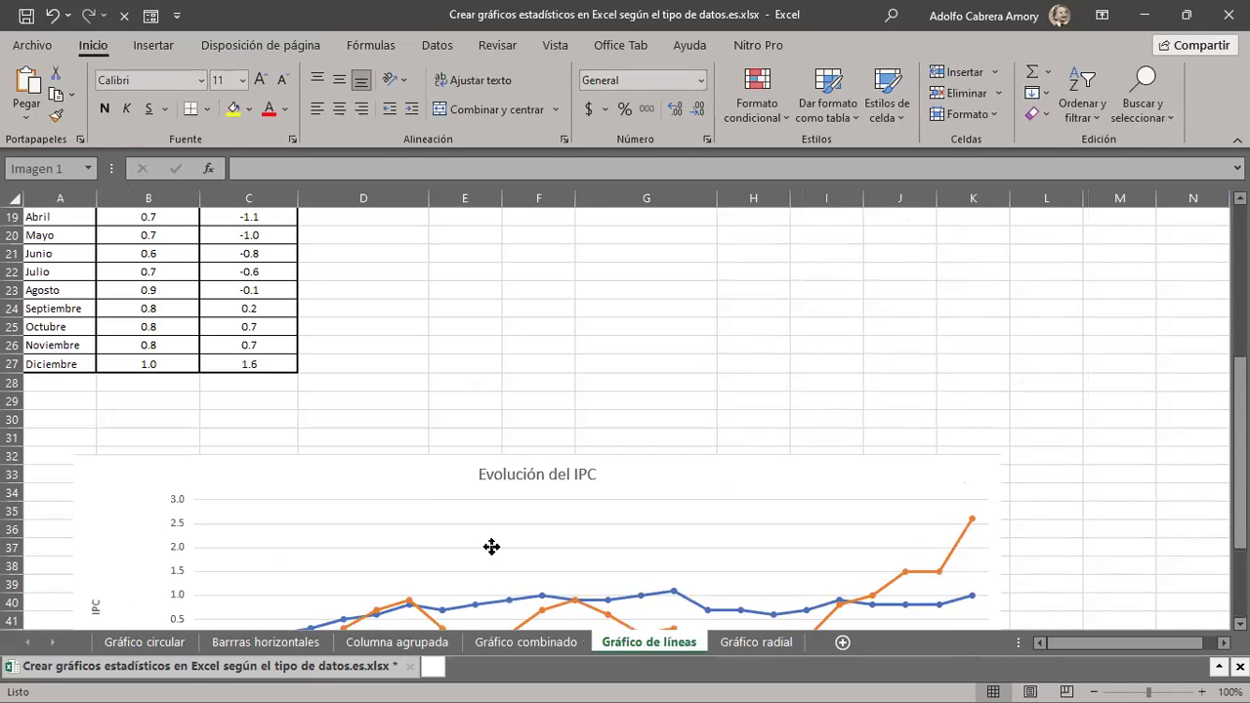
left_click(360, 513)
scroll(505, 550, "up", 3)
scroll(508, 548, "up", 1)
scroll(508, 549, "up", 2)
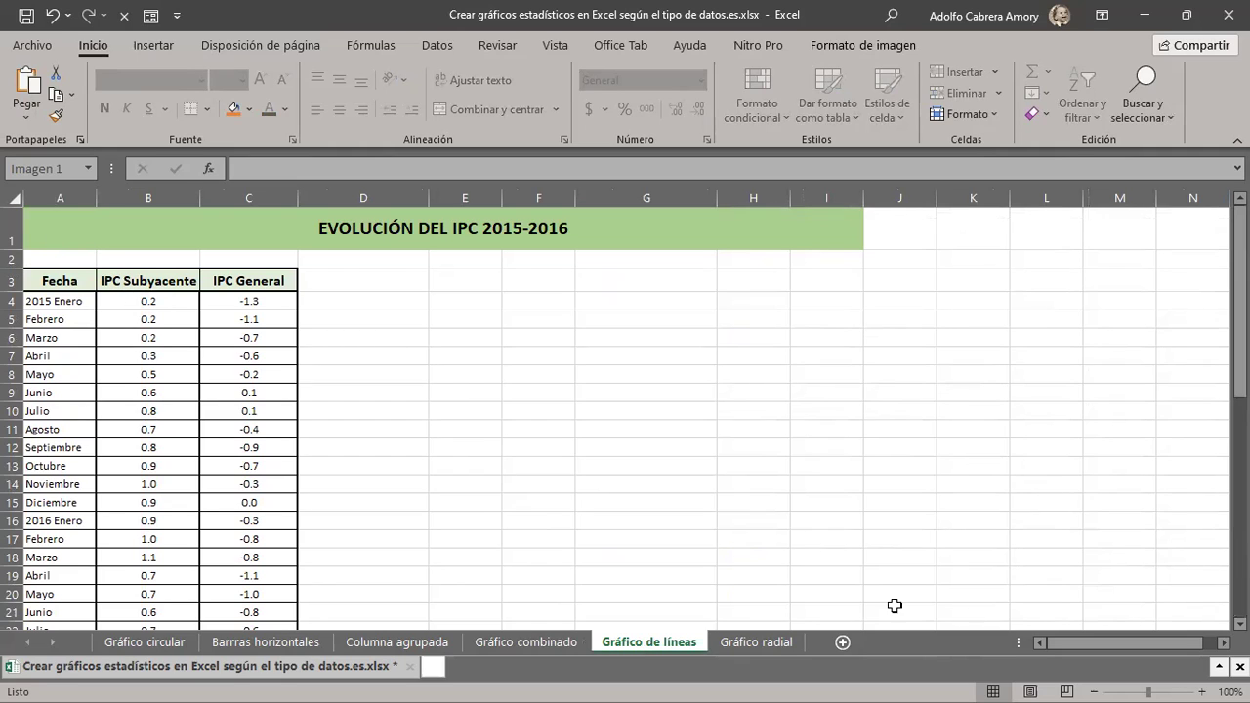
Zoom the sheet to 120% and select the IPC Subyacente and IPC General values.
left_click(1202, 692)
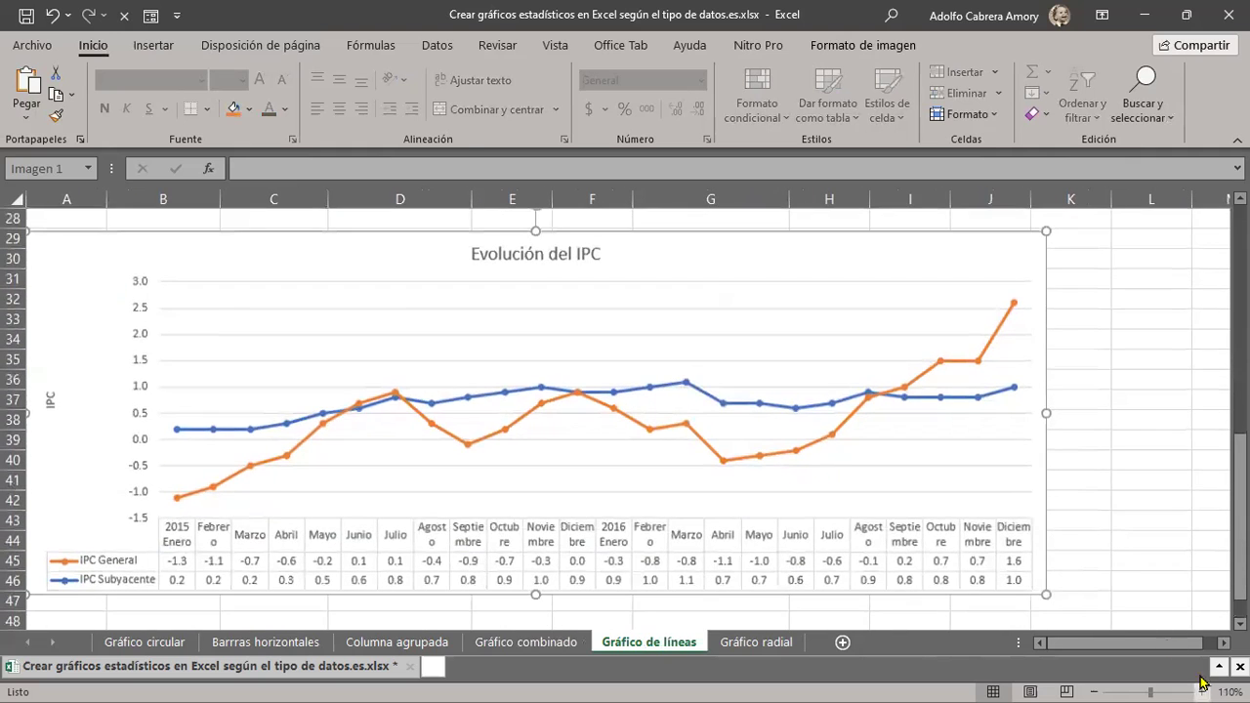
left_click(1201, 692)
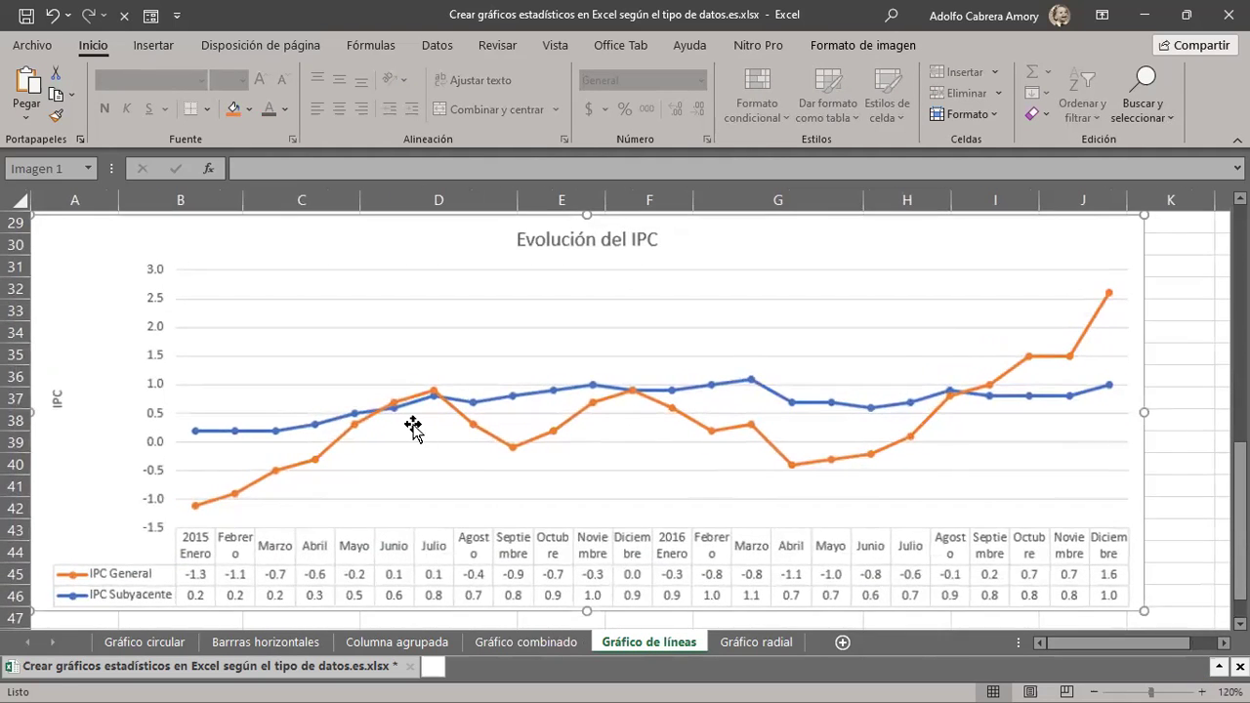
scroll(411, 421, "up", 8)
left_click_drag(137, 250, 176, 451)
left_click_drag(293, 250, 295, 518)
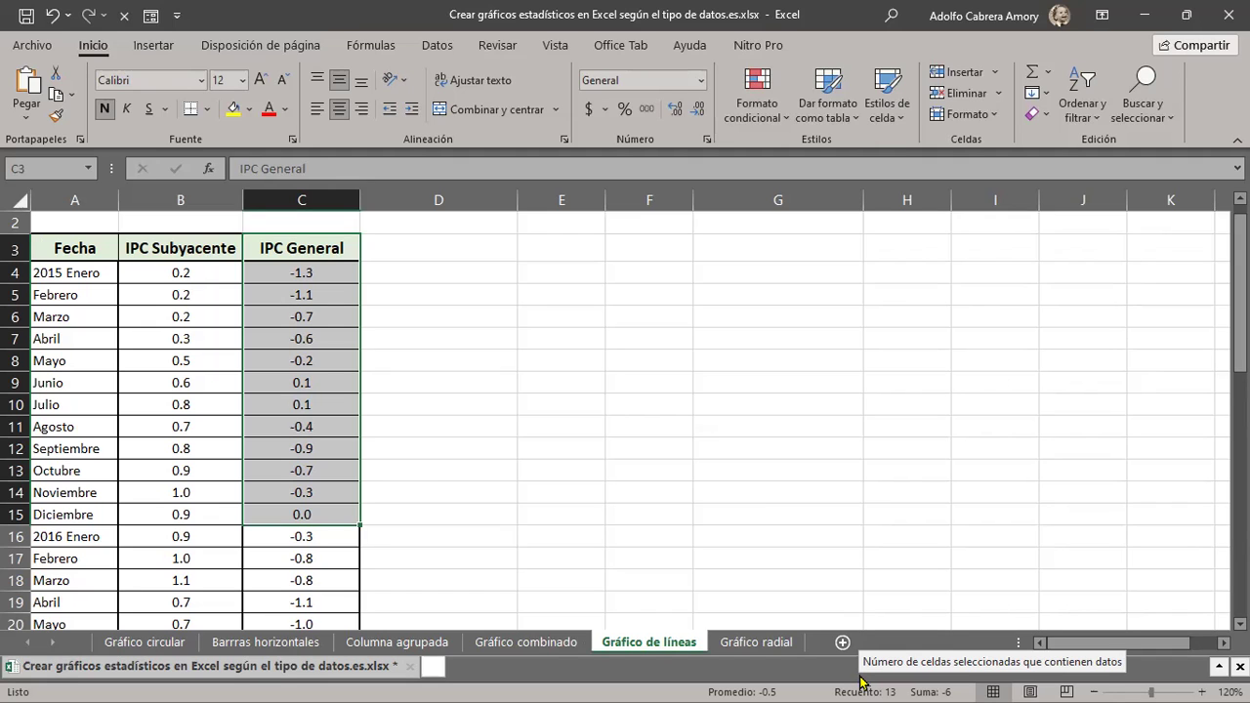
Make a single cell inside the IPC table the active cell.
left_click(193, 279)
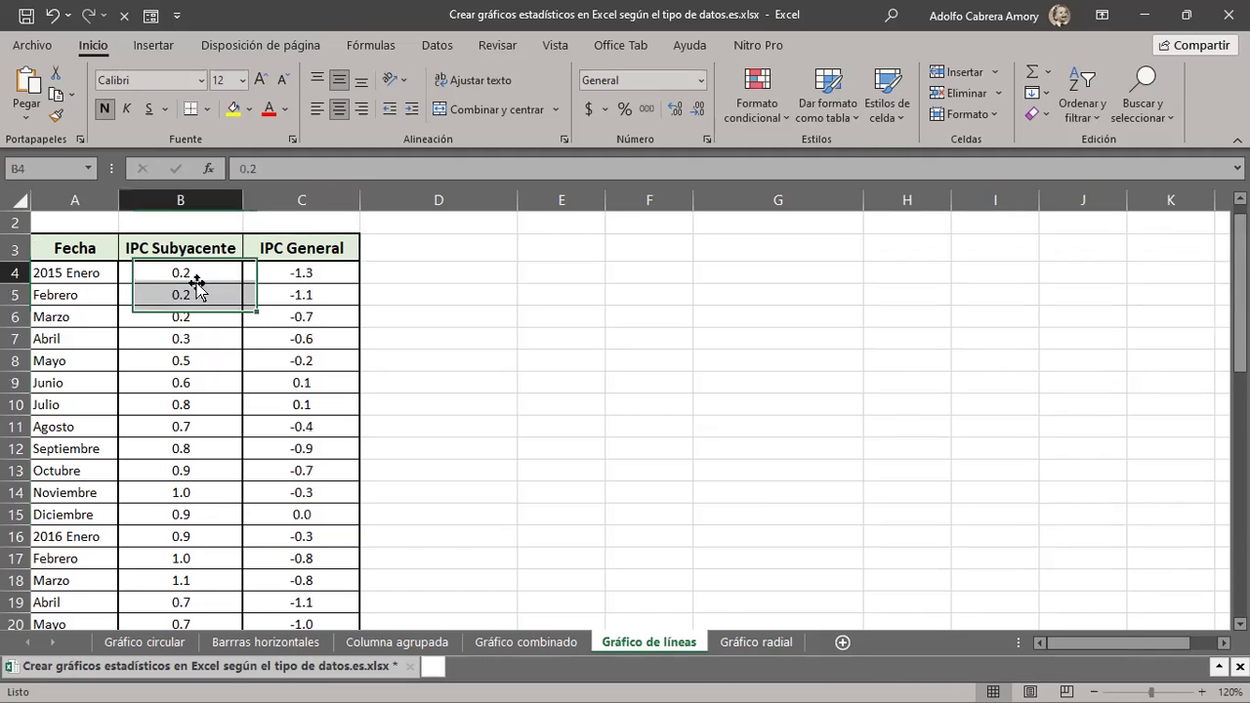
left_click(179, 360)
left_click(183, 447)
left_click(249, 389)
left_click(284, 360)
left_click(226, 295)
left_click(159, 320)
left_click(198, 408)
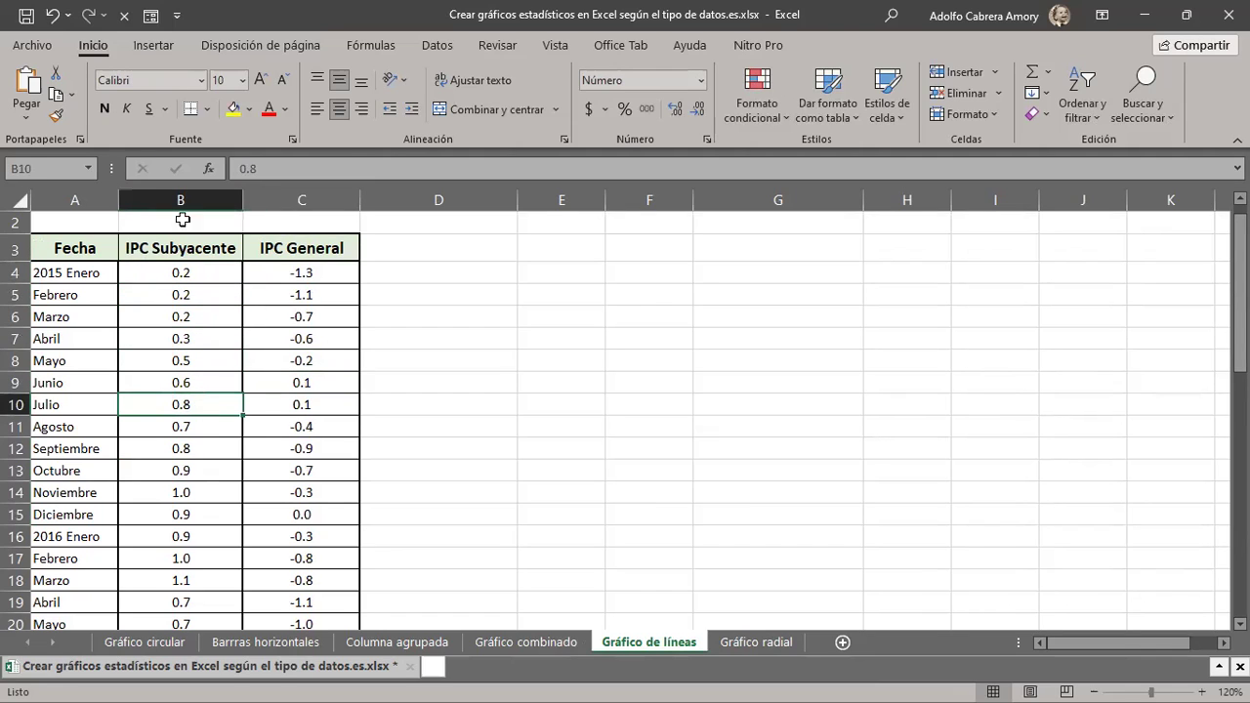
left_click(154, 46)
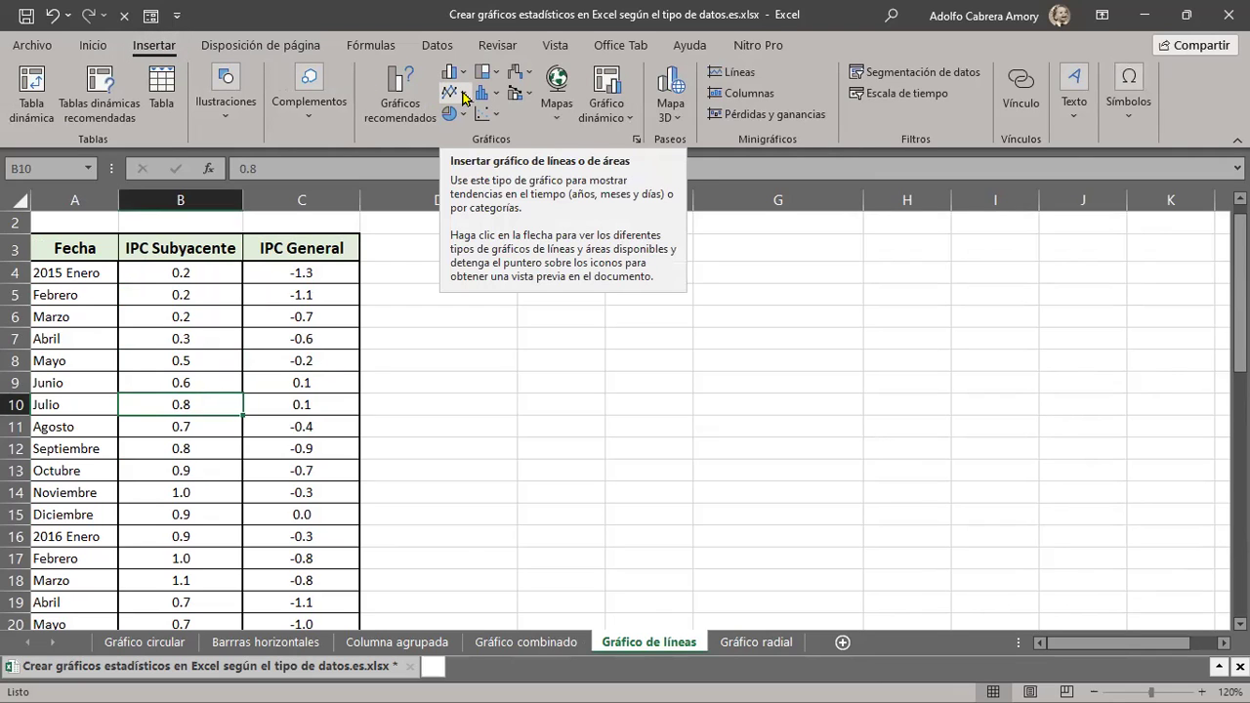
Insert a Línea apilada con marcadores chart of IPC Subyacente and IPC General.
left_click(465, 98)
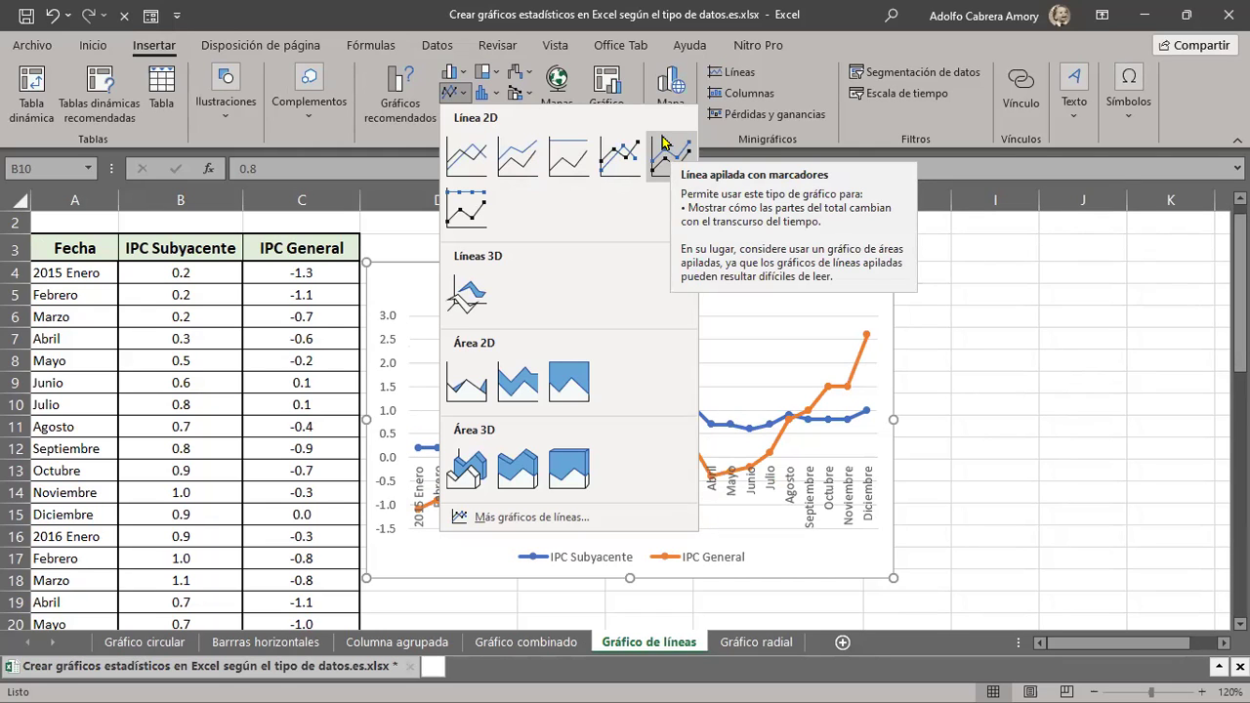
left_click(663, 143)
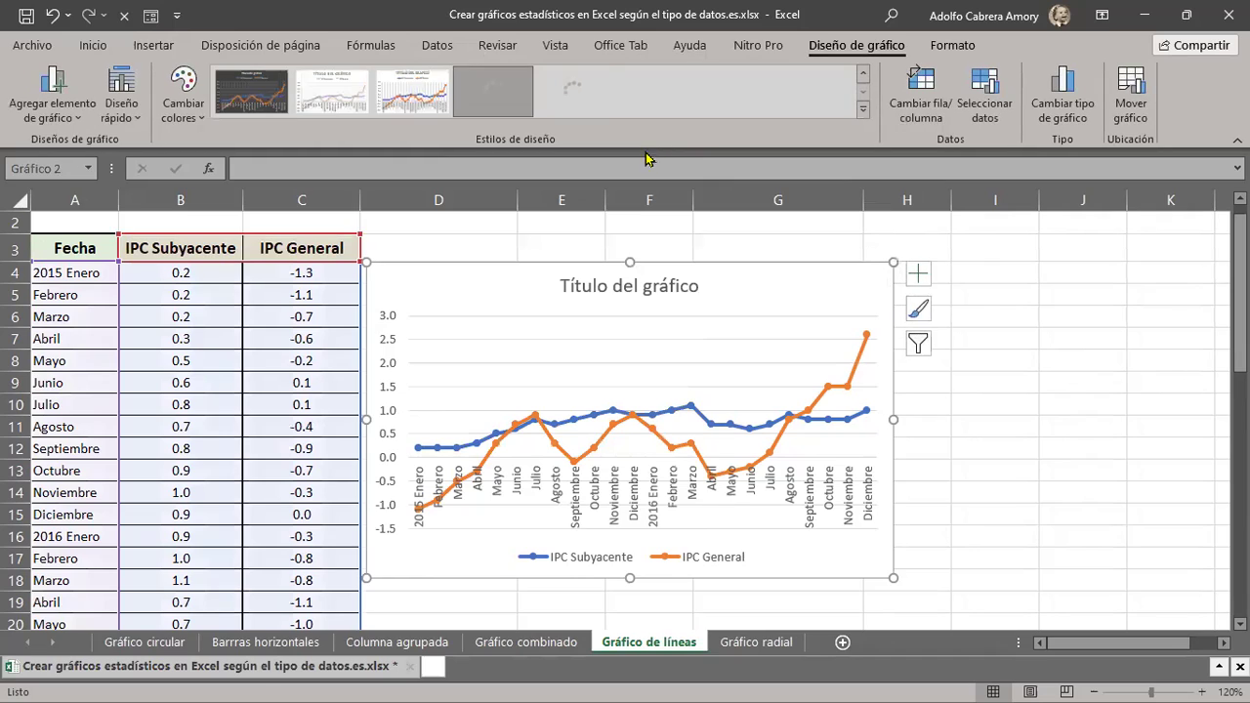
Widen the IPC line chart so its right edge reaches column K.
scroll(960, 345, "down", 3)
scroll(960, 346, "down", 2)
scroll(960, 346, "down", 1)
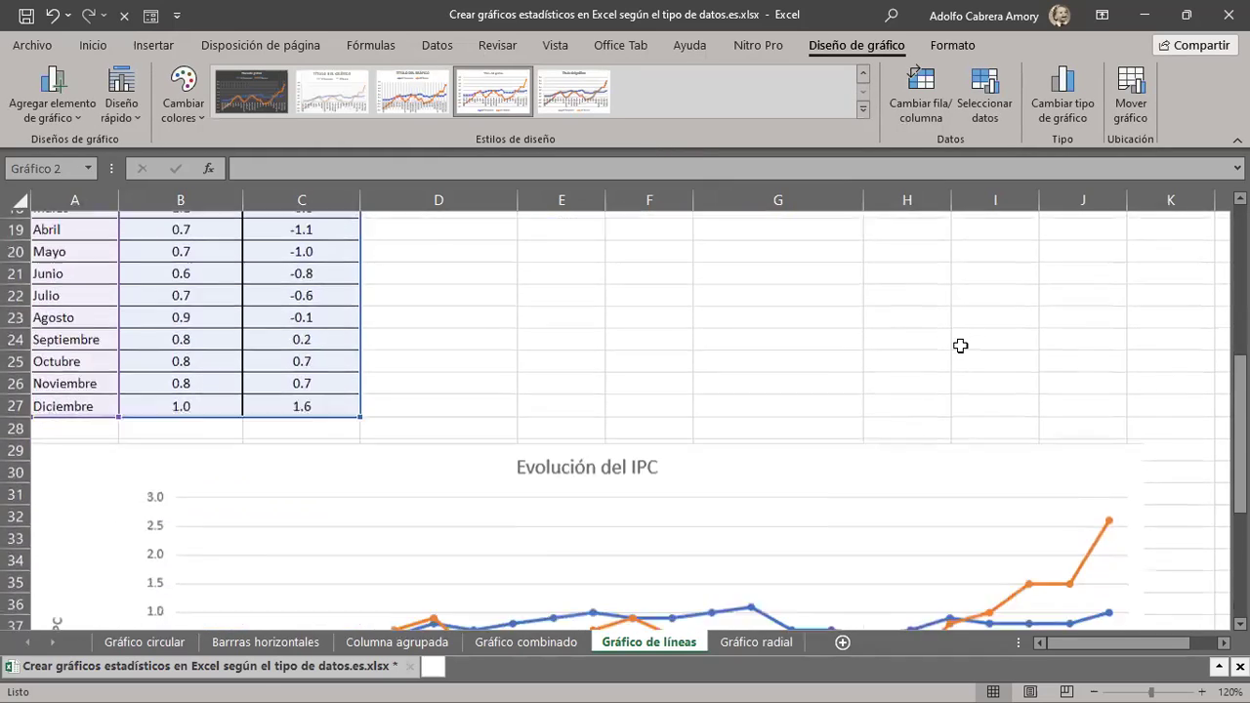
scroll(960, 346, "down", 3)
scroll(960, 346, "up", 4)
scroll(960, 345, "up", 2)
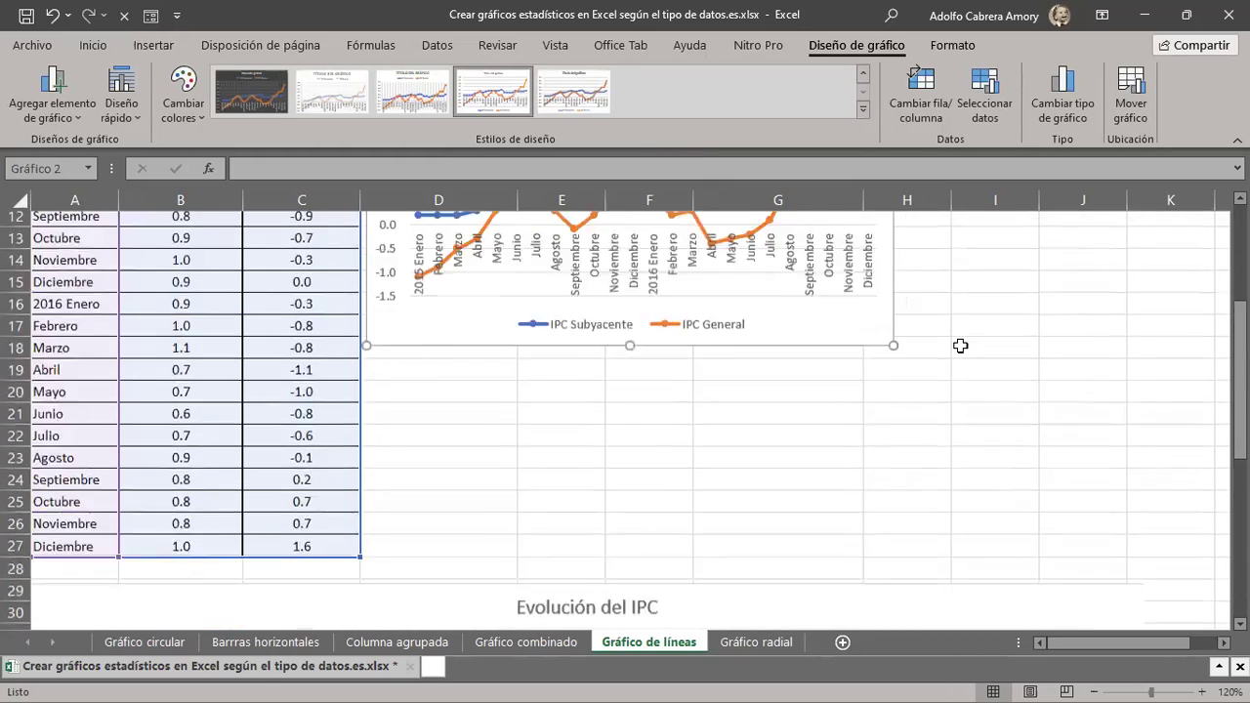
scroll(960, 346, "up", 2)
scroll(960, 346, "up", 1)
scroll(960, 346, "up", 1)
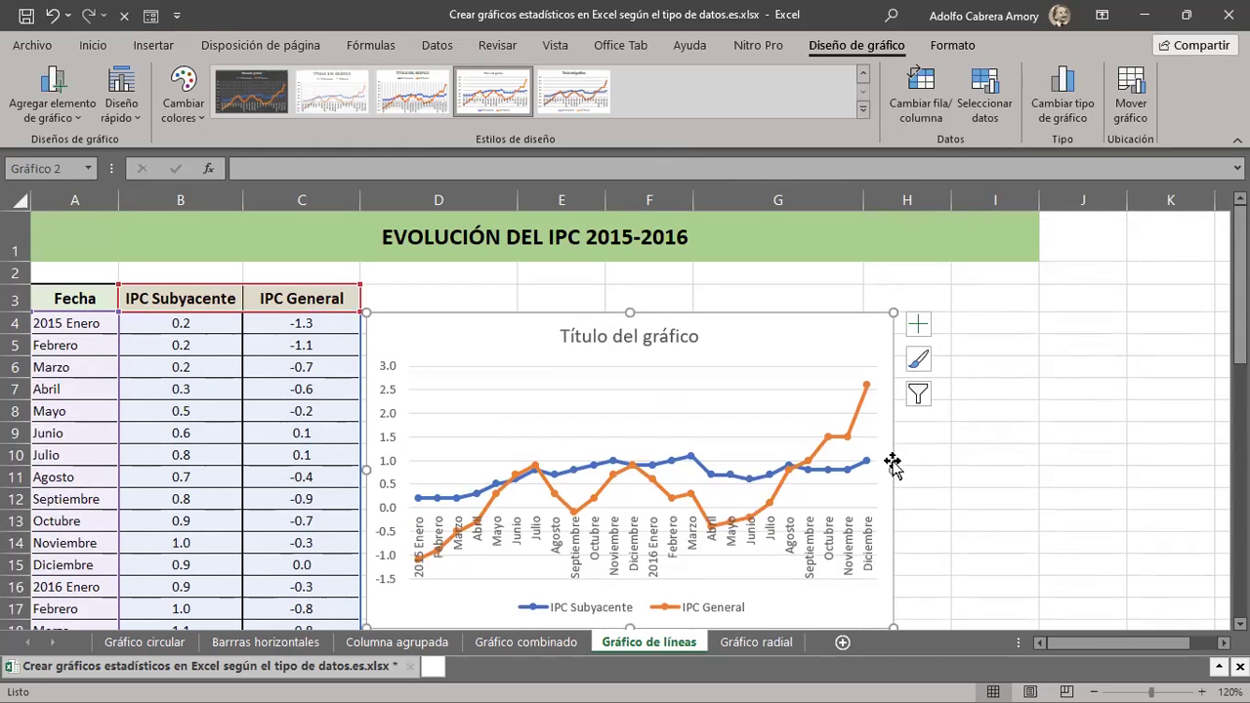
left_click_drag(892, 472, 1189, 469)
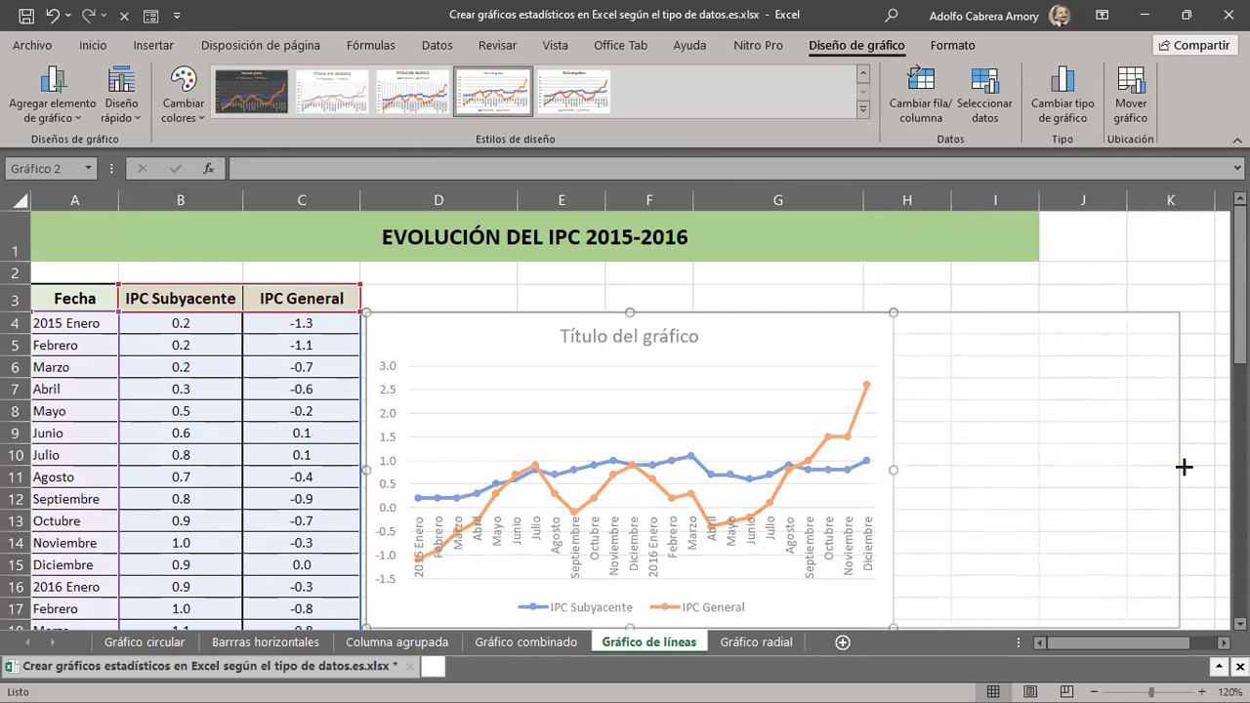
scroll(1057, 457, "down", 4)
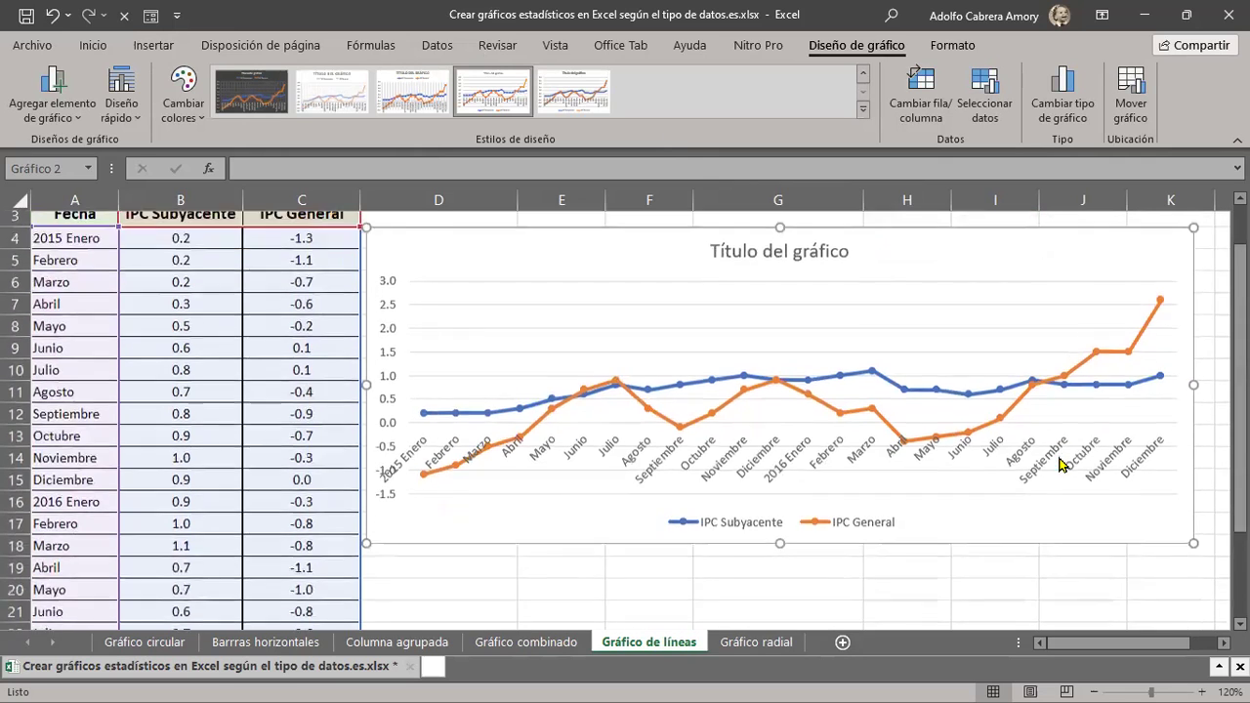
scroll(1058, 457, "down", 4)
scroll(1058, 457, "down", 3)
scroll(1058, 457, "down", 1)
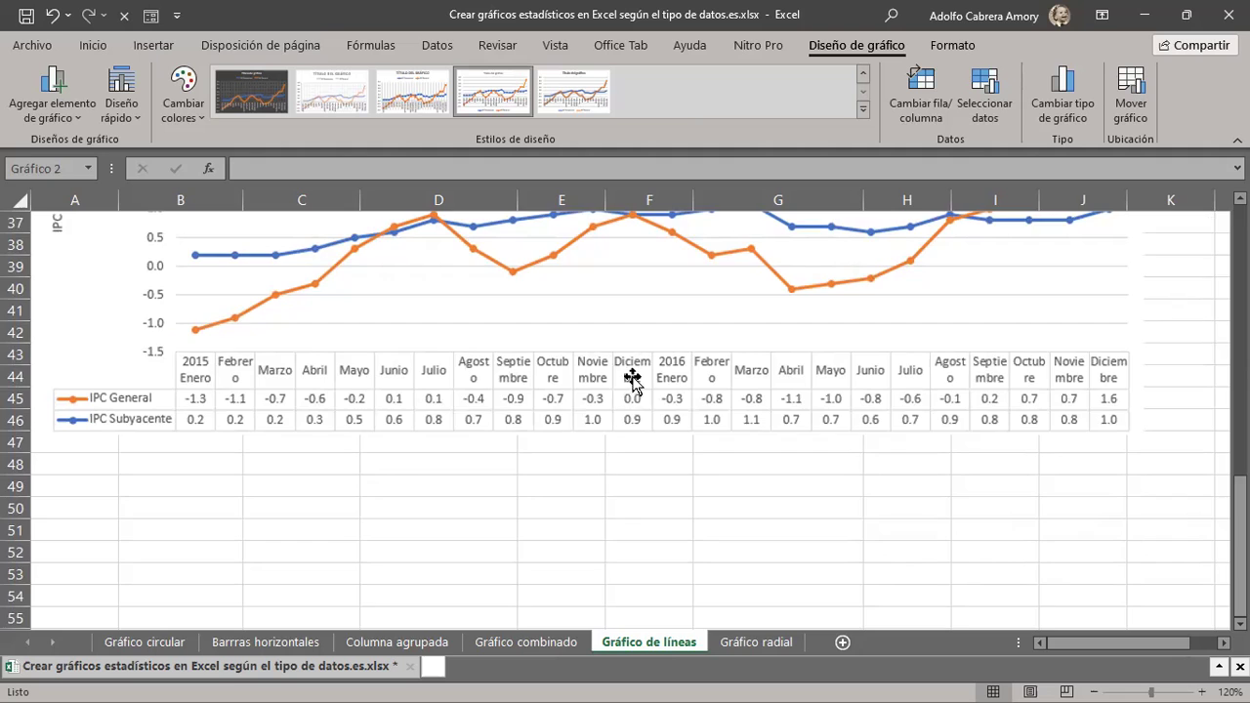
scroll(632, 376, "up", 4)
scroll(635, 371, "up", 3)
scroll(635, 372, "up", 2)
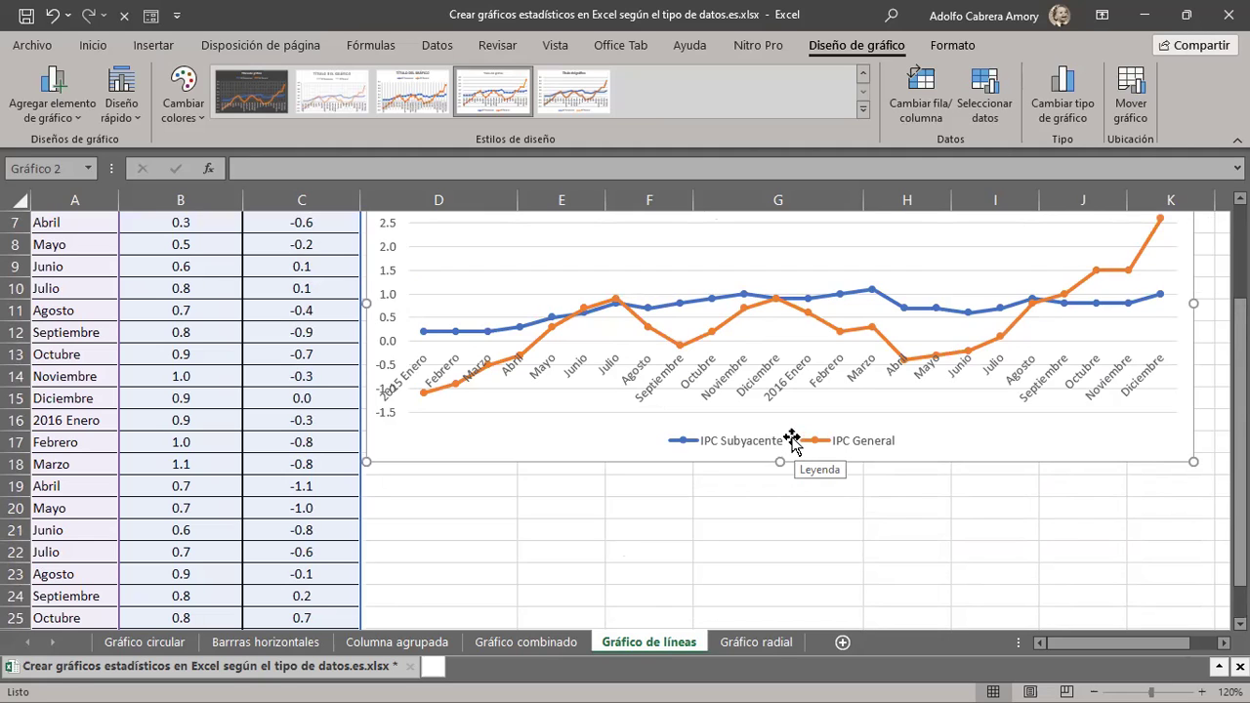
left_click(130, 115)
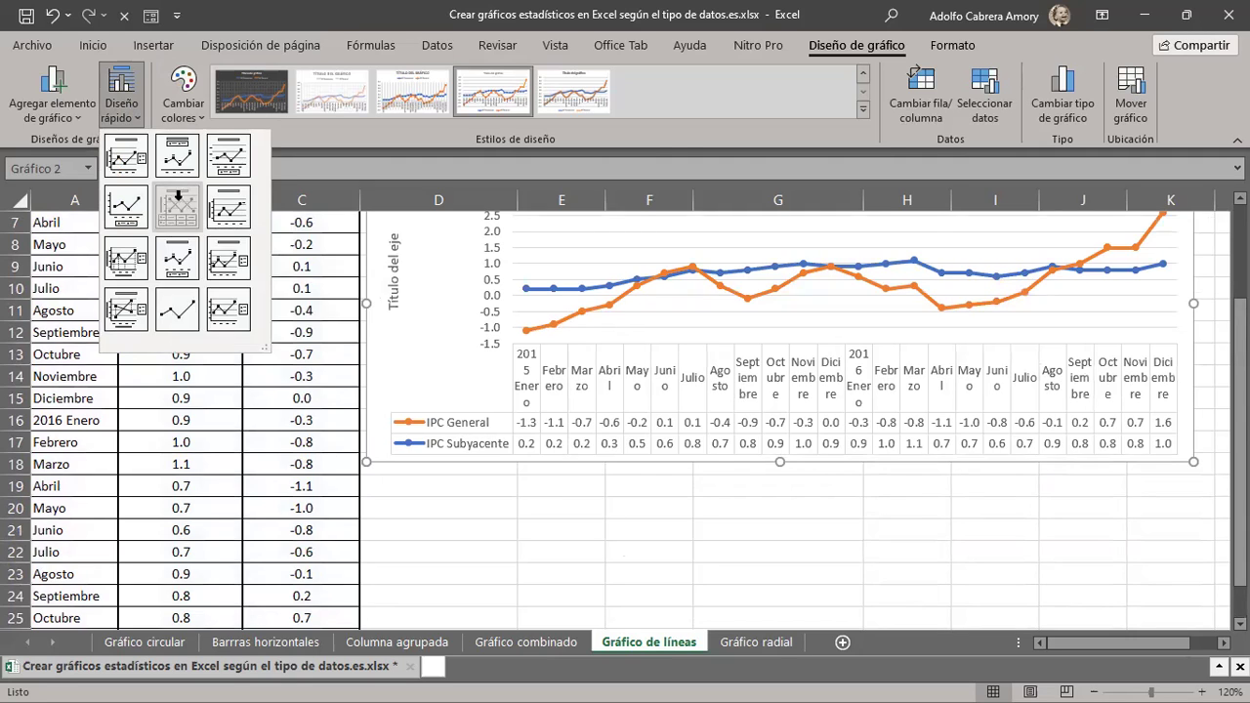
Apply quick layout Diseño 5 with an axis title and monthly data table.
left_click(179, 207)
scroll(196, 391, "up", 2)
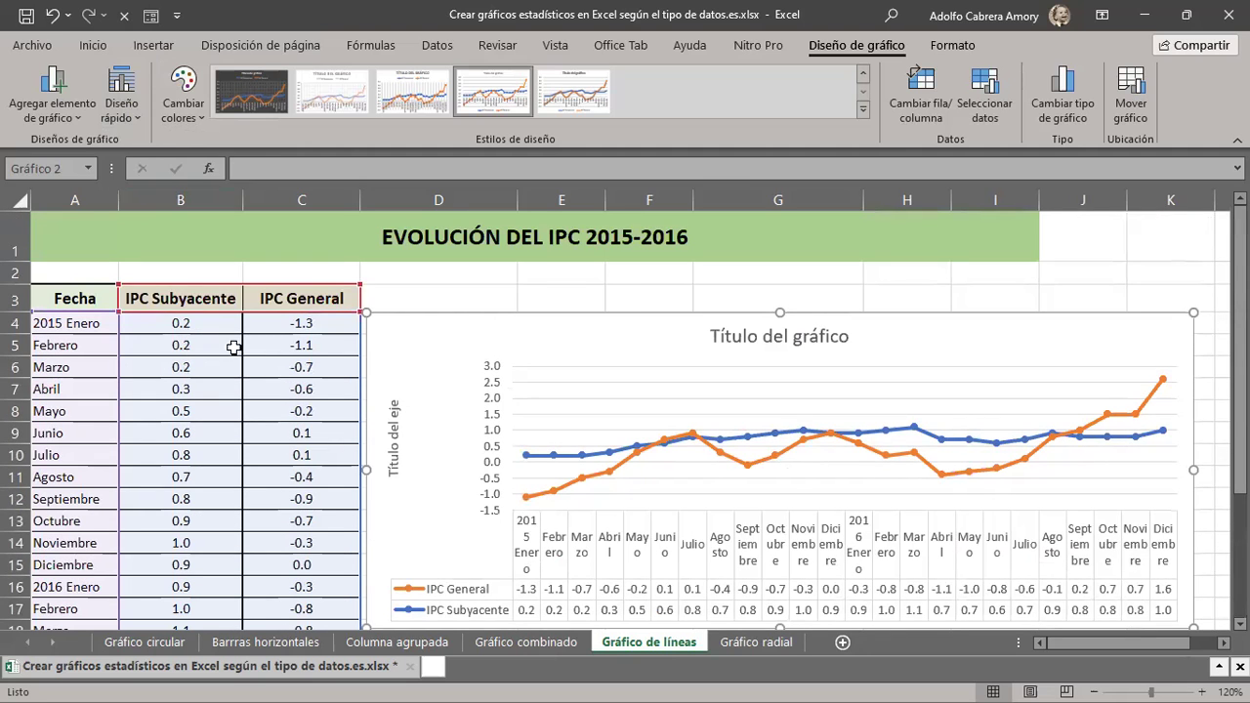
scroll(445, 431, "down", 3)
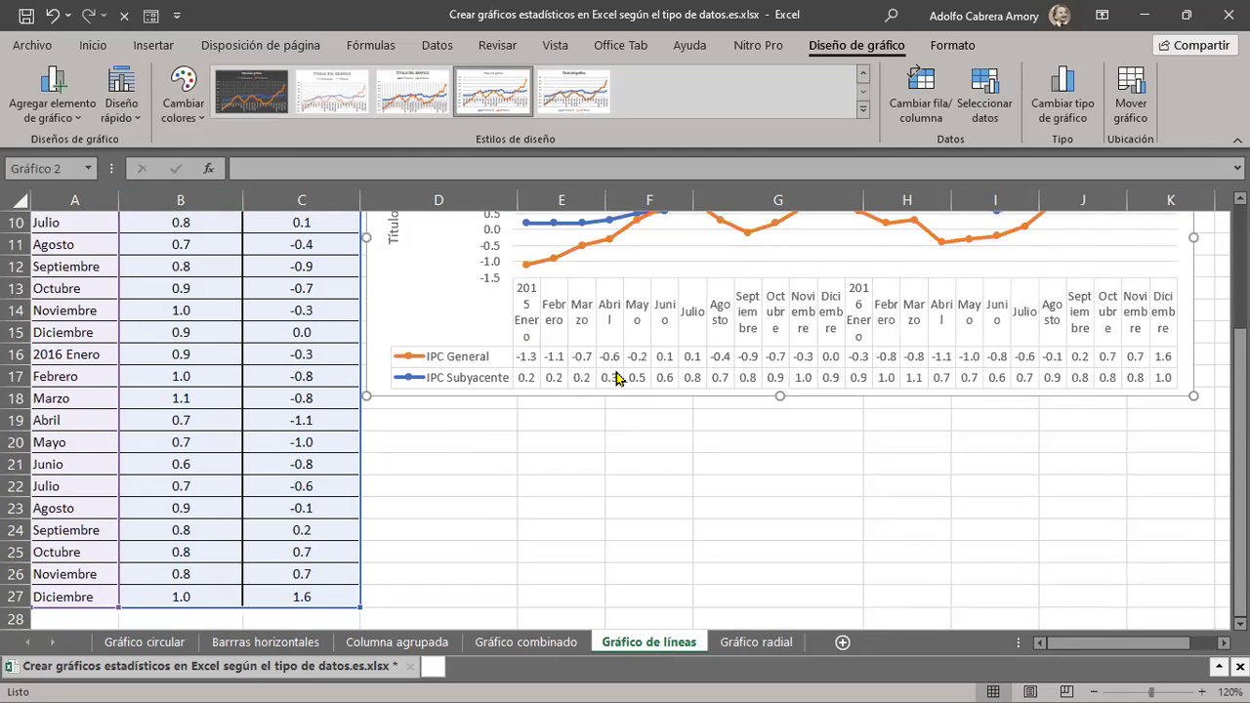
scroll(615, 386, "up", 1)
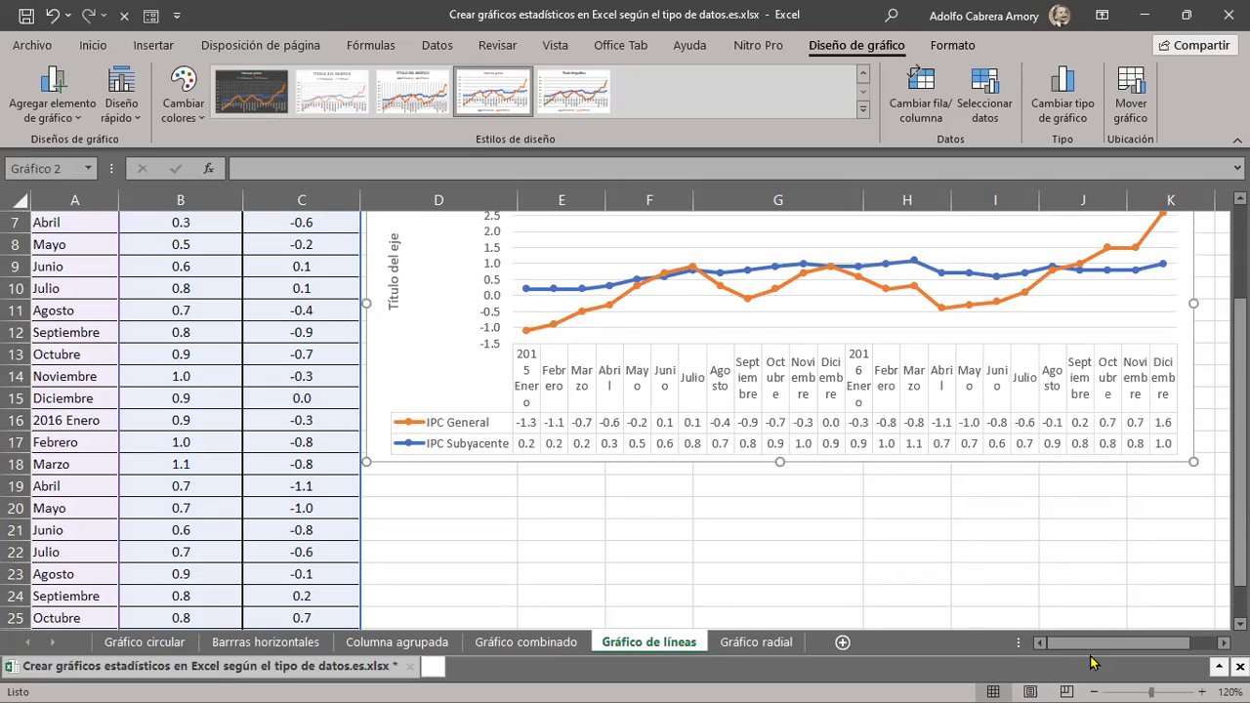
Enlarge the IPC line chart wider and taller so the month labels read clearly.
left_click_drag(1133, 643, 1206, 679)
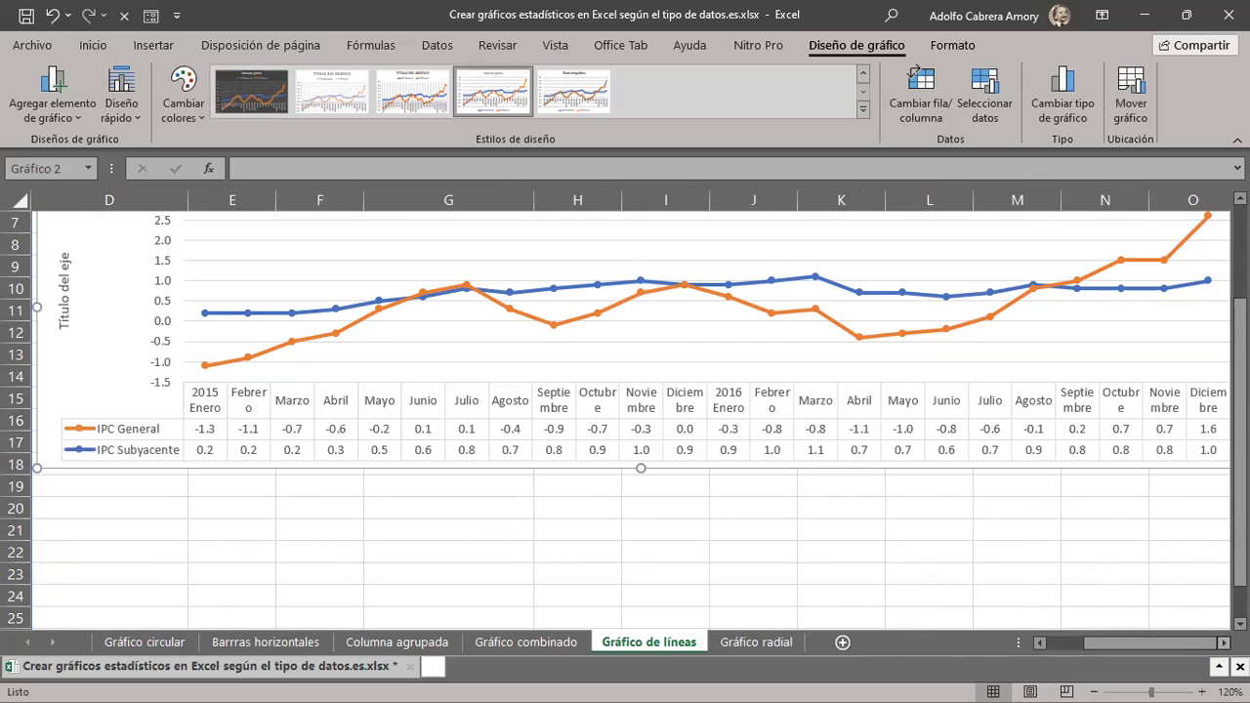
left_click(1224, 643)
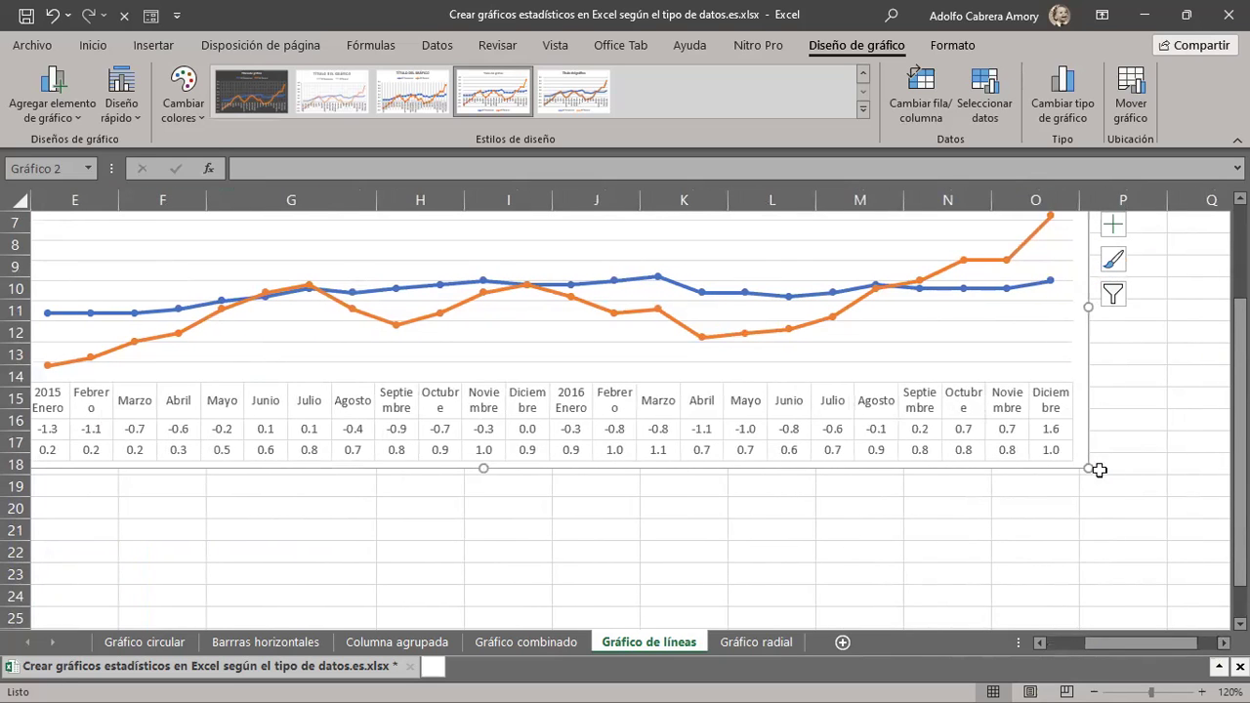
left_click_drag(1089, 467, 1171, 482)
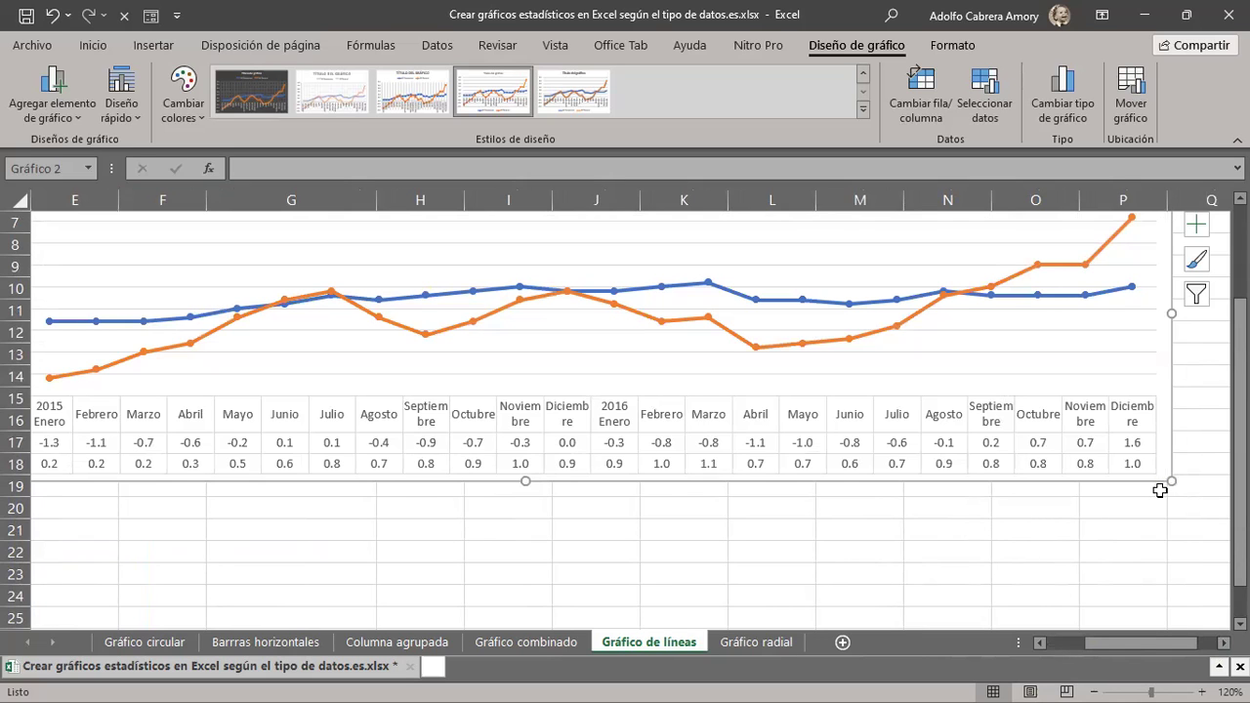
left_click_drag(1098, 646, 1018, 649)
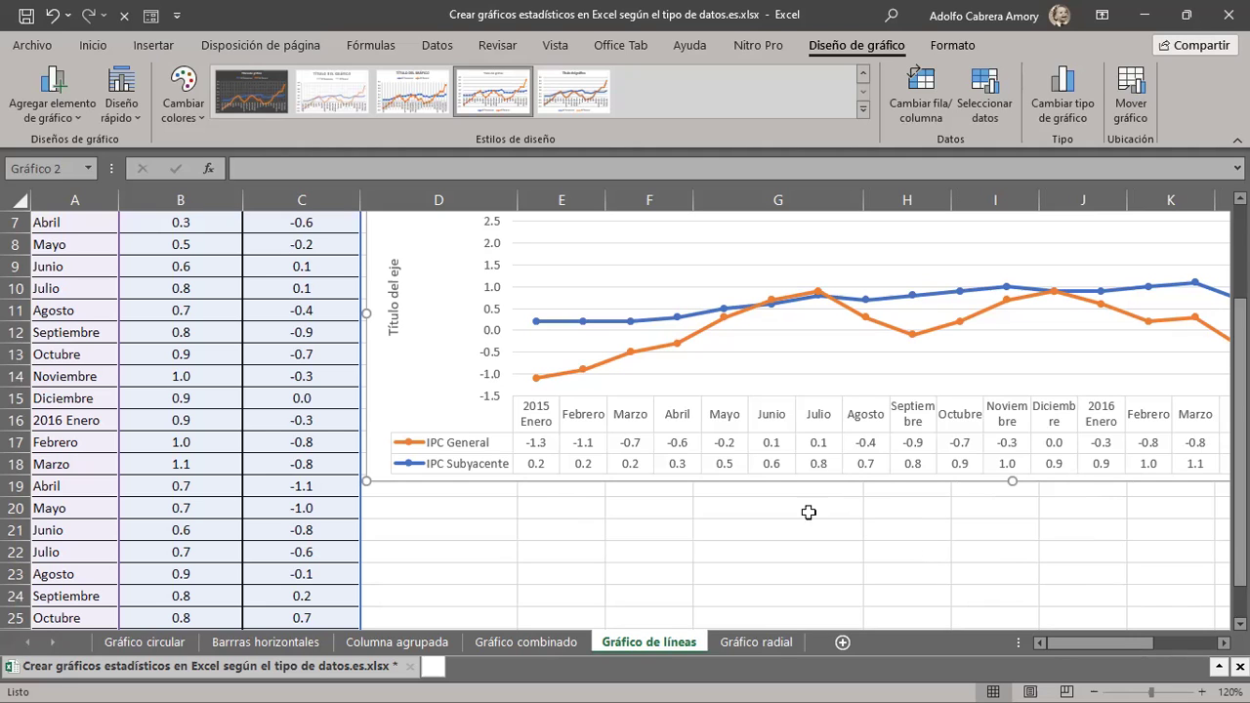
Open the Gráfico radial sheet and review the golfer's profile table and 'Valores' radar chart.
left_click(757, 645)
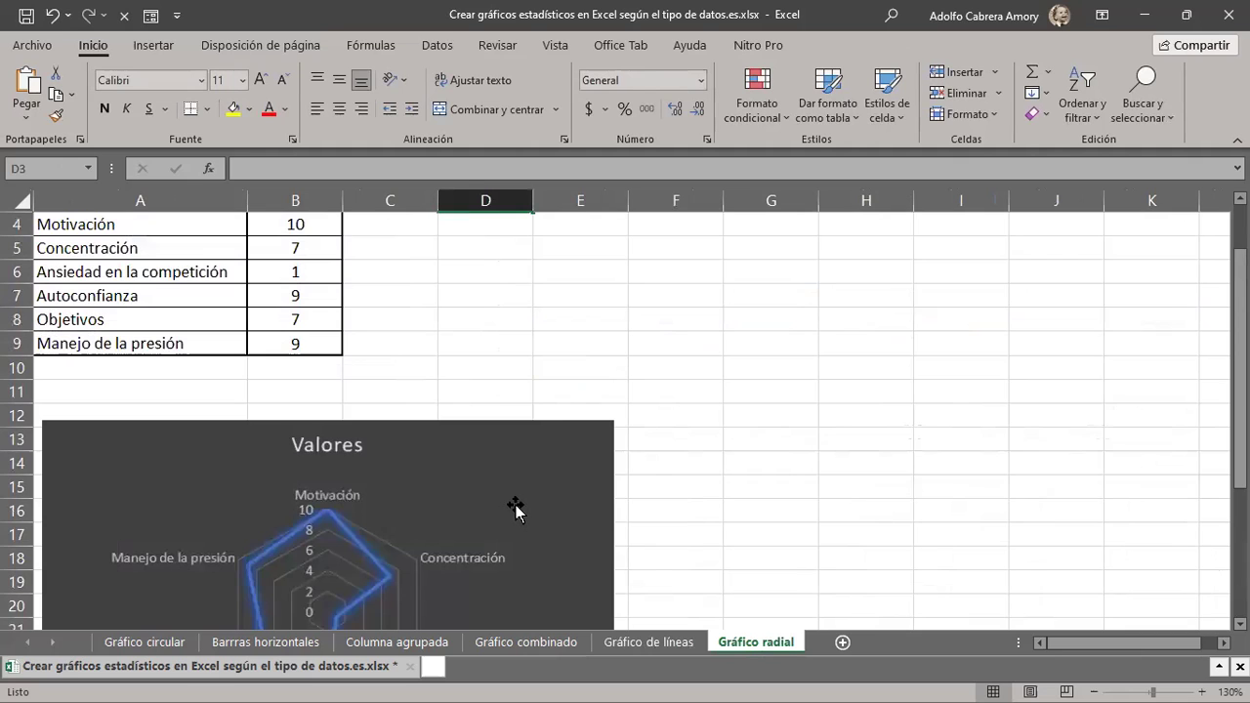
scroll(514, 508, "down", 3)
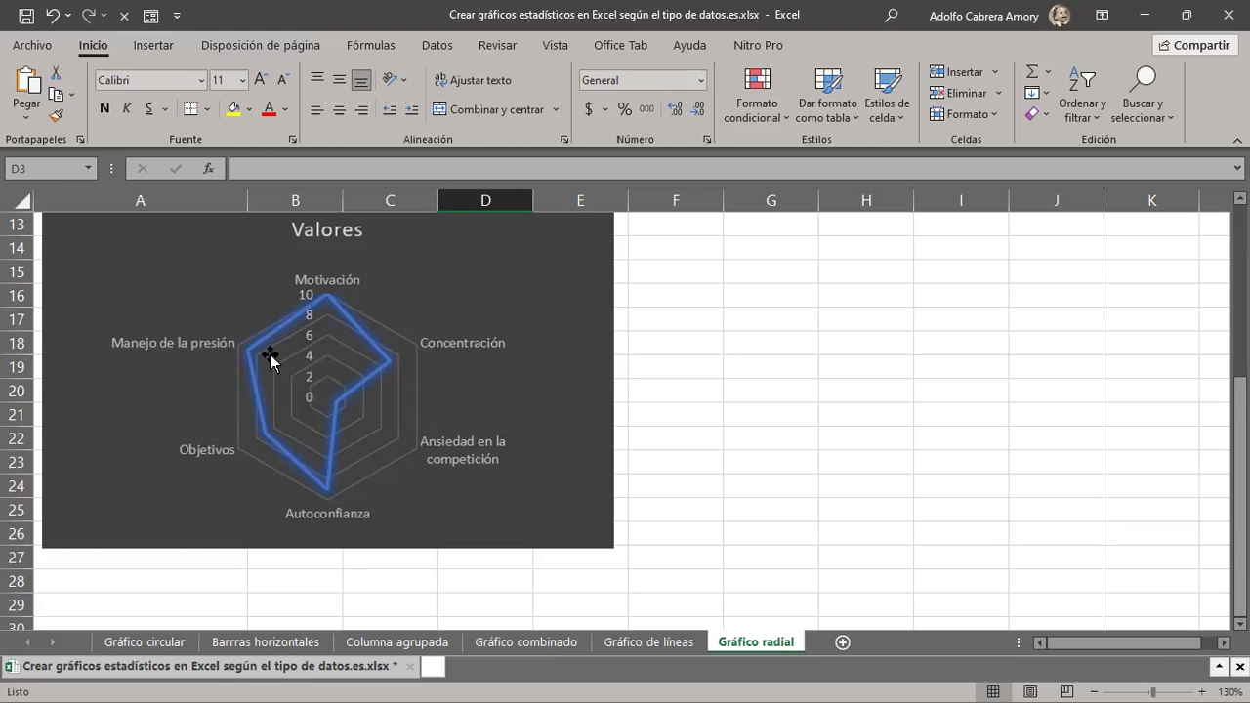
scroll(293, 371, "up", 3)
scroll(315, 379, "up", 1)
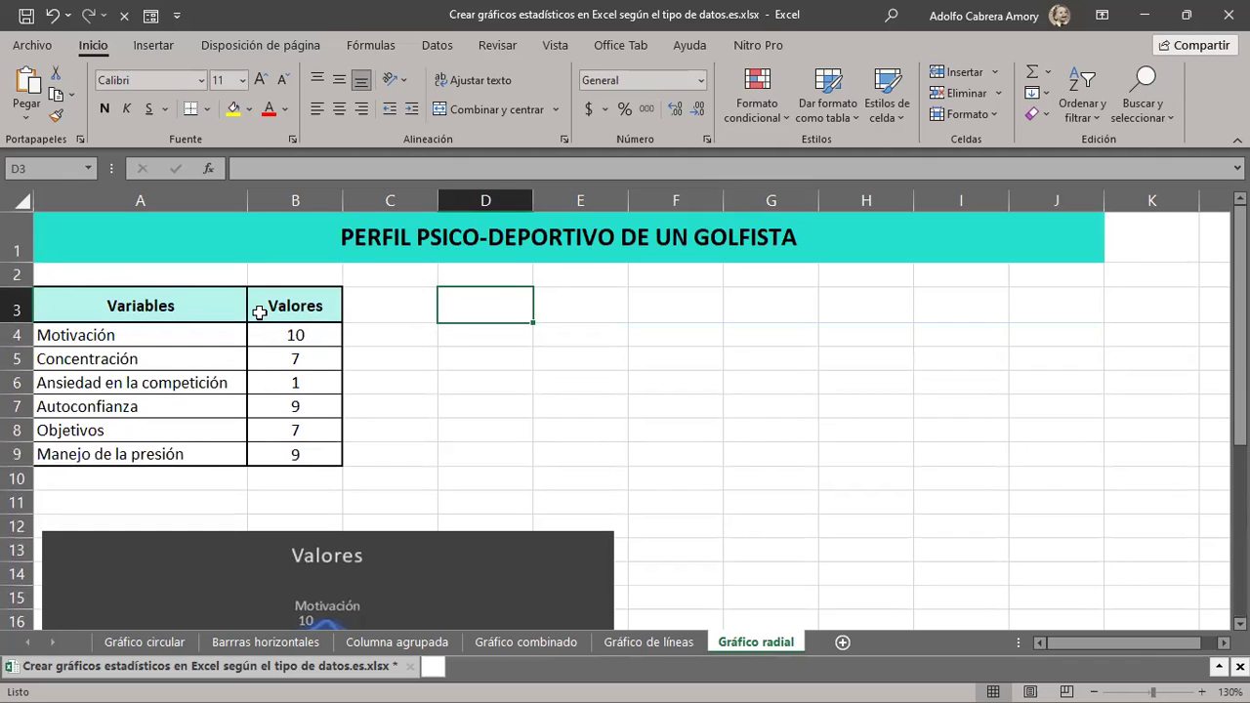
left_click(1210, 691)
left_click(1209, 691)
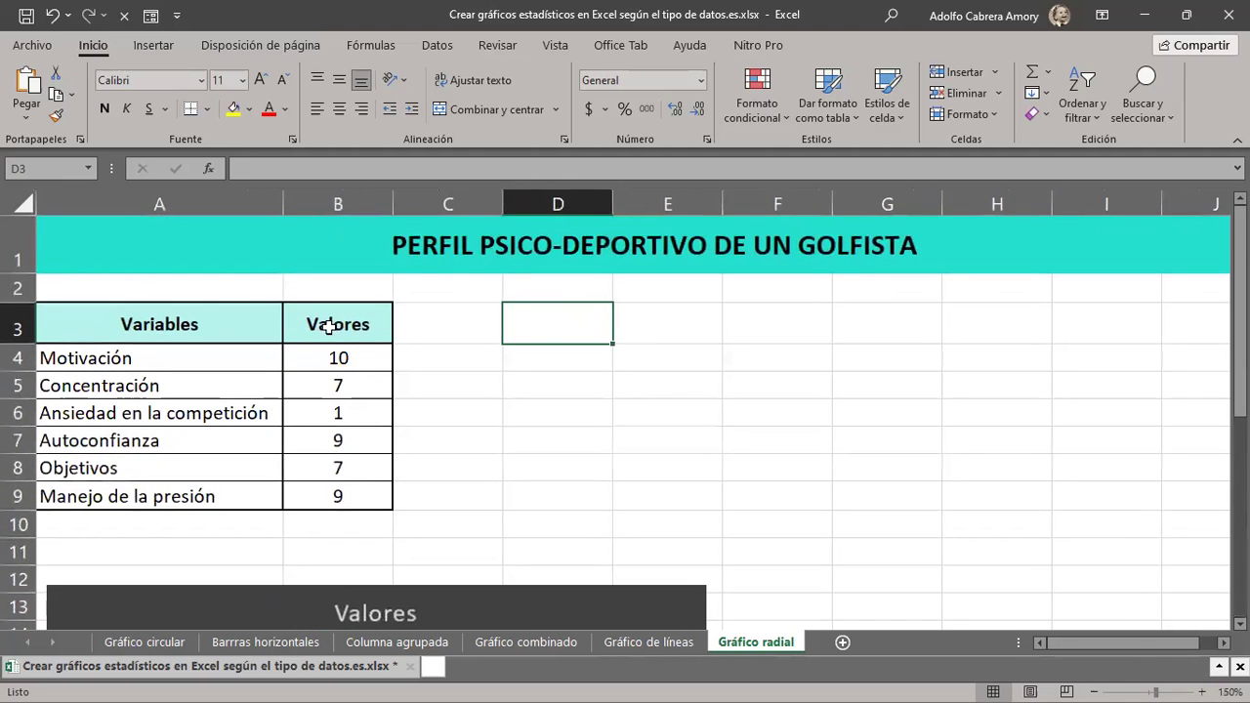
left_click_drag(201, 310, 187, 434)
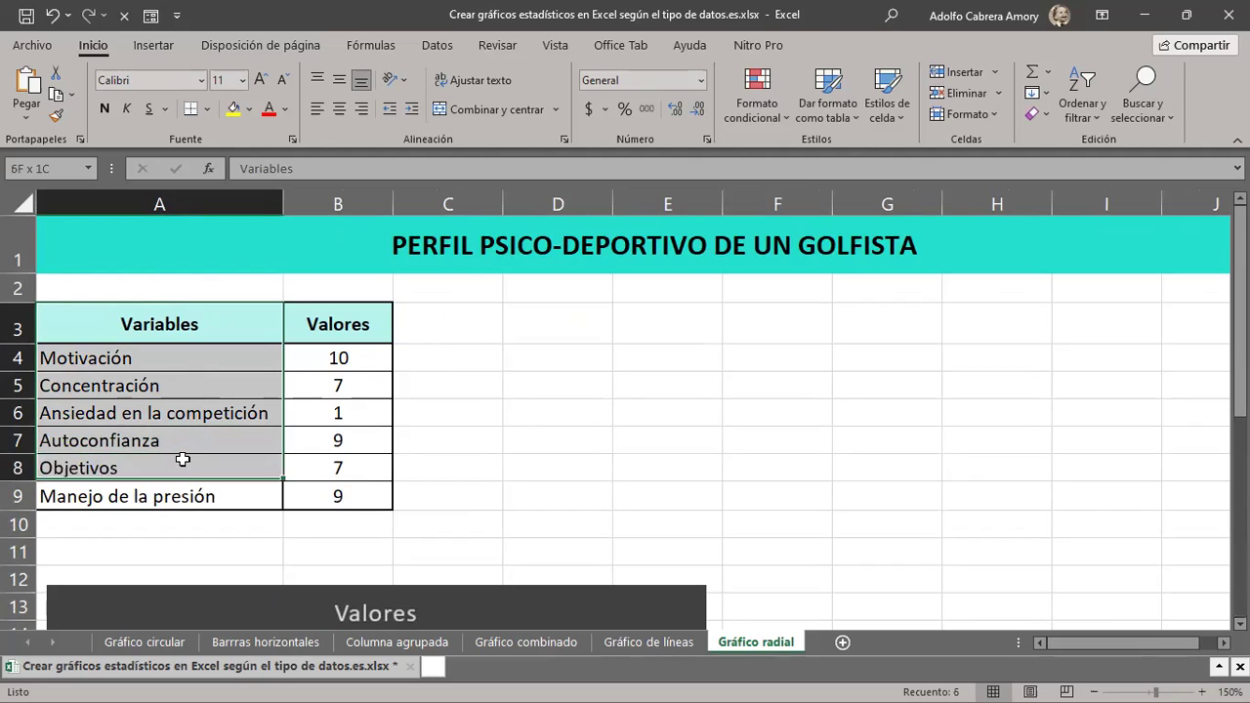
left_click_drag(187, 435, 174, 496)
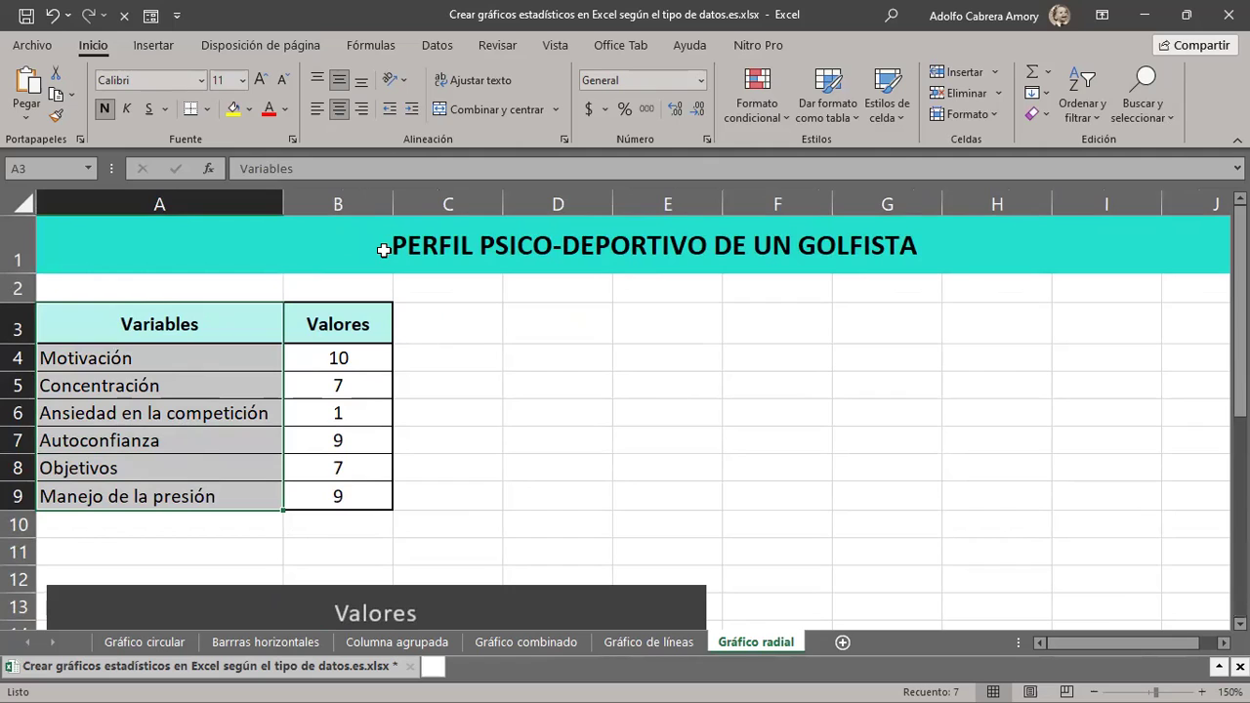
left_click(384, 251)
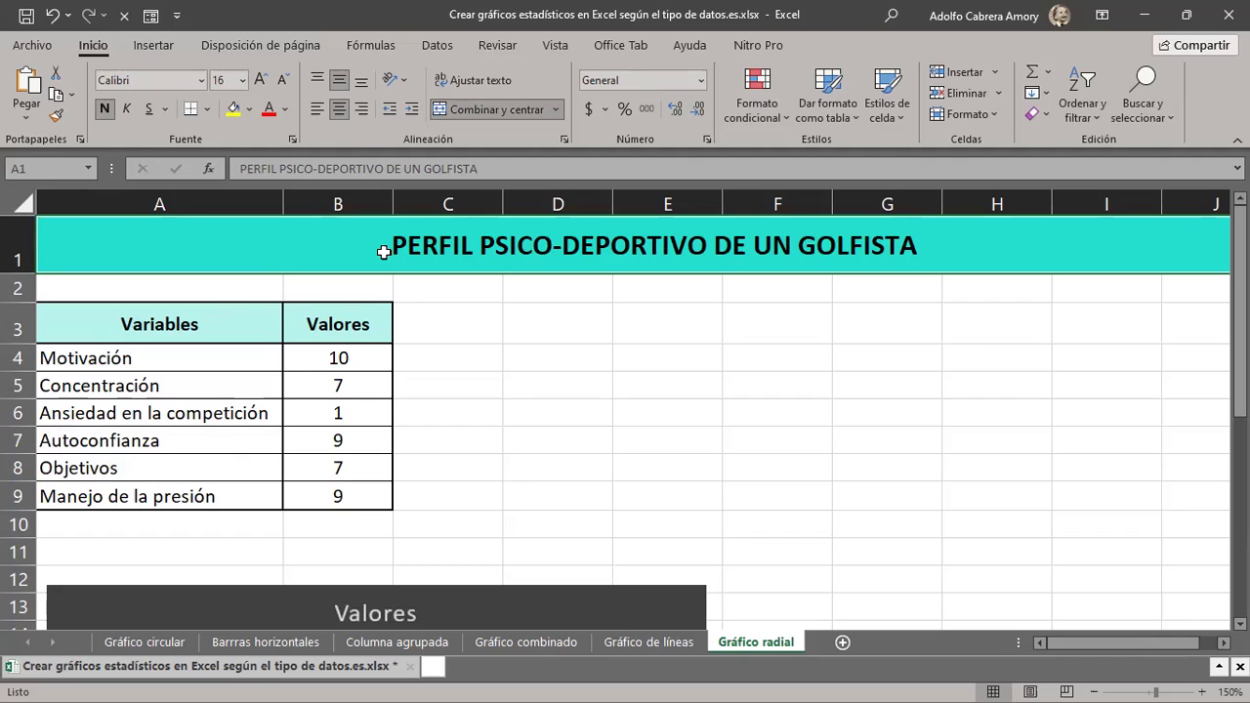
left_click(155, 358)
left_click_drag(155, 357, 161, 496)
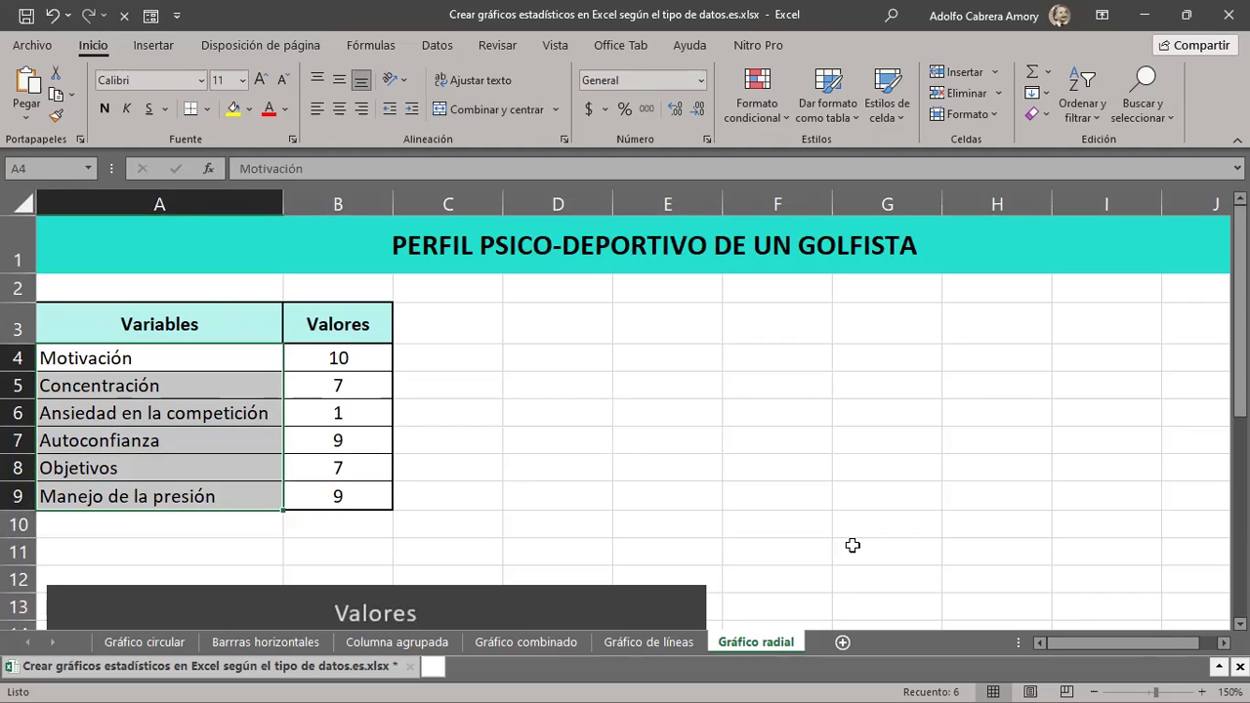
key("ctrl+v")
left_click(227, 360)
left_click_drag(227, 361, 197, 453)
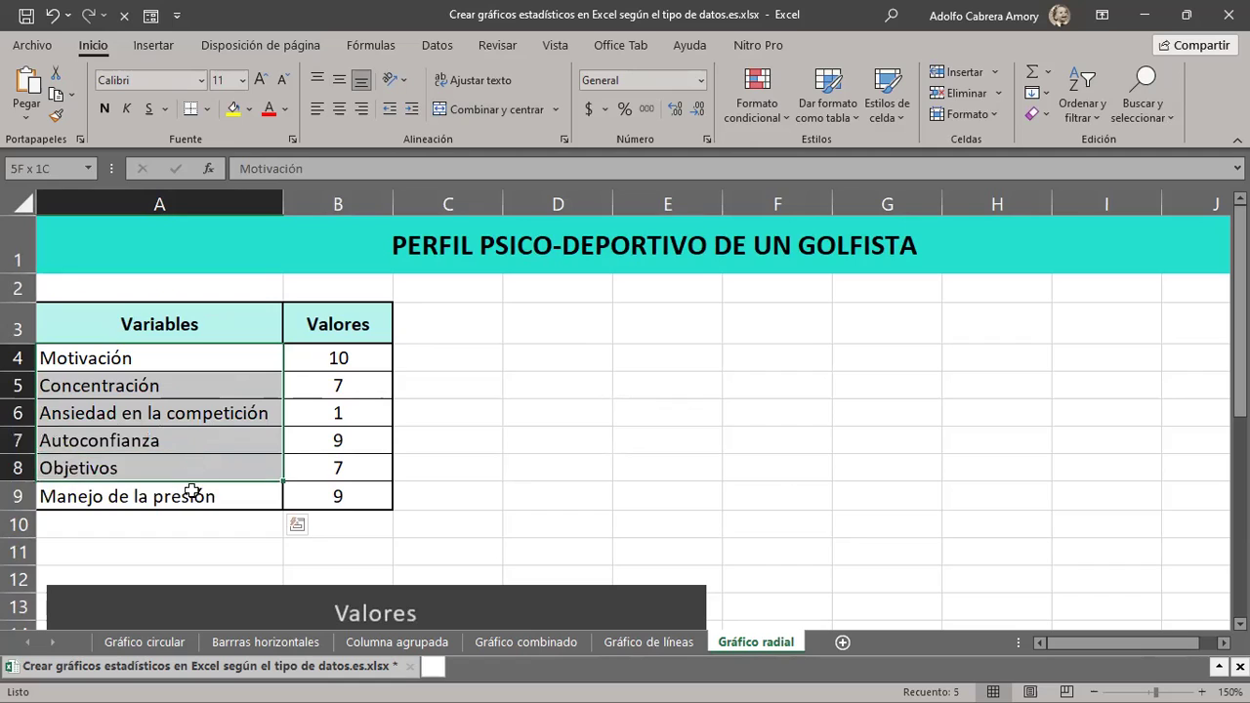
left_click_drag(198, 453, 195, 497)
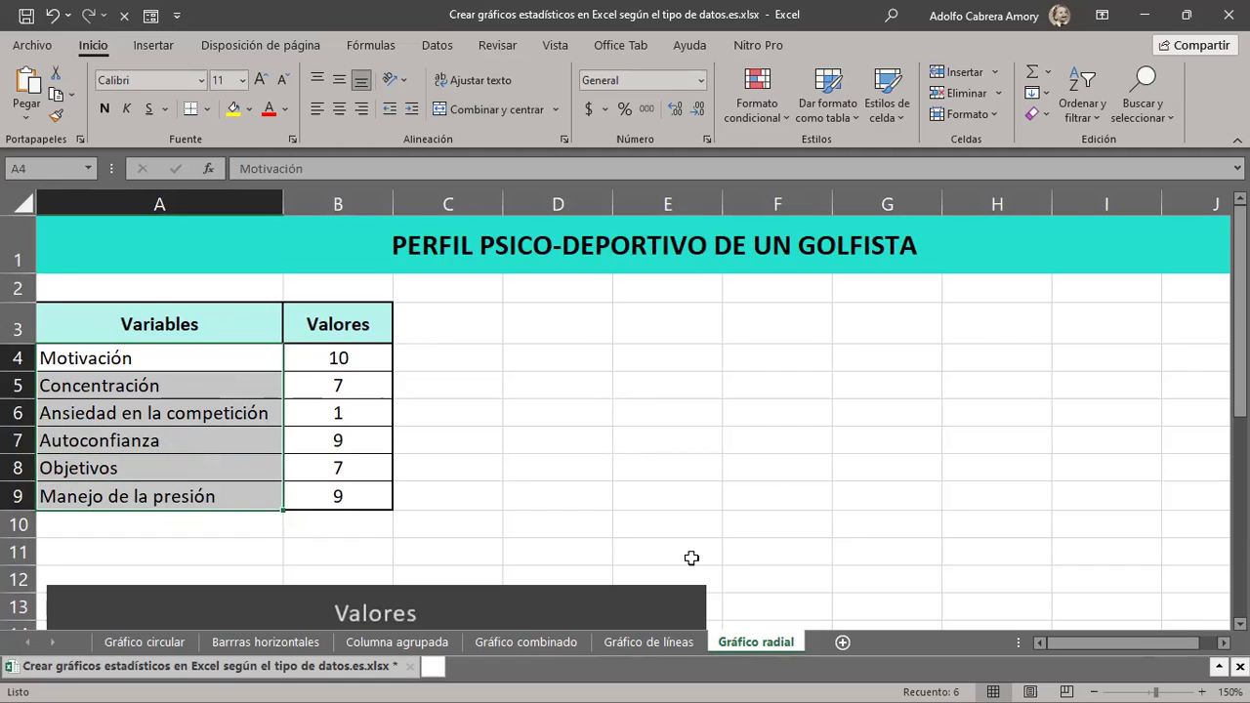
left_click_drag(219, 359, 217, 393)
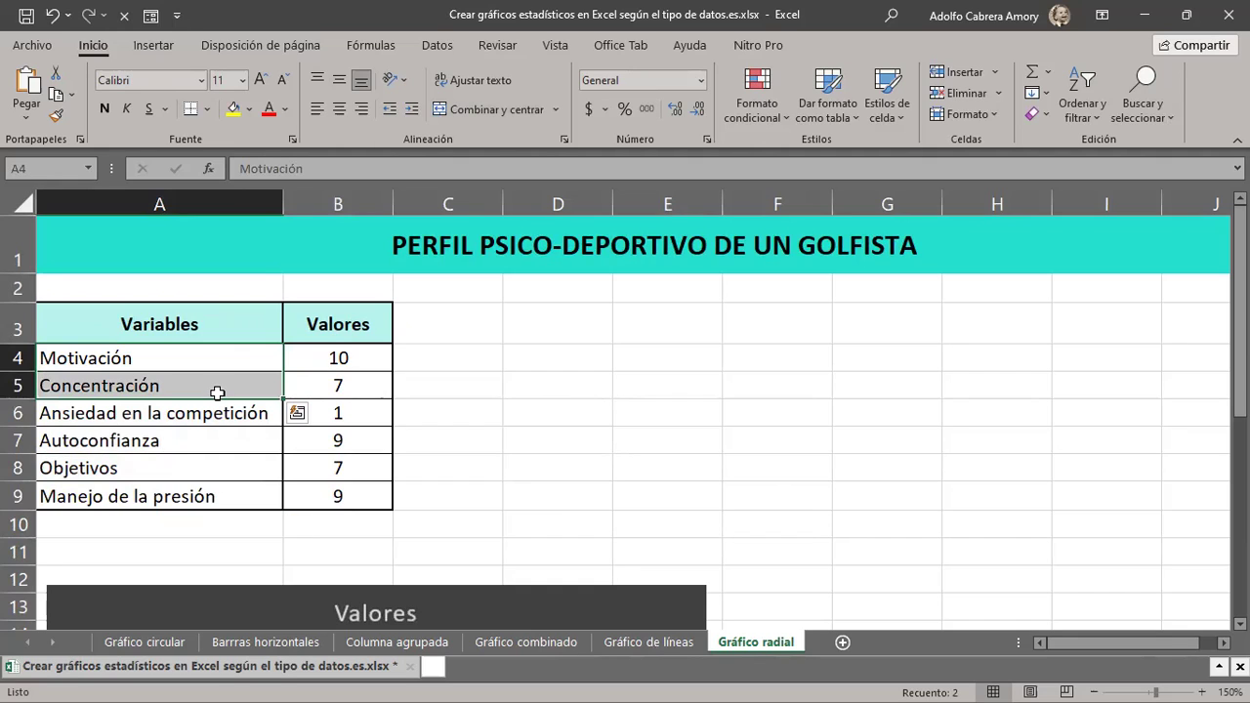
left_click_drag(190, 360, 196, 382)
left_click(140, 416)
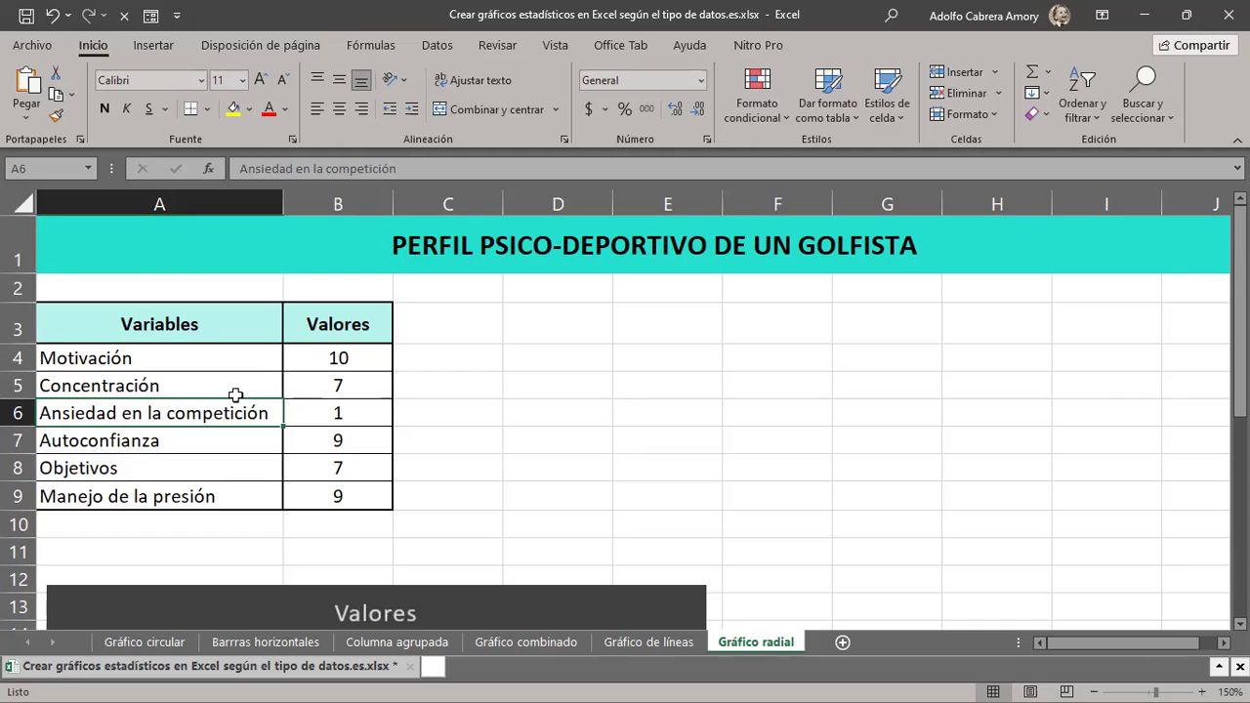
left_click(143, 363)
left_click(147, 387)
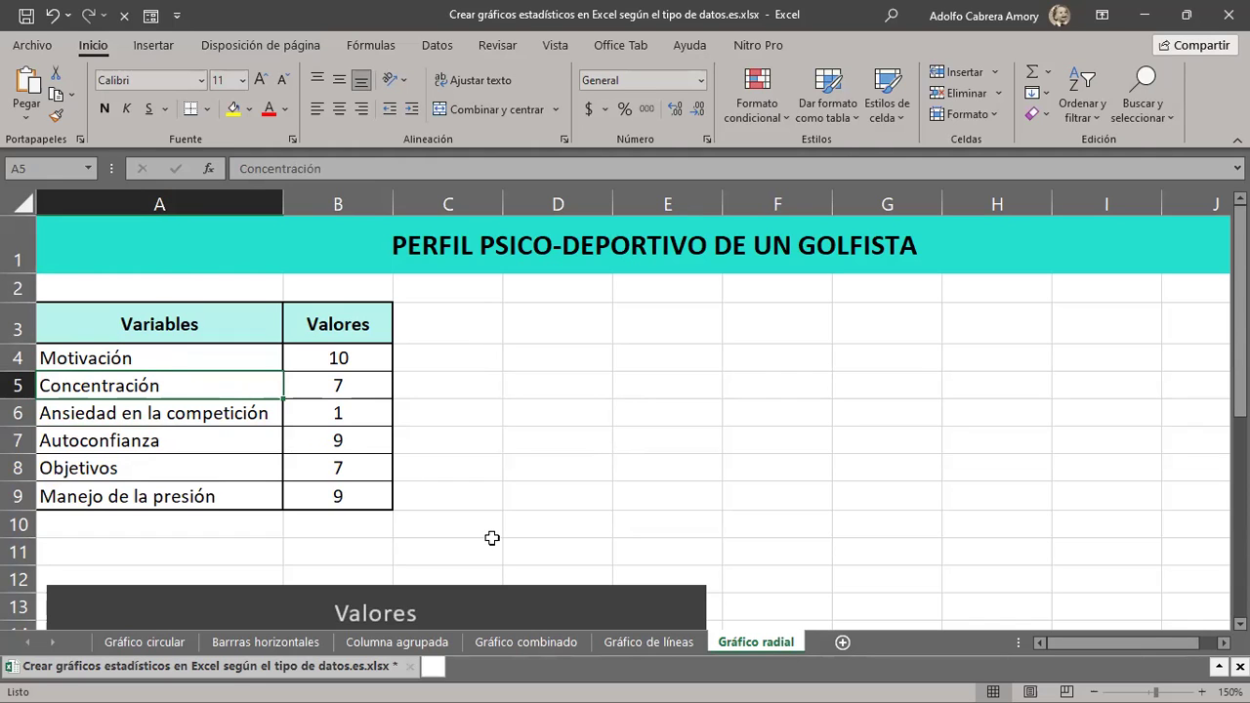
scroll(491, 537, "down", 3)
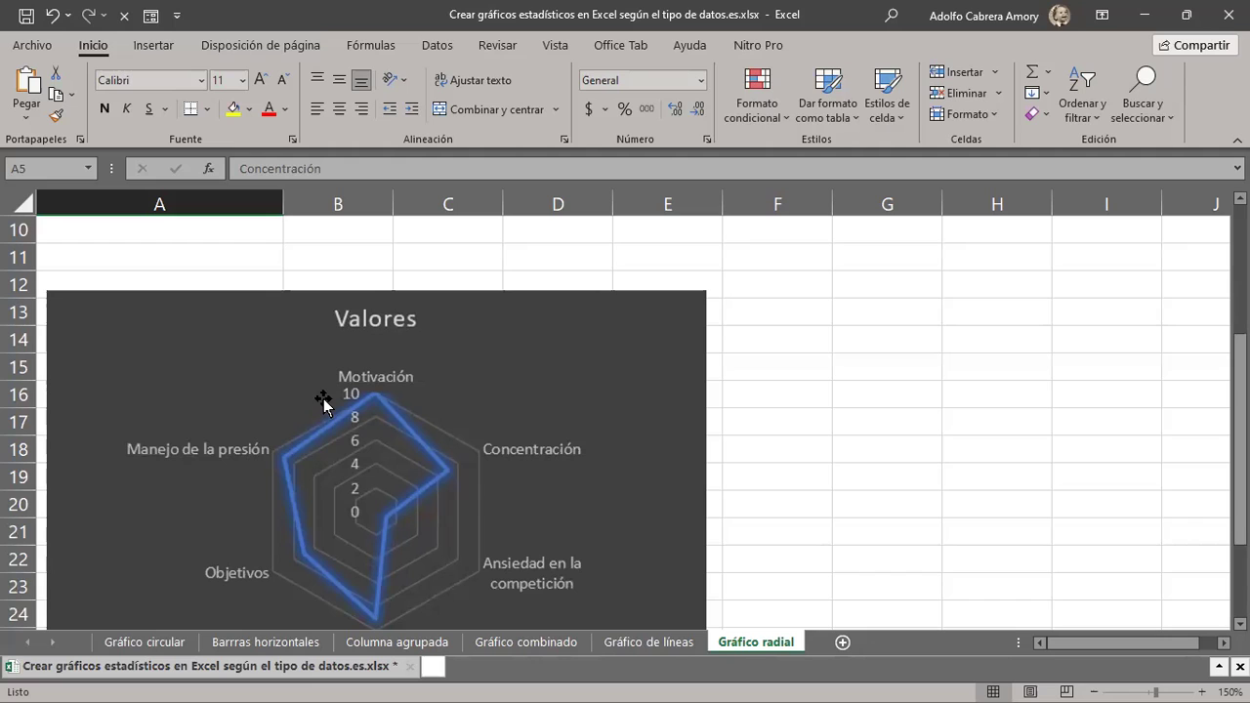
scroll(335, 410, "up", 3)
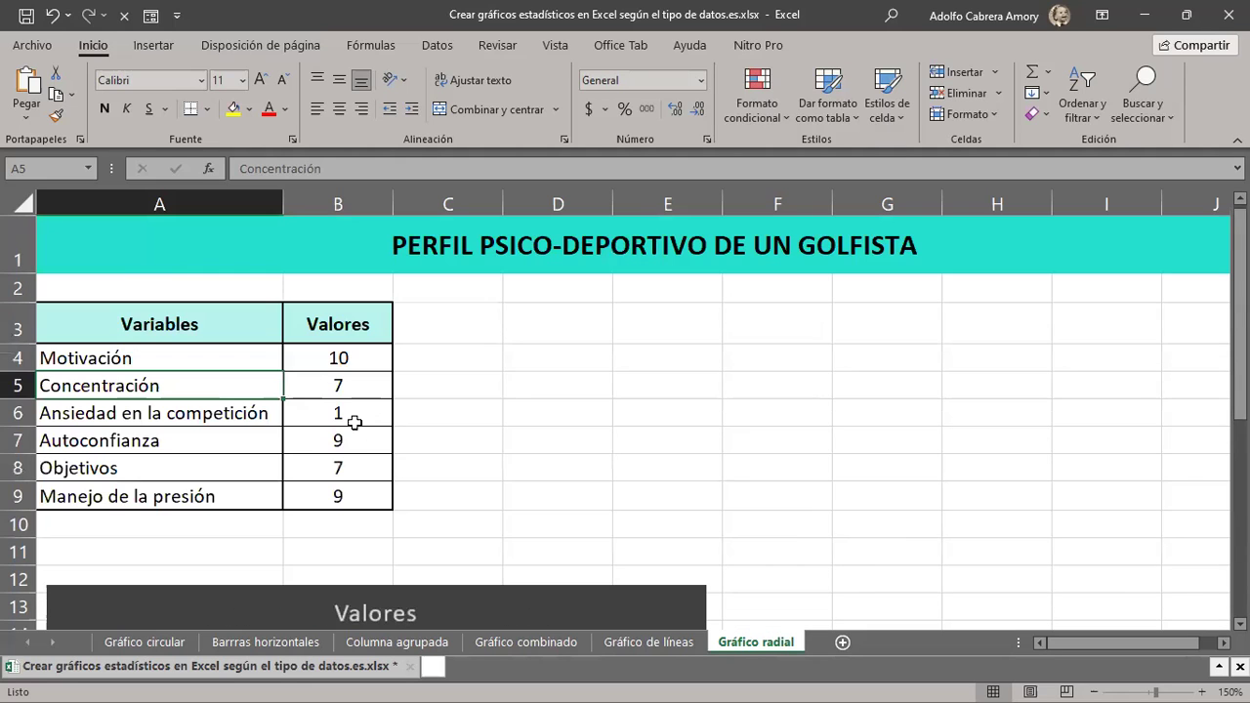
With cell A4 of the profile table selected, open the Insertar list of radar chart types.
left_click(241, 356)
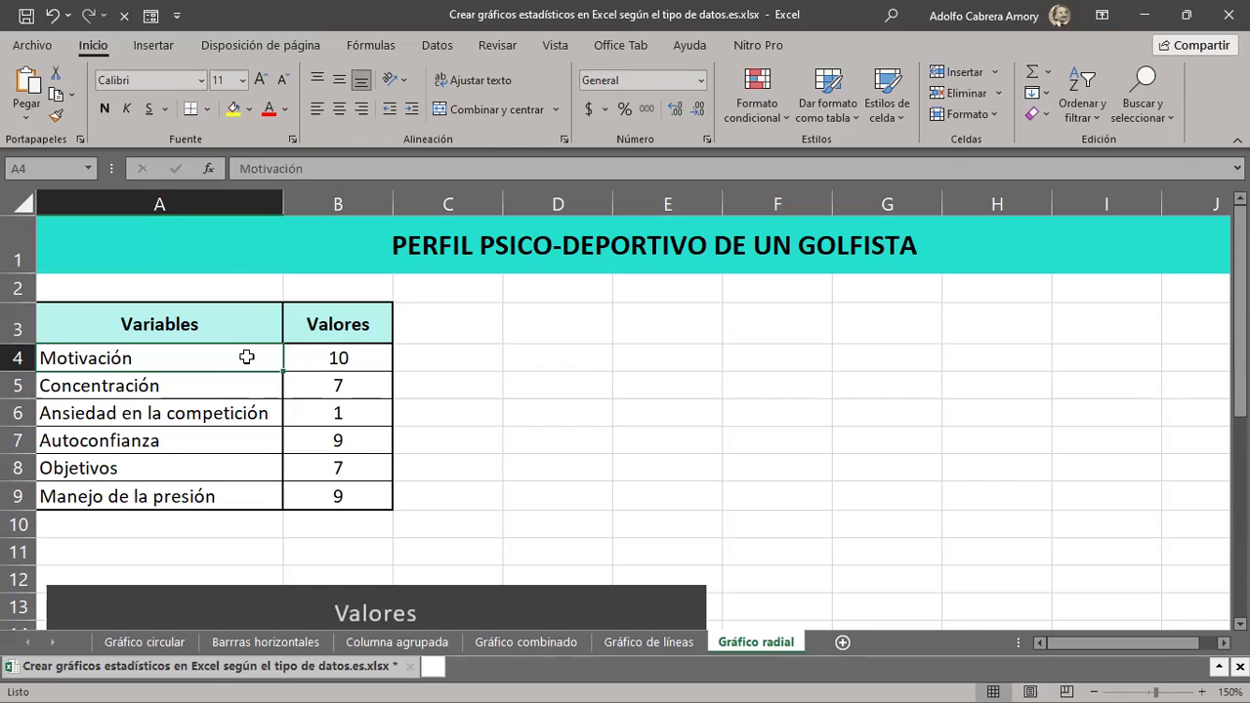
left_click(170, 45)
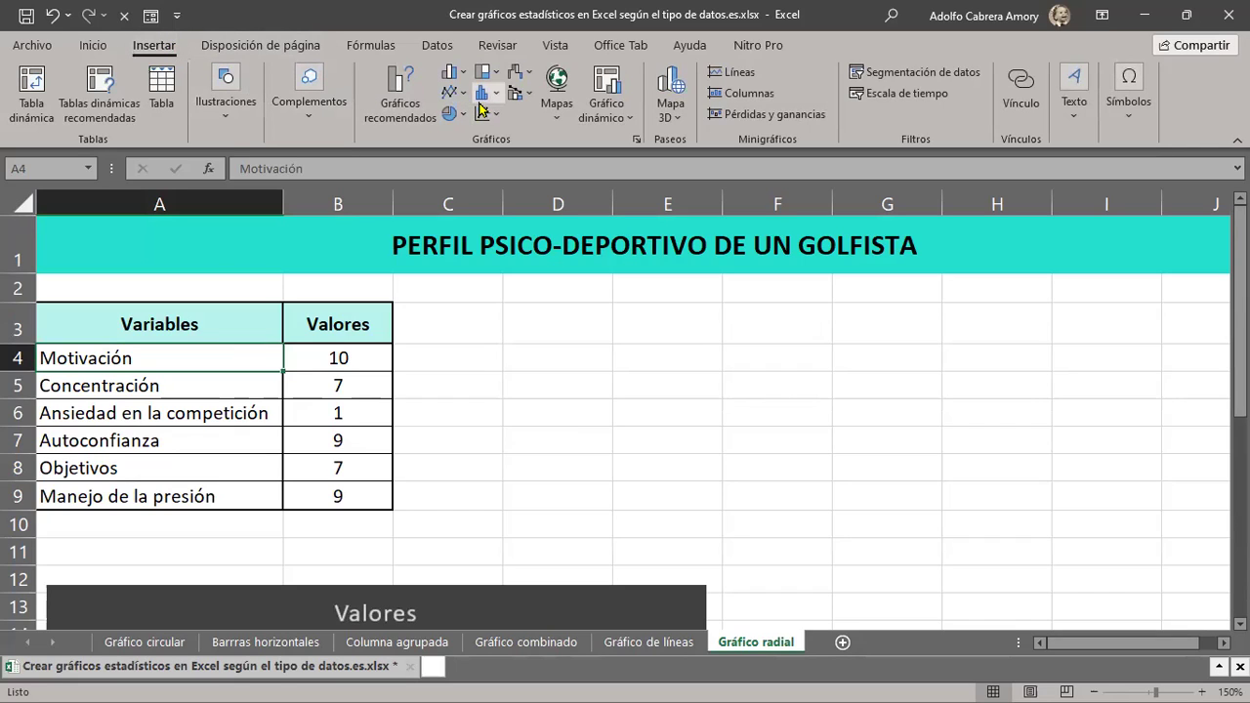
left_click(531, 95)
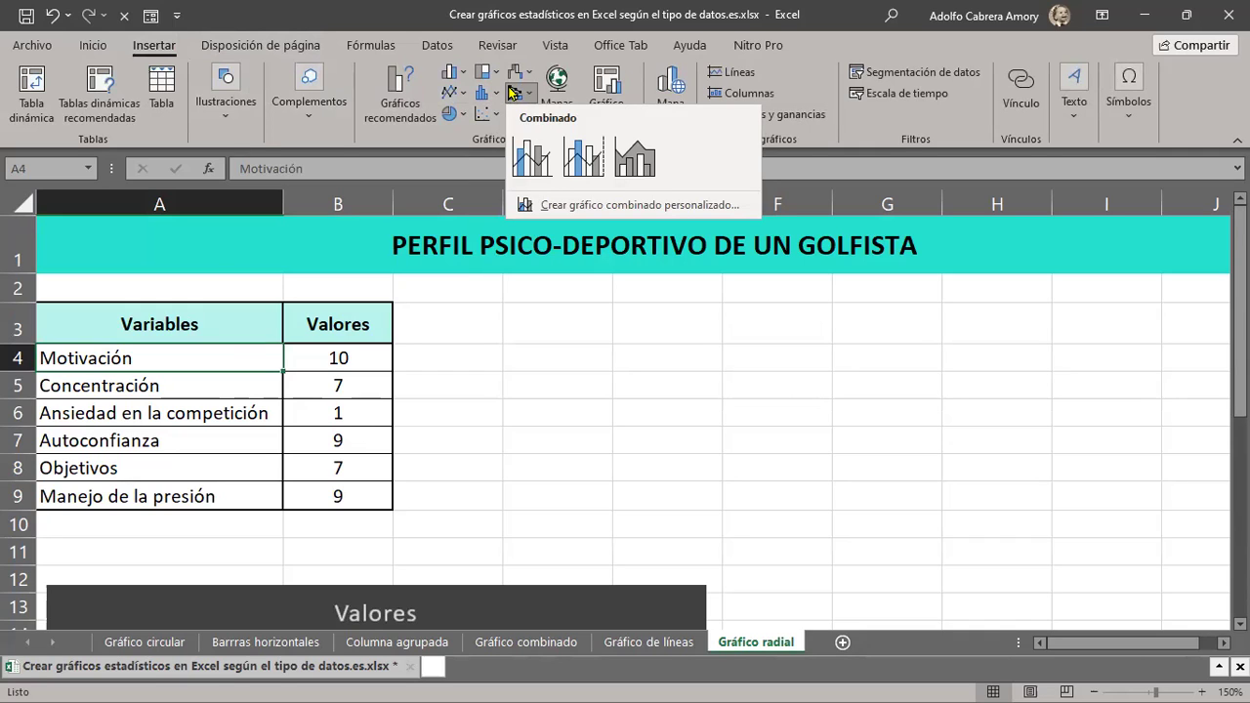
left_click(523, 76)
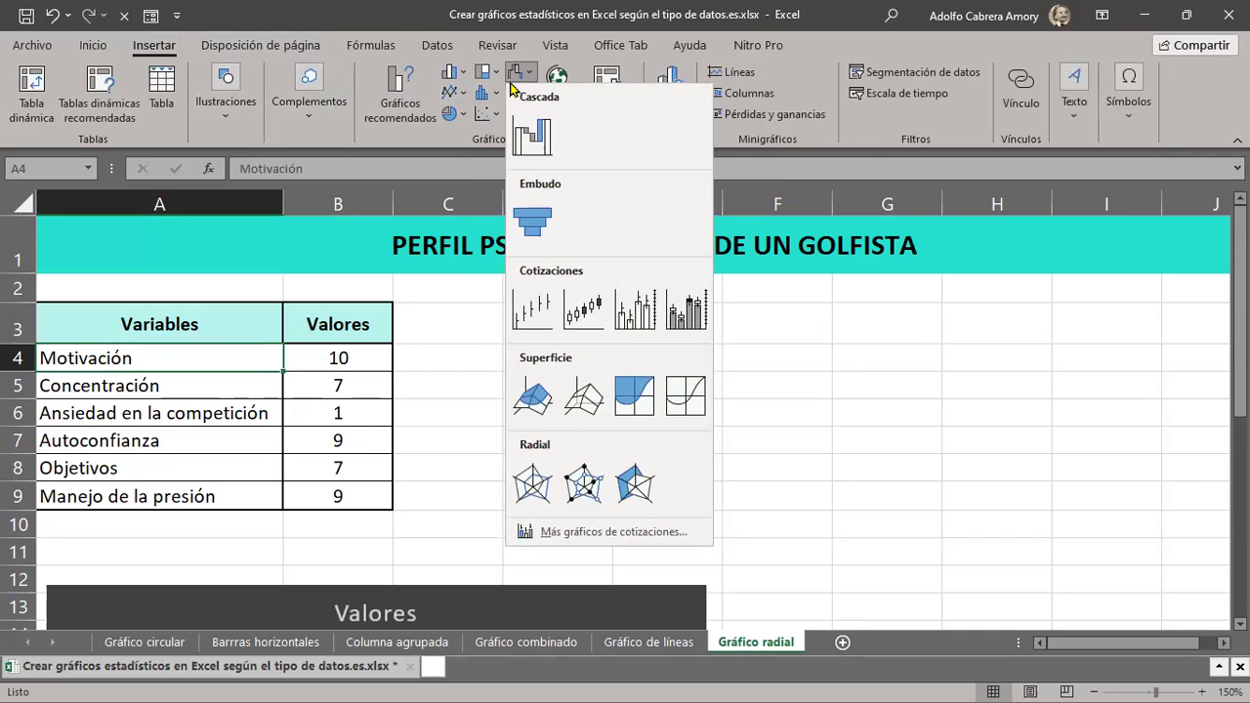
left_click(517, 79)
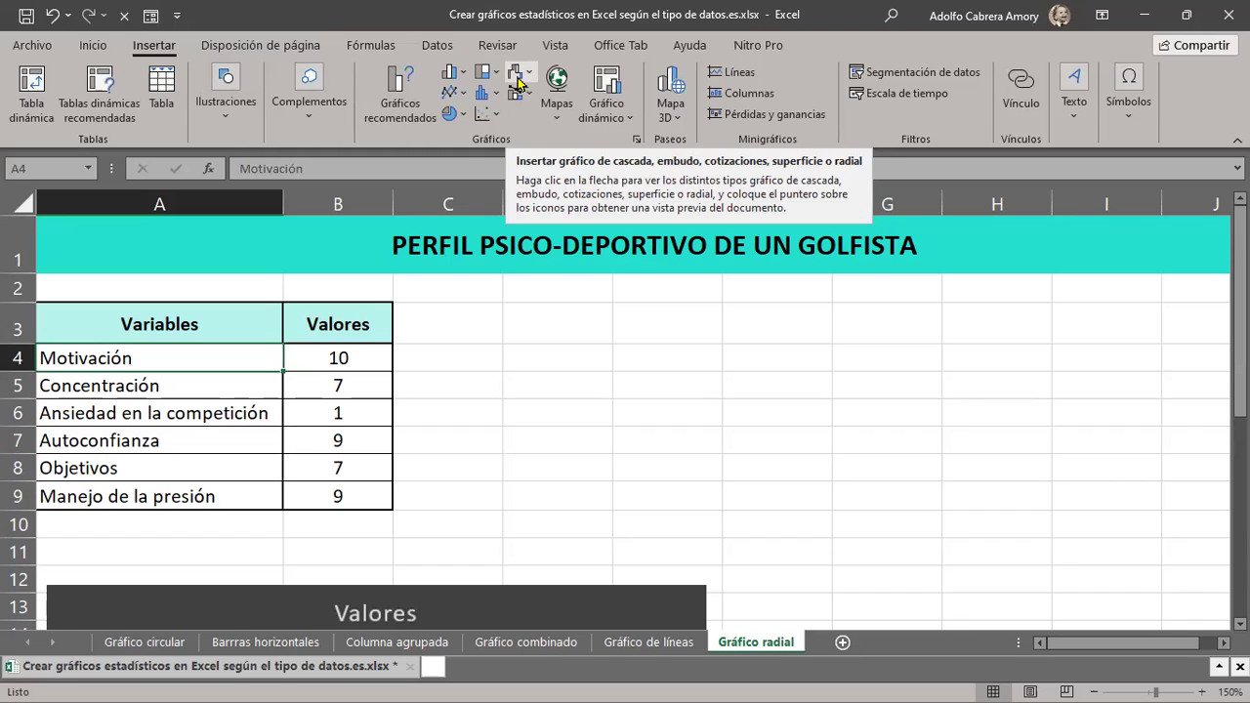
left_click(527, 78)
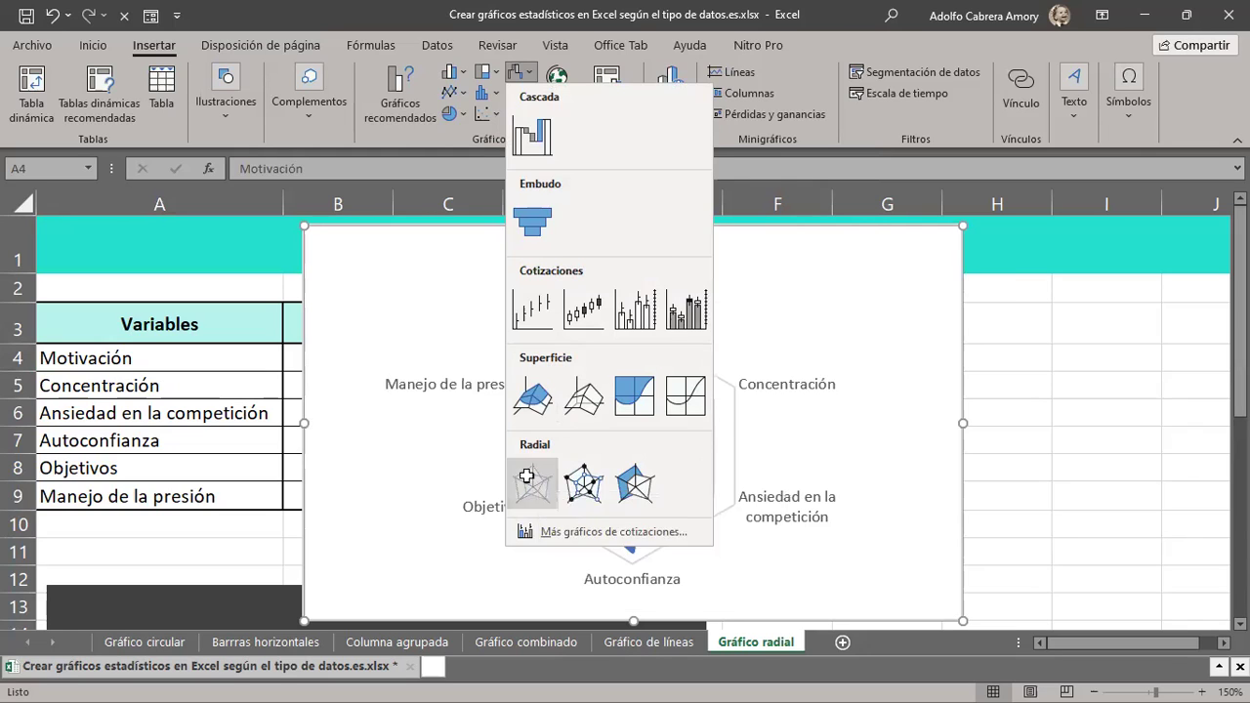
Insert a basic radar chart of the golfer values and move it beside the table.
left_click(530, 482)
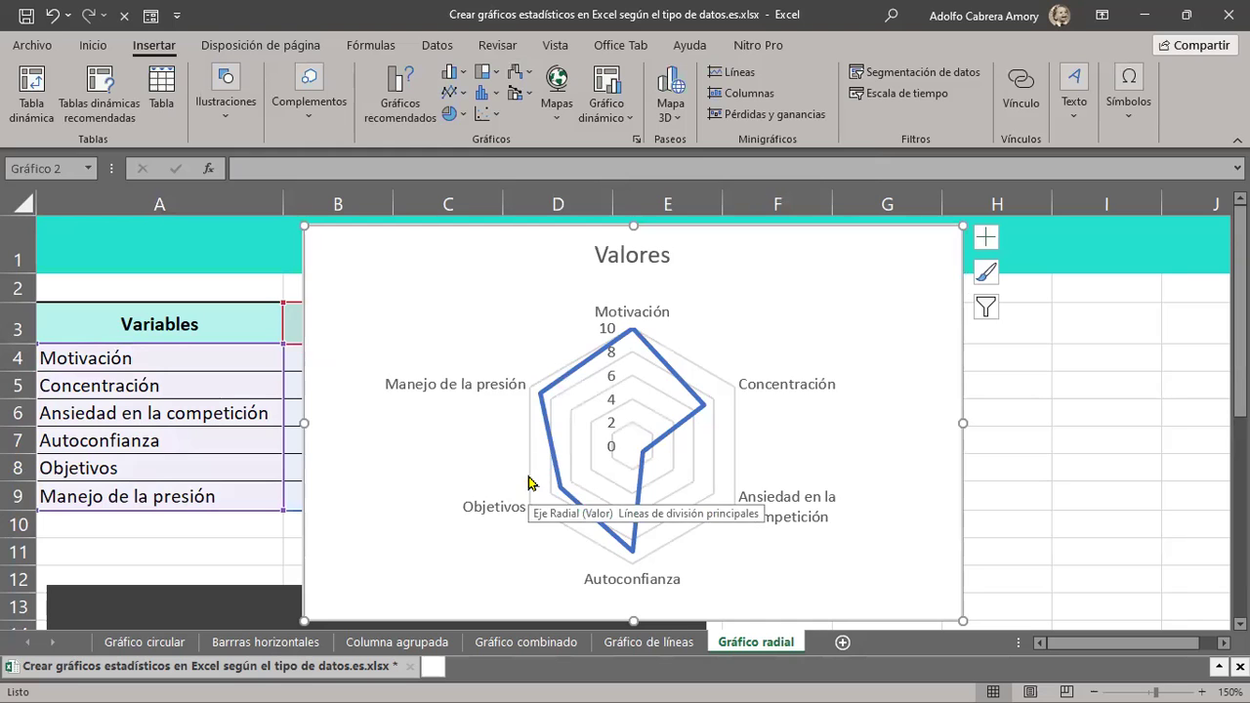
left_click_drag(486, 262, 617, 308)
scroll(1133, 547, "down", 2)
scroll(1117, 497, "down", 1)
scroll(1115, 503, "up", 2)
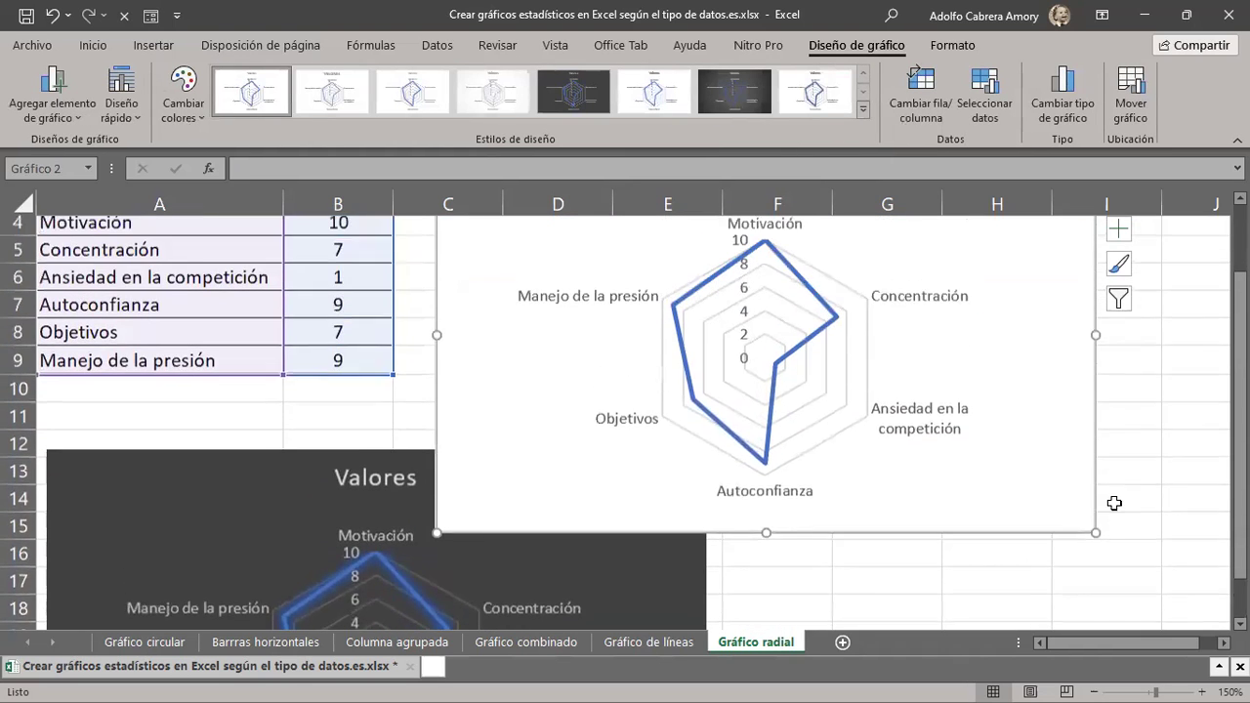
Drag the radar chart's corner handle outward to make it considerably larger.
mouse_move(1095, 540)
left_mouse_down()
mouse_move(995, 452)
mouse_move(1035, 433)
left_mouse_up()
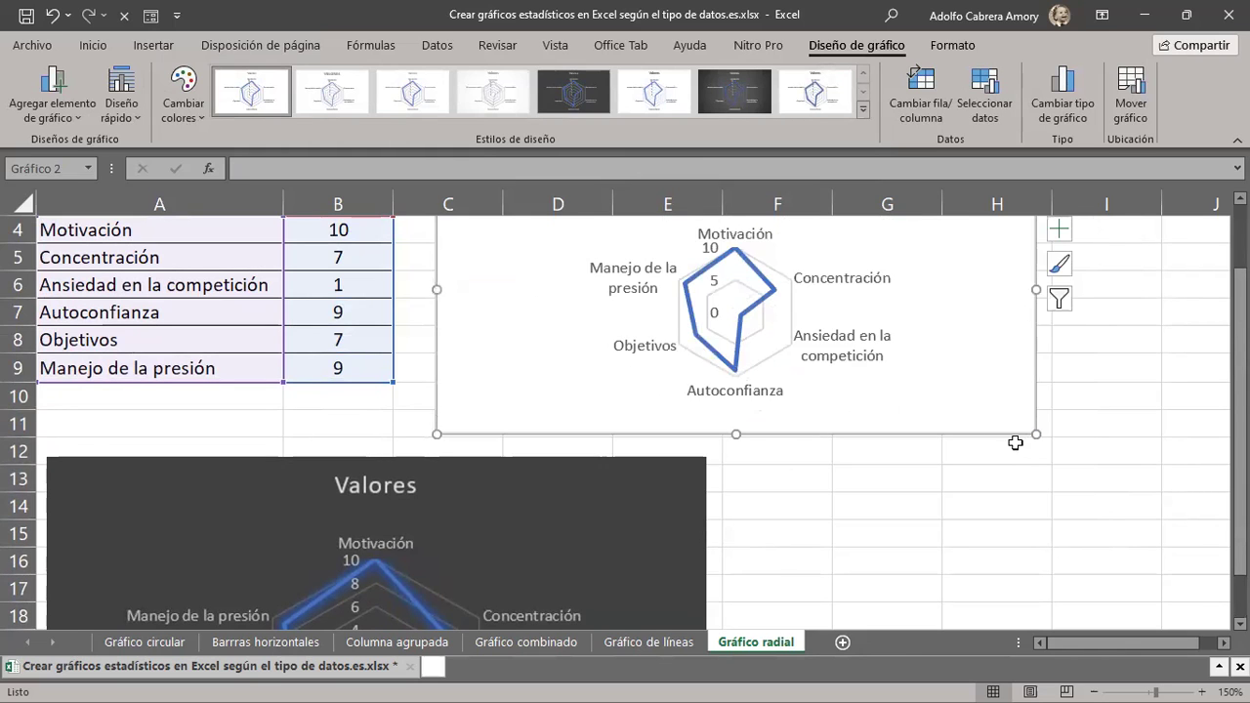
scroll(1016, 444, "up", 1)
scroll(1016, 443, "down", 4)
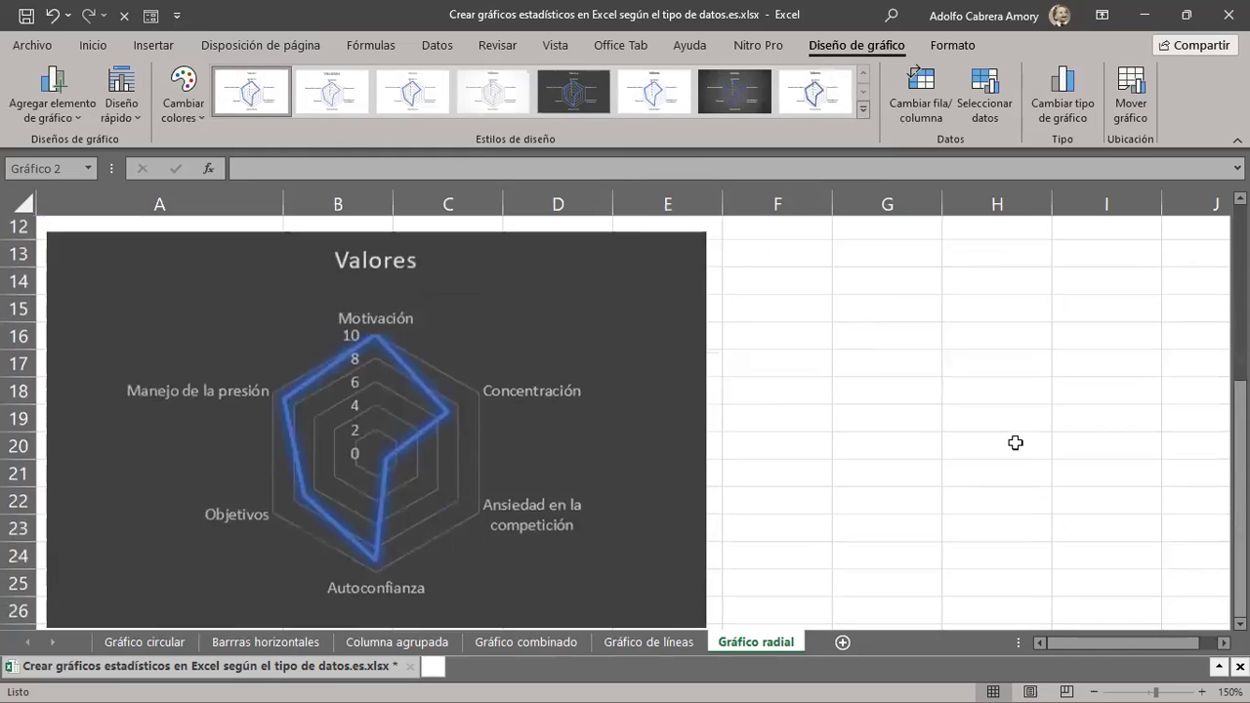
scroll(1016, 443, "up", 3)
left_click_drag(1037, 434, 1183, 552)
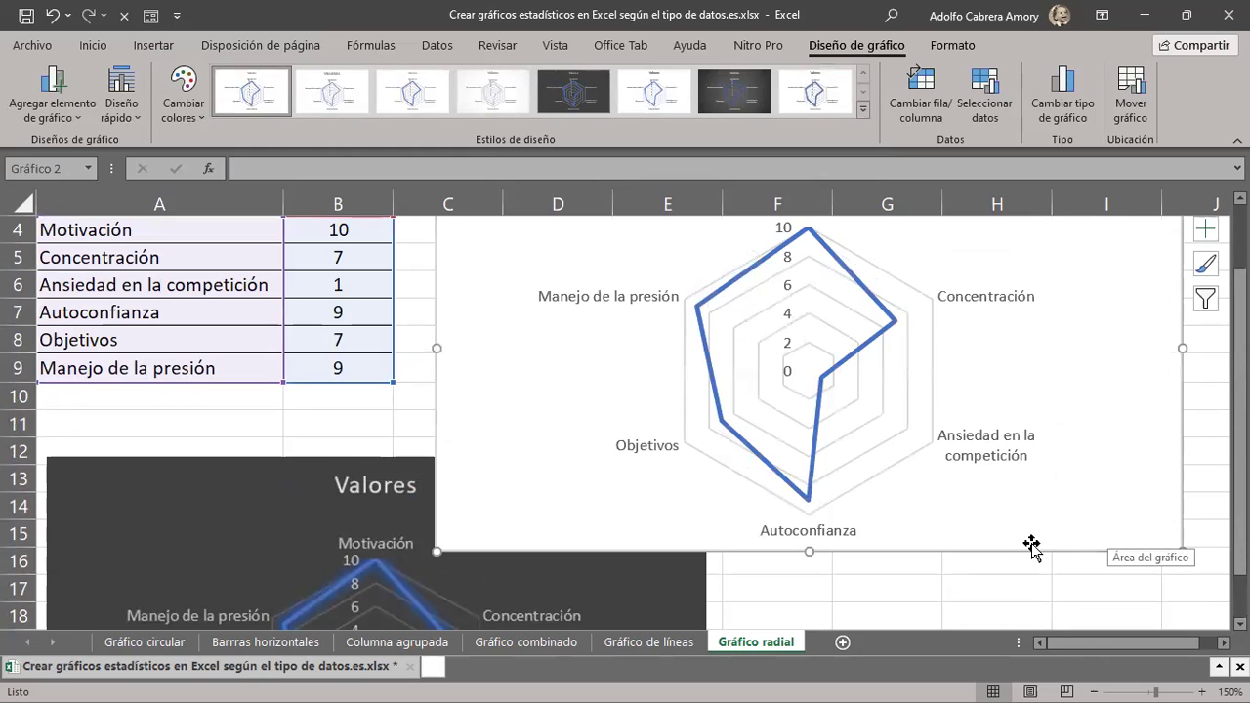
scroll(1032, 547, "down", 2)
scroll(1029, 544, "down", 1)
scroll(397, 413, "up", 4)
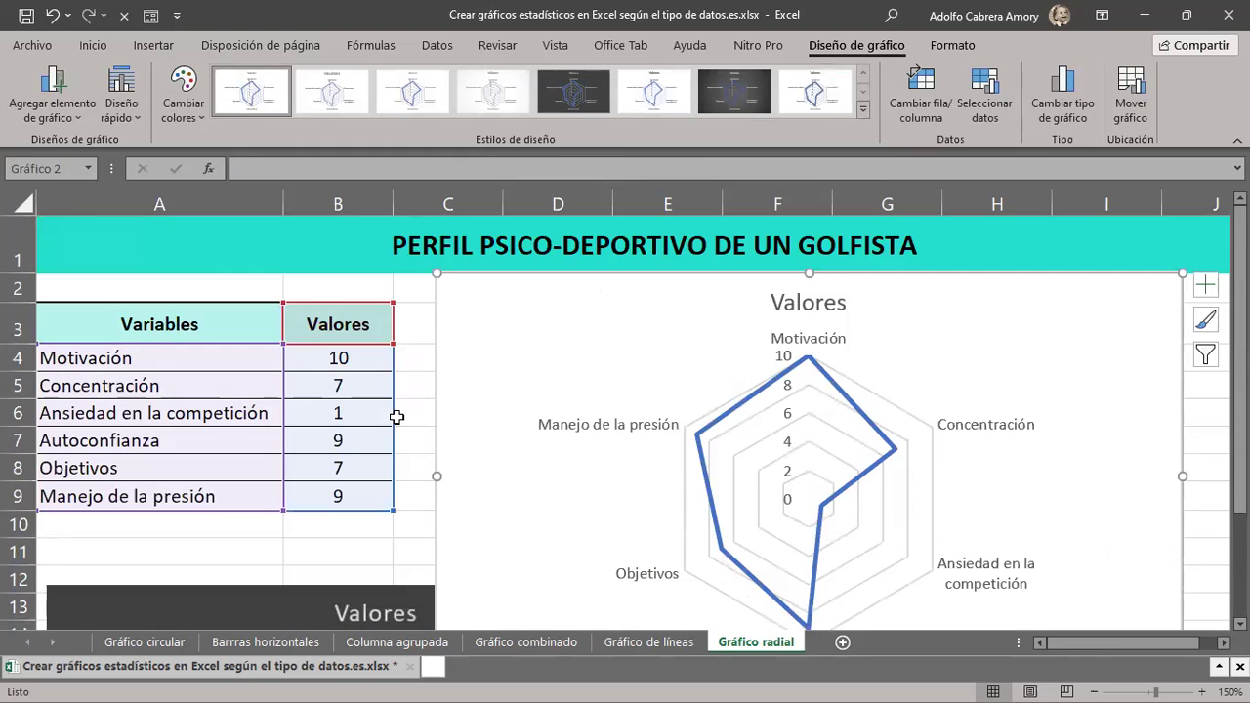
scroll(396, 417, "down", 3)
scroll(396, 417, "down", 1)
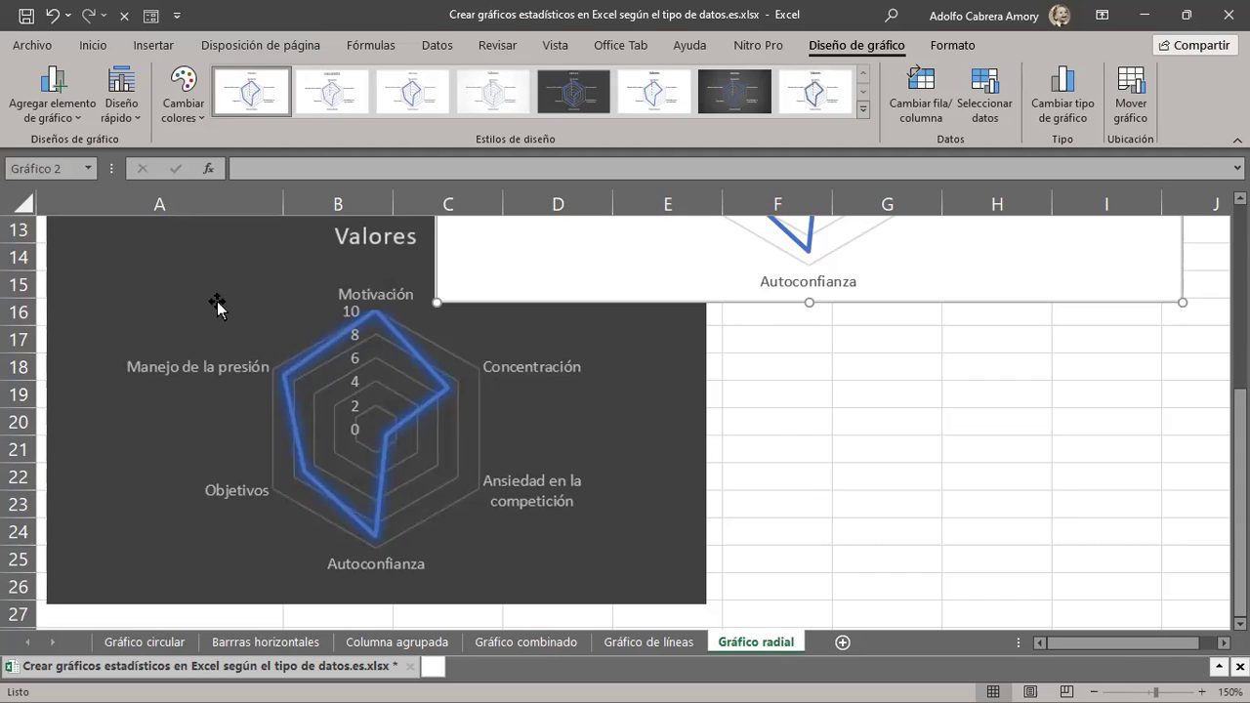
scroll(867, 444, "up", 4)
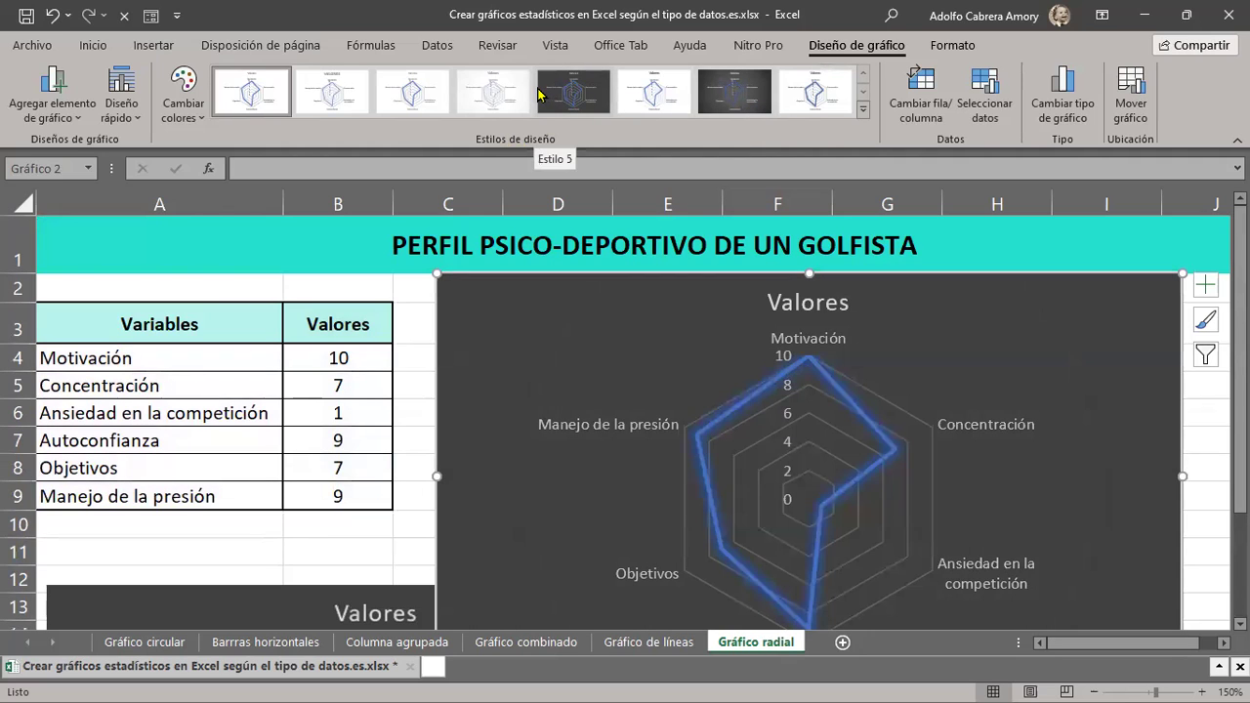
Apply chart style Estilo 5 for a dark background and glowing blue profile line.
scroll(252, 582, "down", 3)
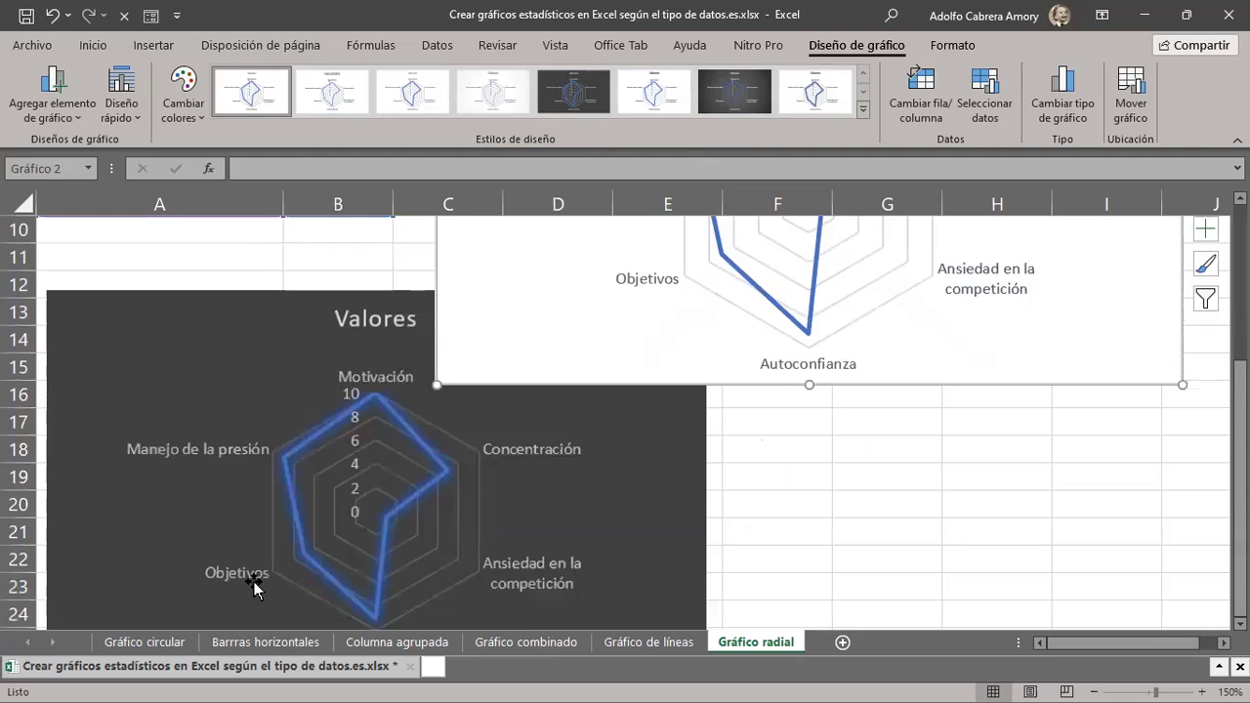
scroll(252, 584, "up", 2)
scroll(252, 584, "up", 1)
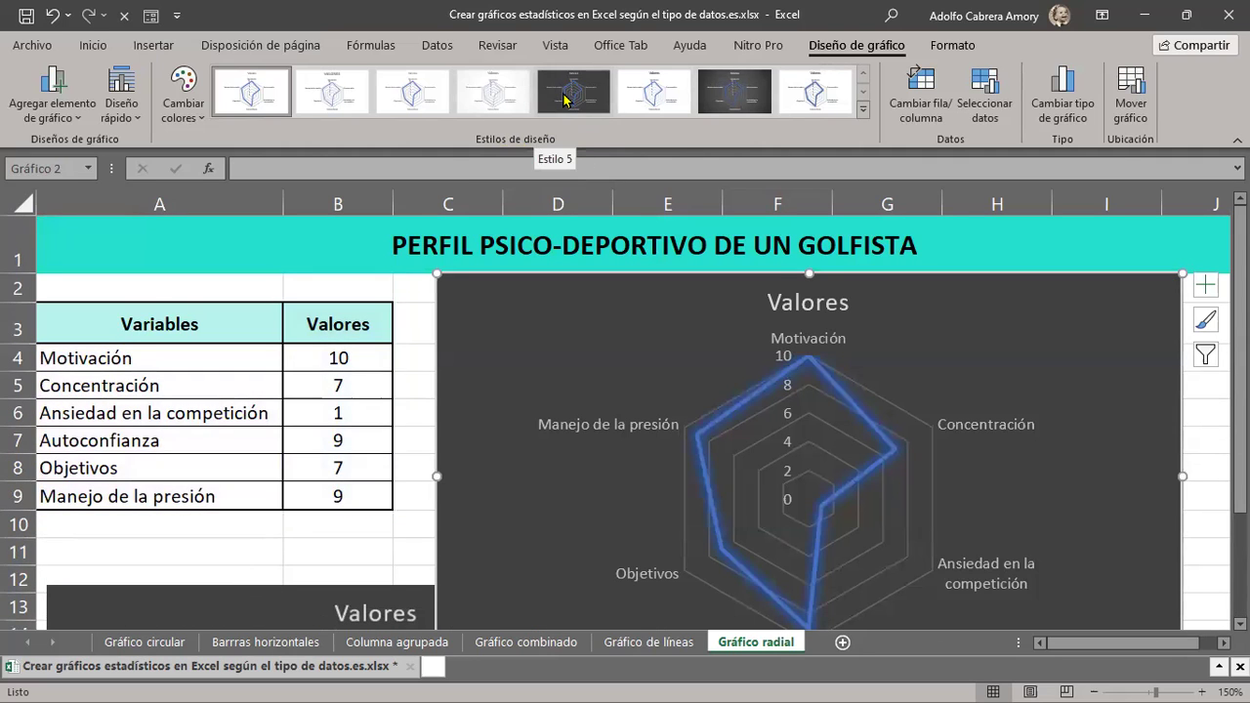
left_click(564, 98)
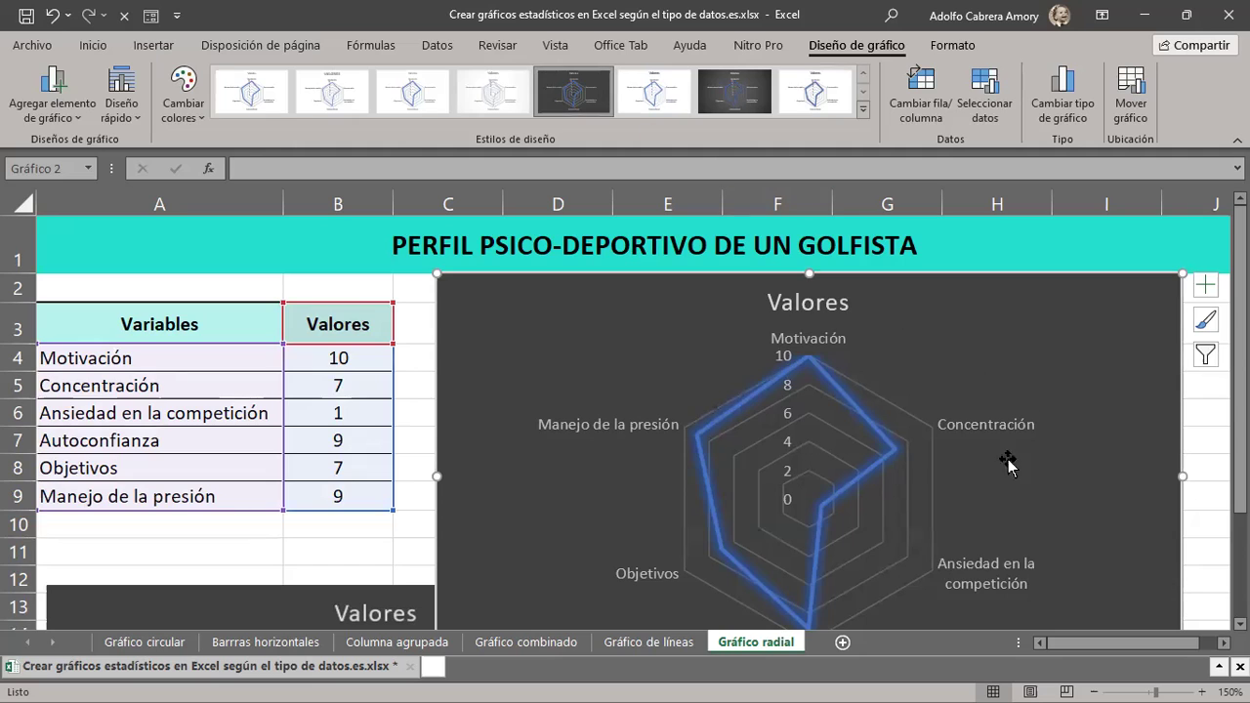
scroll(1014, 478, "down", 3)
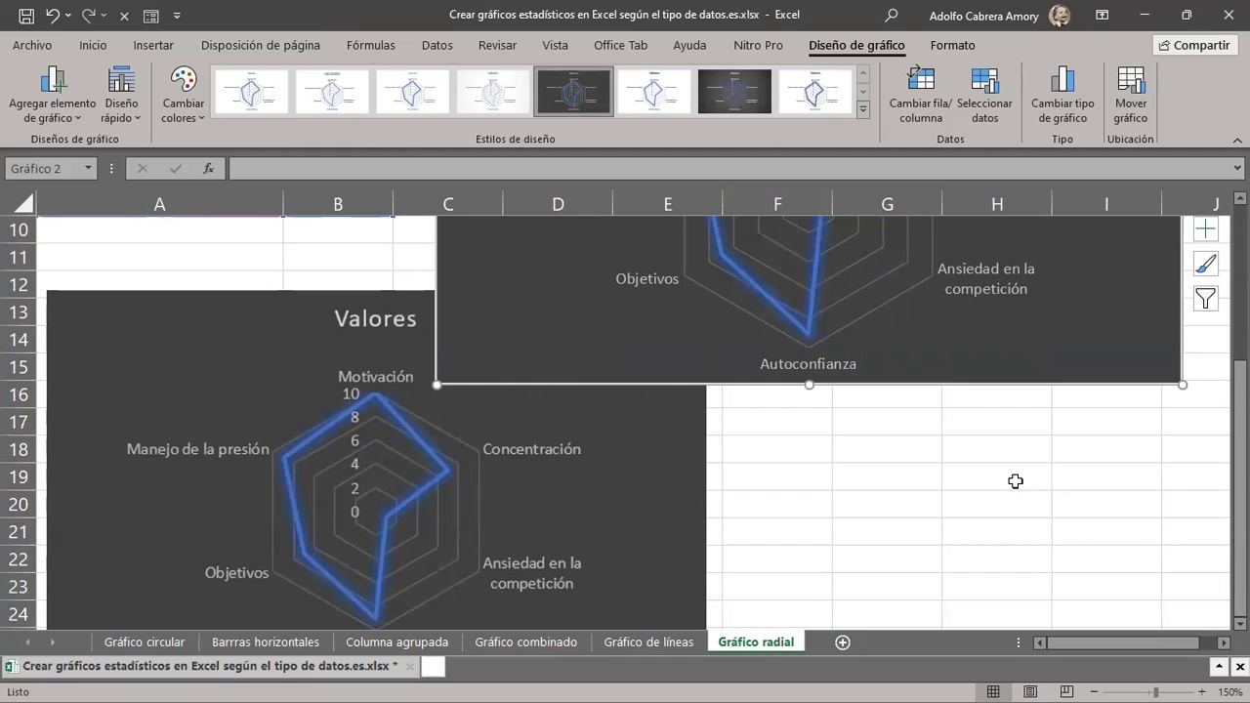
scroll(1016, 480, "up", 3)
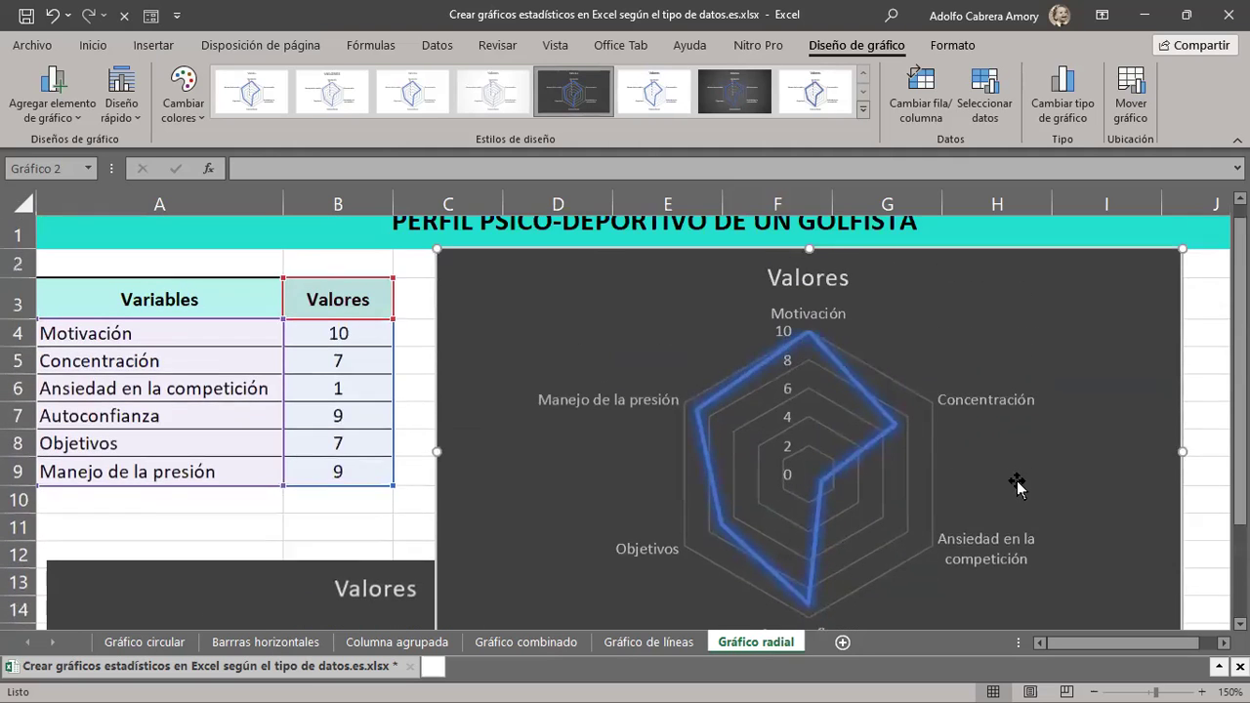
scroll(1067, 497, "down", 2)
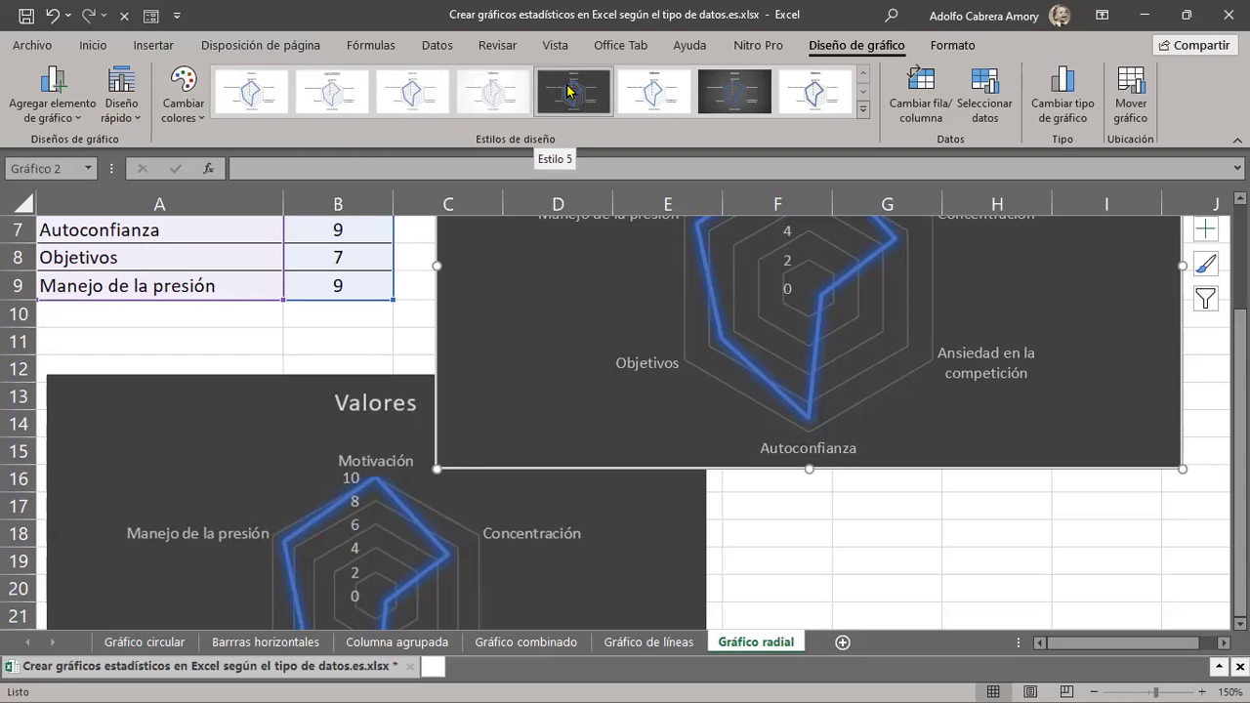
Go to the Columna agrupada sheet and select a cell in the Móviles vs Smartphones table.
left_click(401, 643)
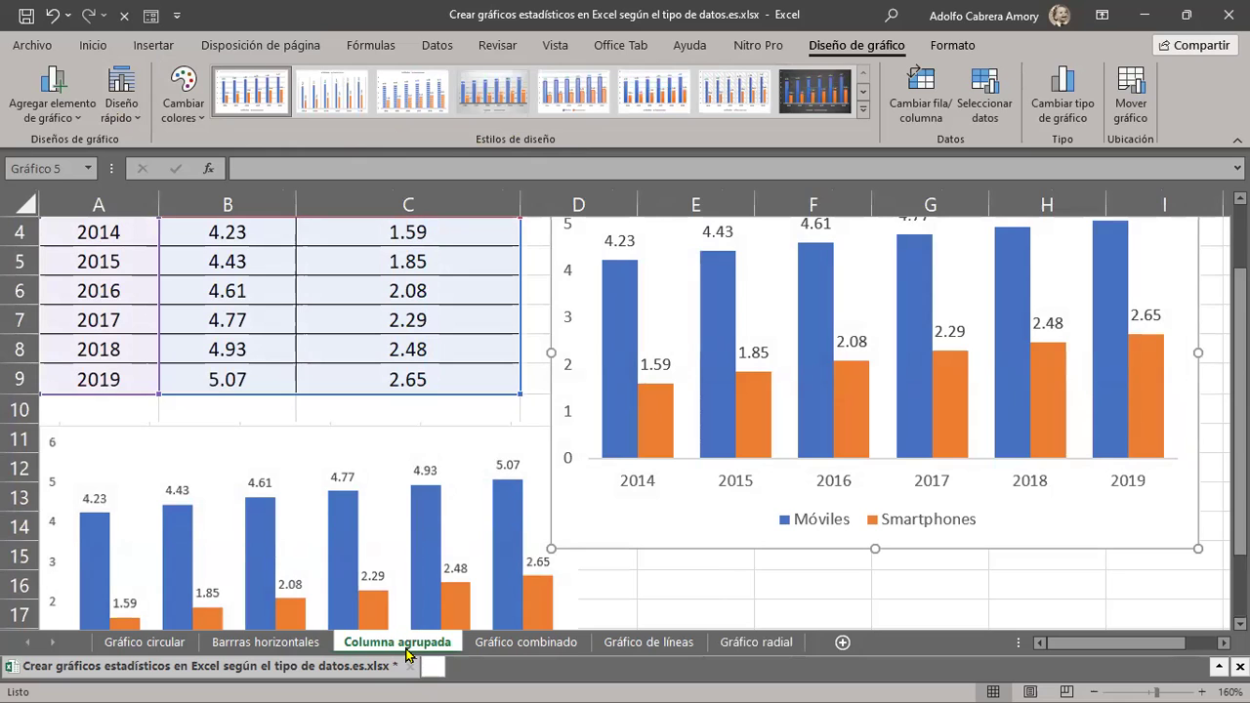
scroll(508, 531, "up", 1)
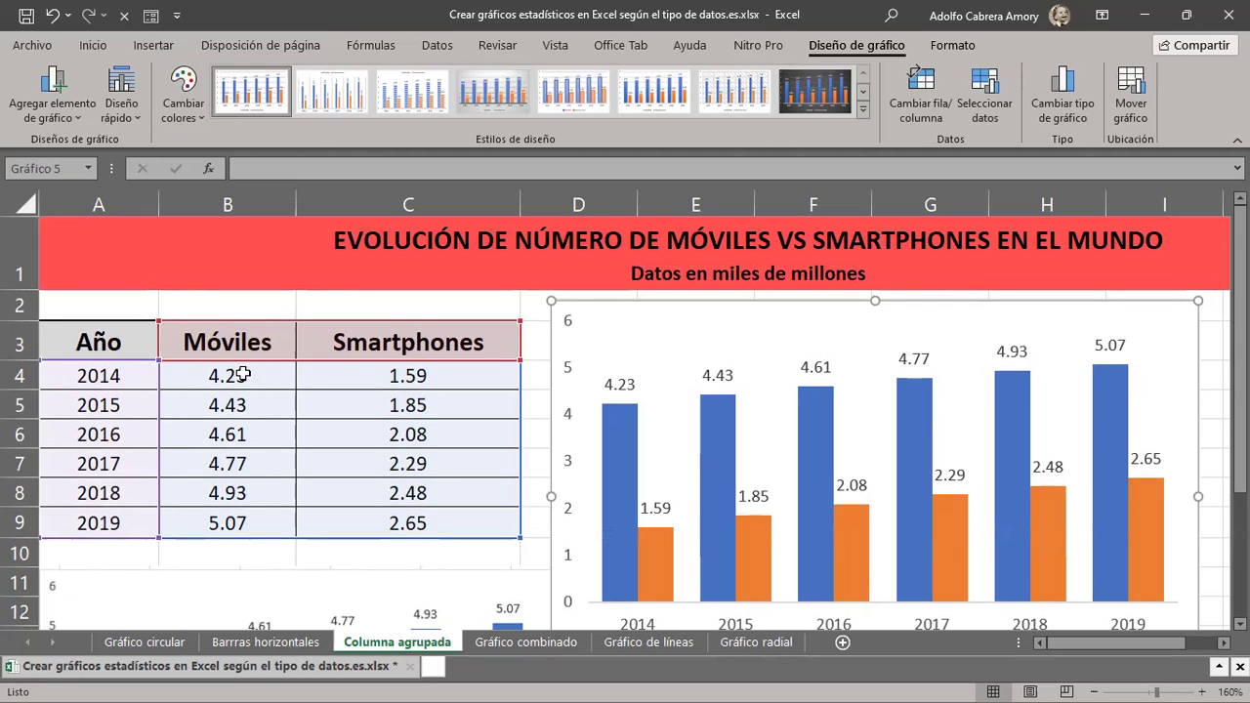
left_click(265, 402)
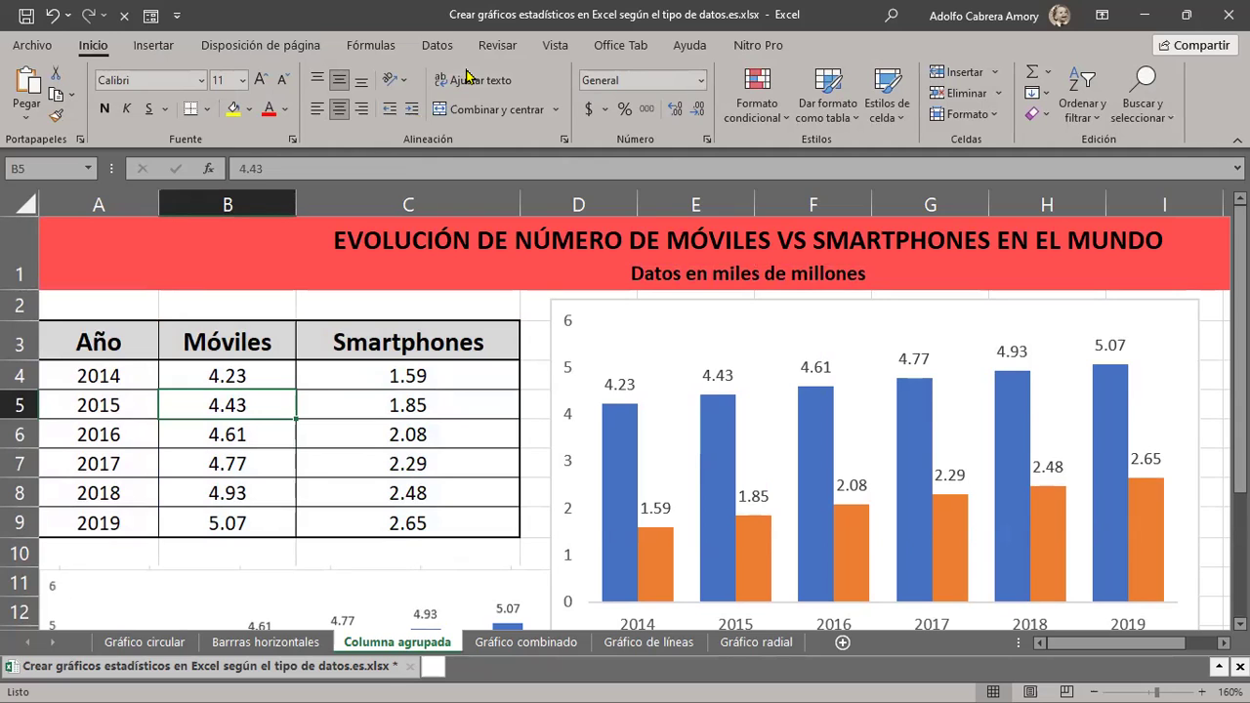
Insert a clustered column chart, undo it, then select the table A3:C9 with headers.
left_click(164, 47)
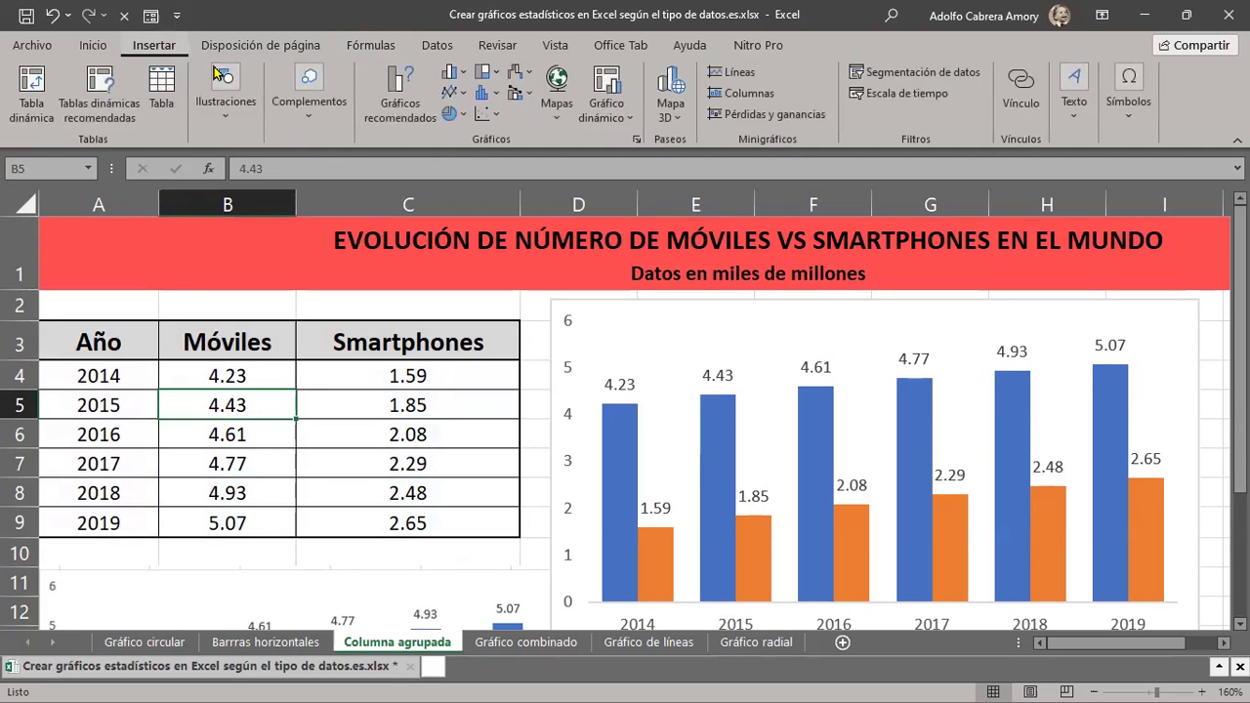
left_click(455, 76)
left_click(461, 137)
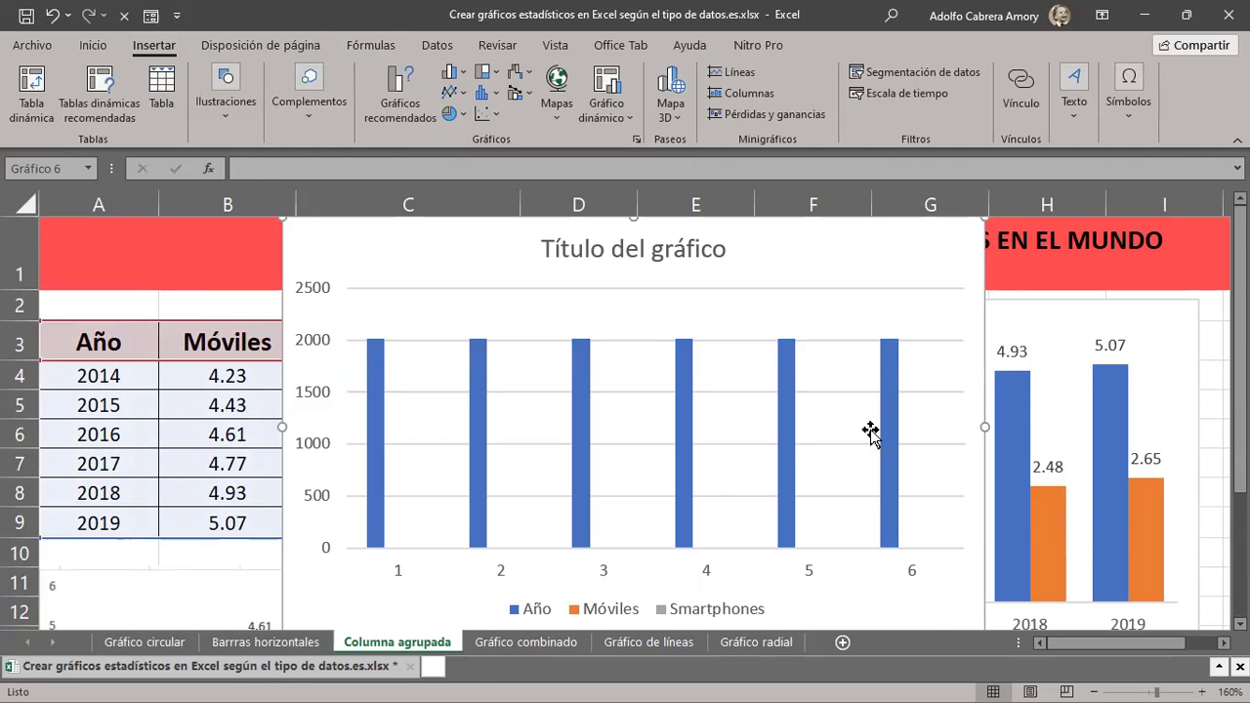
key("ctrl+z")
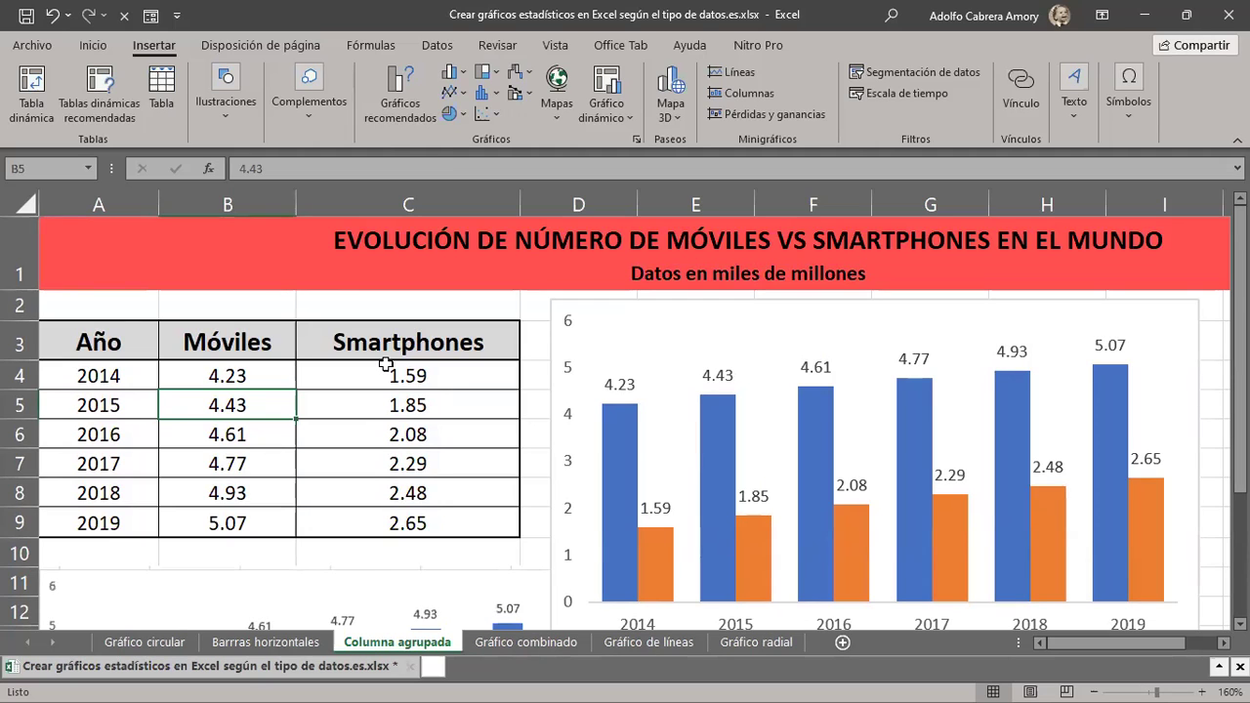
mouse_move(104, 339)
left_mouse_down()
mouse_move(474, 432)
mouse_move(460, 544)
mouse_move(455, 528)
left_mouse_up()
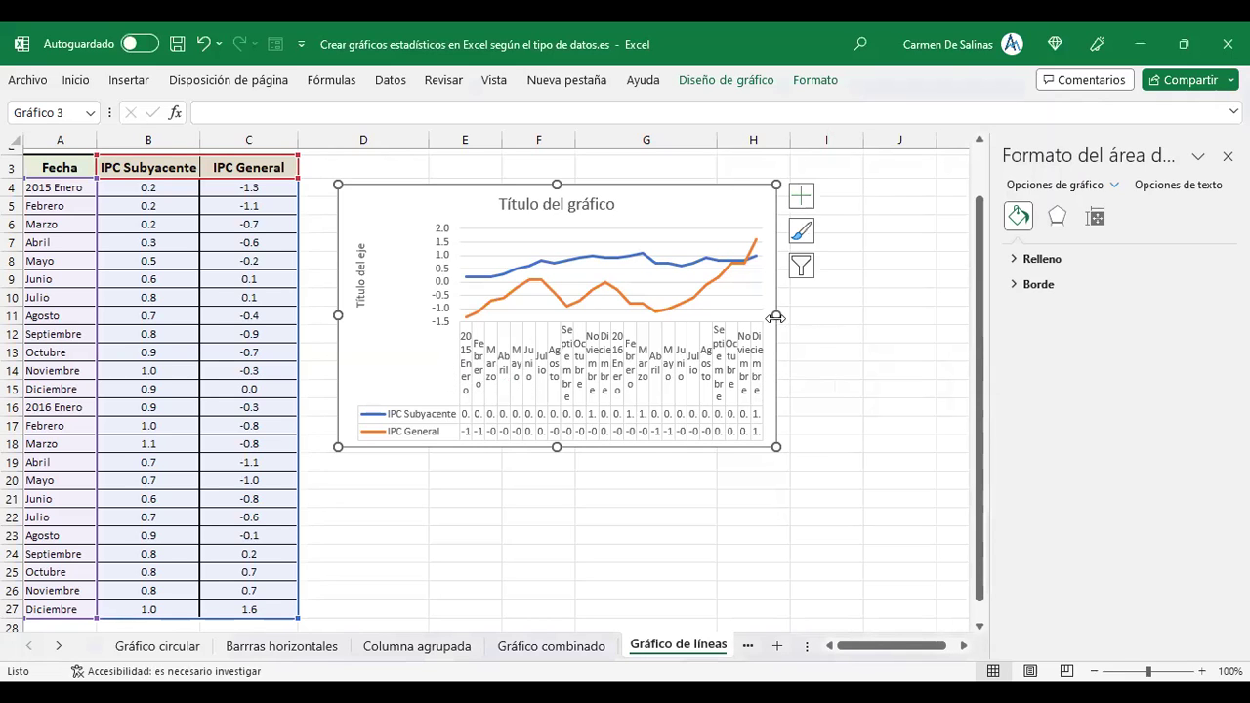
Widen the IPC line chart out to column N and make it slightly taller.
mouse_move(776, 314)
left_mouse_down()
mouse_move(986, 312)
mouse_move(918, 315)
left_mouse_up()
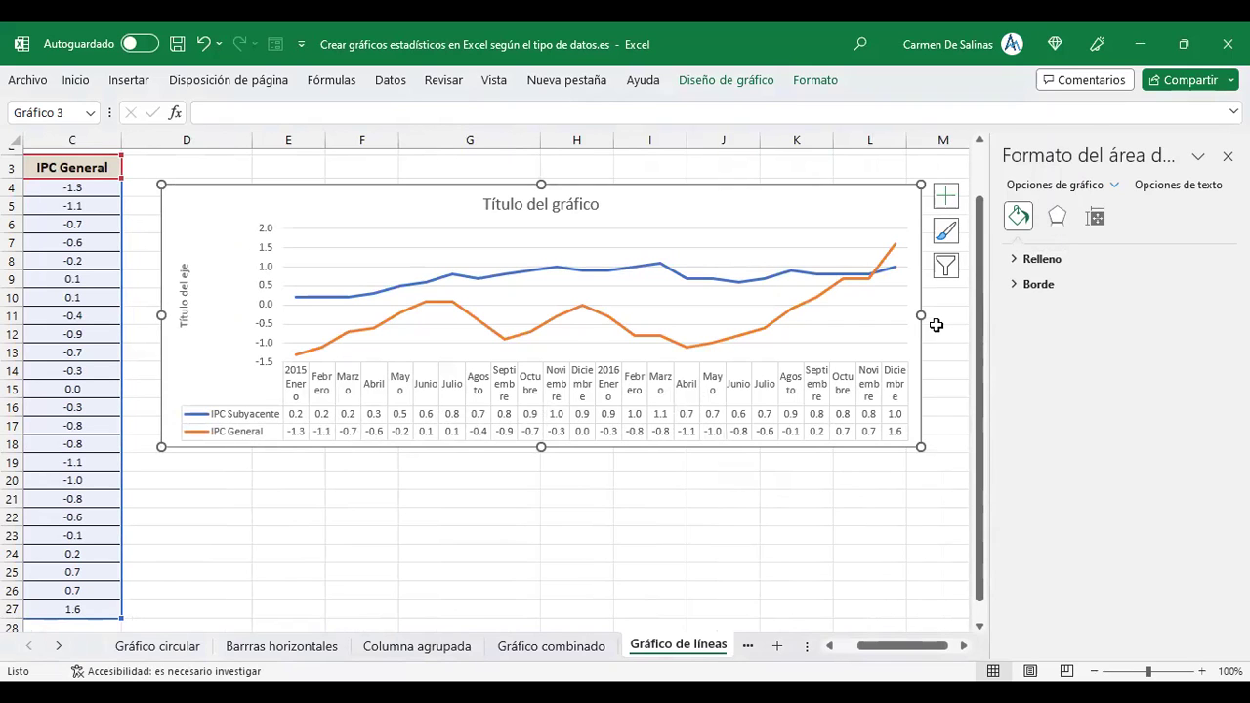
left_click_drag(921, 315, 1031, 311)
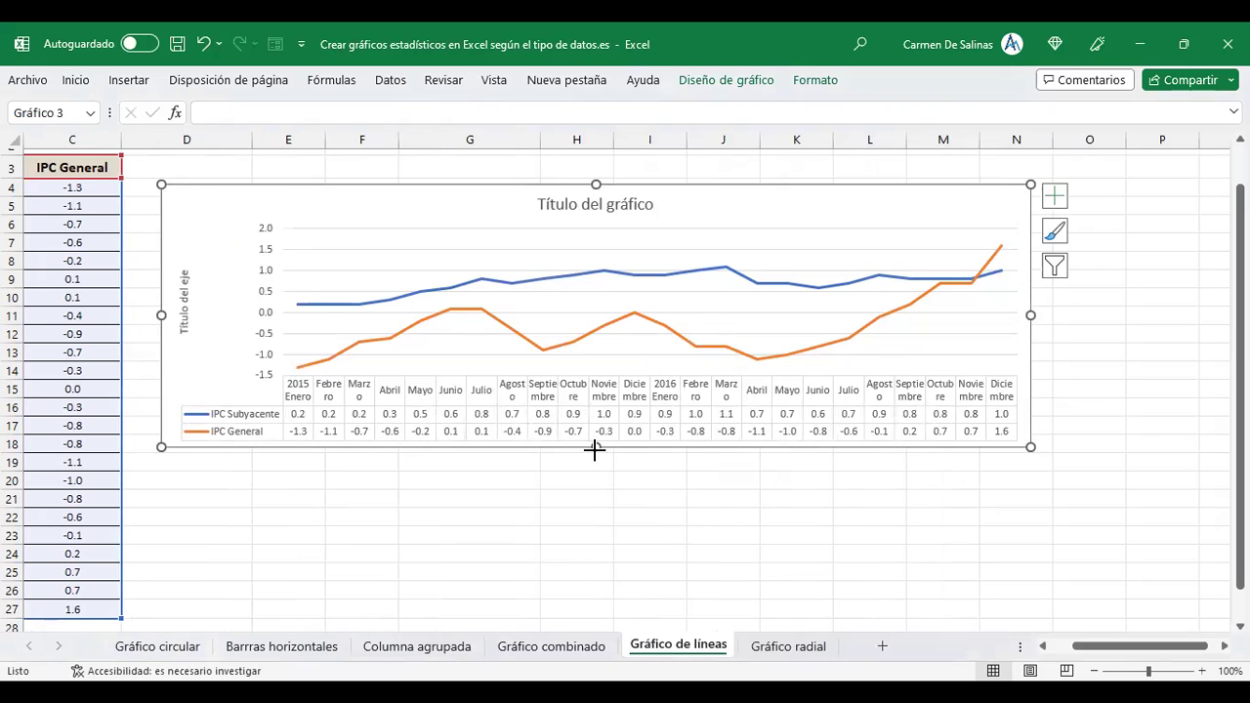
left_click_drag(594, 448, 595, 475)
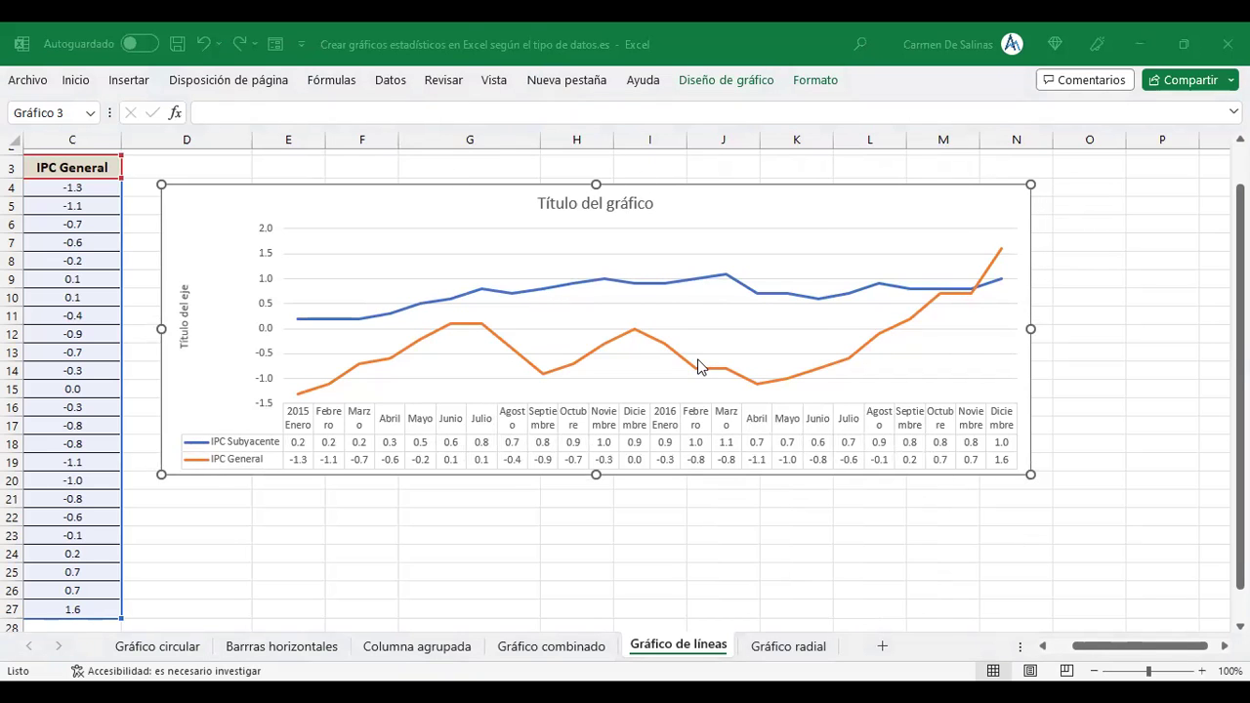
scroll(613, 415, "up", 1)
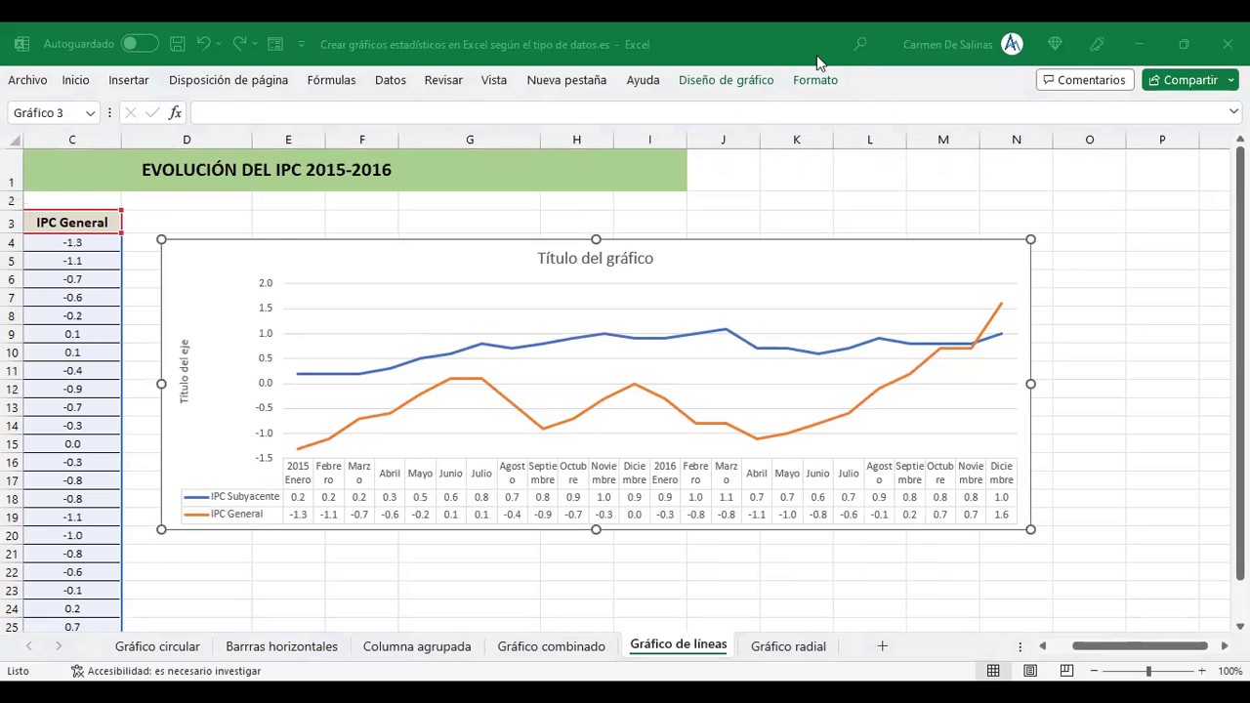